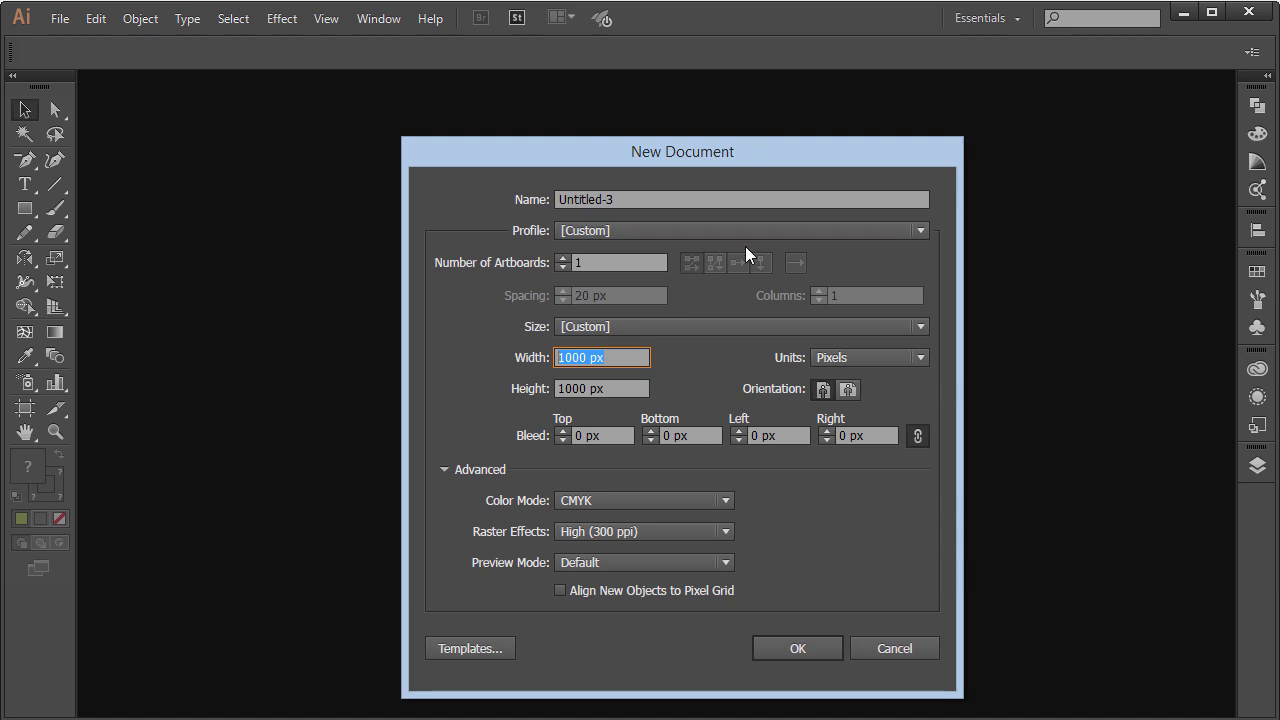
# Create a new document 1920 px wide and 1080 px high in CMYK color mode.
pyautogui.write('1920')
pyautogui.press('Tab')
pyautogui.write('1')
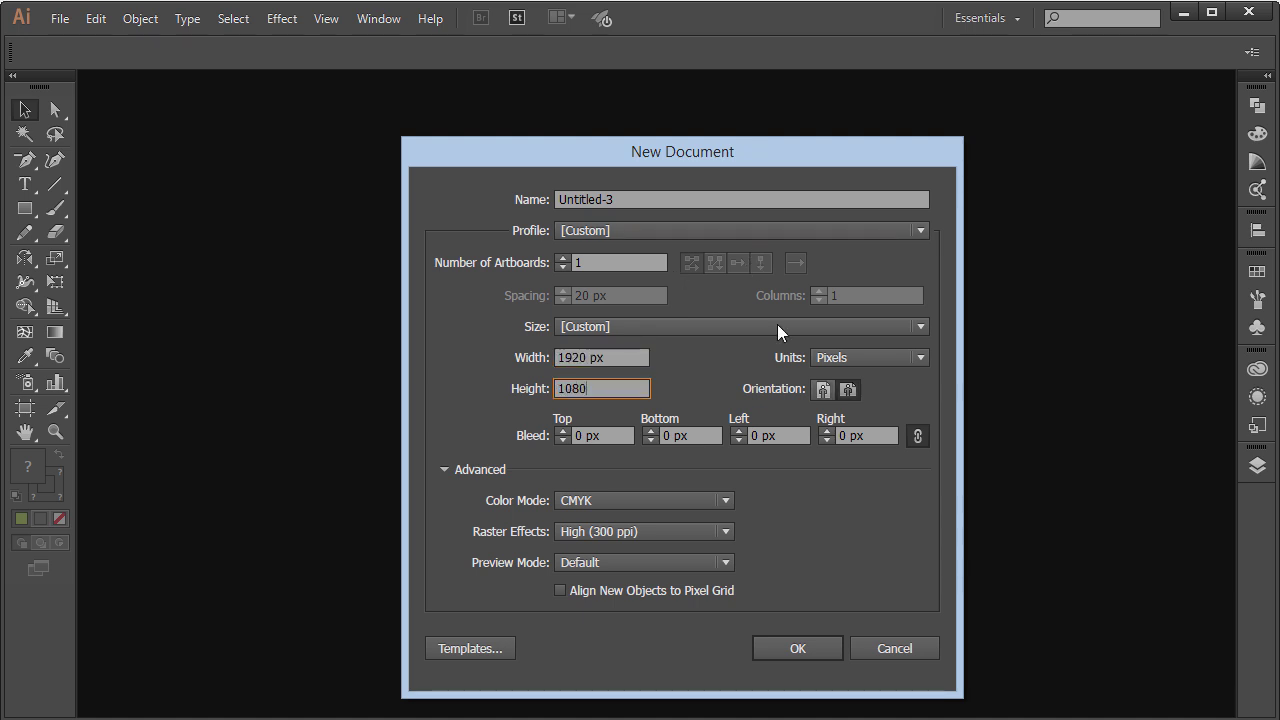
pyautogui.write('080')
pyautogui.click(705, 500)
pyautogui.click(709, 498)
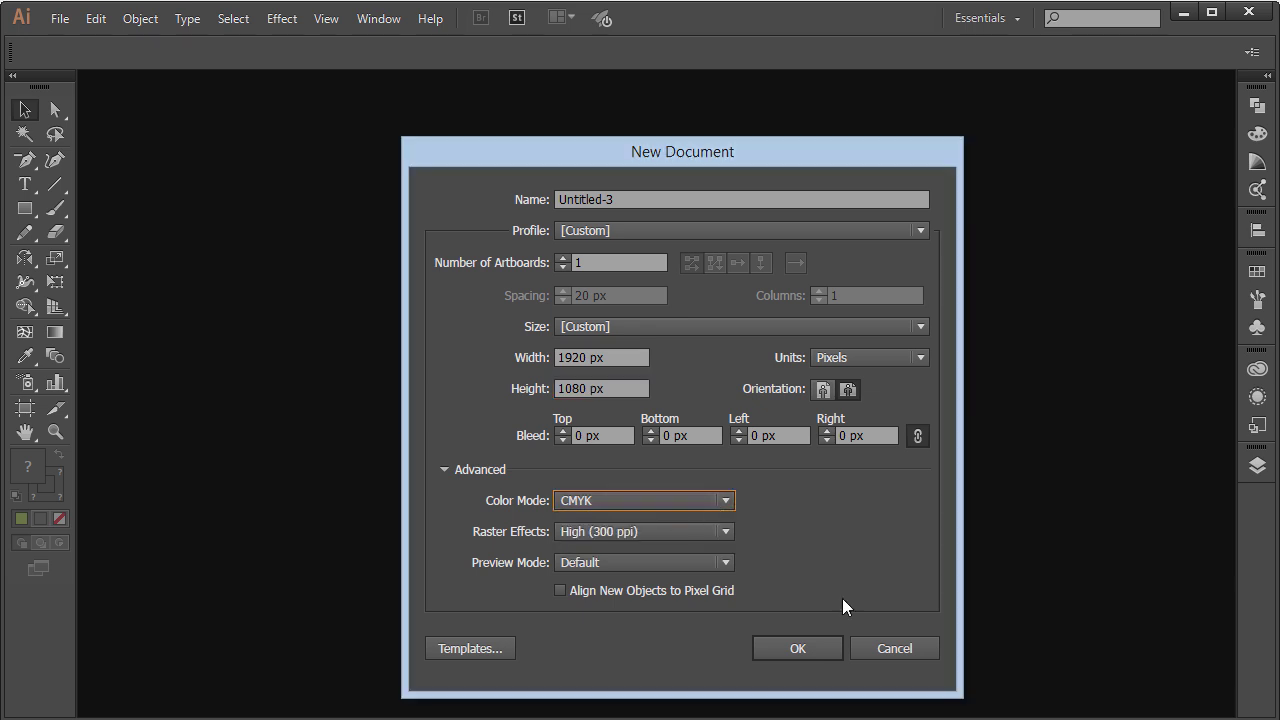
pyautogui.click(705, 492)
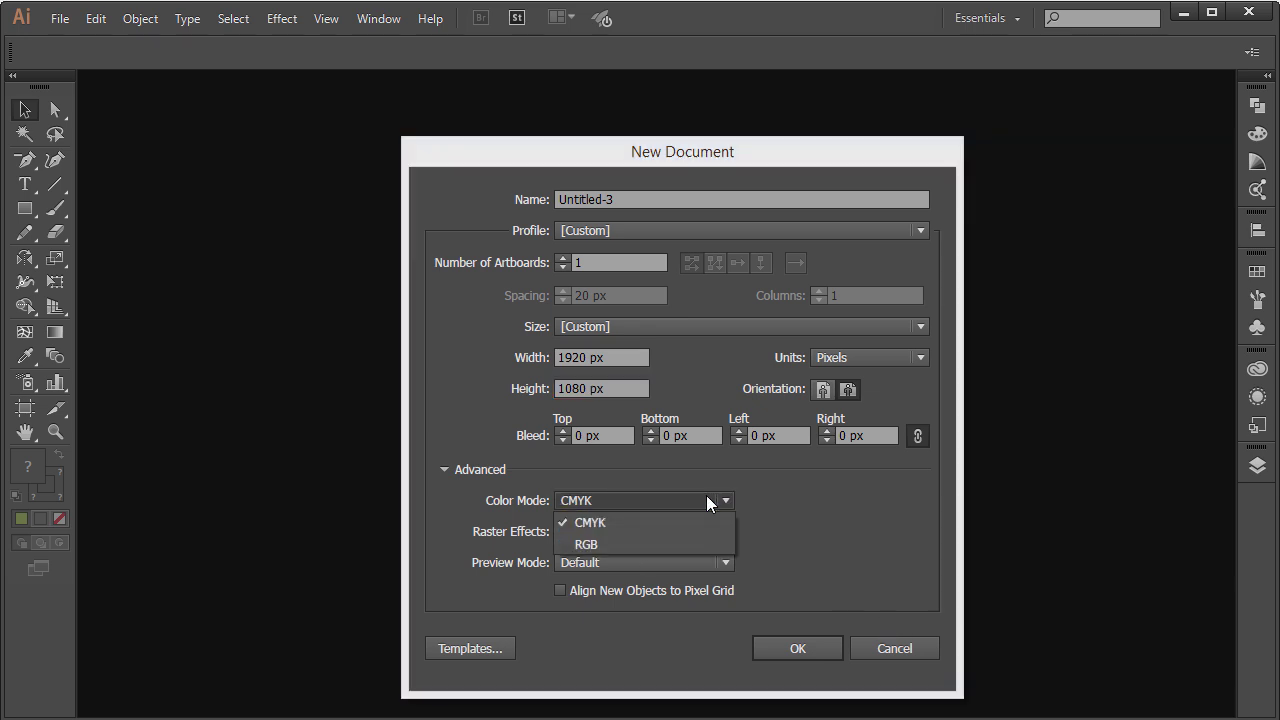
pyautogui.click(706, 495)
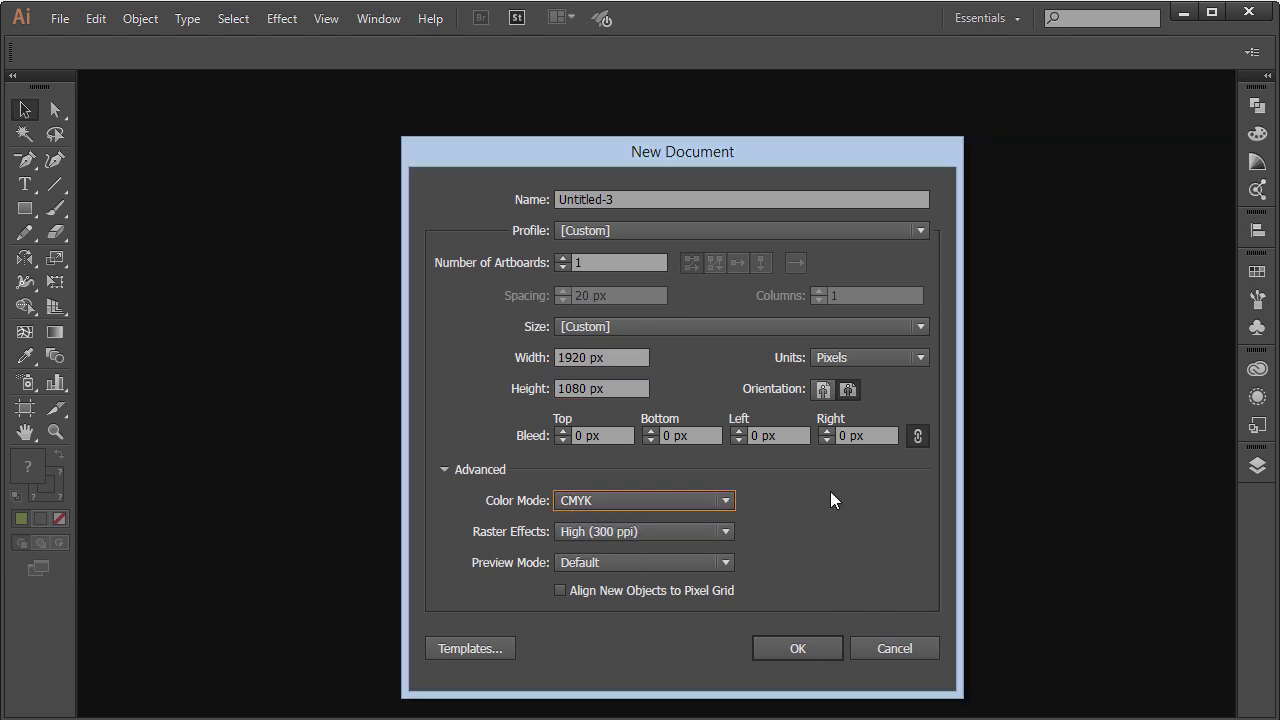
pyautogui.click(724, 498)
pyautogui.click(726, 495)
pyautogui.click(800, 646)
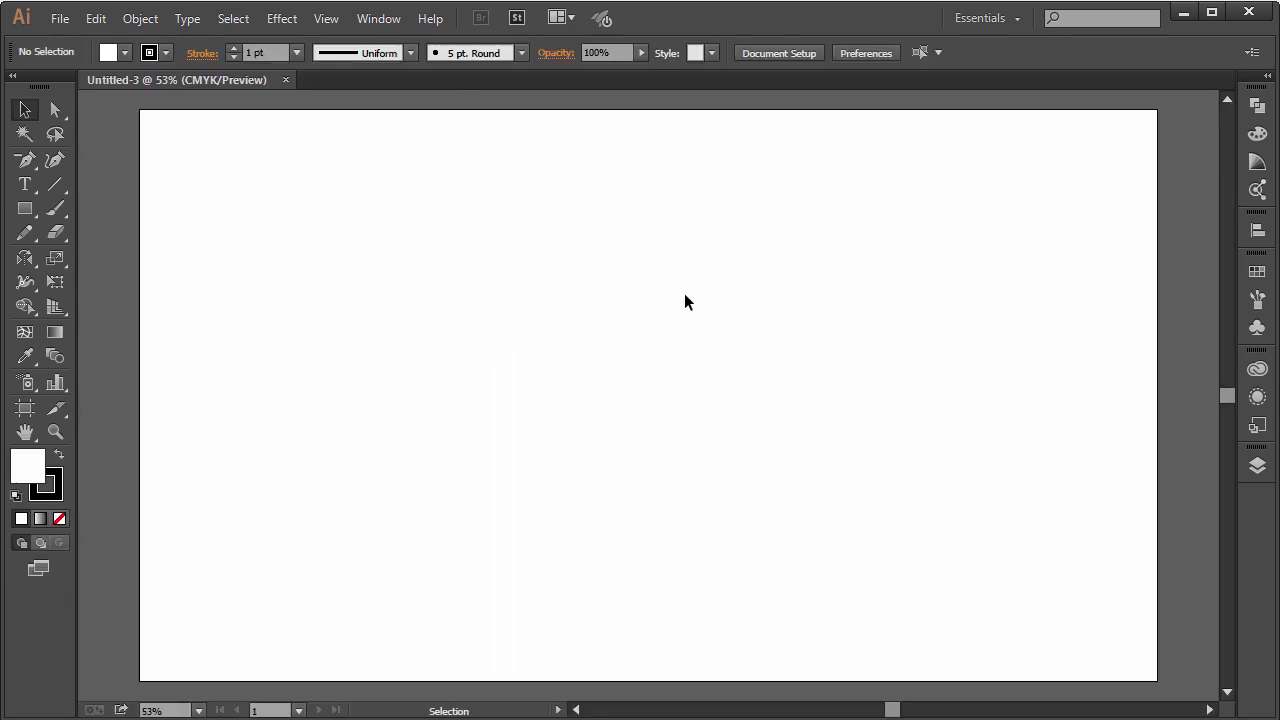
# Remove the stroke color and set the fill color to dark grey 232323.
pyautogui.click(1257, 466)
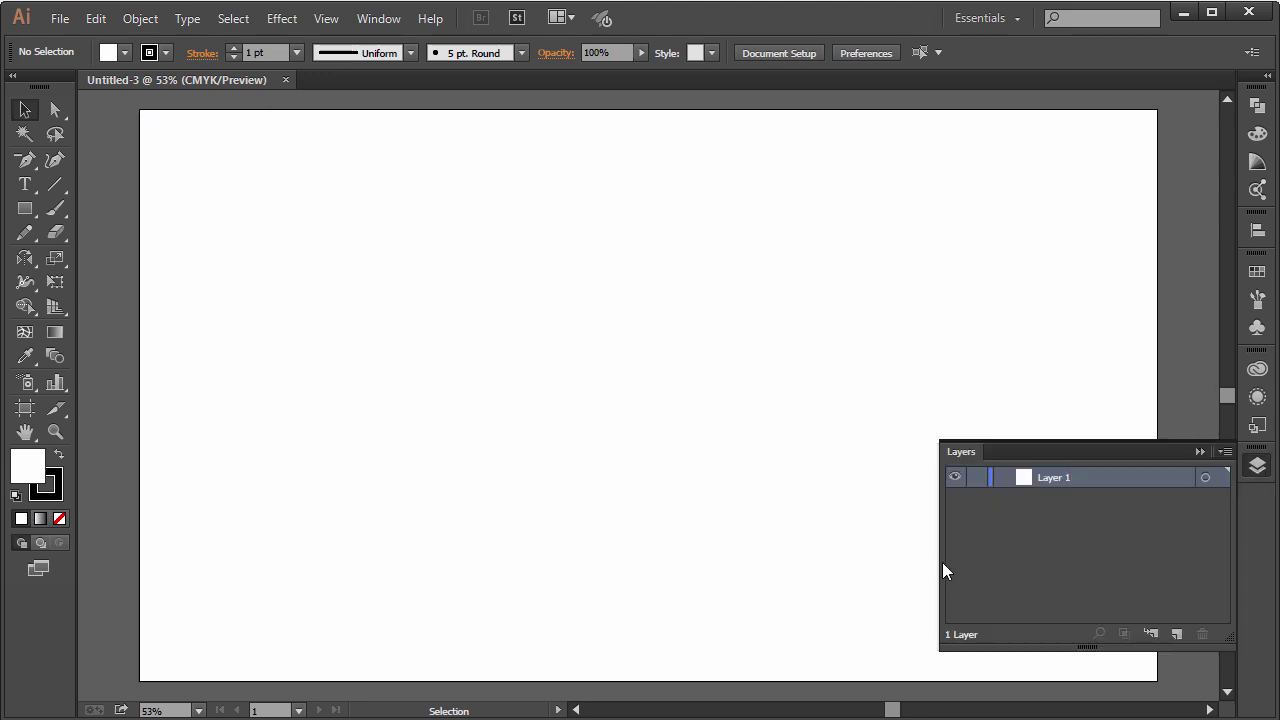
pyautogui.click(55, 488)
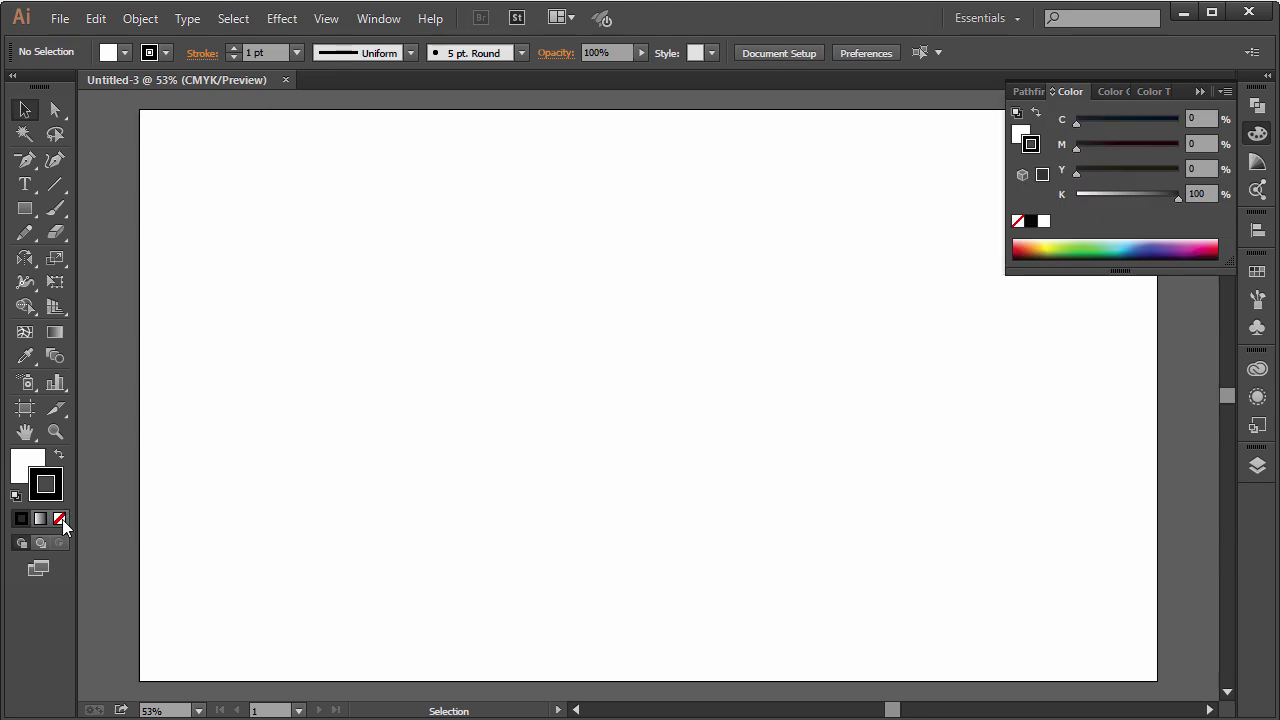
pyautogui.click(59, 518)
pyautogui.click(25, 463)
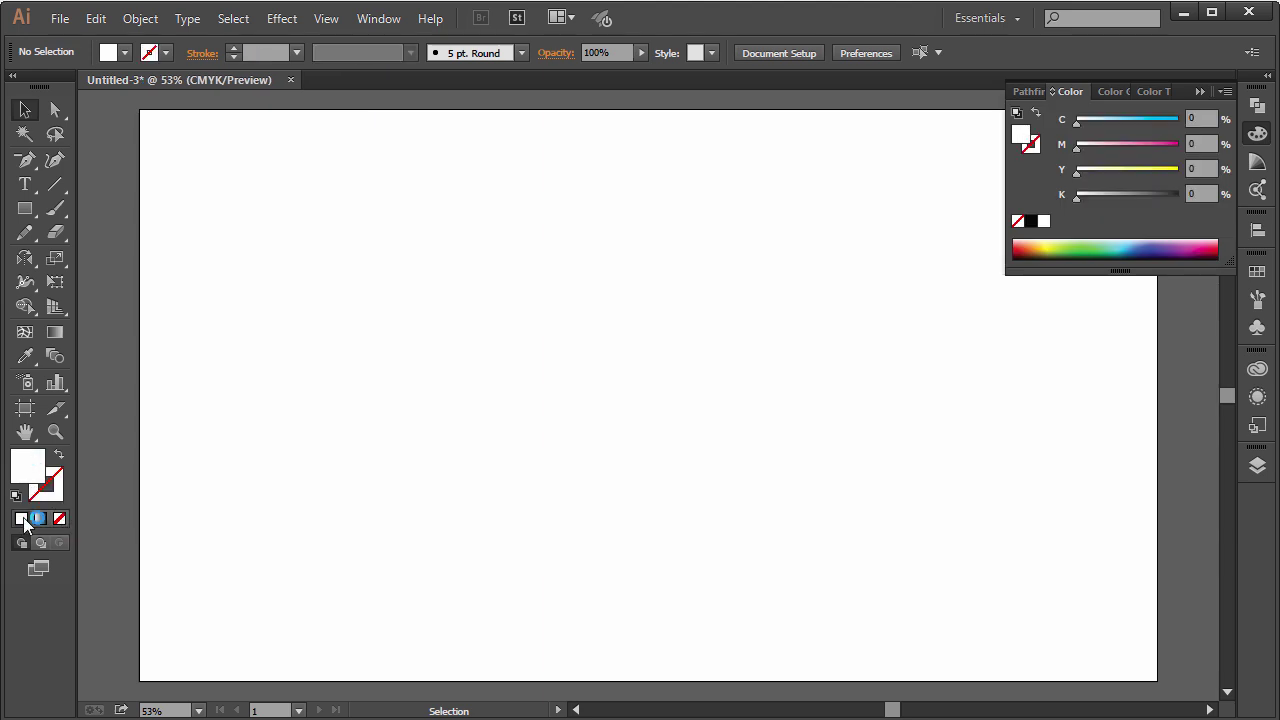
pyautogui.click(1030, 221)
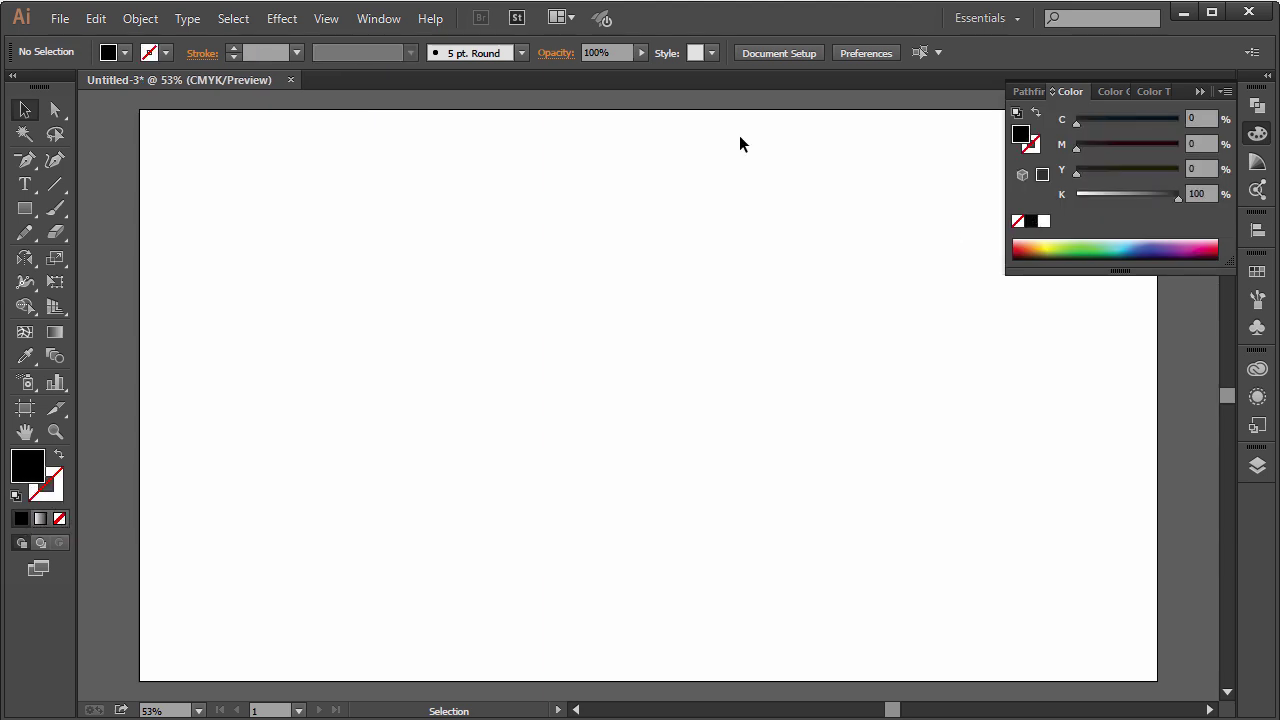
pyautogui.doubleClick(33, 464)
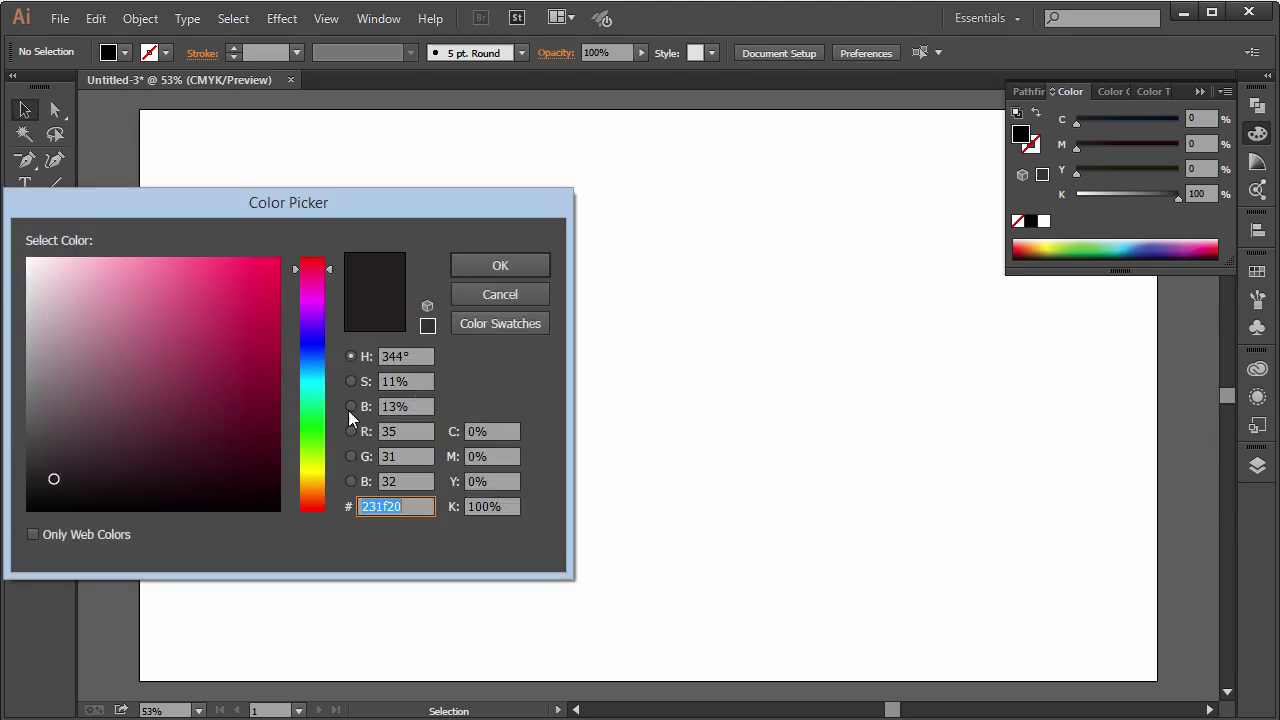
pyautogui.click(20, 466)
pyautogui.click(49, 458)
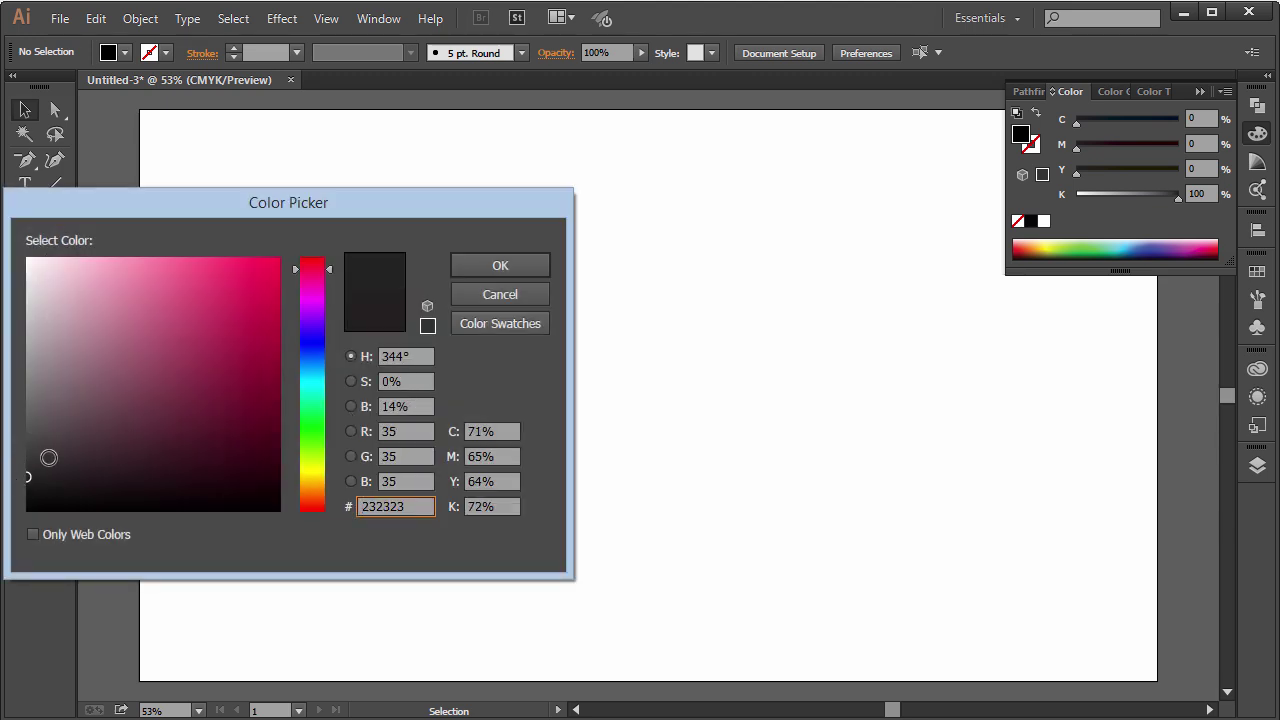
pyautogui.click(500, 265)
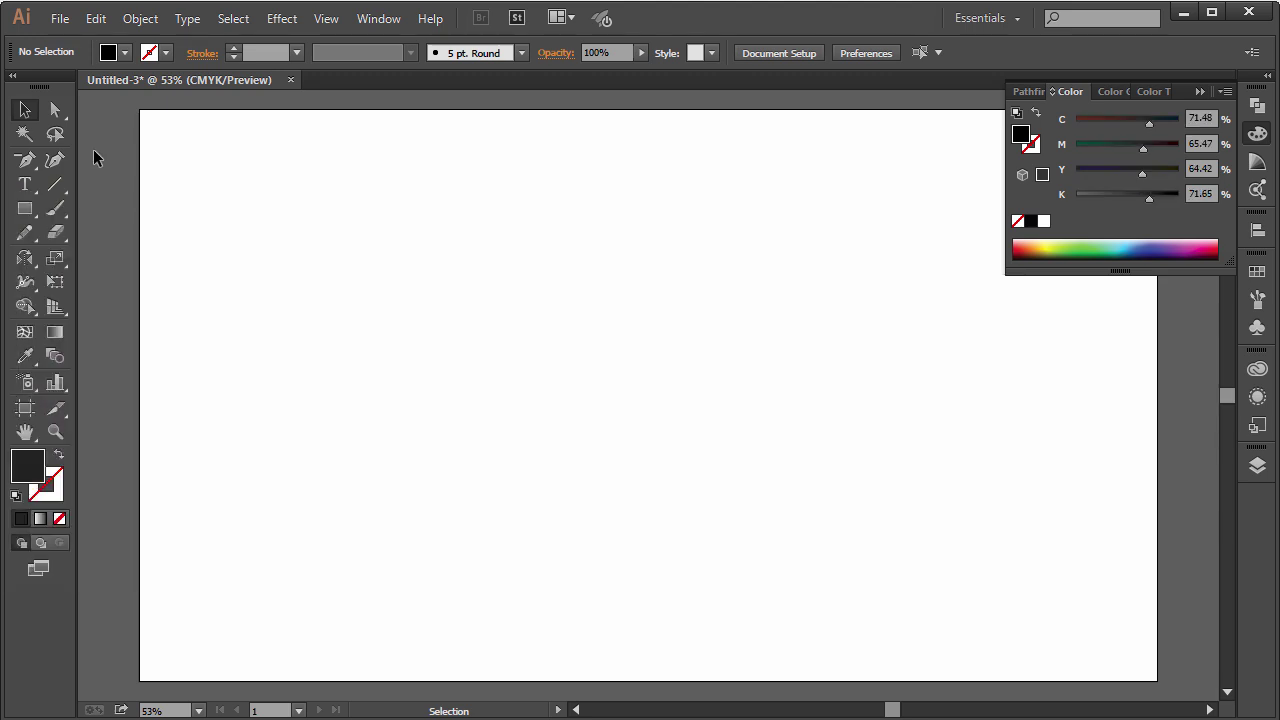
# Draw a dark grey rectangle covering the whole 1920 x 1080 px artboard as the background.
pyautogui.click(25, 208)
pyautogui.moveTo(140, 109); pyautogui.dragTo(1157, 681)
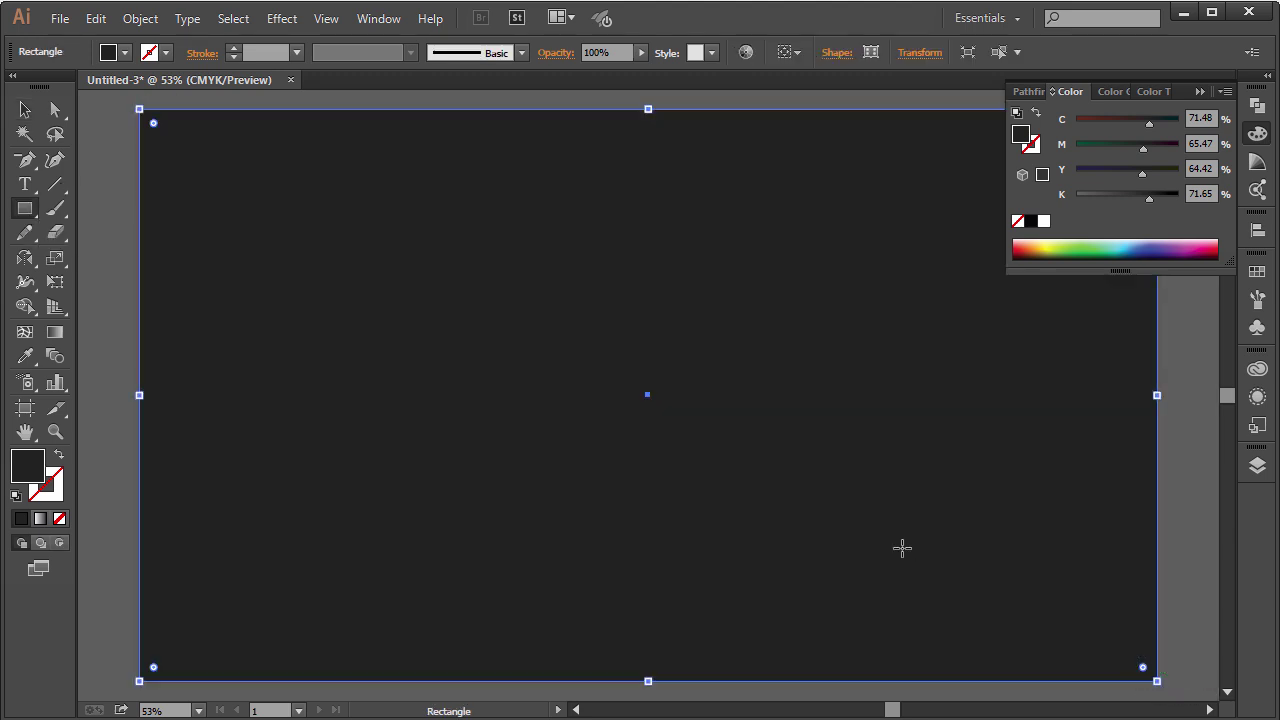
pyautogui.click(1194, 167)
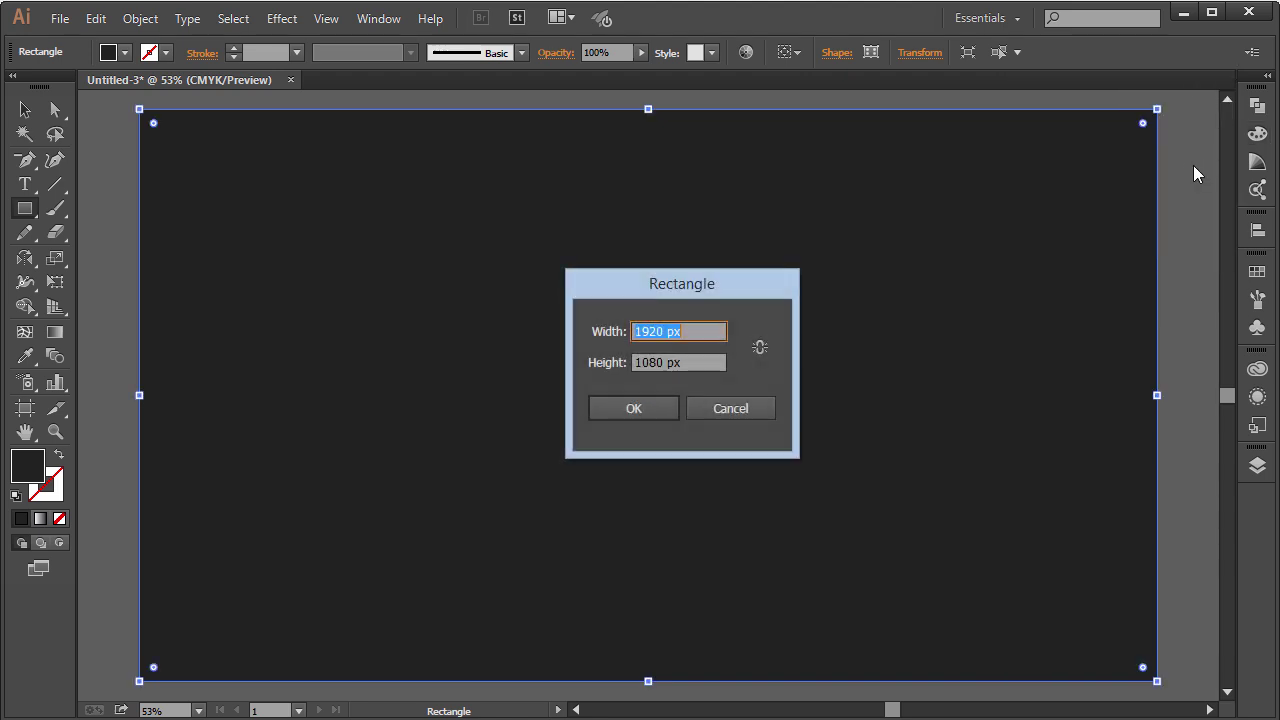
pyautogui.click(751, 409)
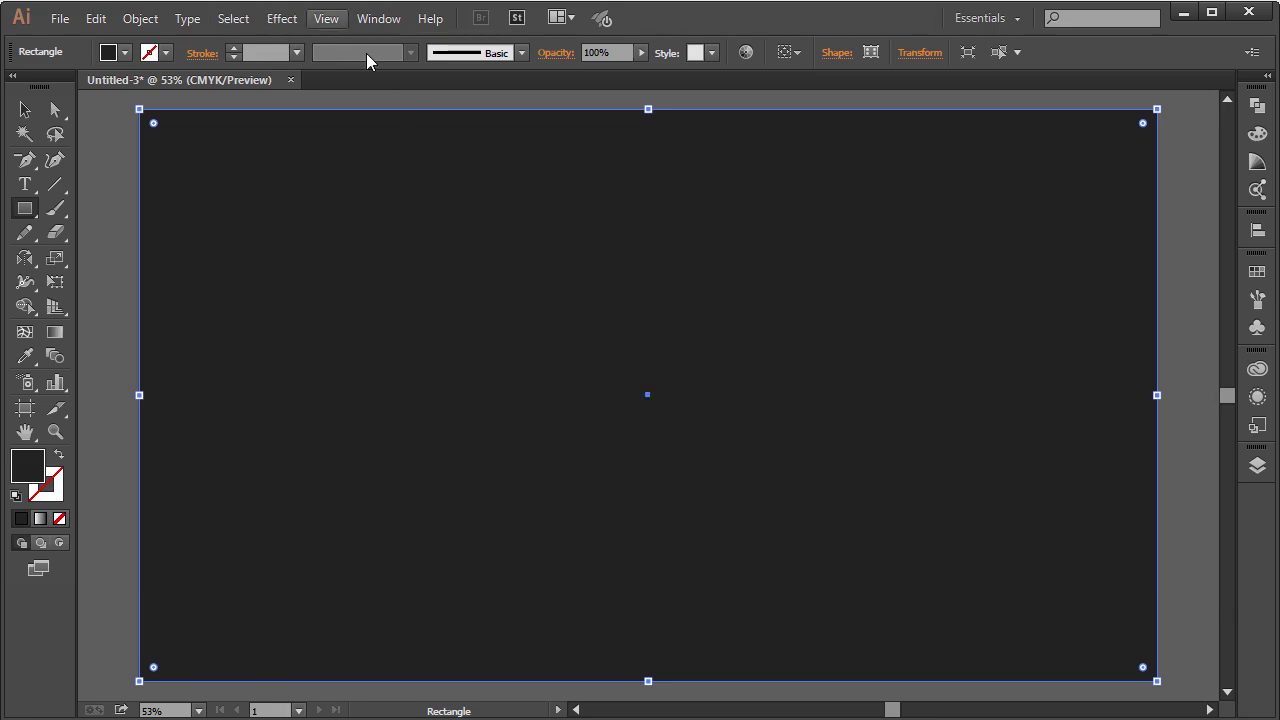
pyautogui.click(369, 19)
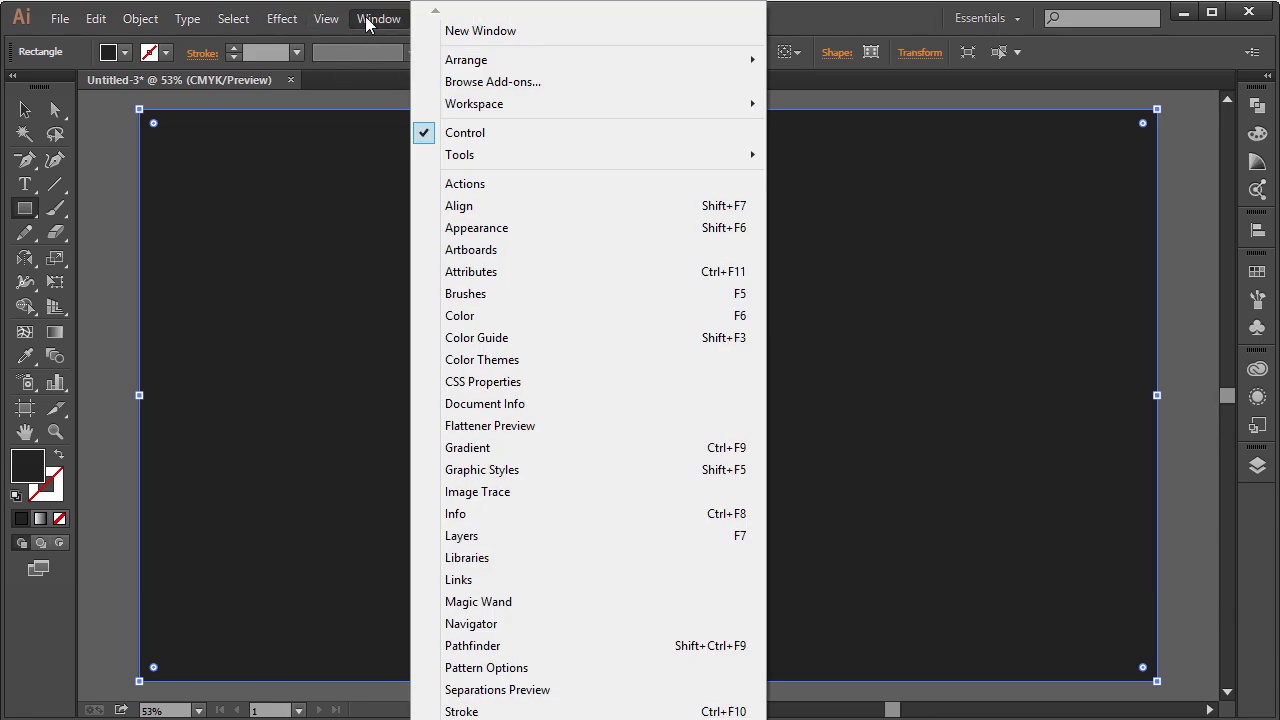
pyautogui.moveTo(326, 19)
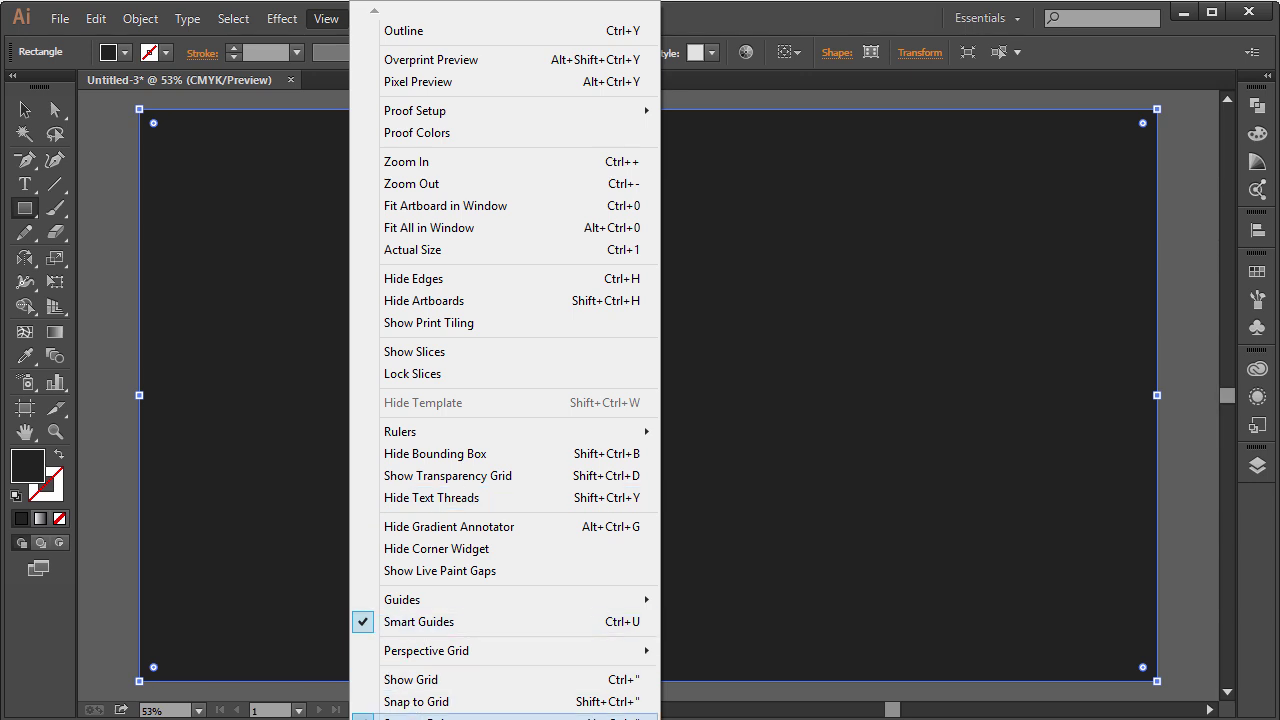
pyautogui.click(1178, 278)
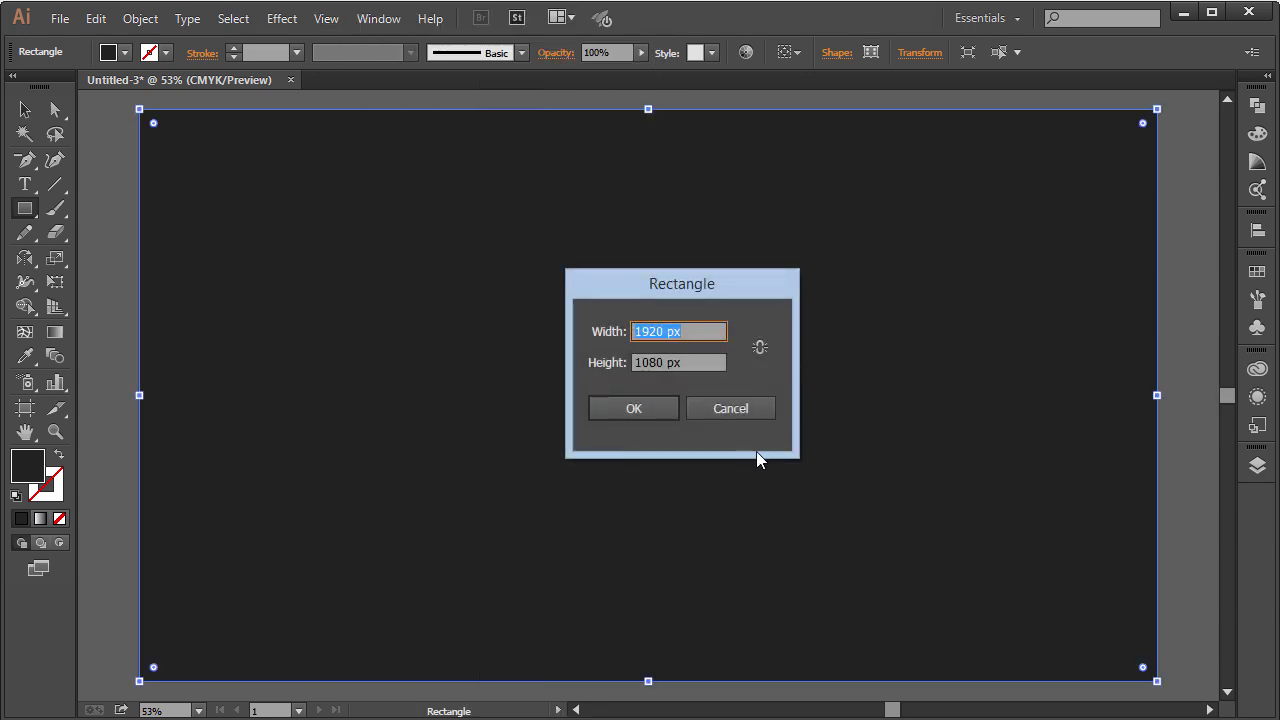
pyautogui.click(735, 408)
# Lock Layer 1 with the background rectangle and add a new layer above it.
pyautogui.click(1257, 465)
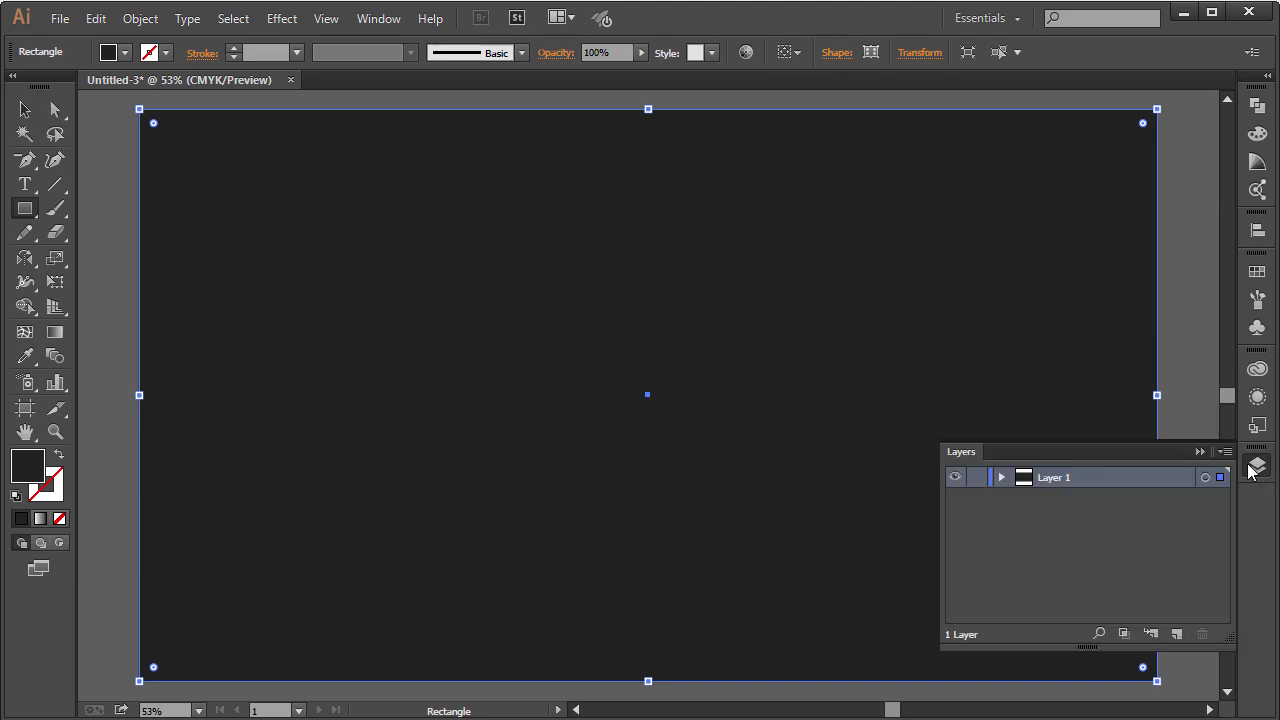
pyautogui.click(975, 479)
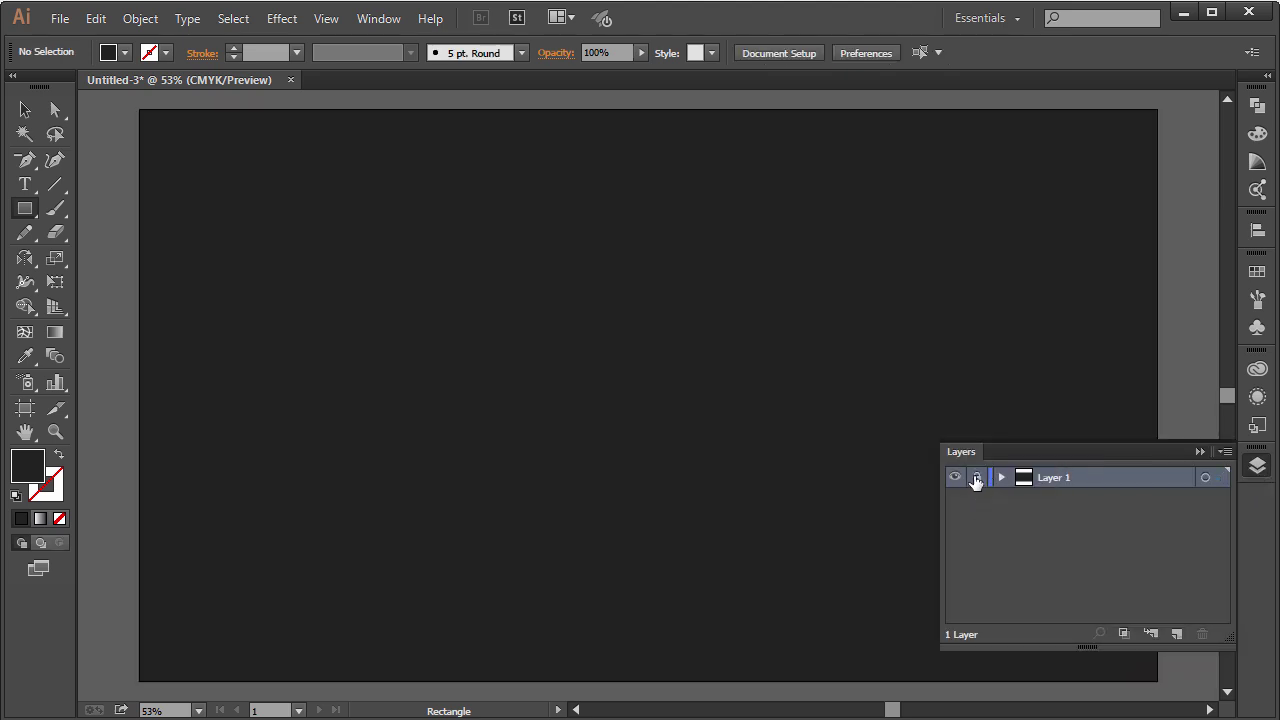
pyautogui.press('v')
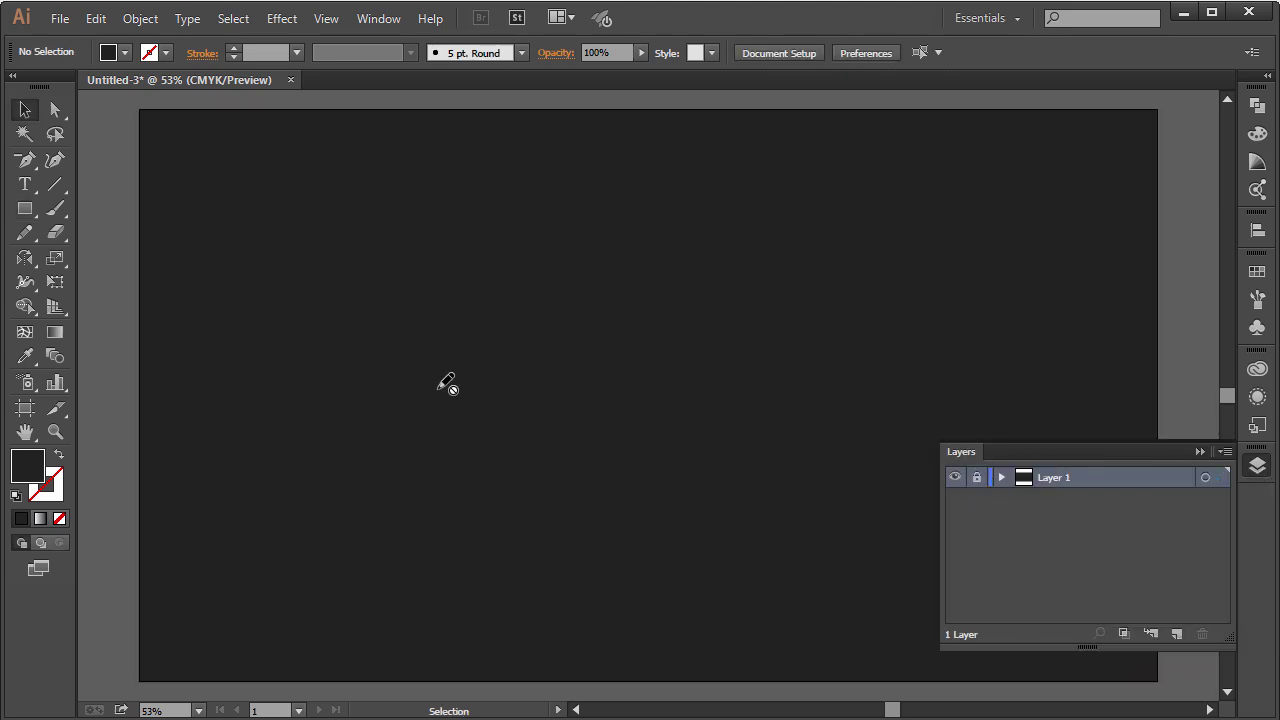
pyautogui.click(1184, 631)
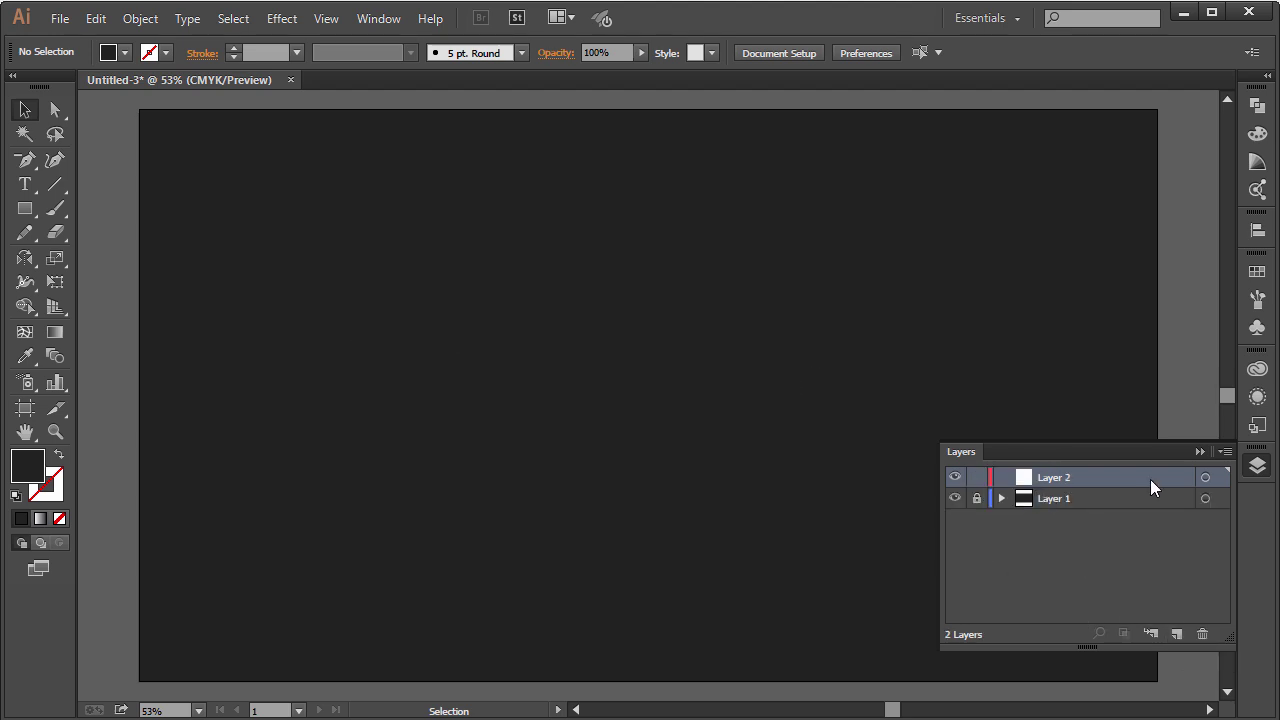
pyautogui.click(1199, 451)
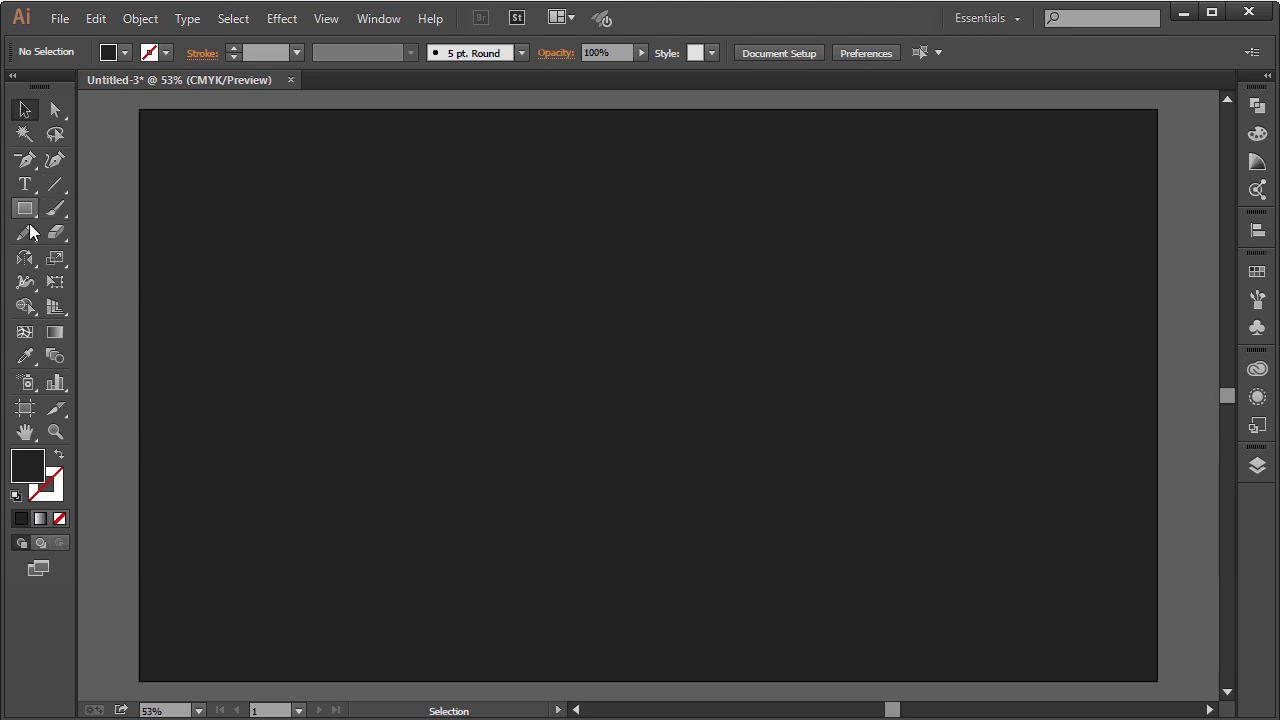
# Add the text "CUSTOM TEXT" on the artboard, enlarged to about 261 pt and moved to the middle.
pyautogui.click(27, 184)
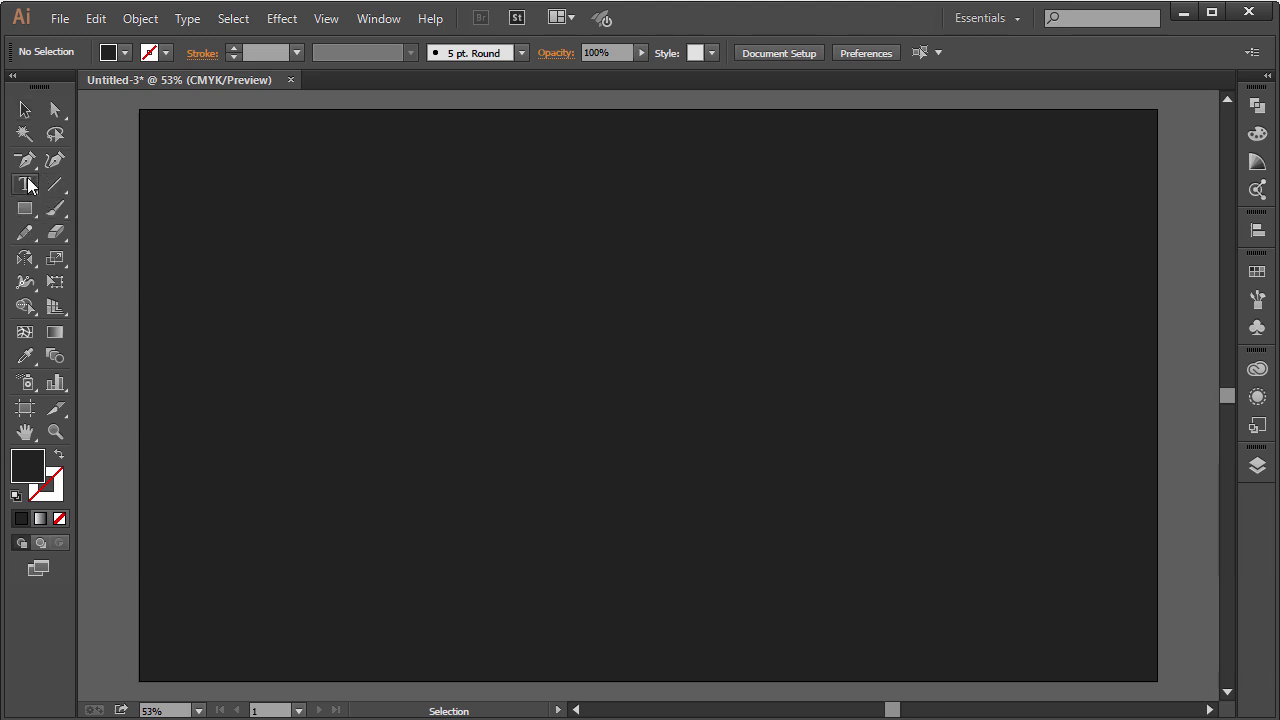
pyautogui.click(384, 365)
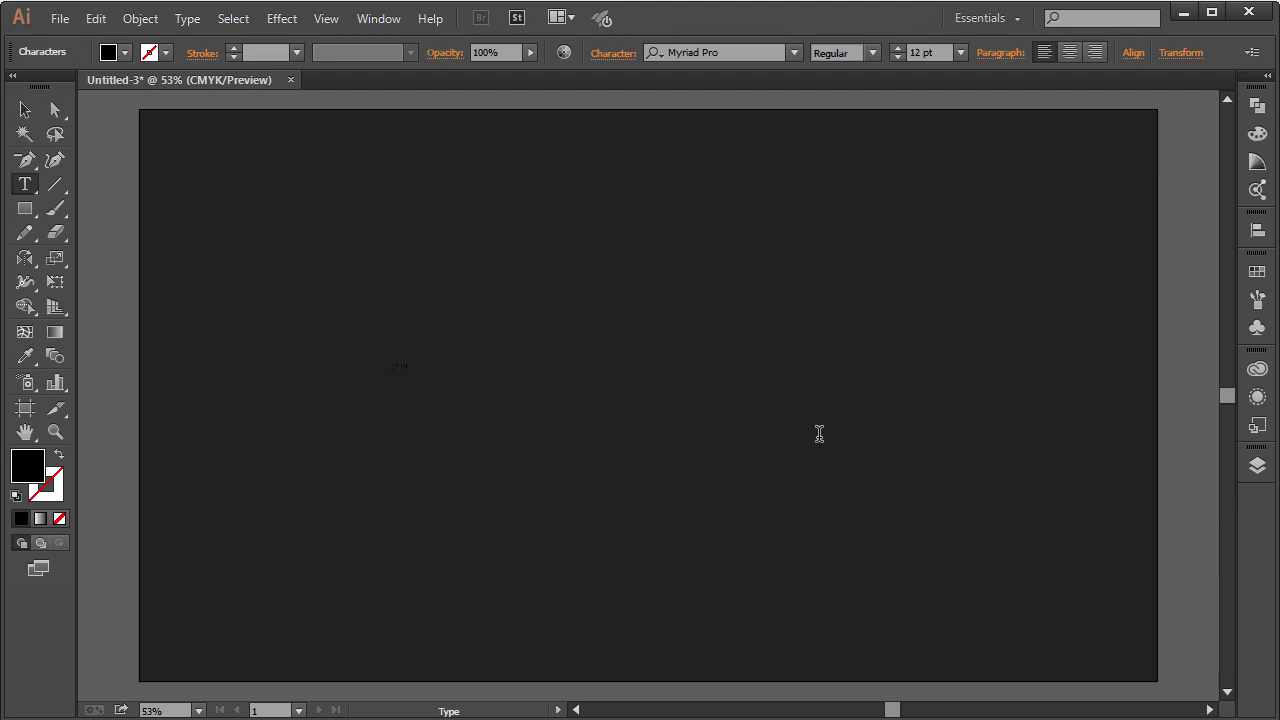
pyautogui.hotkey('ctrl', 'a')
pyautogui.moveTo(426, 358); pyautogui.dragTo(922, 198)
pyautogui.click(922, 198)
pyautogui.click(25, 110)
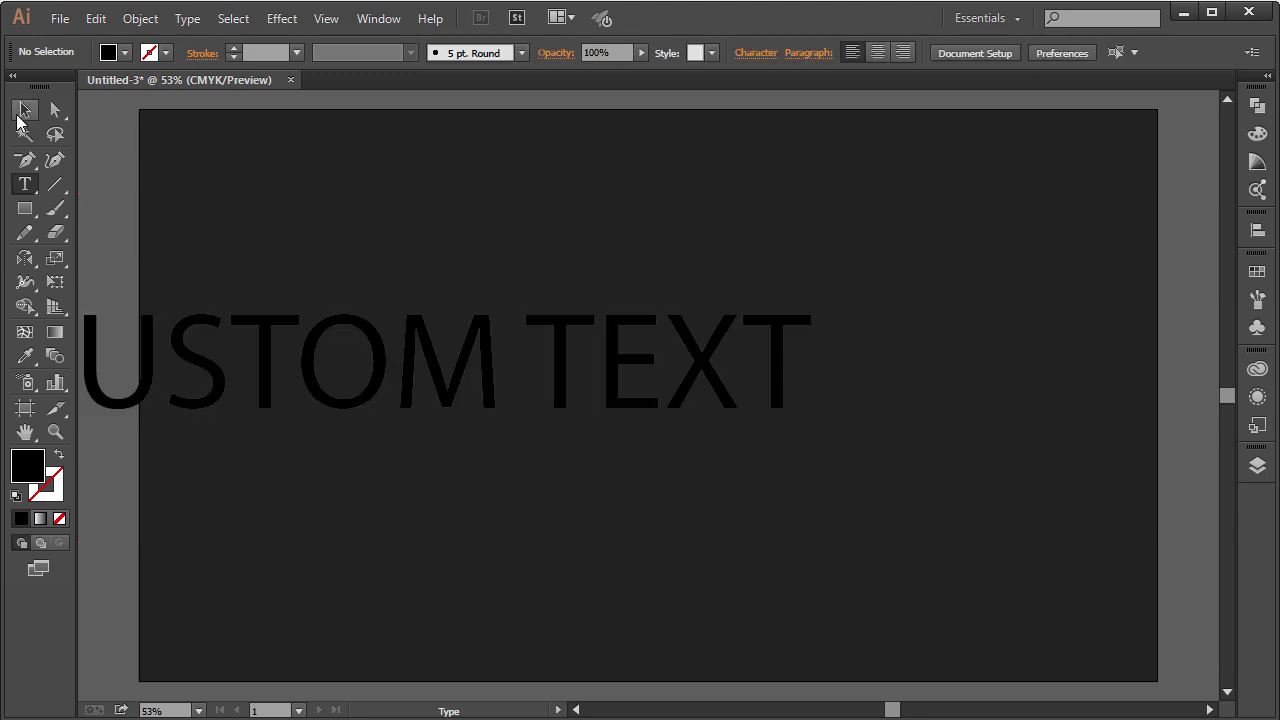
pyautogui.moveTo(421, 361); pyautogui.dragTo(650, 372)
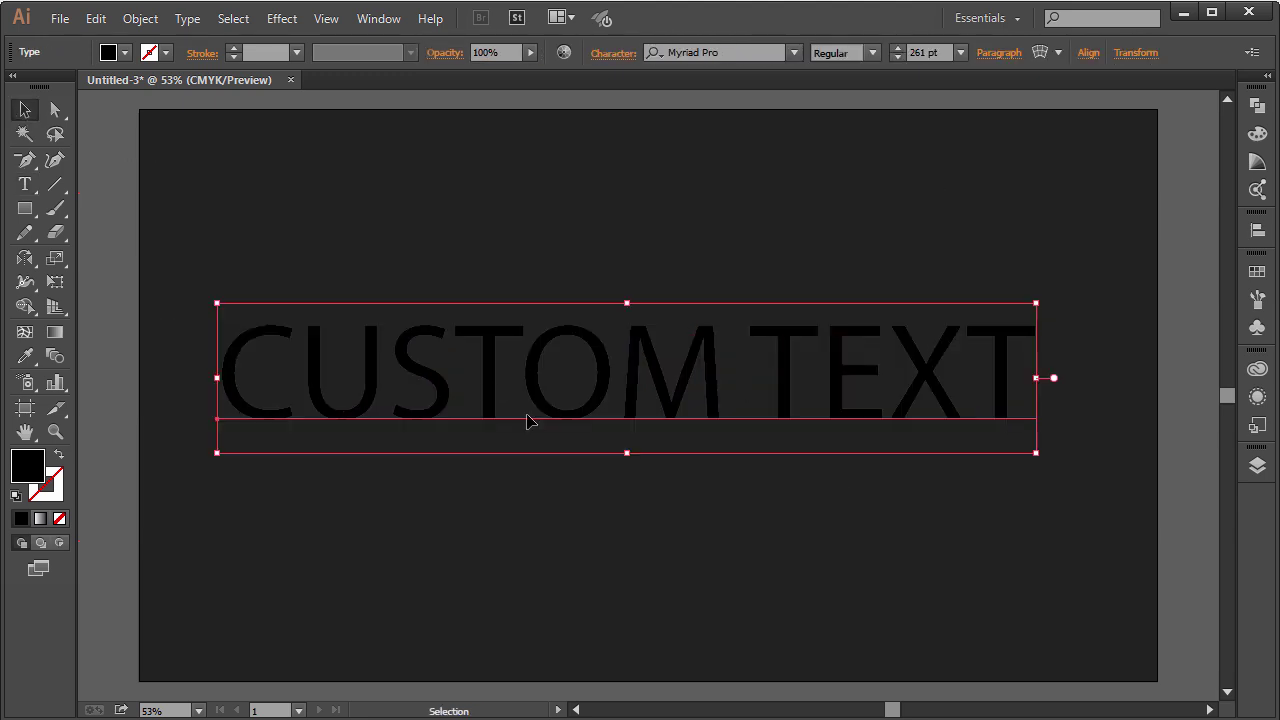
# Set the font of the whole "CUSTOM TEXT" line to Moonshiner.
pyautogui.press('t')
pyautogui.click(726, 376)
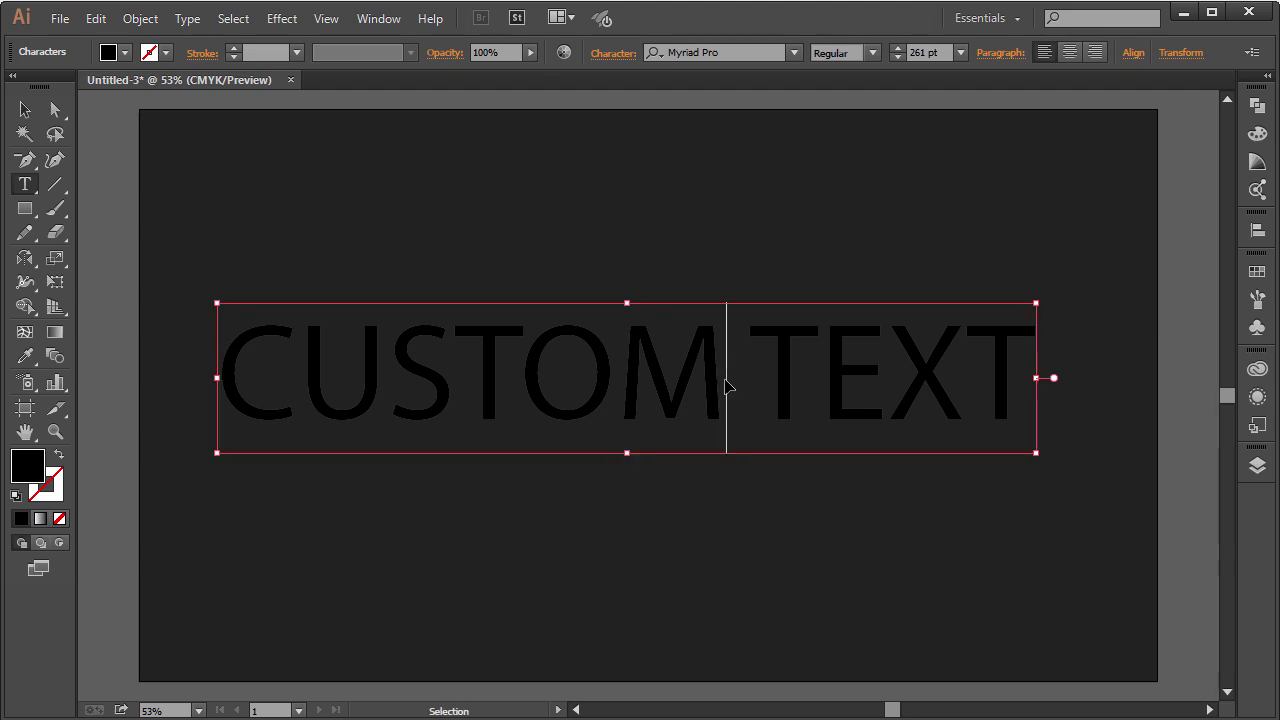
pyautogui.hotkey('ctrl', 'a')
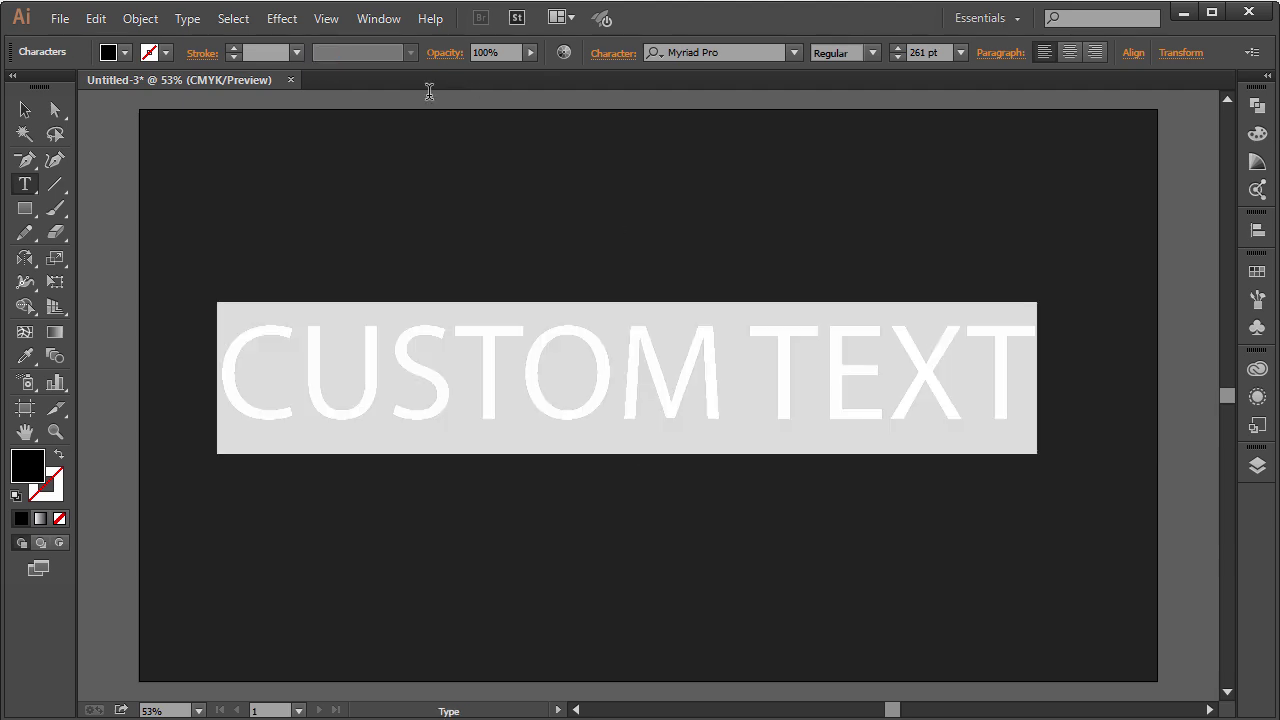
pyautogui.click(794, 53)
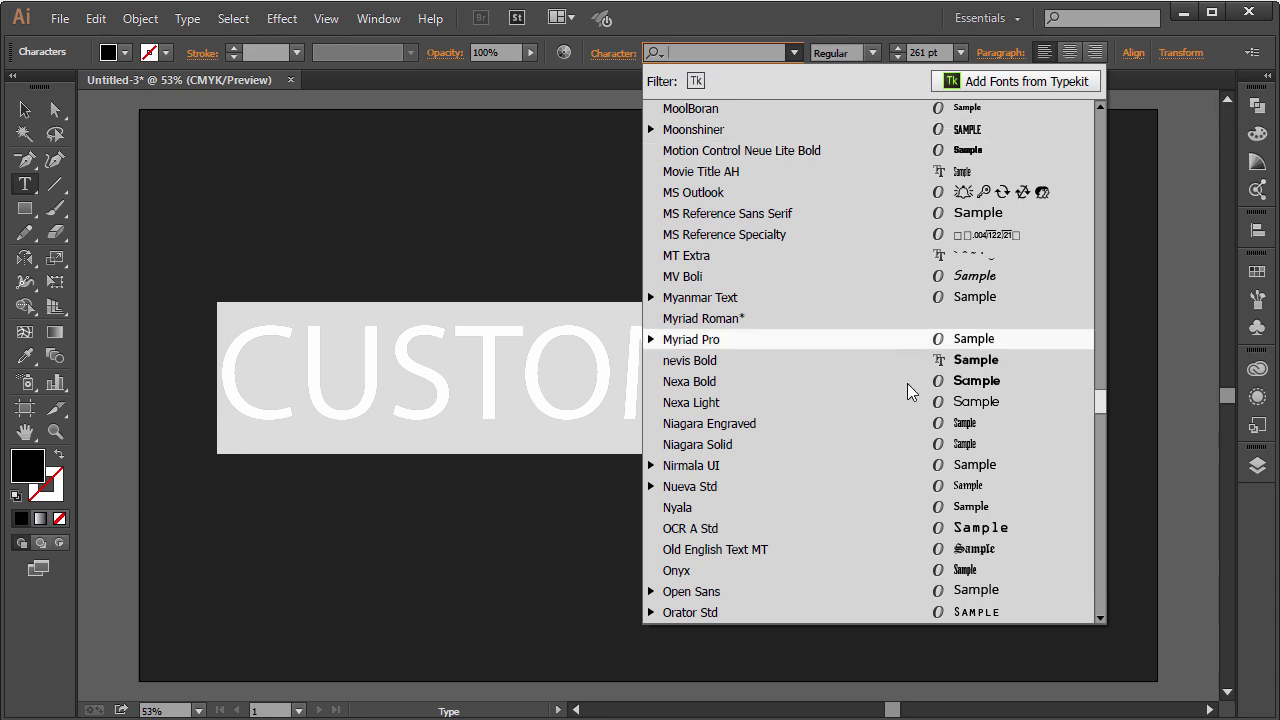
pyautogui.press('Escape')
pyautogui.write('Moonshiner')
pyautogui.press('Return')
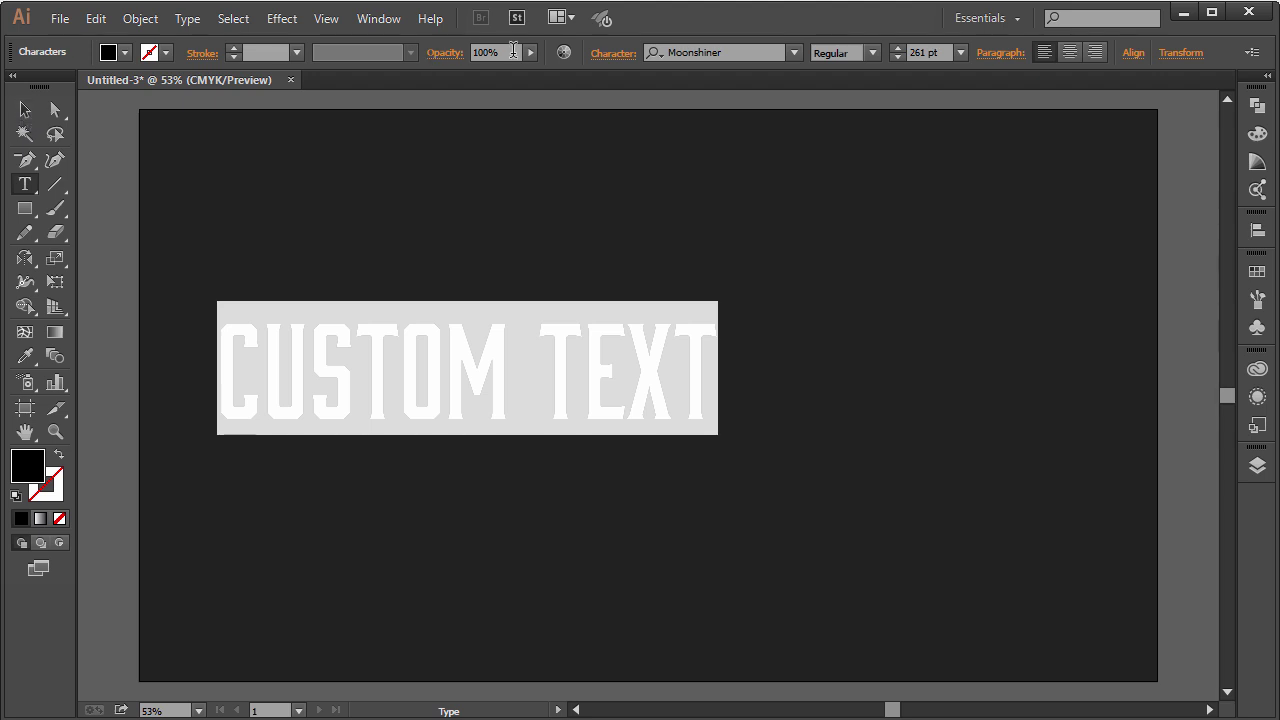
# Change the font of the "CUSTOM TEXT" line to Evogria and finish text editing.
pyautogui.click(796, 52)
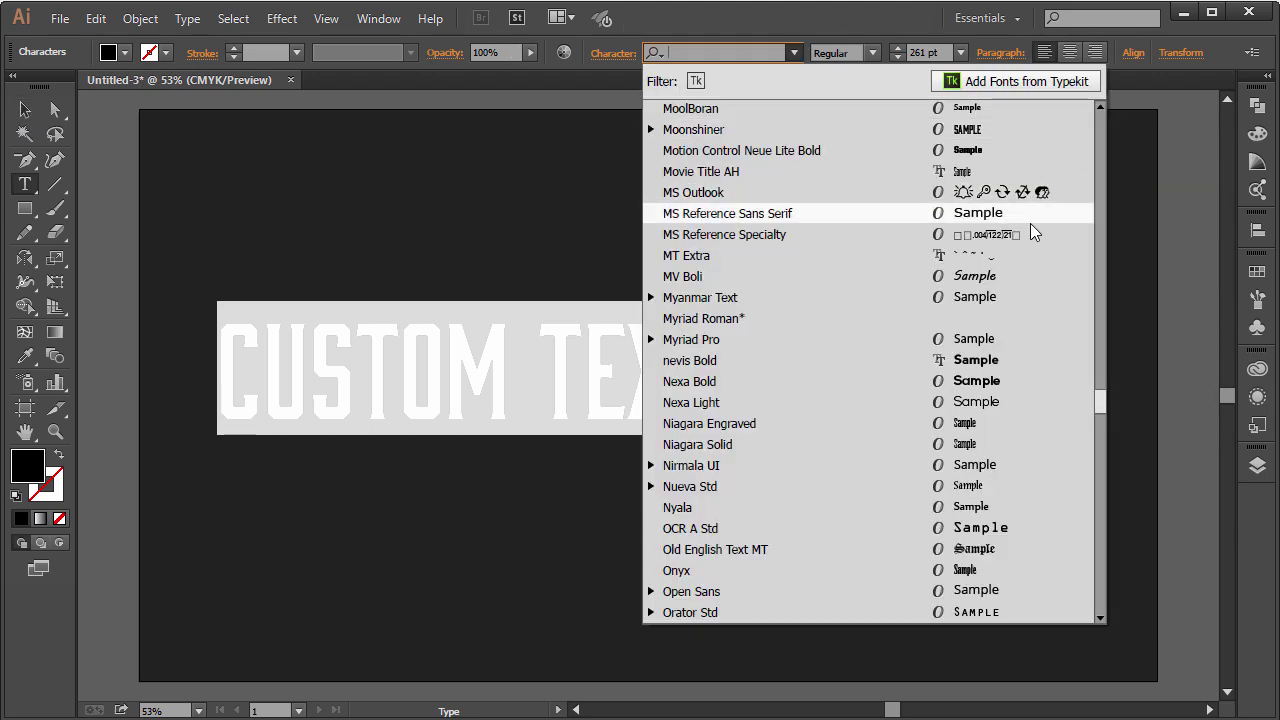
pyautogui.scroll(-8, 1100, 409)
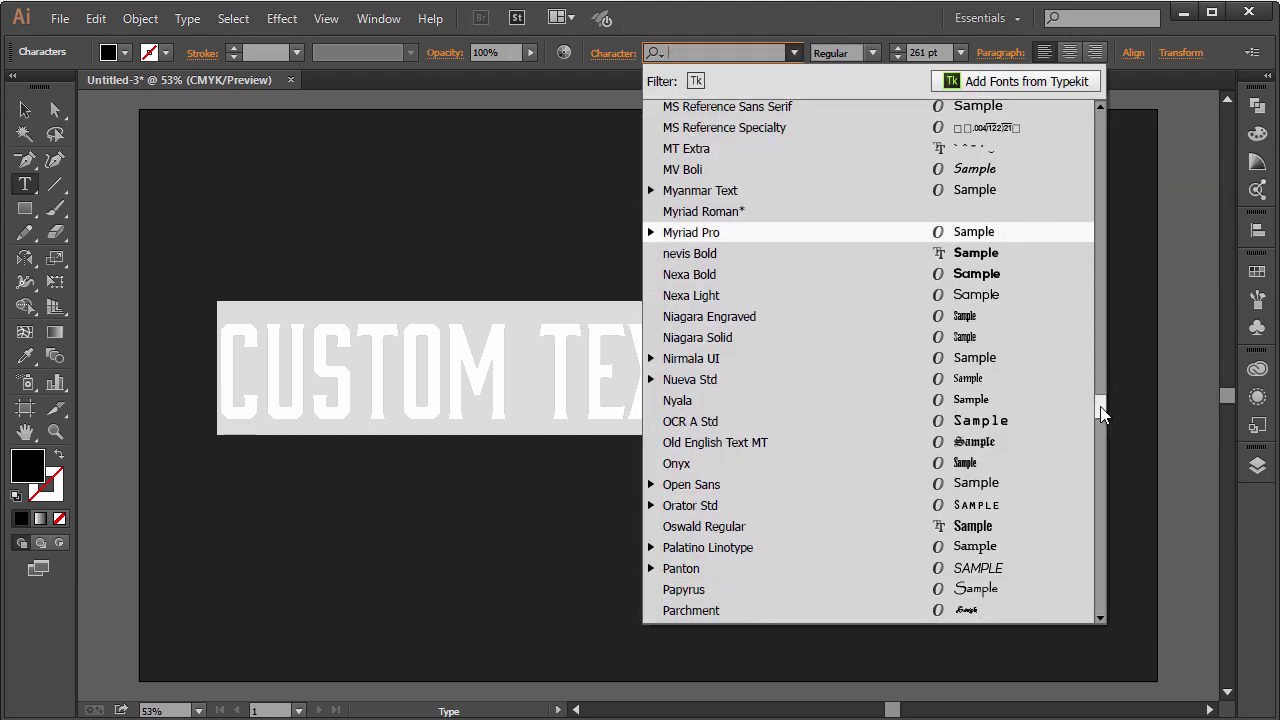
pyautogui.click(1025, 181)
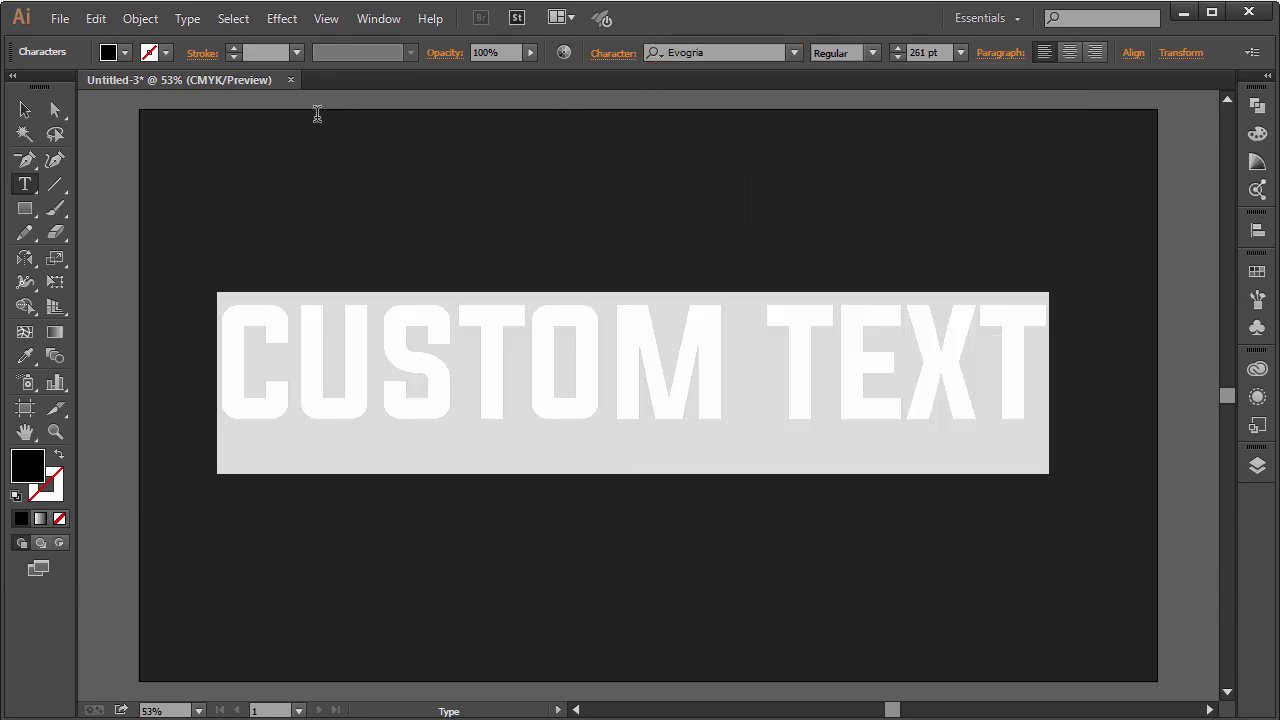
pyautogui.click(25, 109)
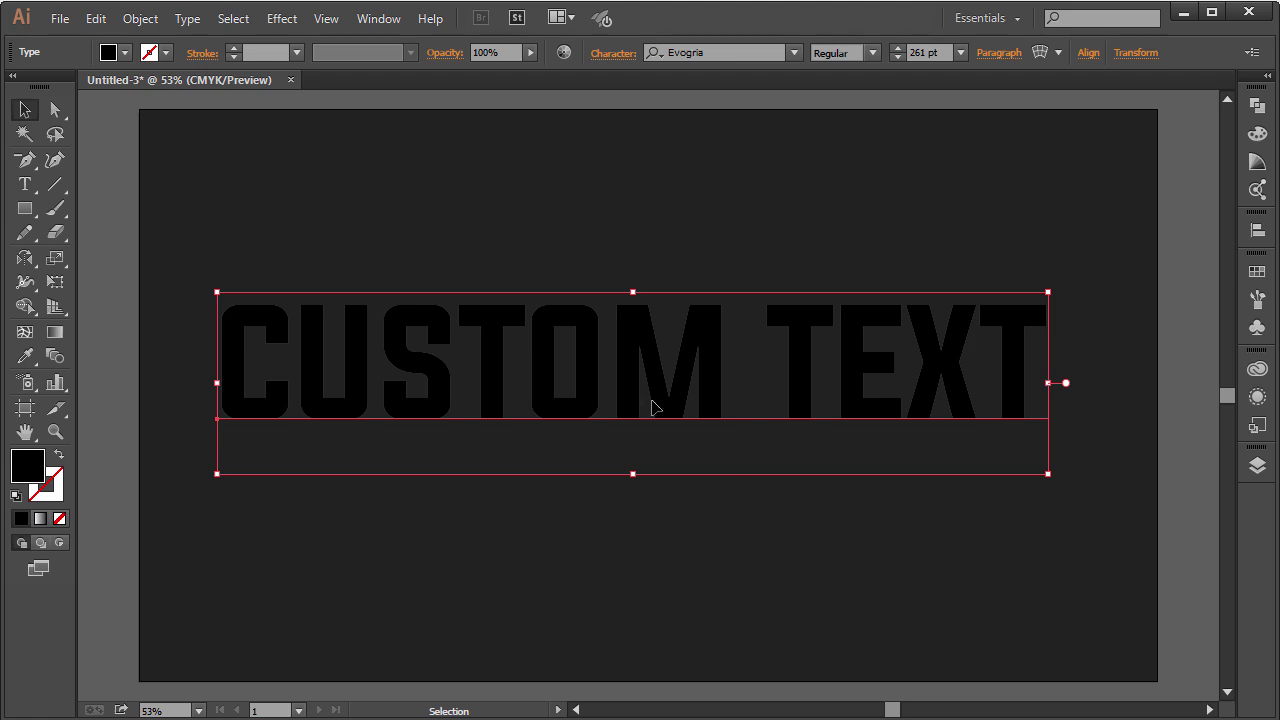
# Nudge the "CUSTOM TEXT" line toward the artboard's centre and set the fill colour of all its characters to bababa.
pyautogui.moveTo(674, 353); pyautogui.dragTo(688, 364)
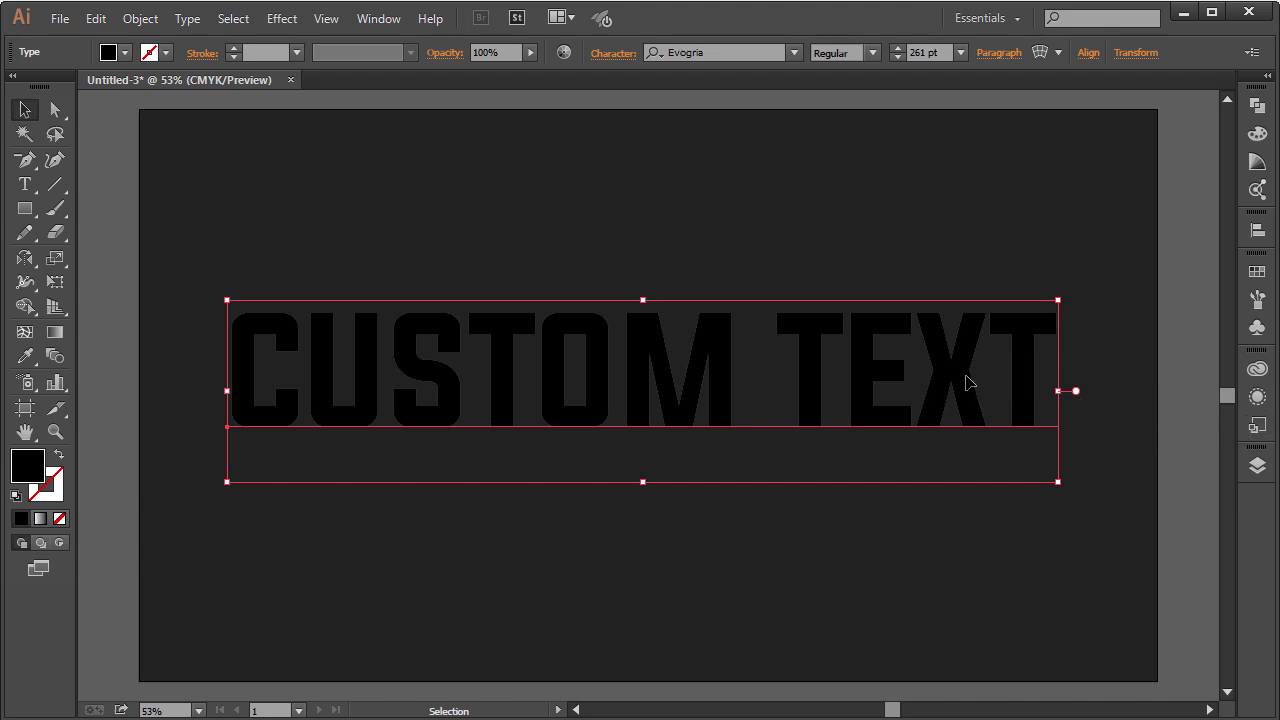
pyautogui.press('t')
pyautogui.moveTo(975, 373); pyautogui.dragTo(897, 378)
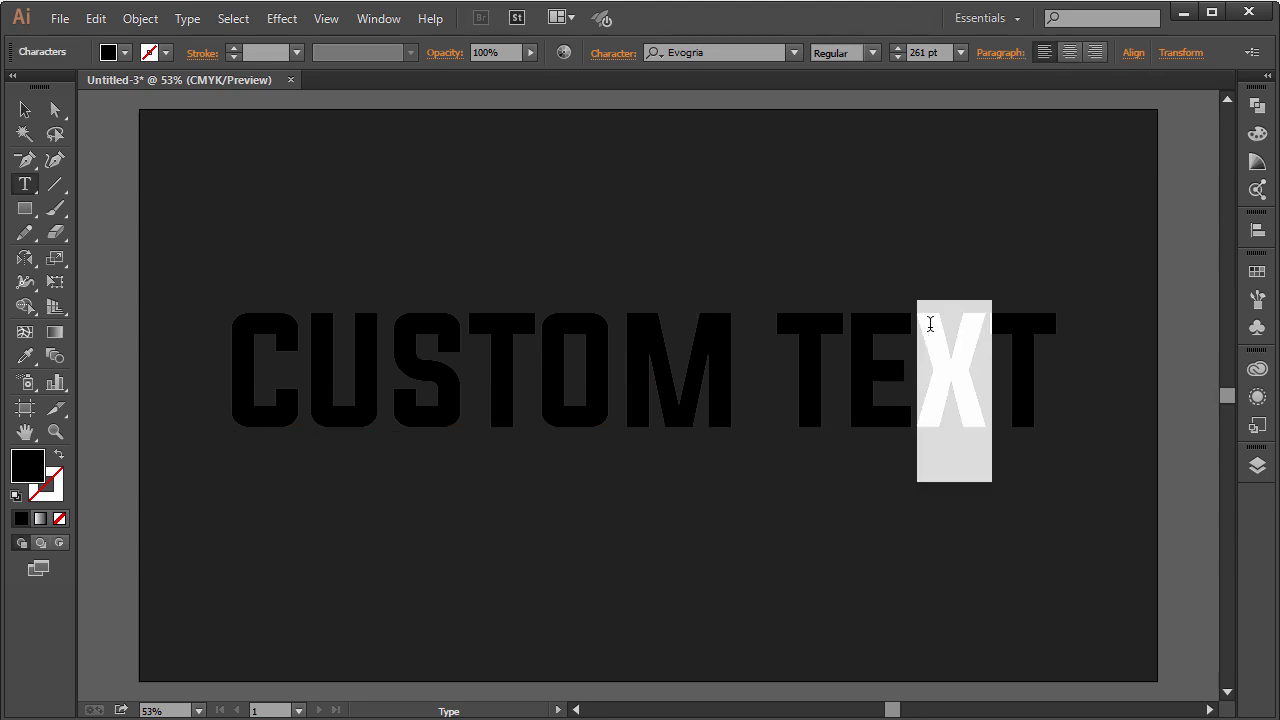
pyautogui.moveTo(1060, 352); pyautogui.dragTo(119, 371)
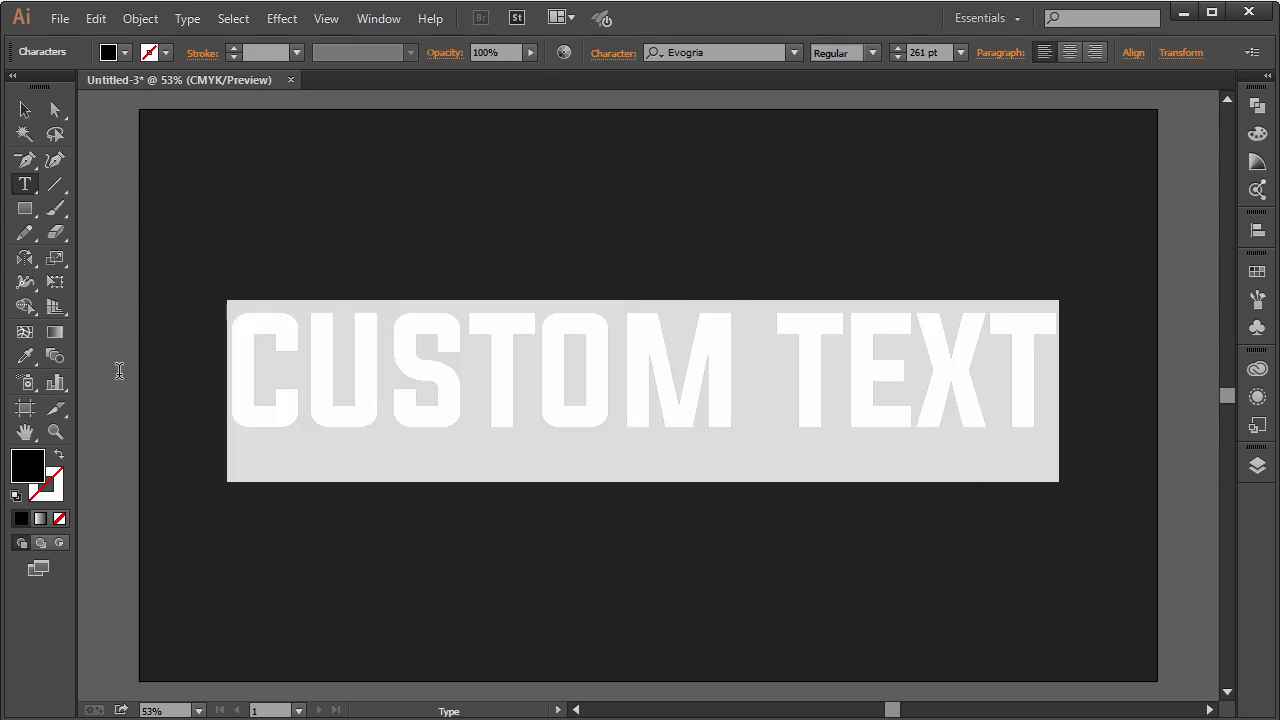
pyautogui.doubleClick(28, 462)
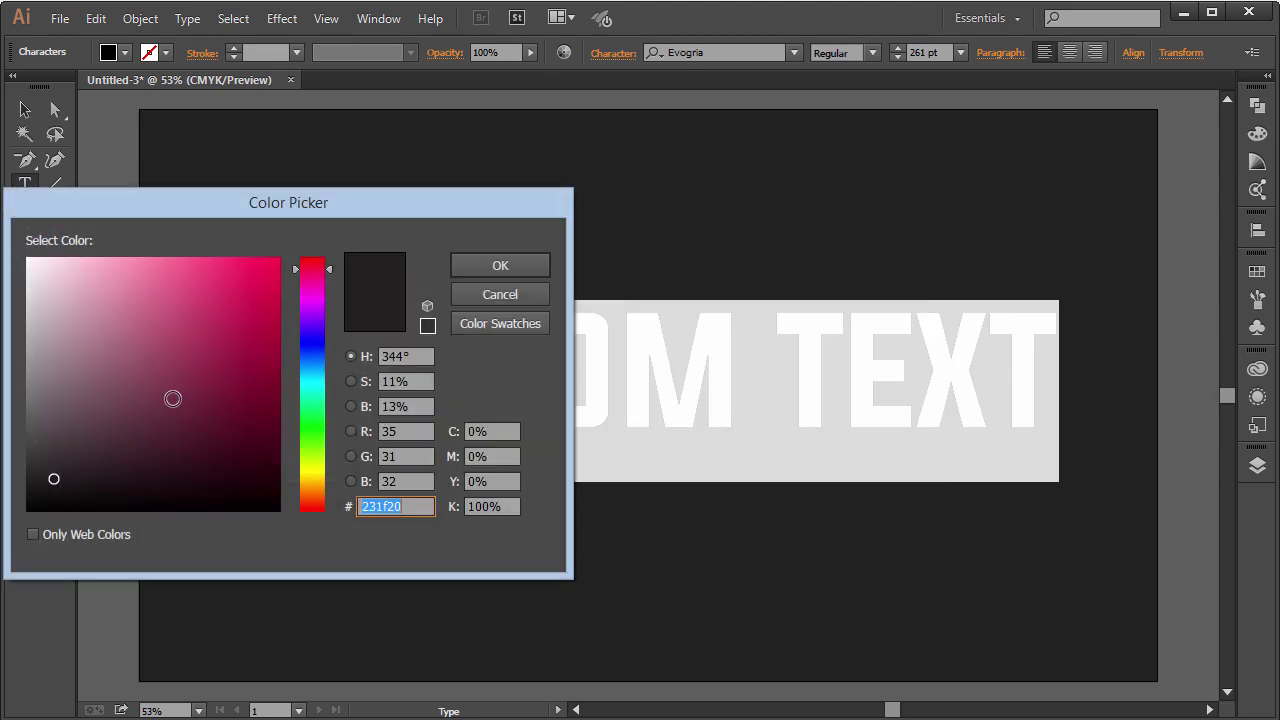
pyautogui.write('bababa')
pyautogui.click(500, 265)
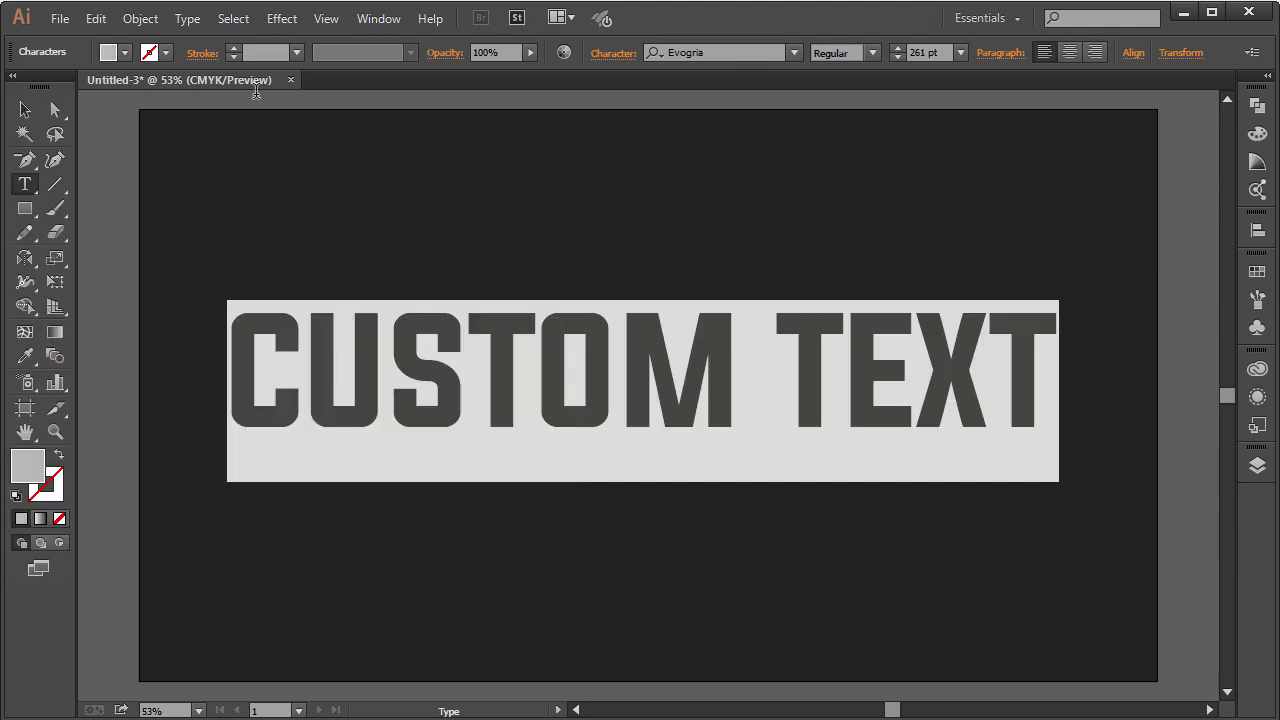
pyautogui.click(22, 110)
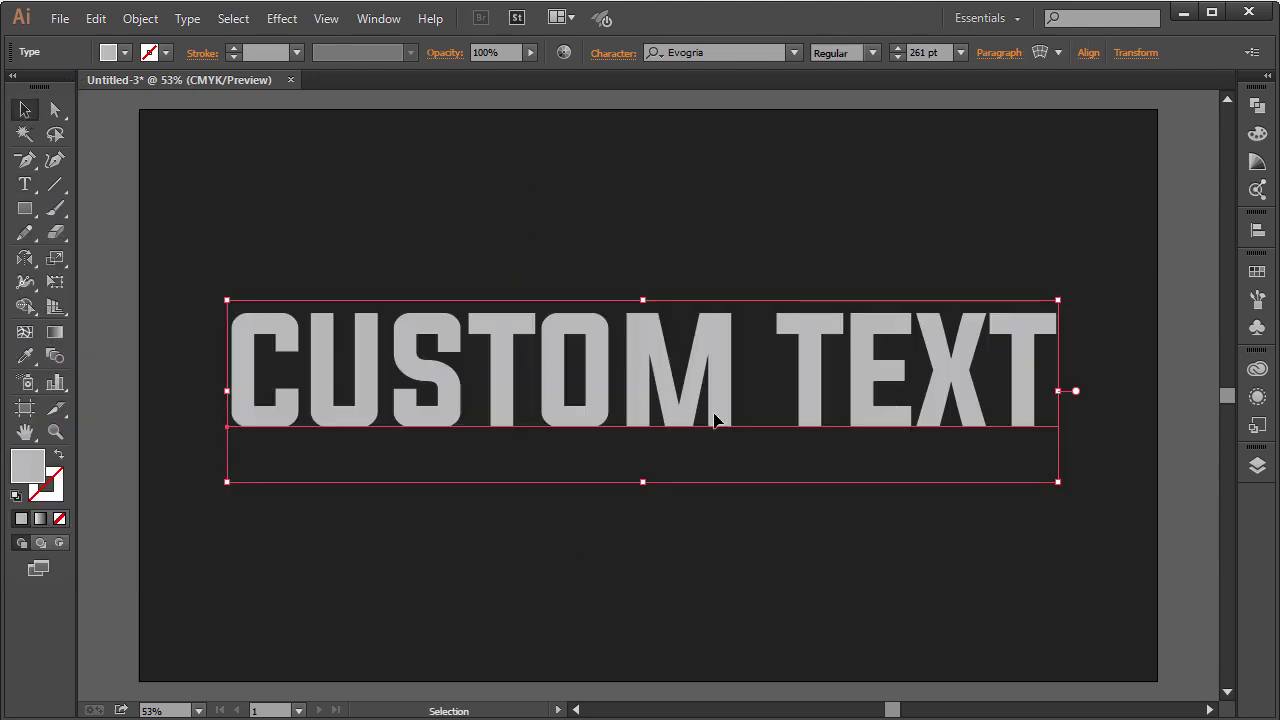
# Delete the word TEXT from the line and move the remaining word CUSTOM toward the middle of the artboard.
pyautogui.press('t')
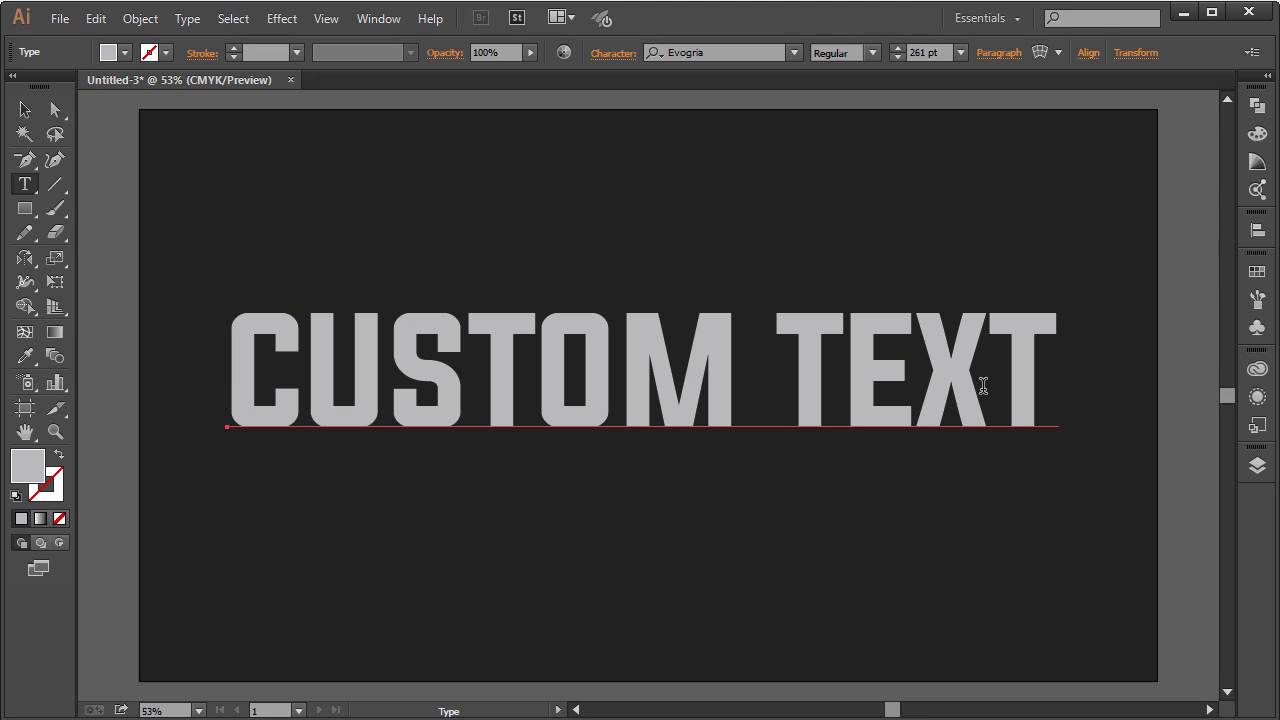
pyautogui.moveTo(741, 350); pyautogui.dragTo(1178, 366)
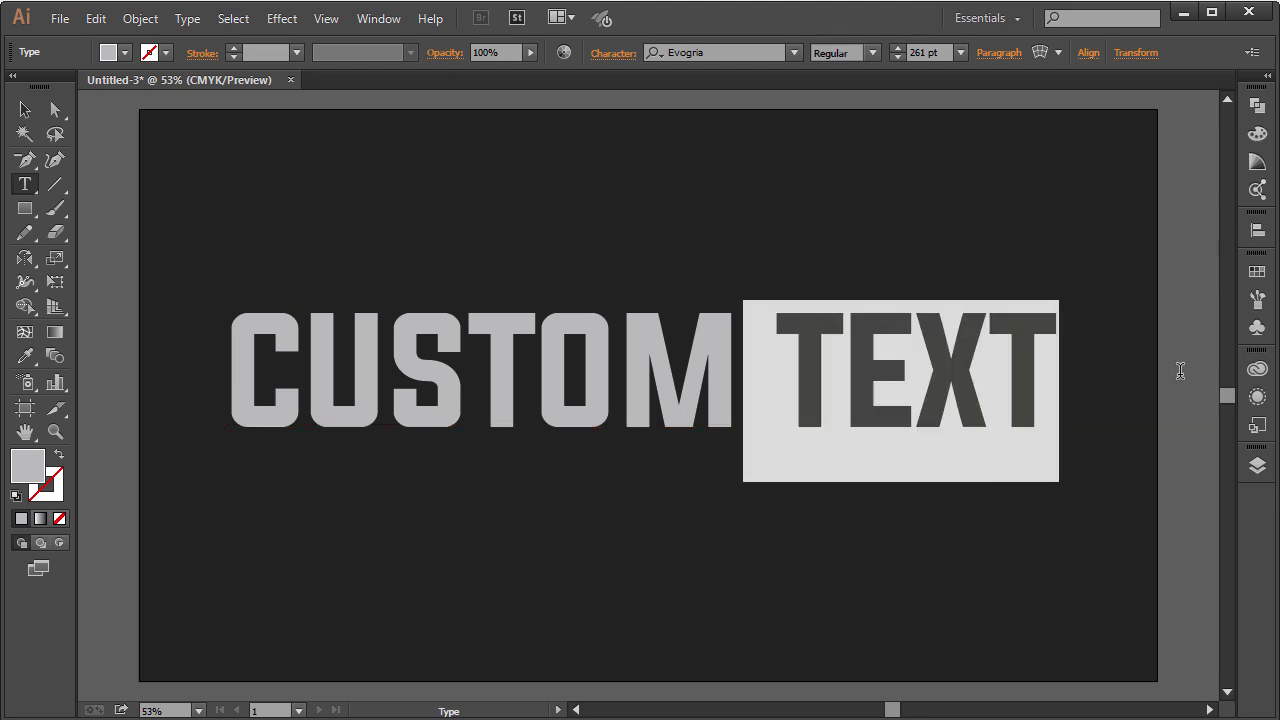
pyautogui.press('BackSpace')
pyautogui.click(25, 110)
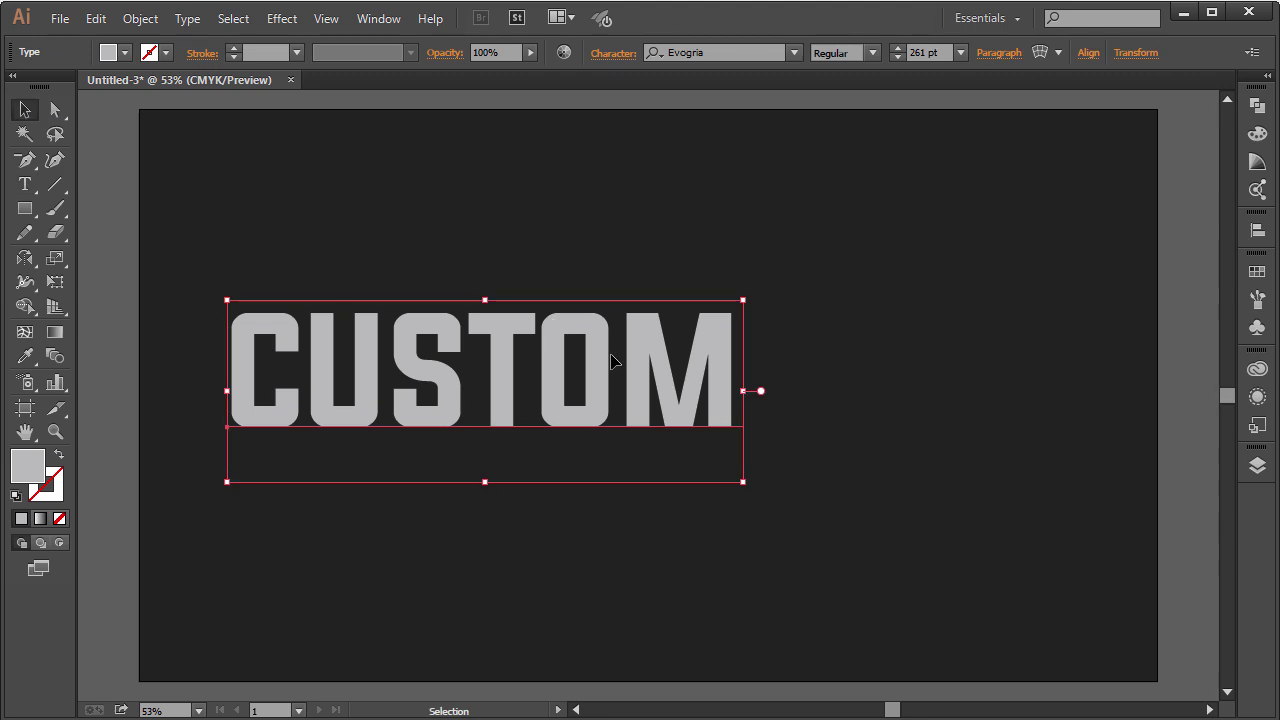
pyautogui.moveTo(611, 360); pyautogui.dragTo(724, 362)
# Replace the word CUSTOM with ESPORT.
pyautogui.press('t')
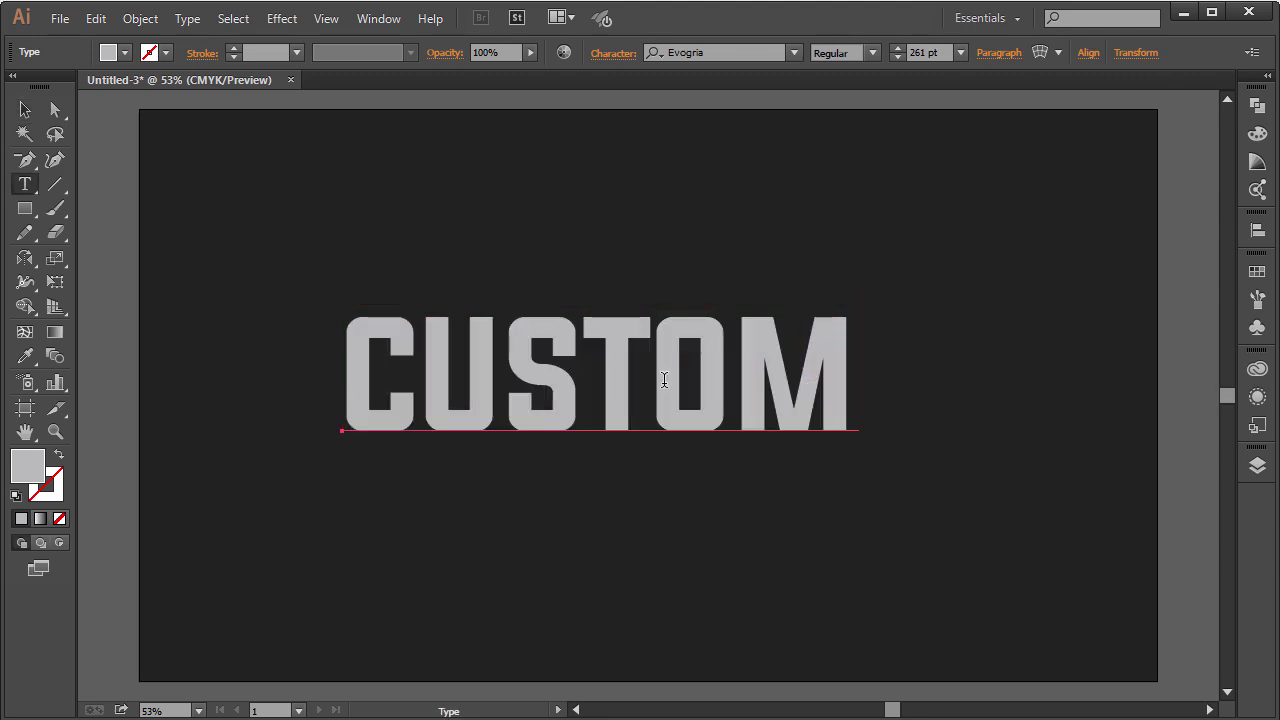
pyautogui.moveTo(837, 367); pyautogui.dragTo(323, 395)
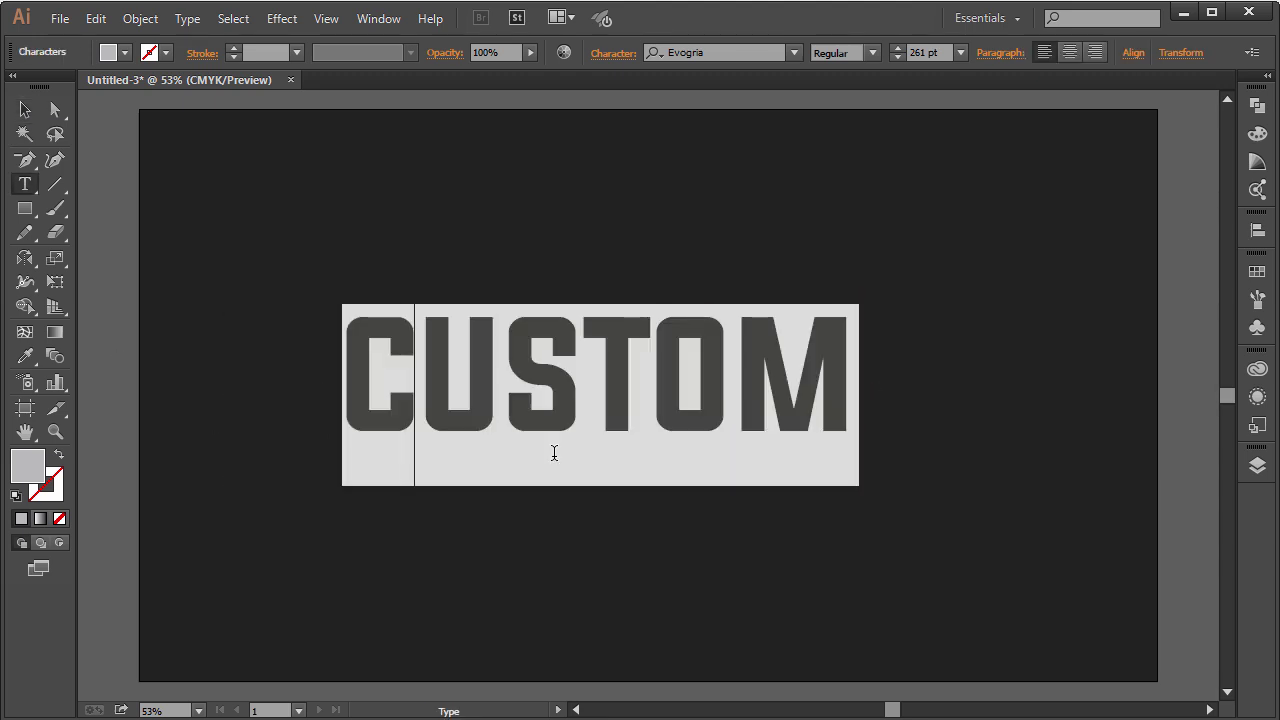
pyautogui.write('ESPORT')
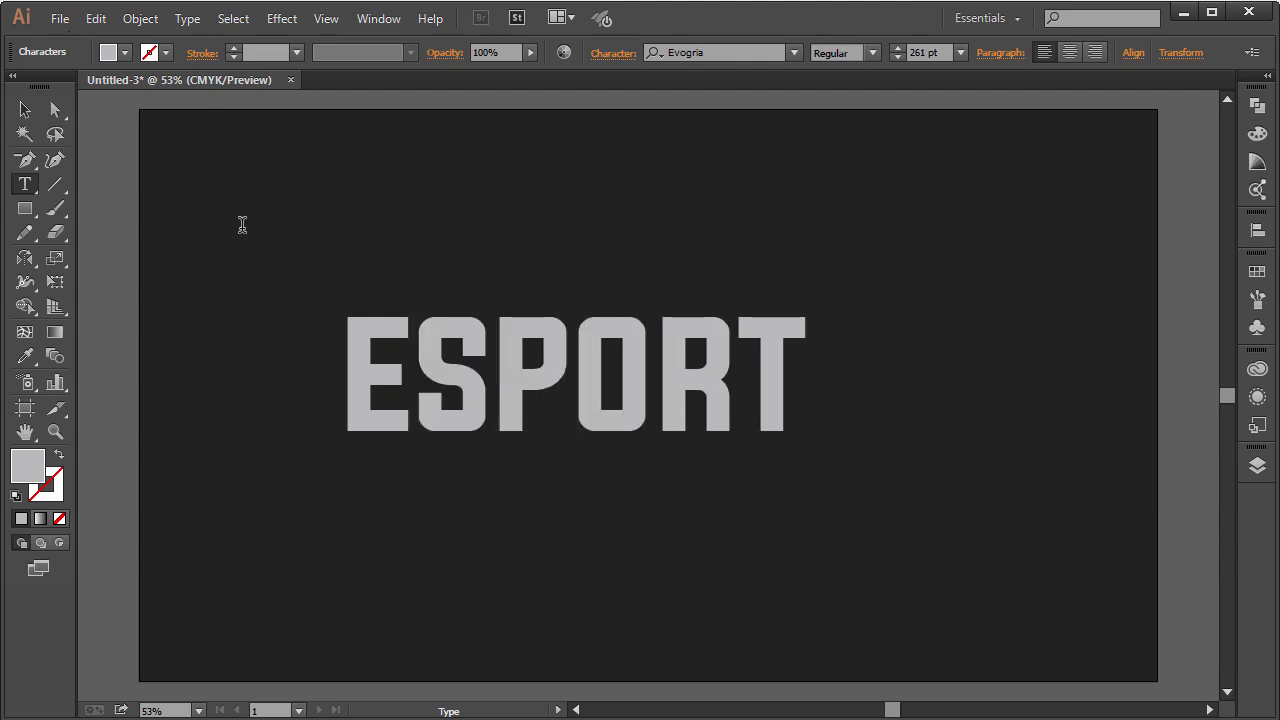
# Reduce the font size of the middle letters SPOR to 216 pt, leaving E and T large, and finish text editing.
pyautogui.moveTo(427, 363); pyautogui.dragTo(705, 386)
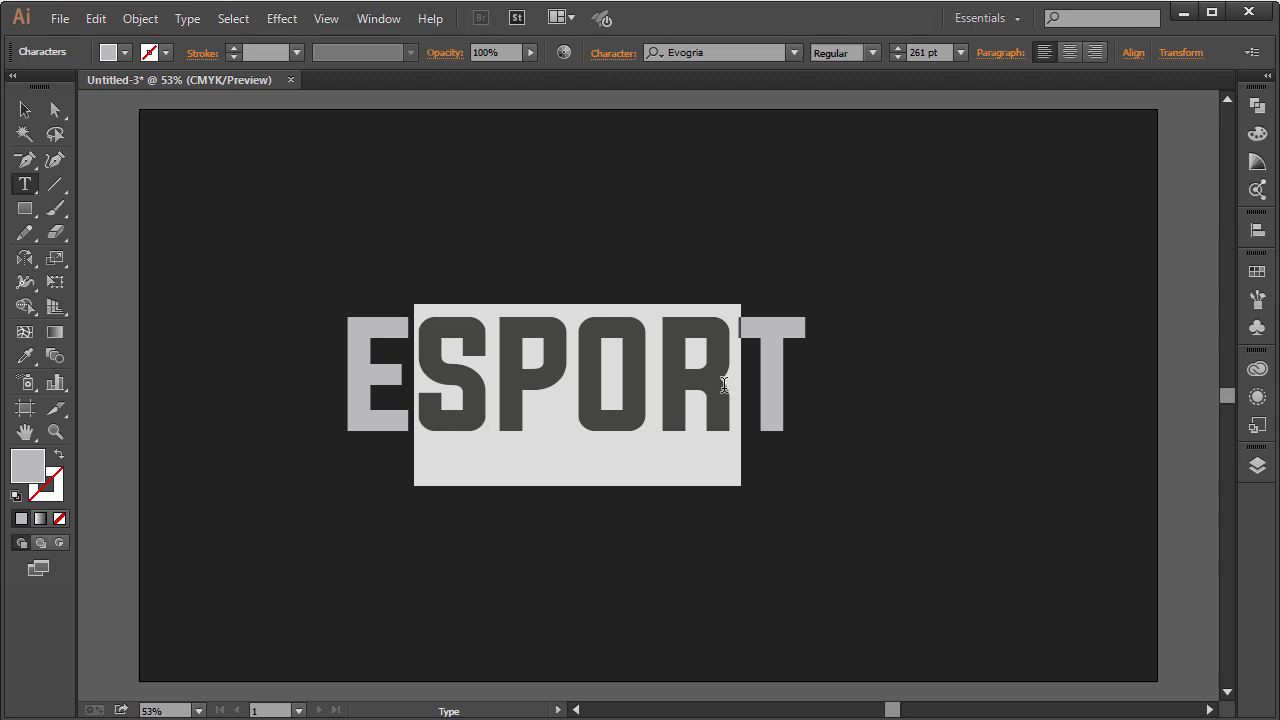
pyautogui.click(897, 58)
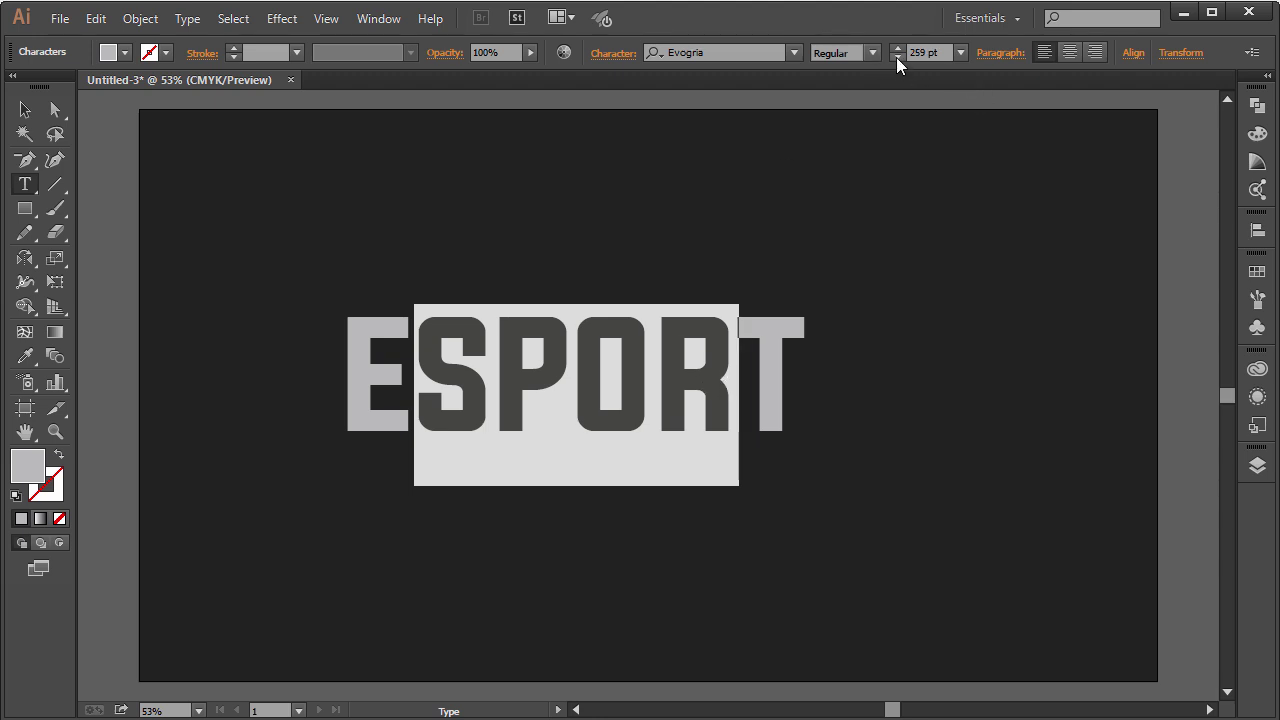
pyautogui.click(897, 58)
pyautogui.click(897, 58)
pyautogui.click(897, 58)
pyautogui.click(897, 58)
pyautogui.click(897, 58)
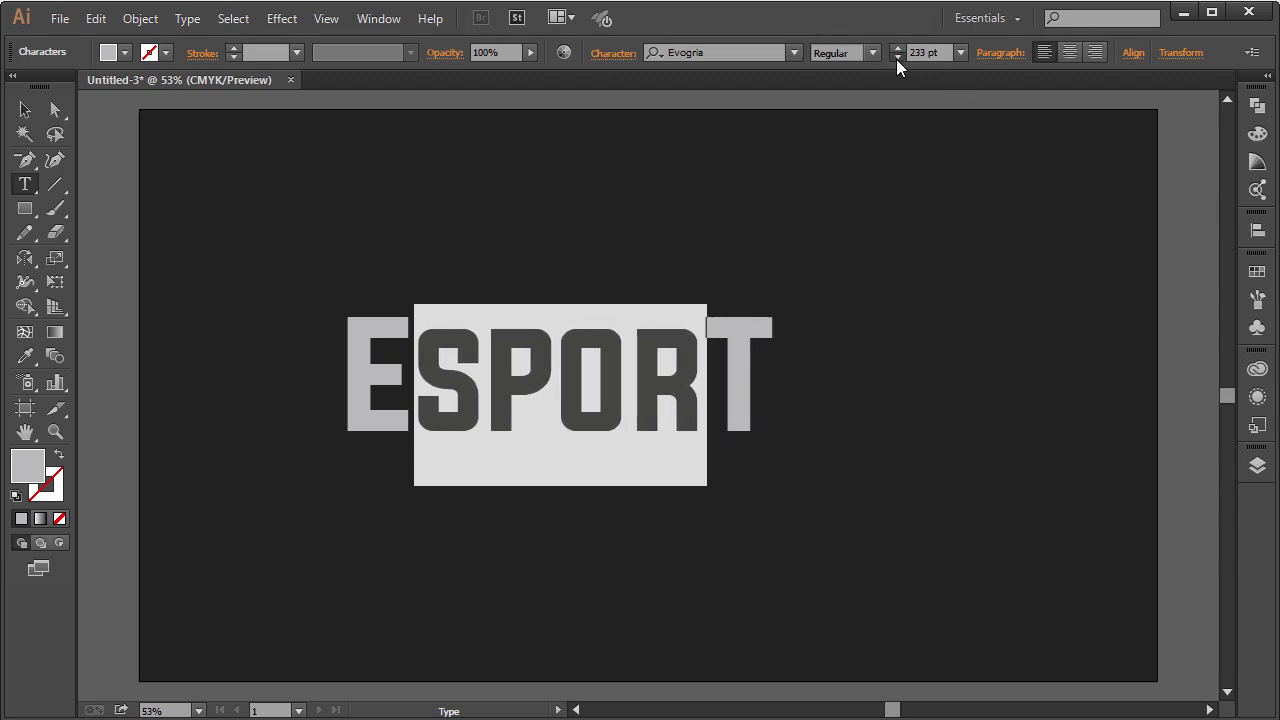
pyautogui.click(897, 58)
pyautogui.click(897, 58)
pyautogui.click(897, 58)
pyautogui.click(897, 58)
pyautogui.click(897, 58)
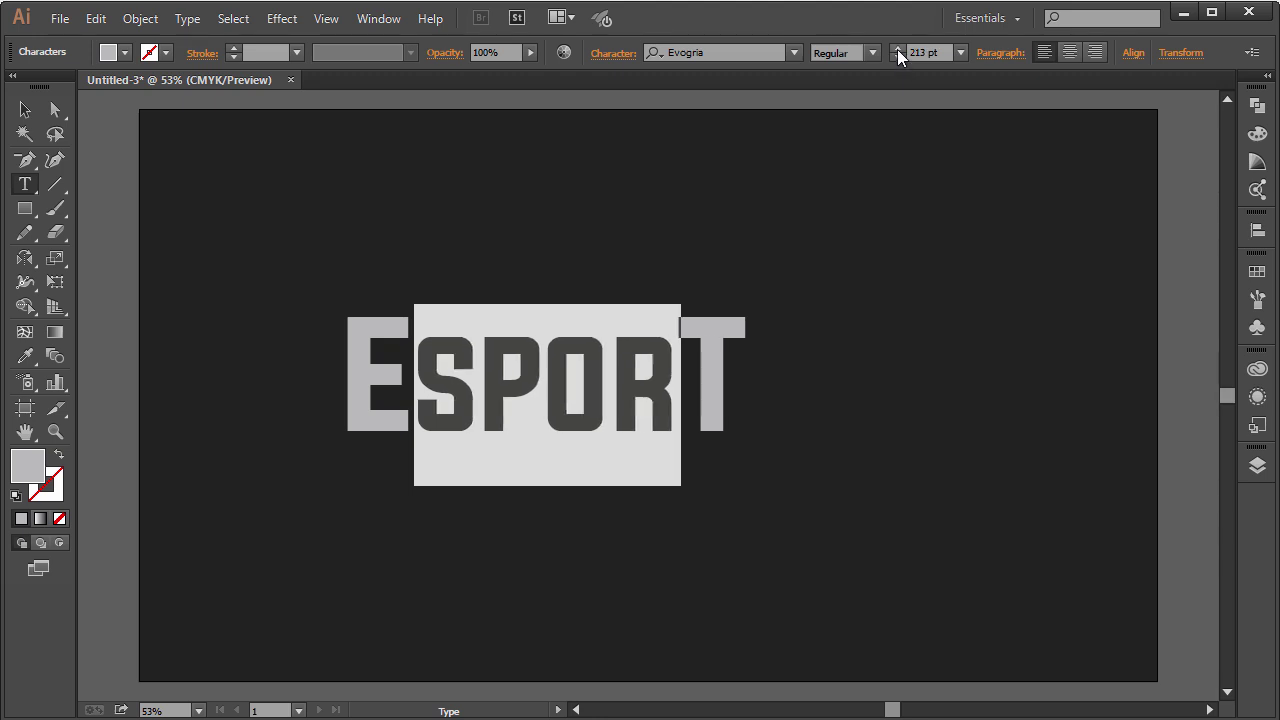
pyautogui.click(897, 55)
pyautogui.click(897, 55)
pyautogui.click(25, 110)
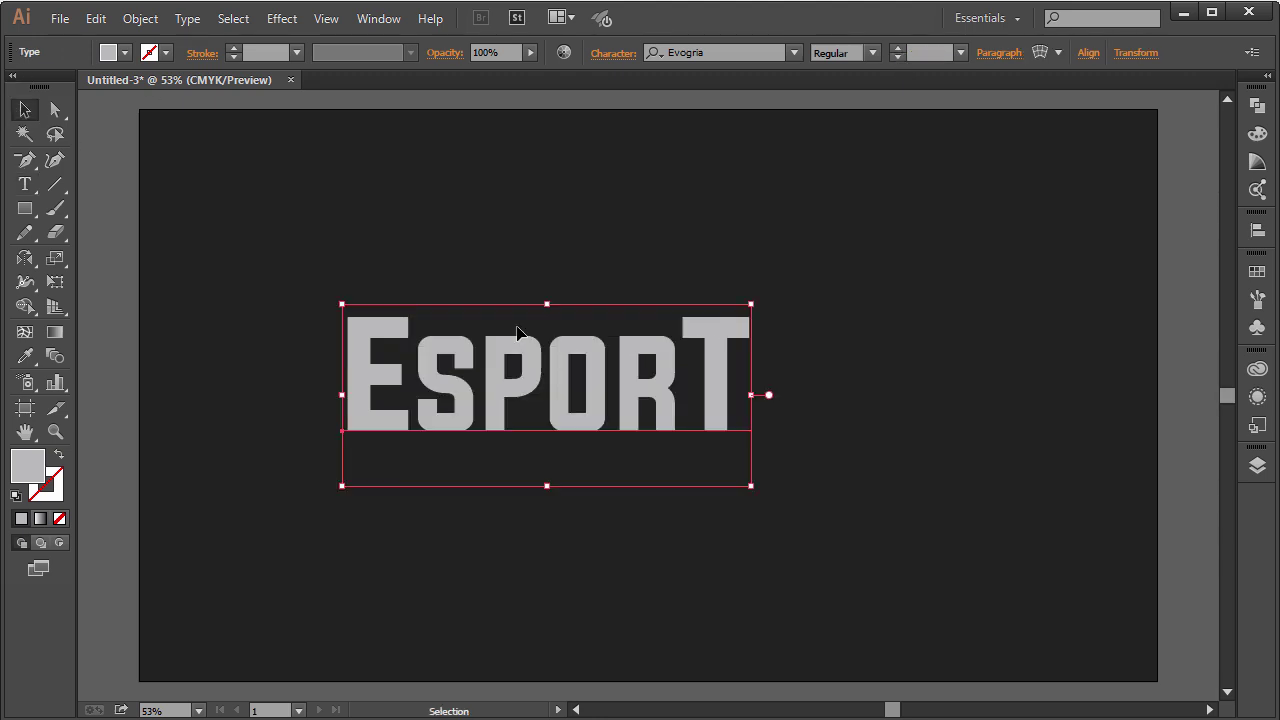
# Raise the middle letters SPOR with a baseline shift of 16 pt, finish text editing and deselect the text.
pyautogui.press('t')
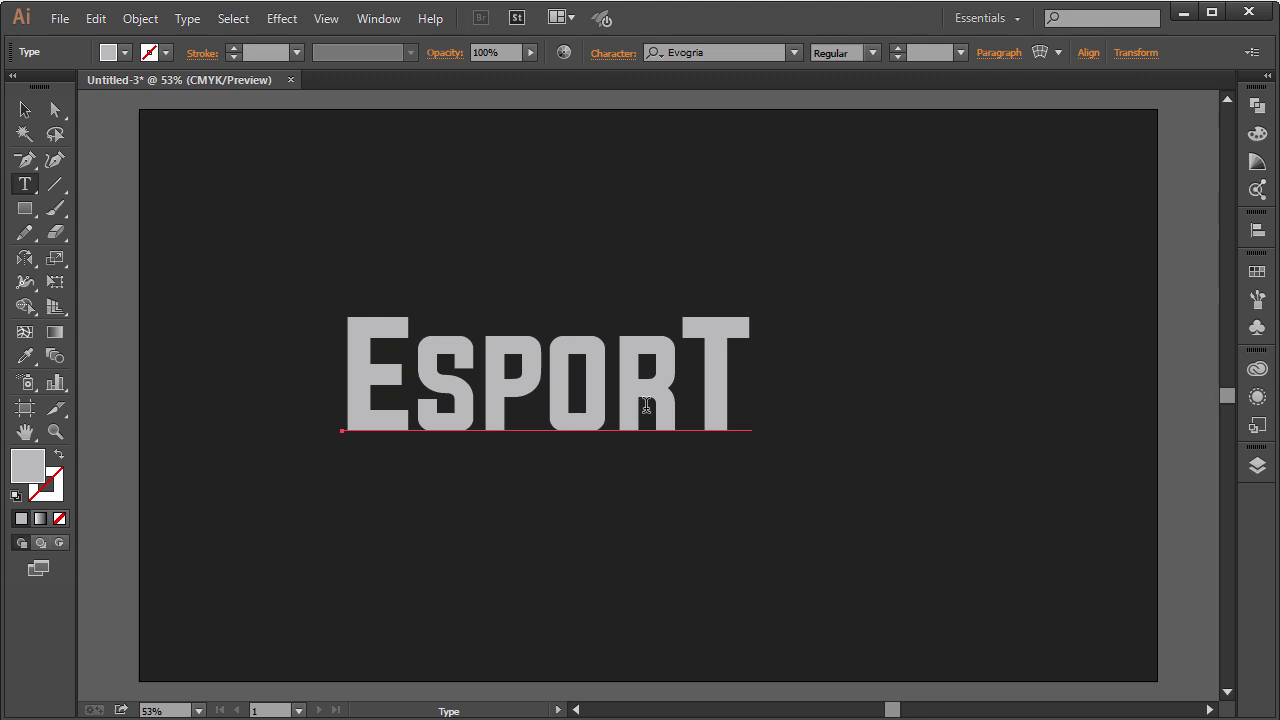
pyautogui.moveTo(685, 395); pyautogui.dragTo(414, 398)
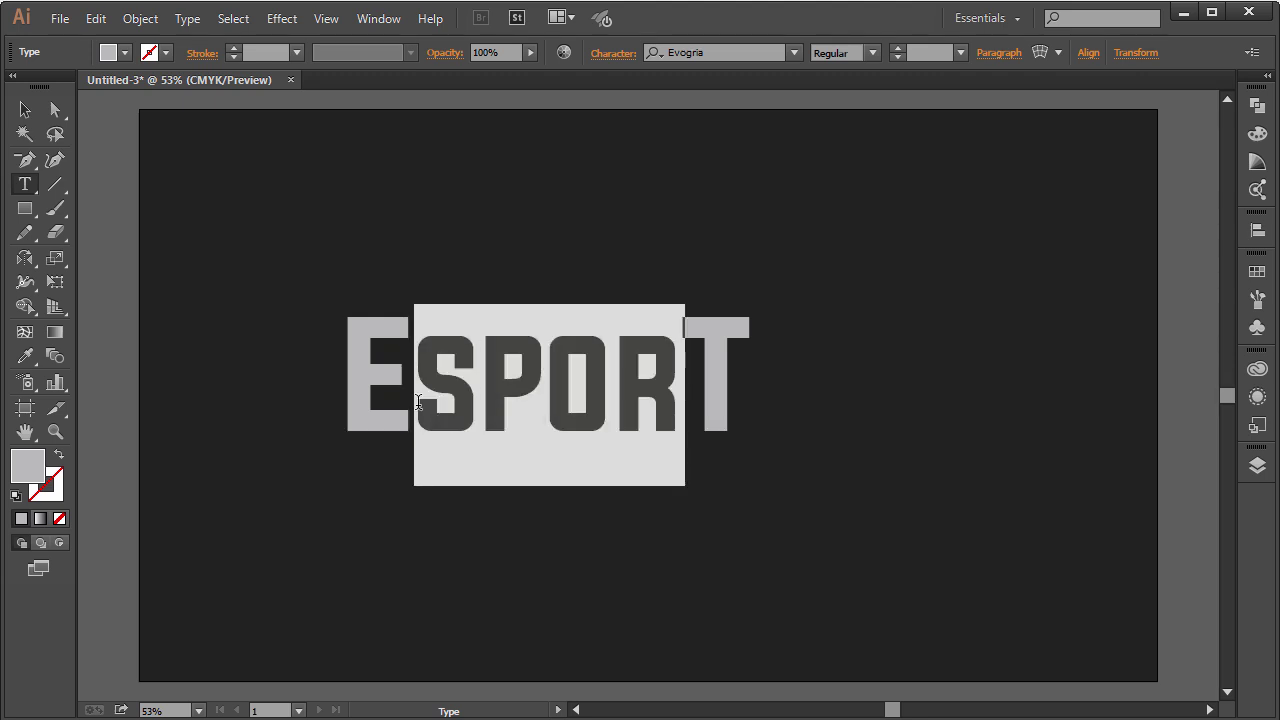
pyautogui.click(612, 55)
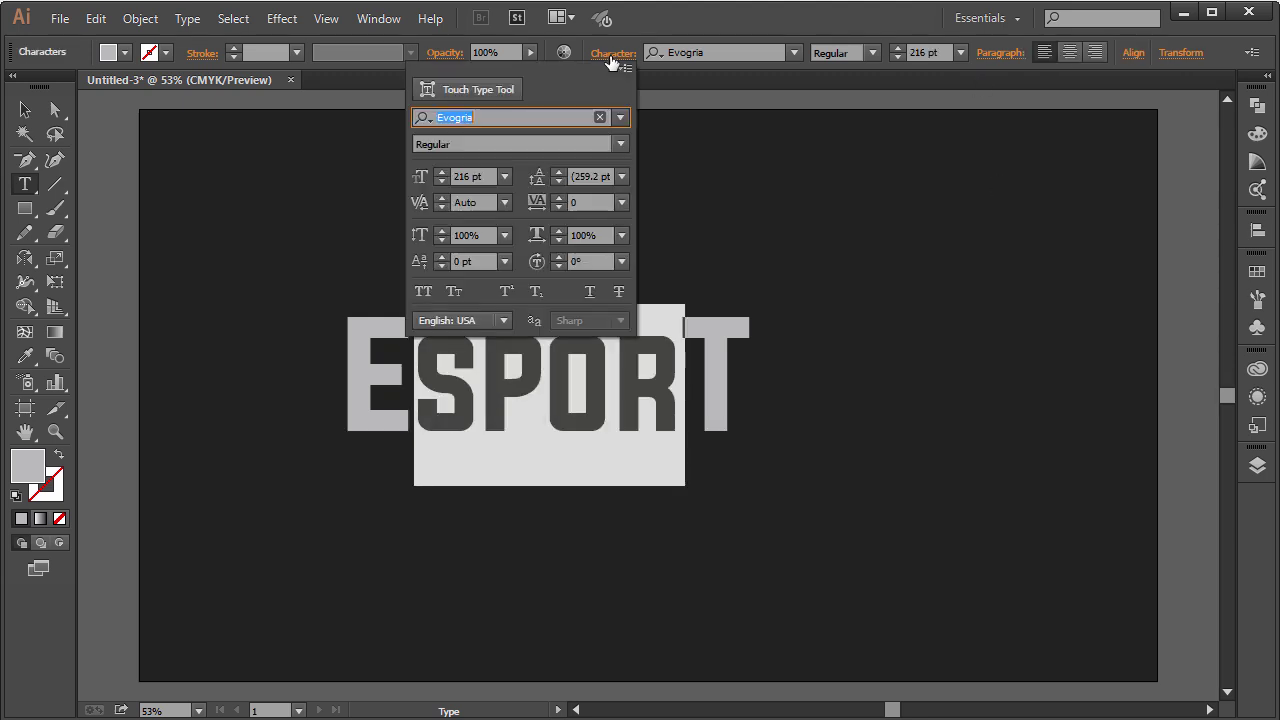
pyautogui.click(437, 256)
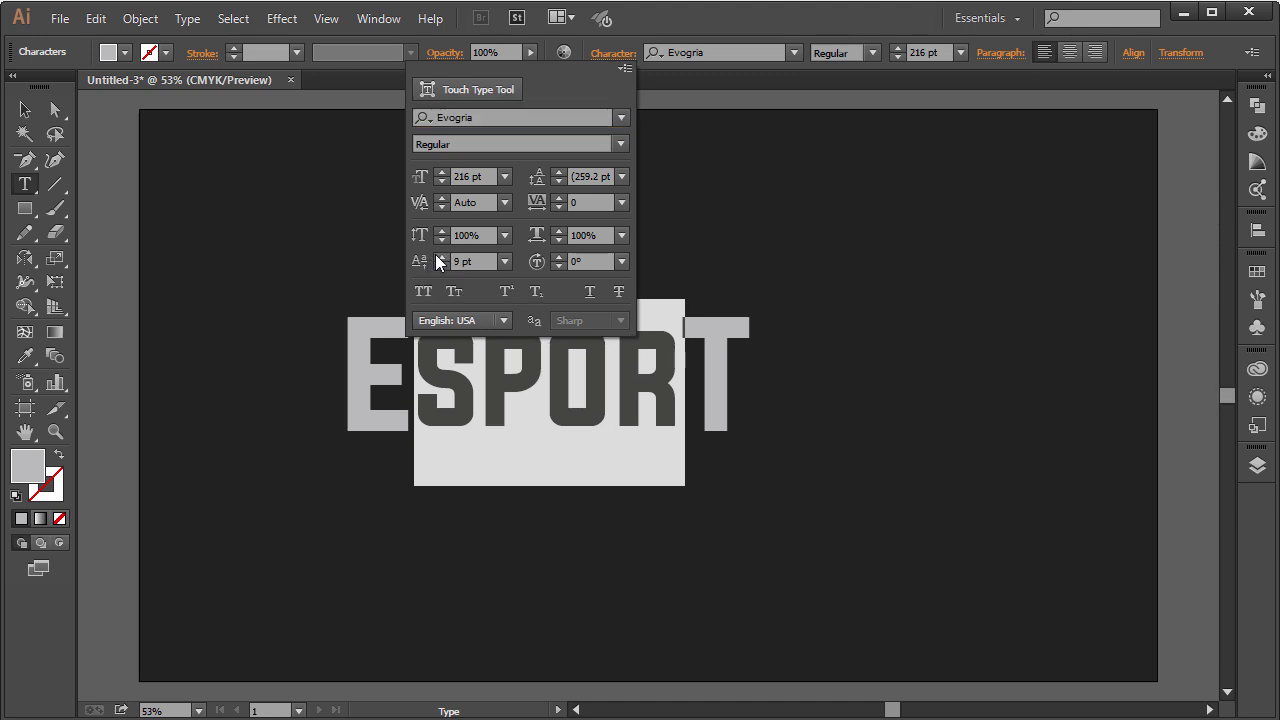
pyautogui.click(436, 256)
pyautogui.click(436, 256)
pyautogui.click(436, 256)
pyautogui.click(436, 256)
pyautogui.click(436, 256)
pyautogui.click(436, 256)
pyautogui.click(441, 255)
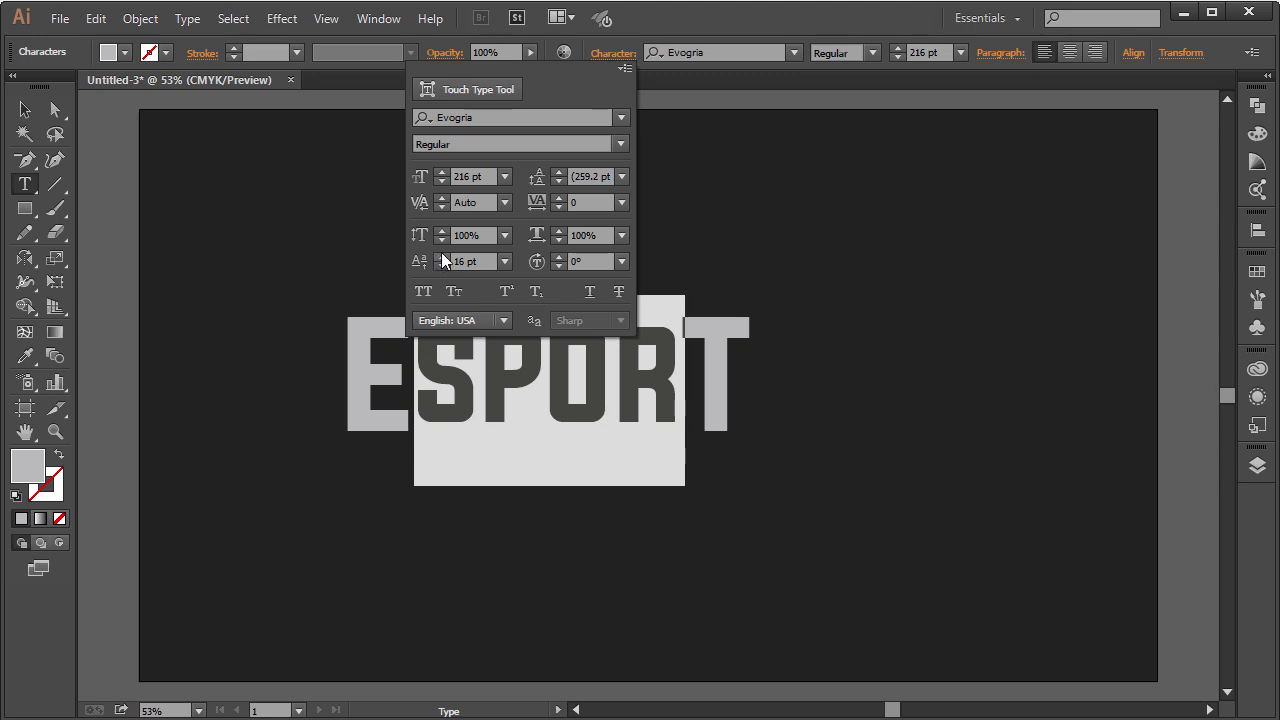
pyautogui.click(25, 110)
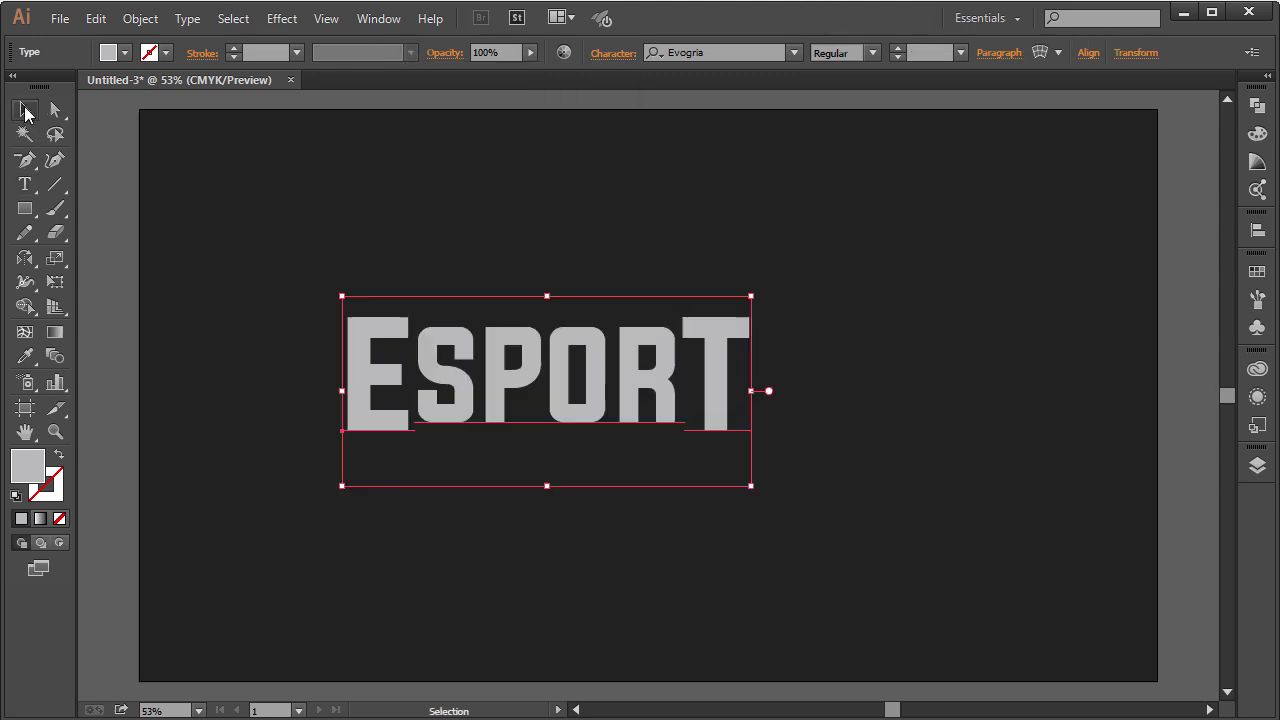
pyautogui.click(926, 491)
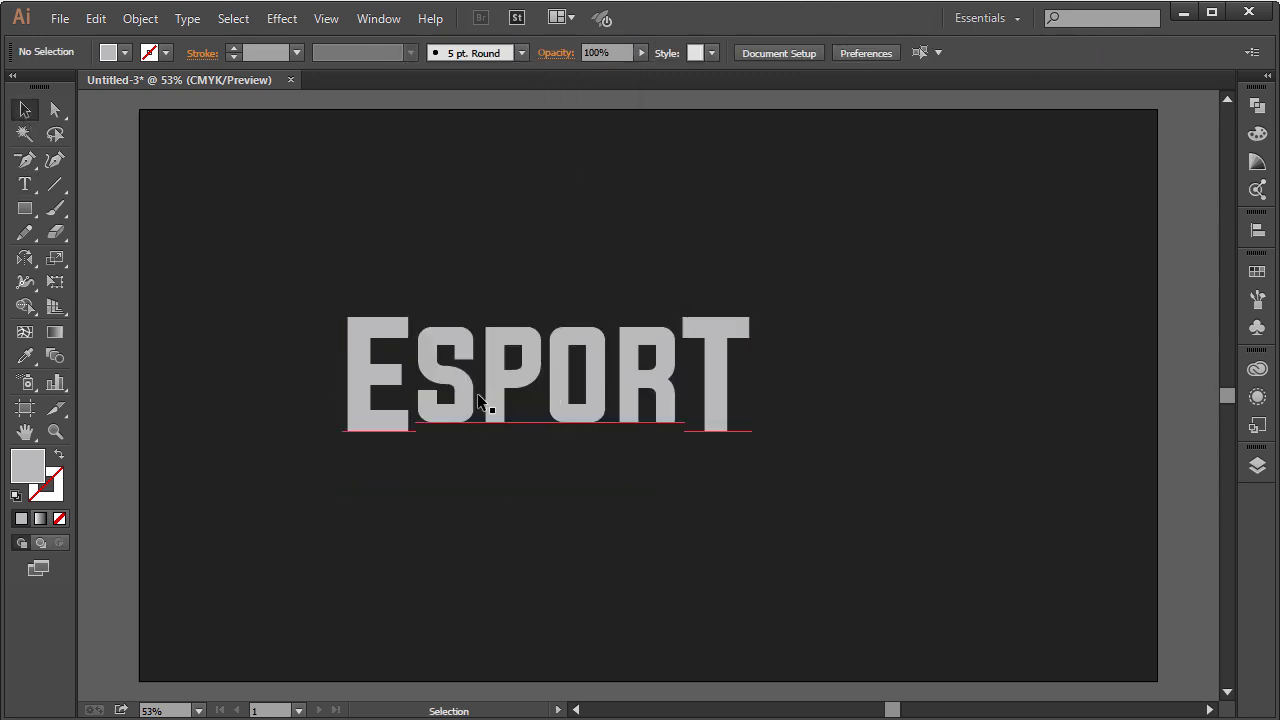
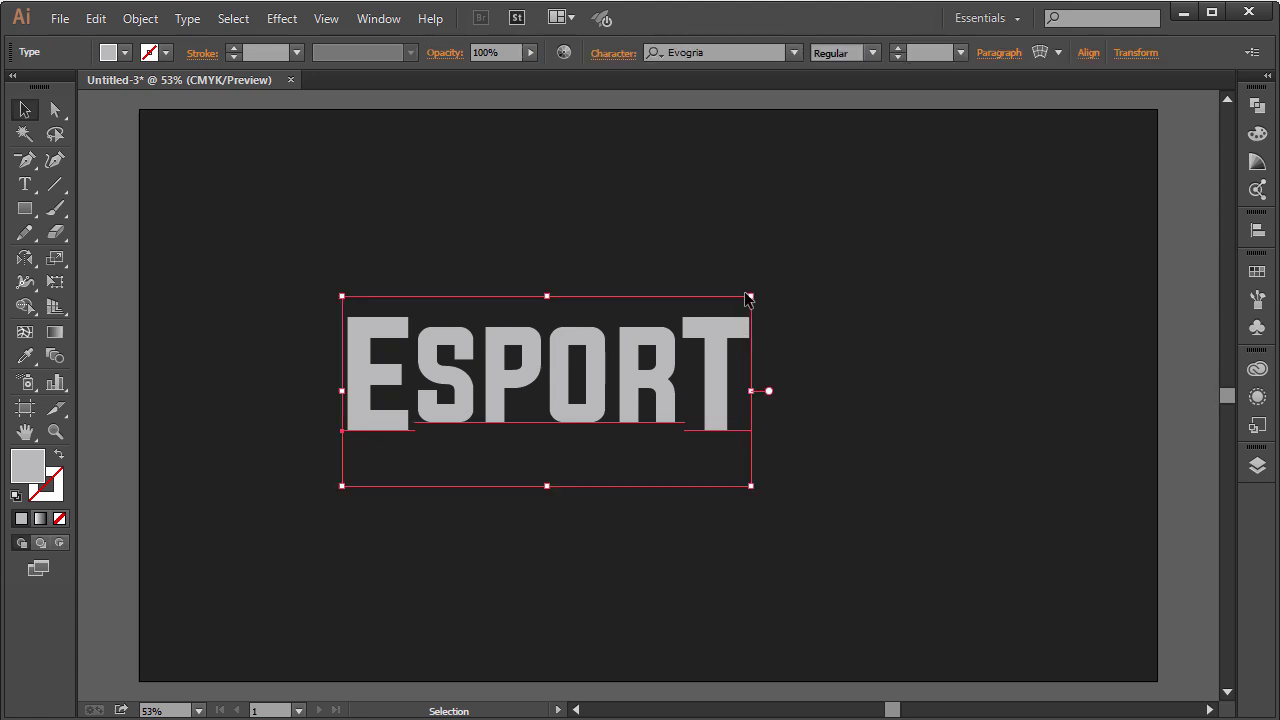
# Enlarge the ESPORT text proportionally around the artboard's middle and expand its object and fill into outlines.
pyautogui.moveTo(754, 298); pyautogui.dragTo(874, 240)
pyautogui.moveTo(575, 366); pyautogui.dragTo(605, 370)
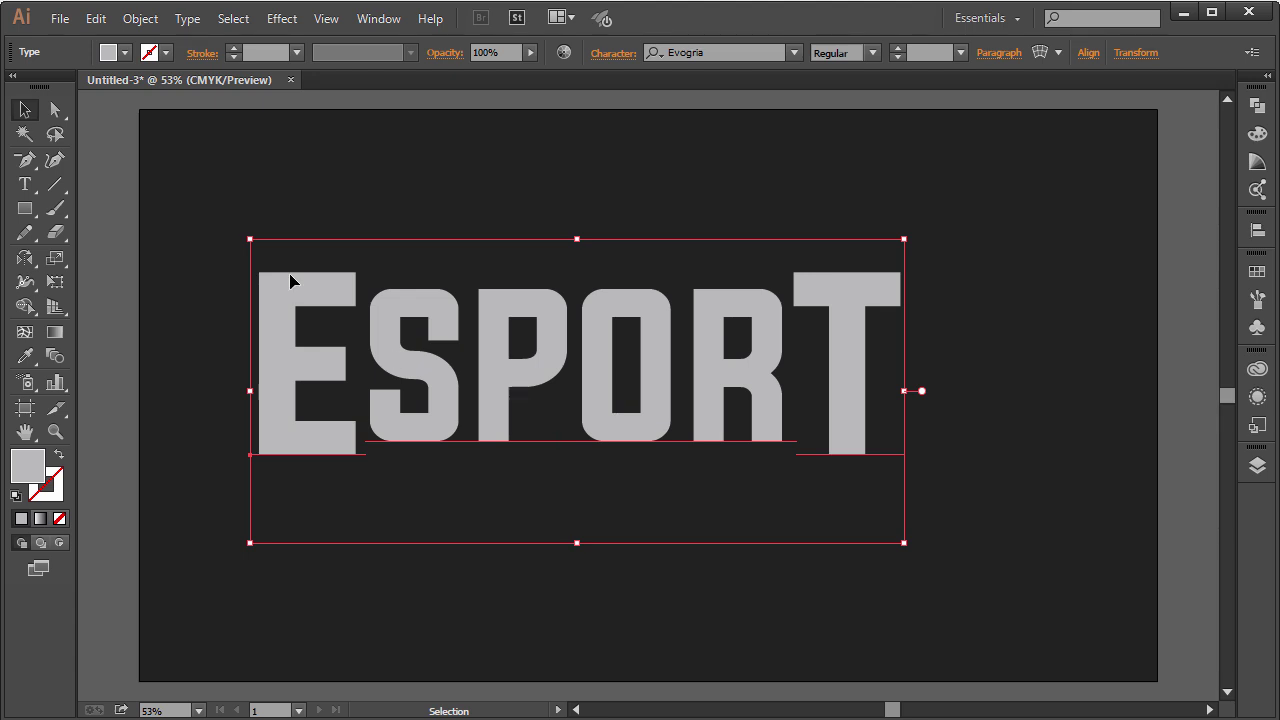
pyautogui.click(124, 22)
pyautogui.click(349, 231)
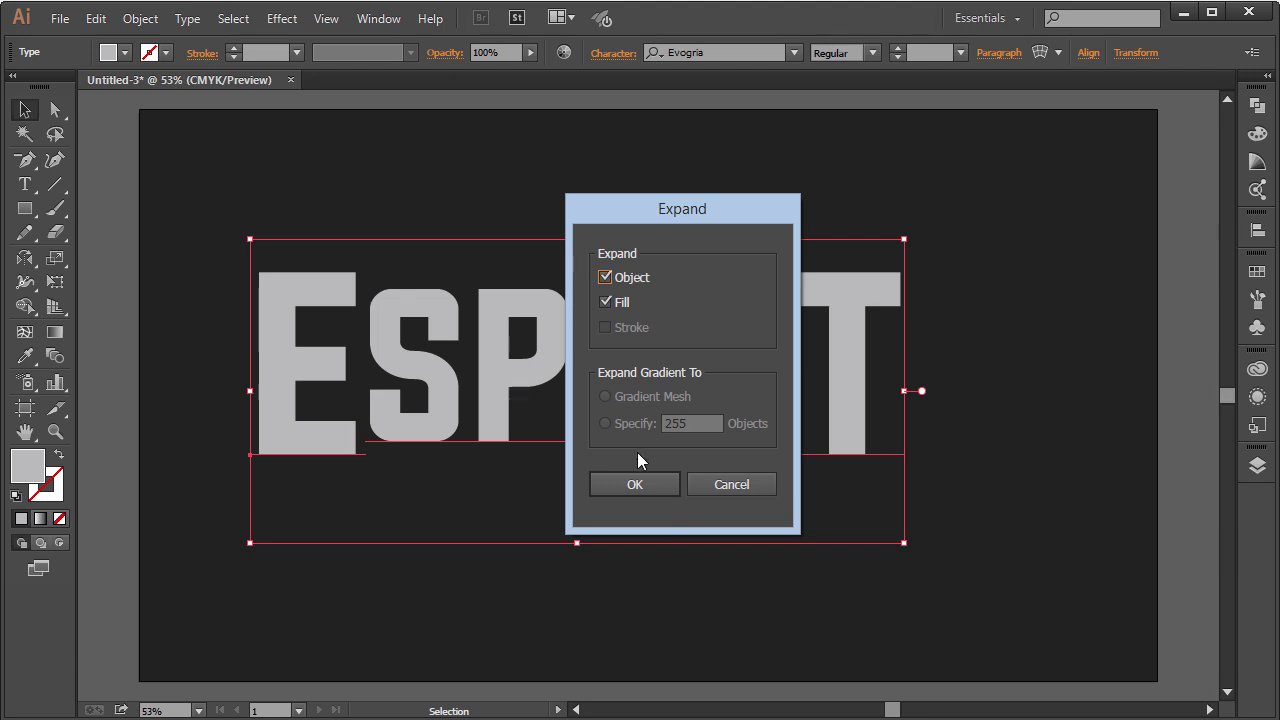
pyautogui.click(660, 489)
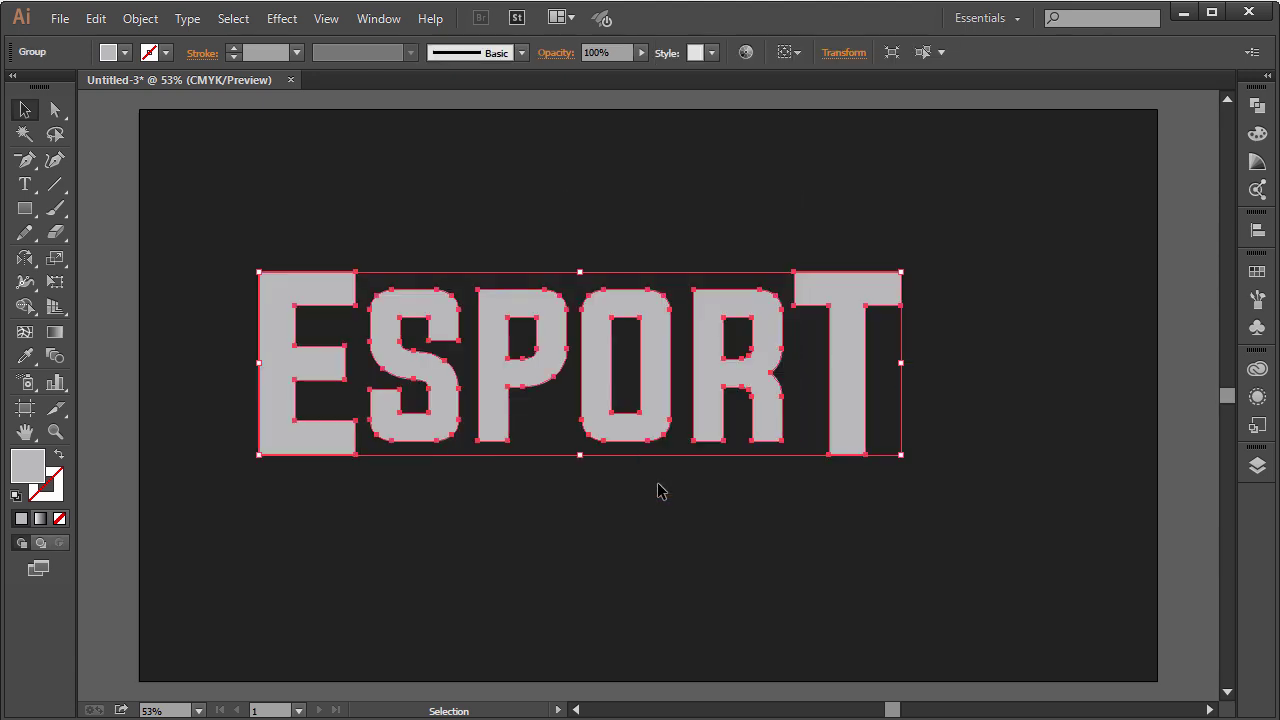
# Select the expanded ESPORT group and move it to the centre of the artboard.
pyautogui.click(627, 361)
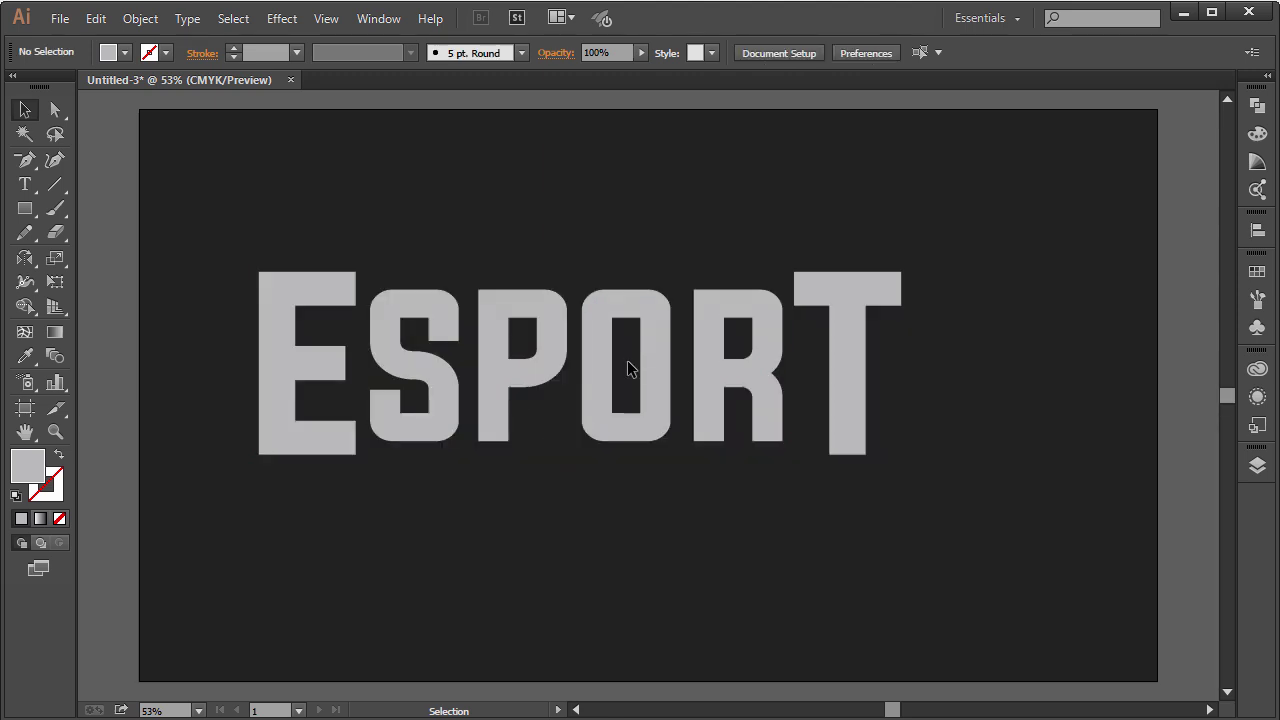
pyautogui.click(670, 317)
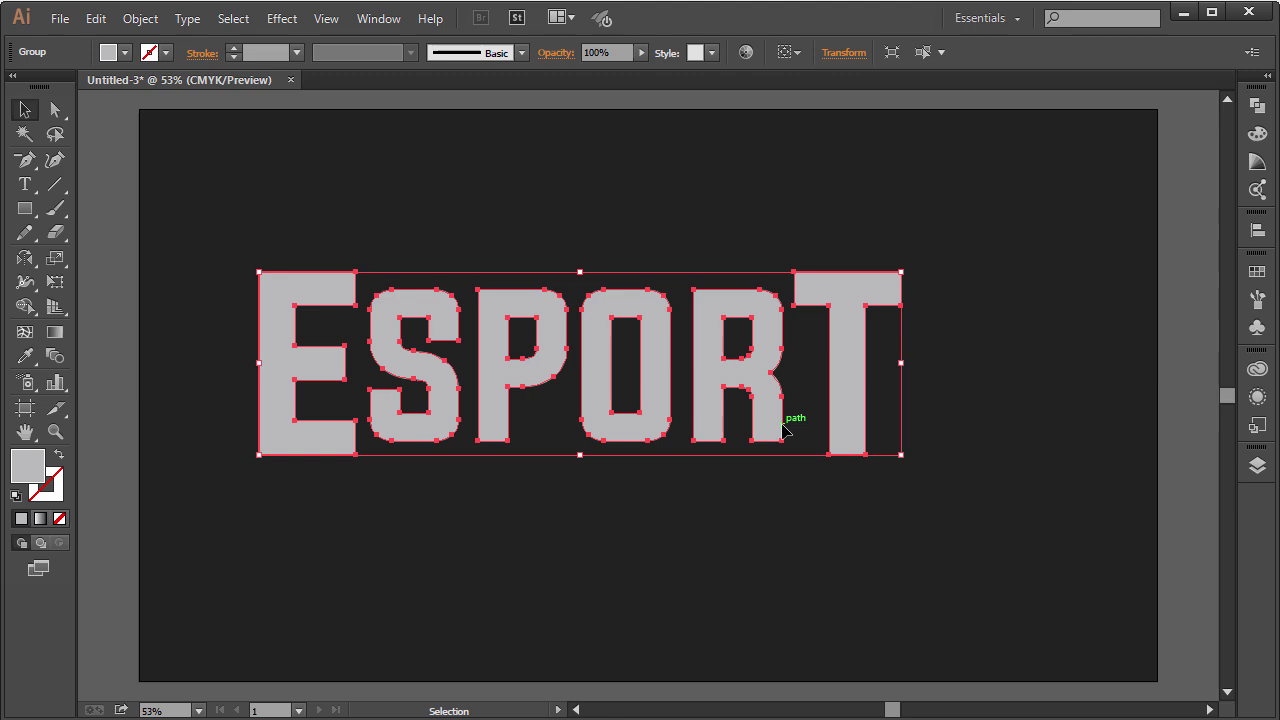
pyautogui.click(662, 326)
pyautogui.moveTo(656, 318); pyautogui.dragTo(700, 350)
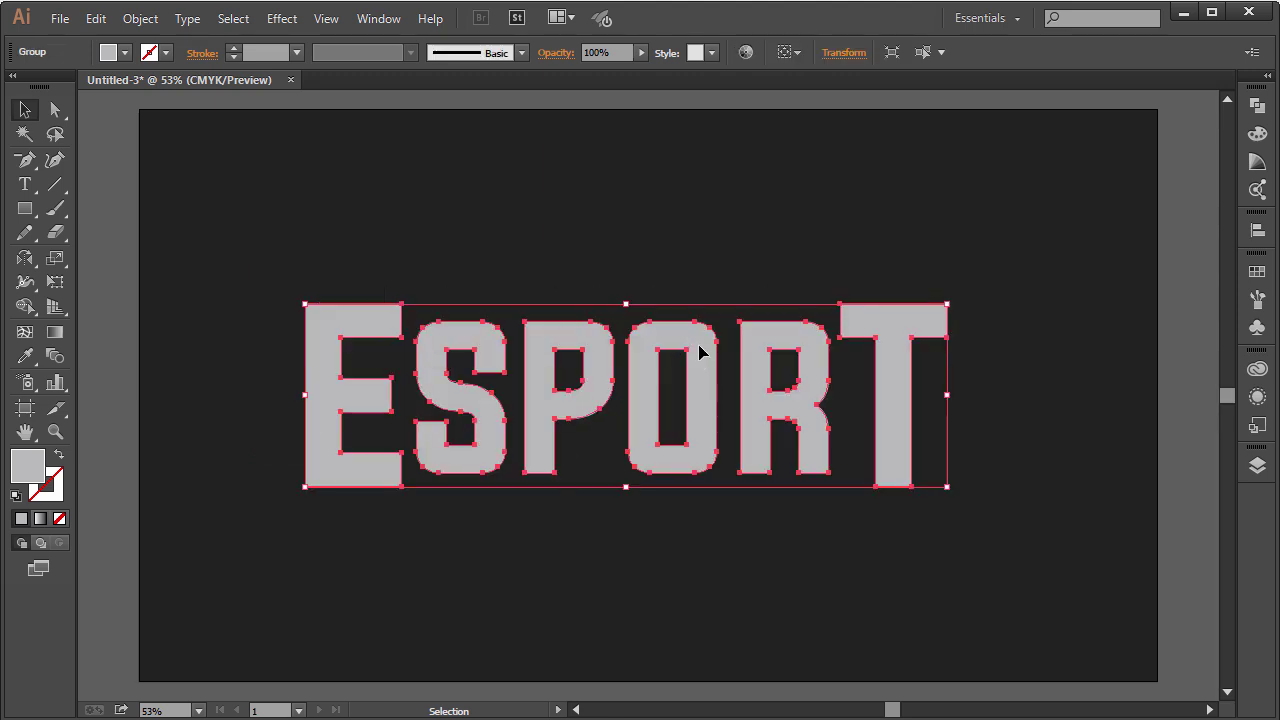
# Open the Free Distort effect for the expanded ESPORT group.
pyautogui.click(156, 24)
pyautogui.moveTo(203, 44)
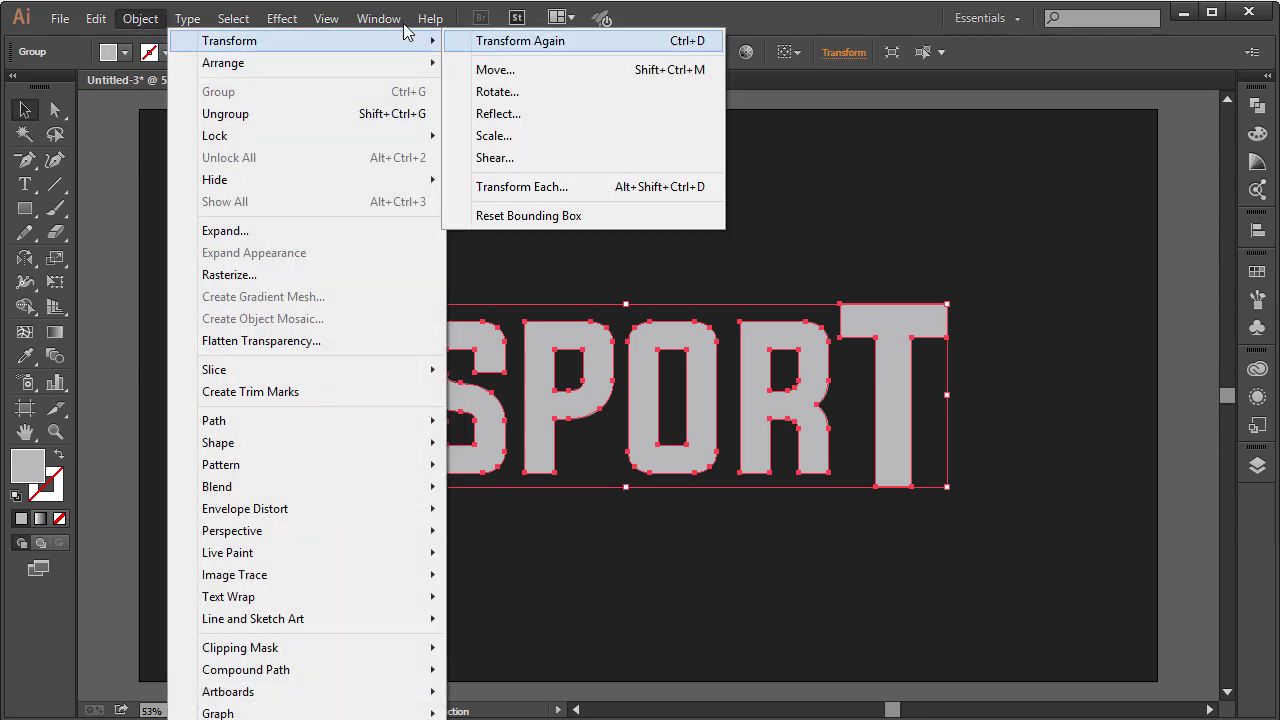
pyautogui.click(233, 18)
pyautogui.click(240, 20)
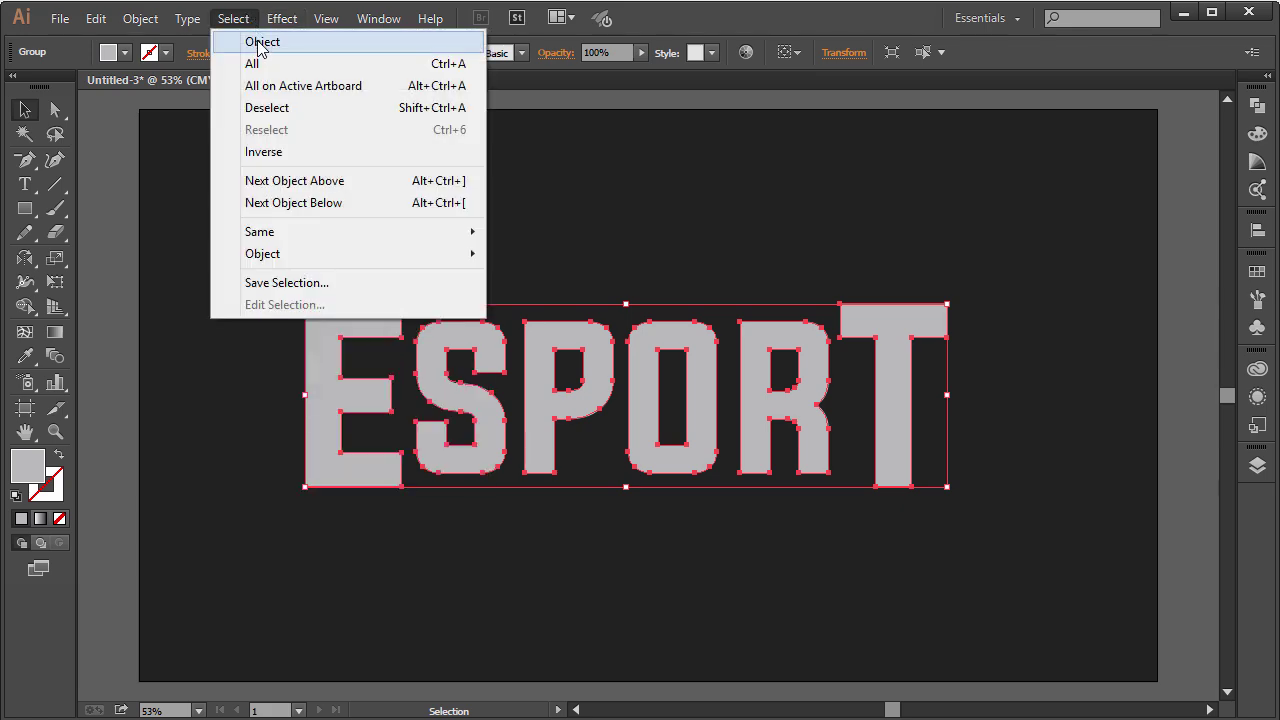
pyautogui.moveTo(279, 26)
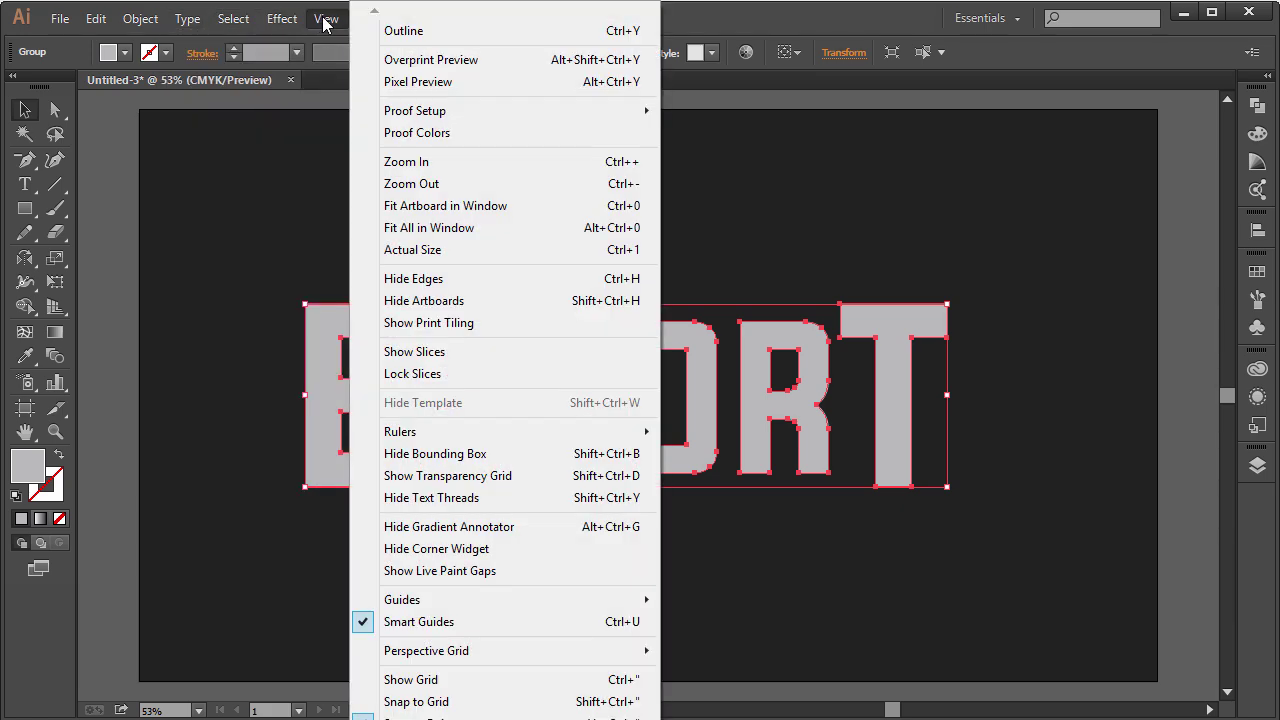
pyautogui.moveTo(322, 188)
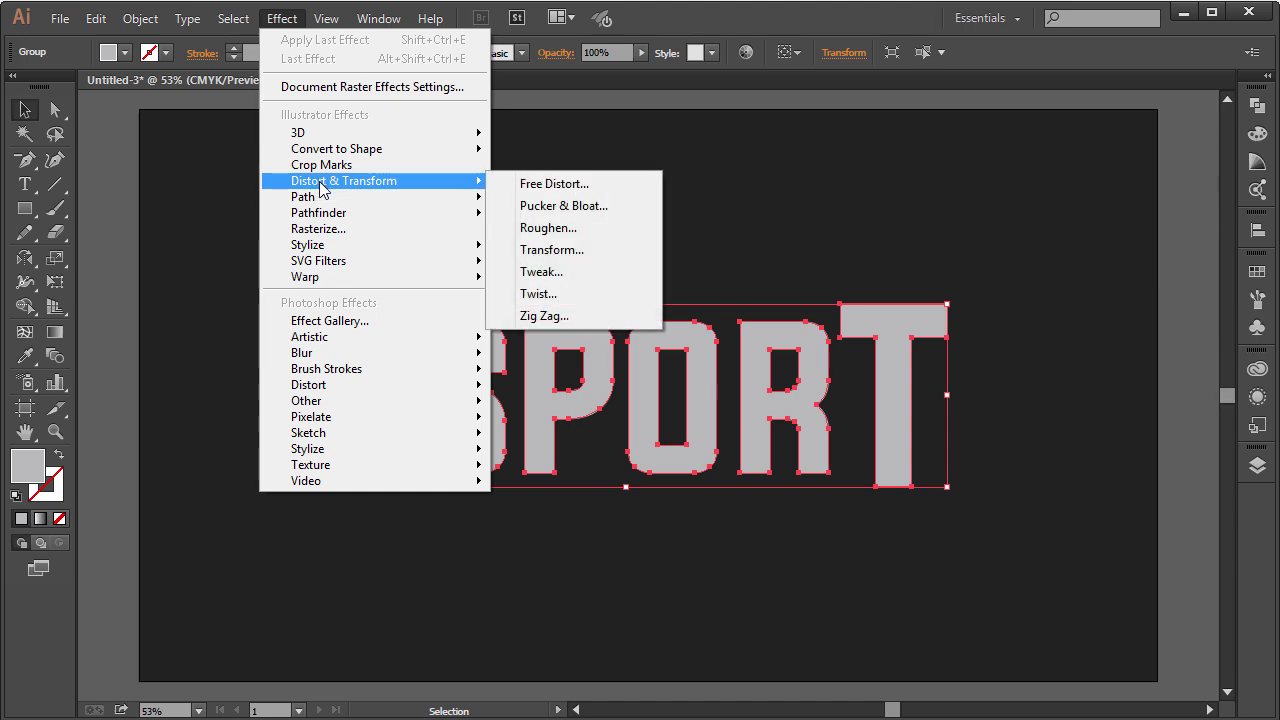
pyautogui.click(530, 185)
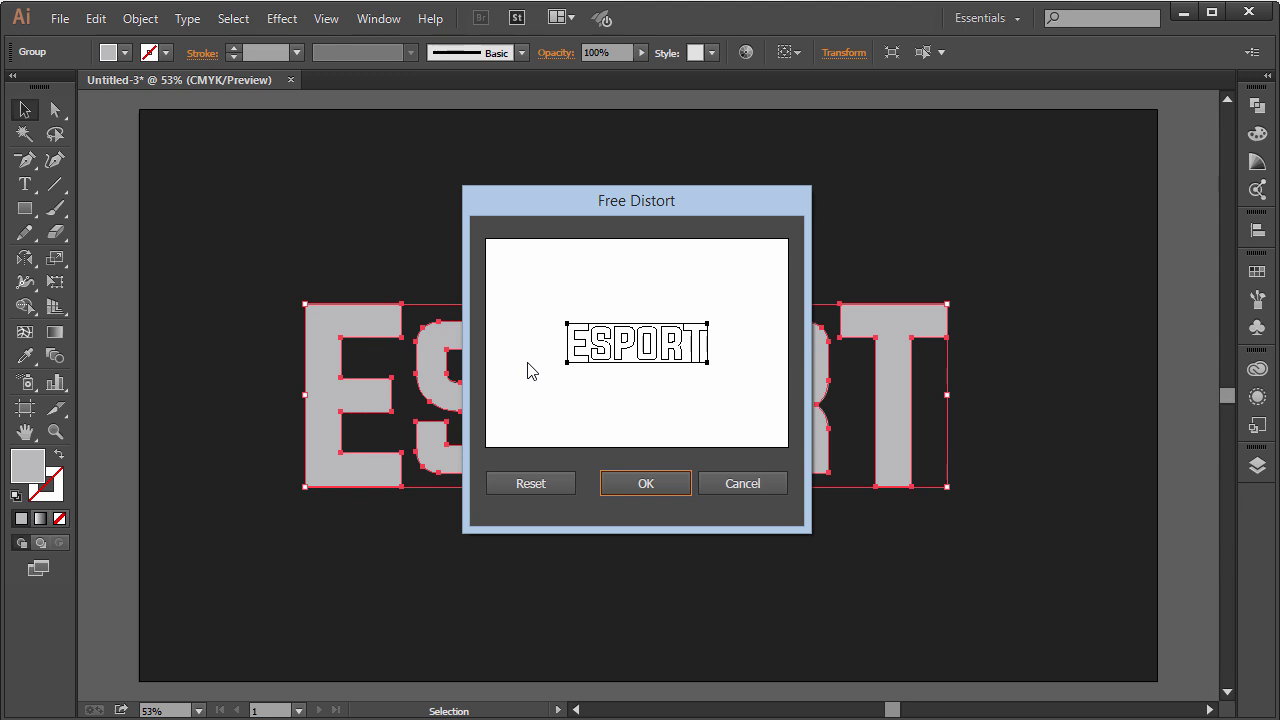
pyautogui.moveTo(567, 362); pyautogui.dragTo(737, 338)
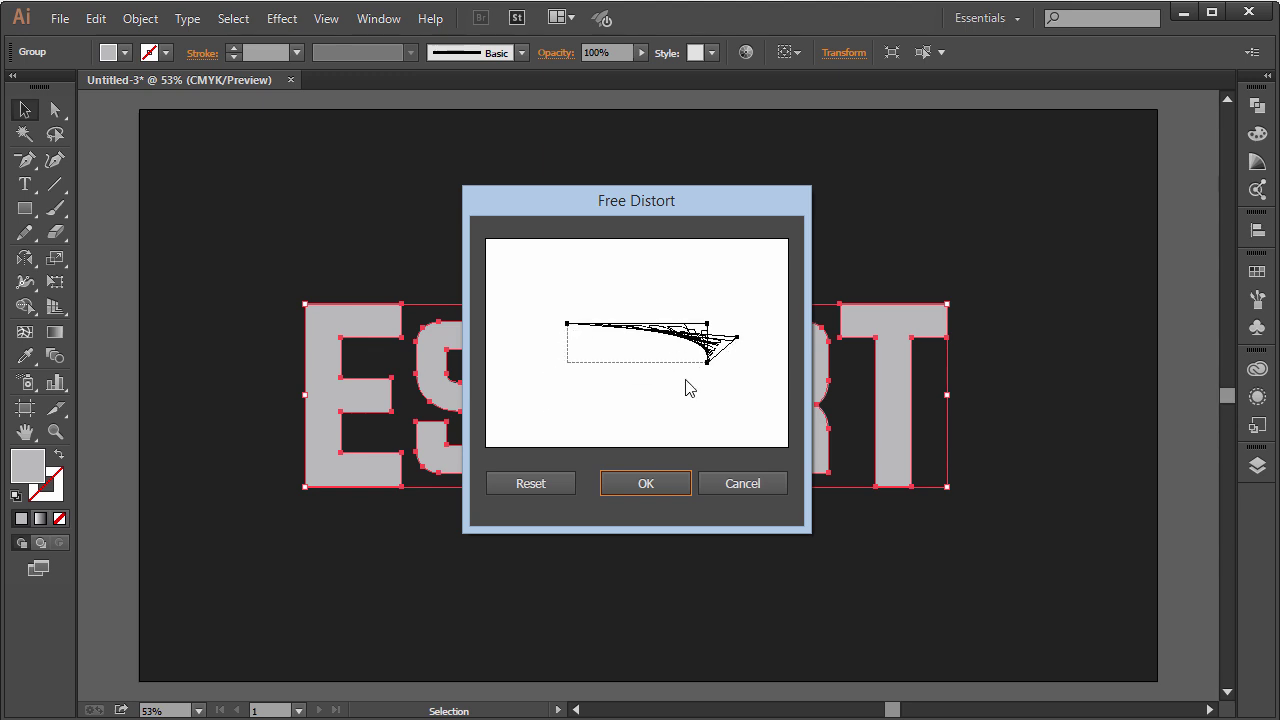
pyautogui.click(570, 478)
pyautogui.moveTo(708, 363); pyautogui.dragTo(755, 397)
pyautogui.moveTo(567, 324); pyautogui.dragTo(548, 303)
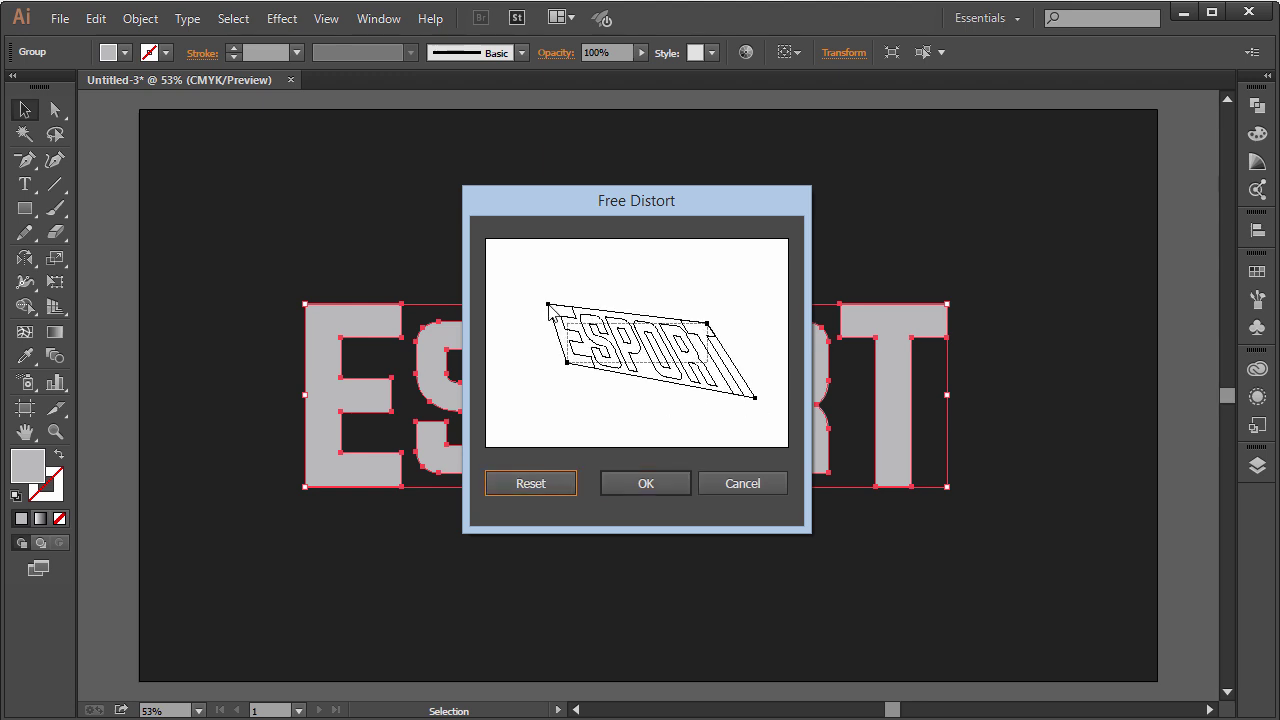
pyautogui.click(555, 486)
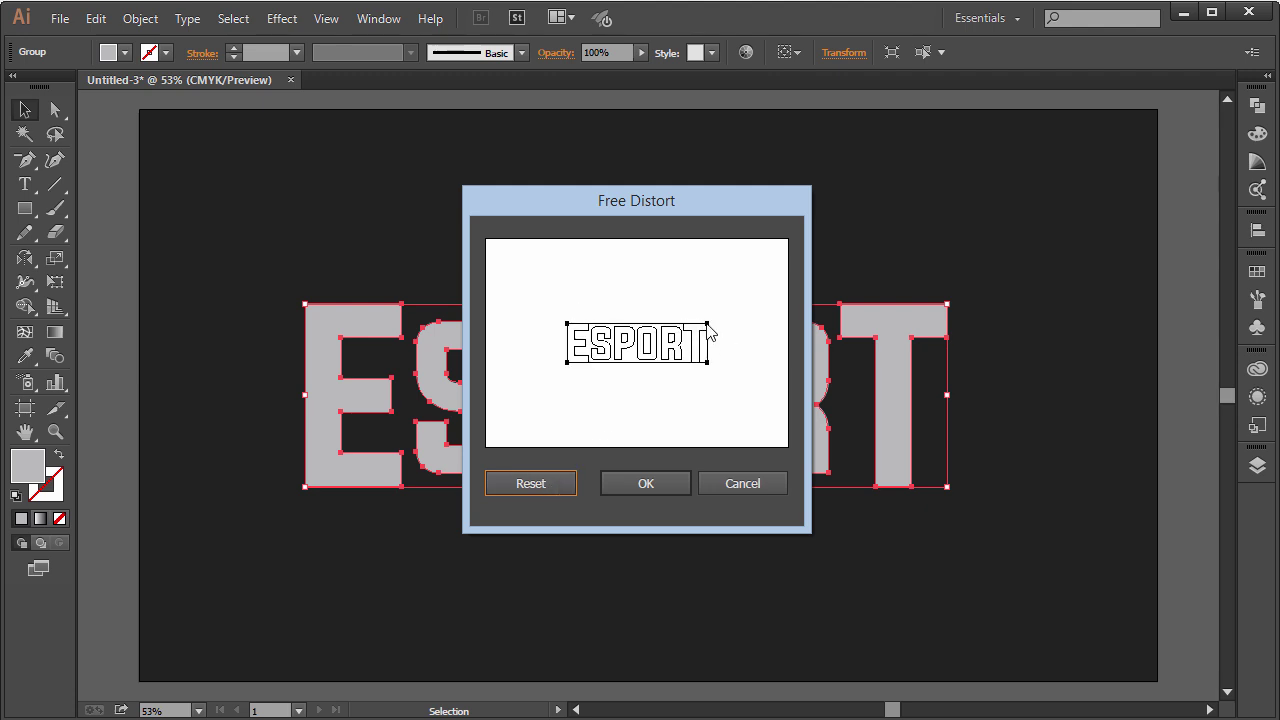
# Taper ESPORT with Free Distort by moving both upper corners slightly inward, apply the effect and deselect the group.
pyautogui.moveTo(707, 325); pyautogui.dragTo(703, 324)
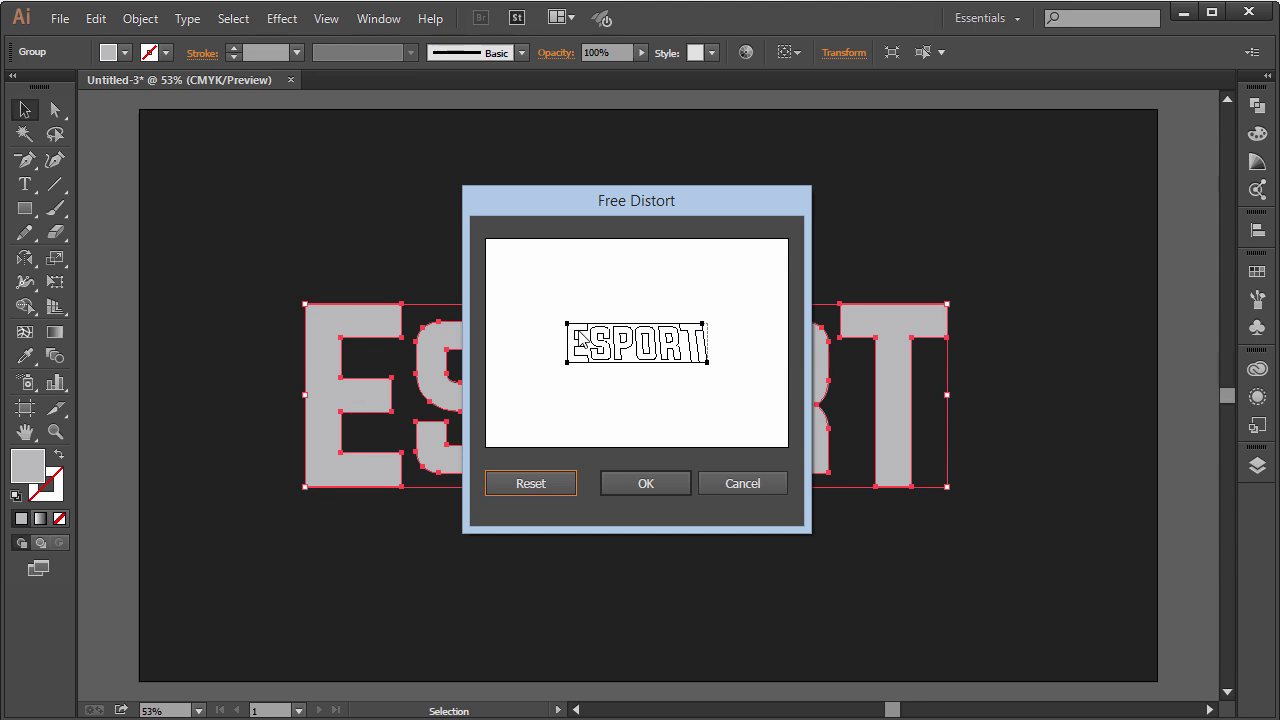
pyautogui.moveTo(572, 327); pyautogui.dragTo(575, 325)
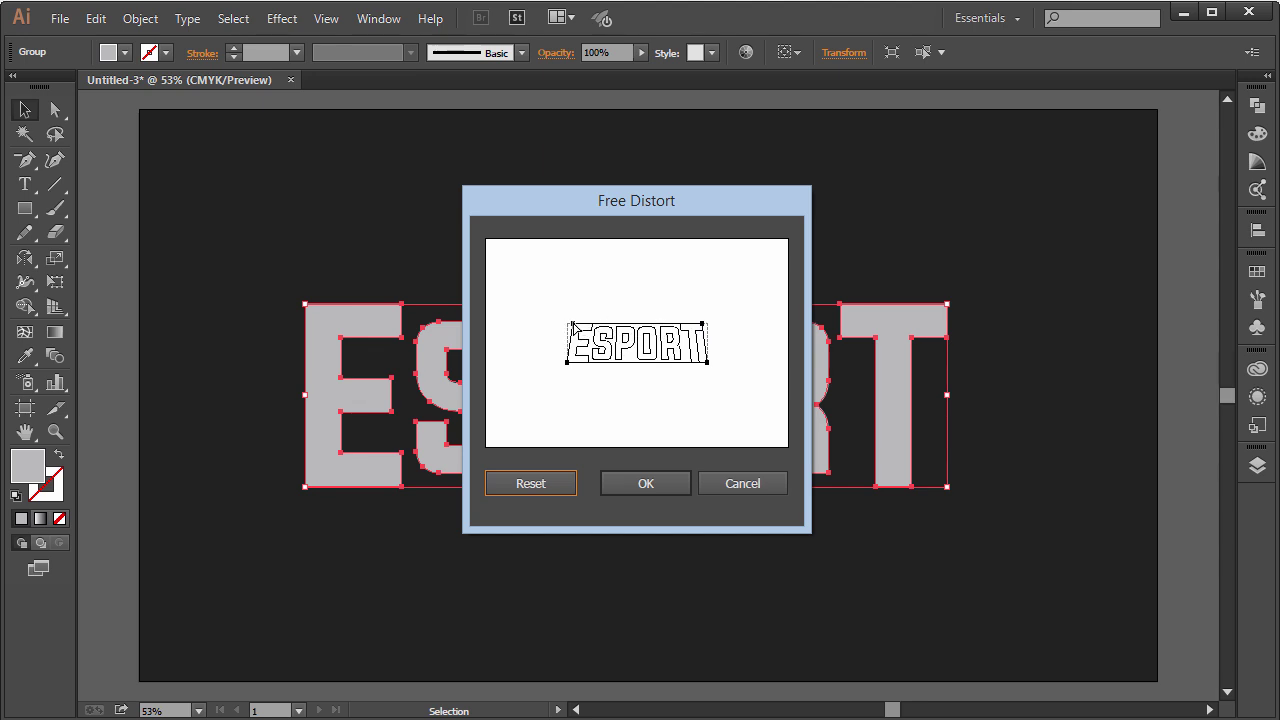
pyautogui.click(650, 484)
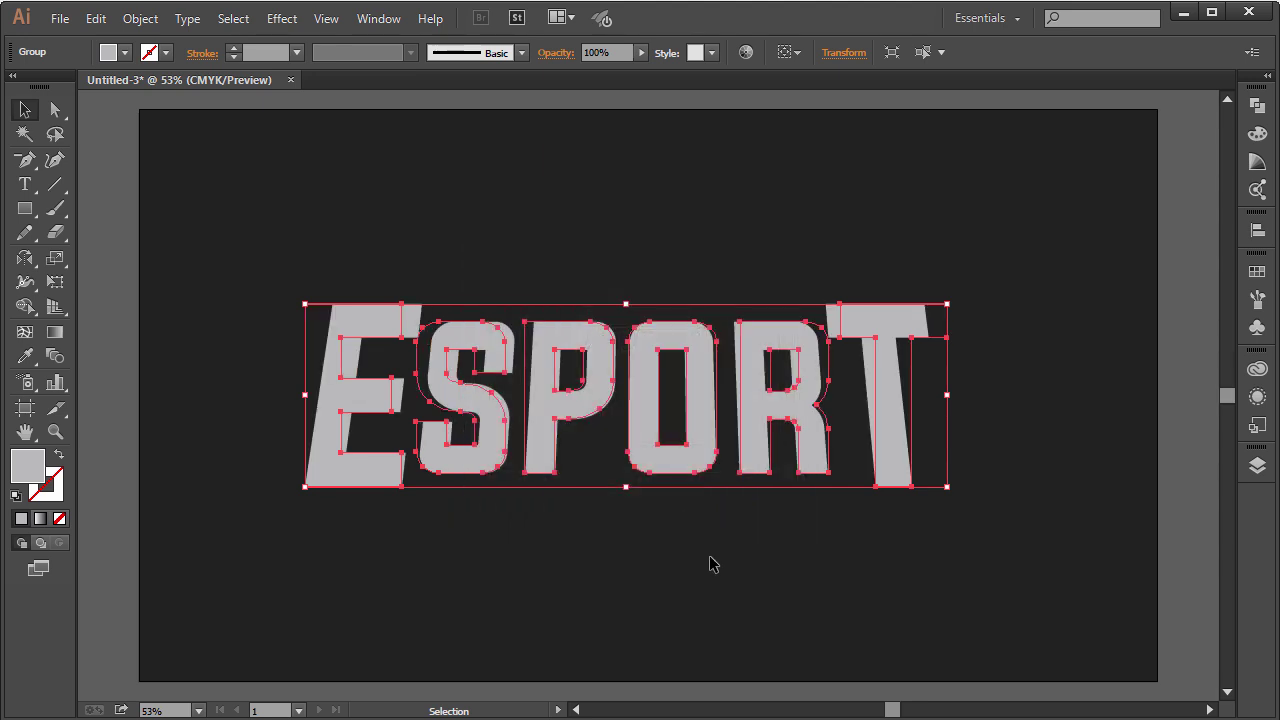
pyautogui.click(716, 592)
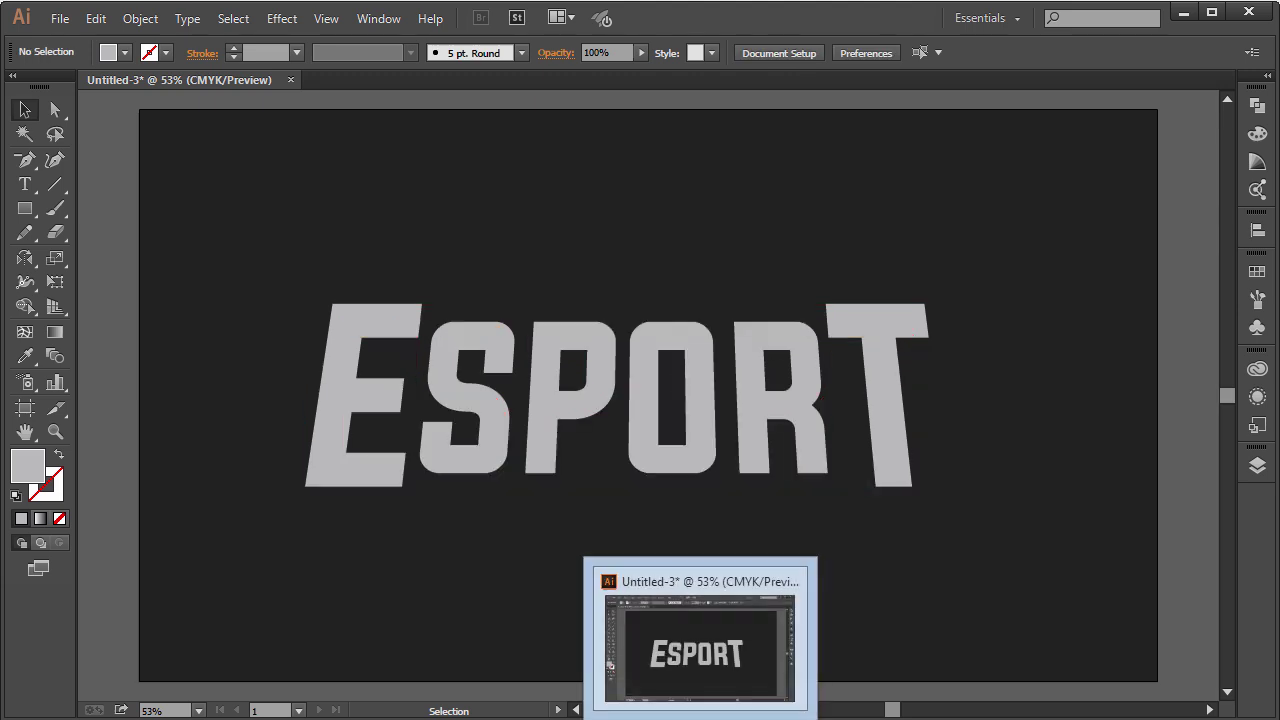
# Expand the appearance of the tapered ESPORT group so its outlines follow the distortion, and deselect it.
pyautogui.click(563, 378)
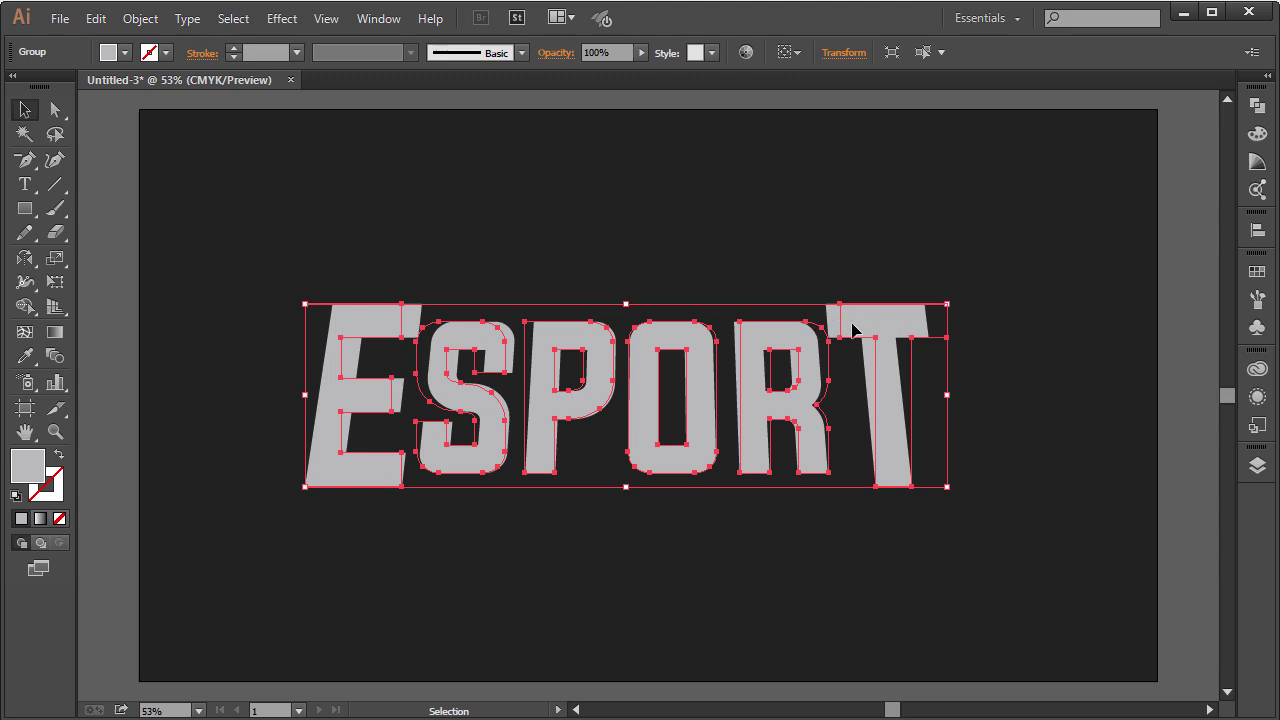
pyautogui.click(140, 18)
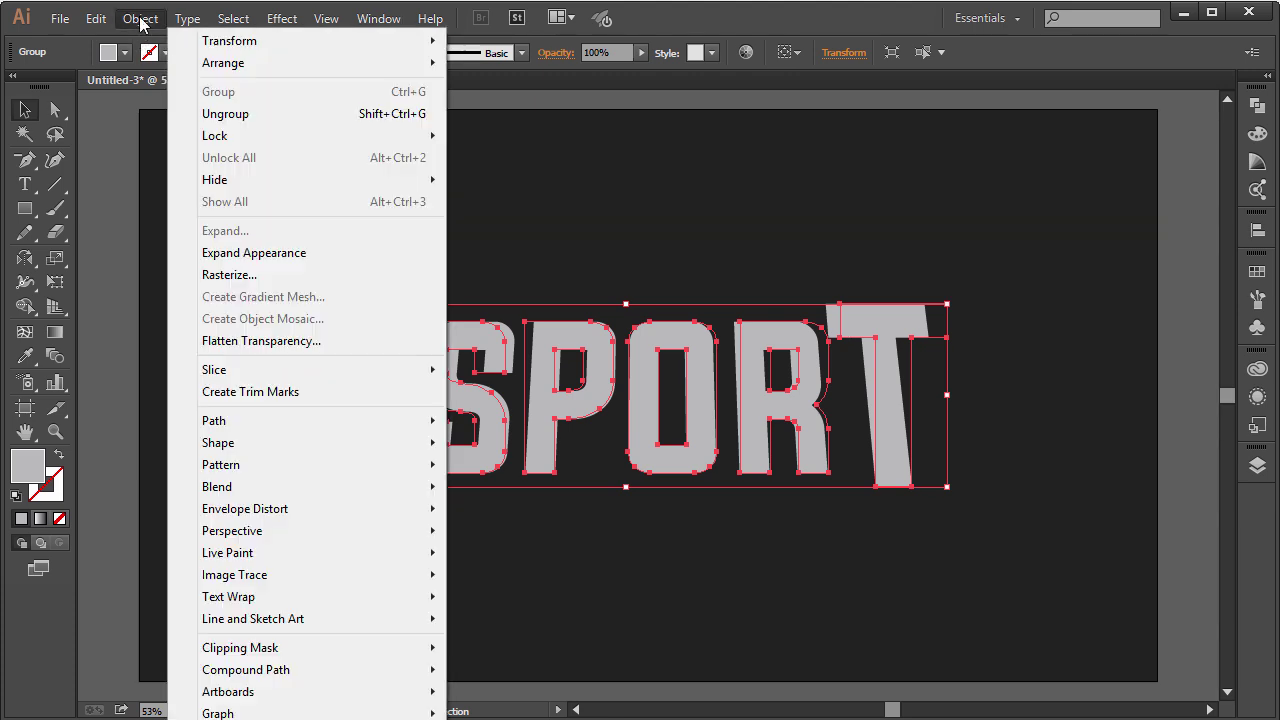
pyautogui.click(238, 258)
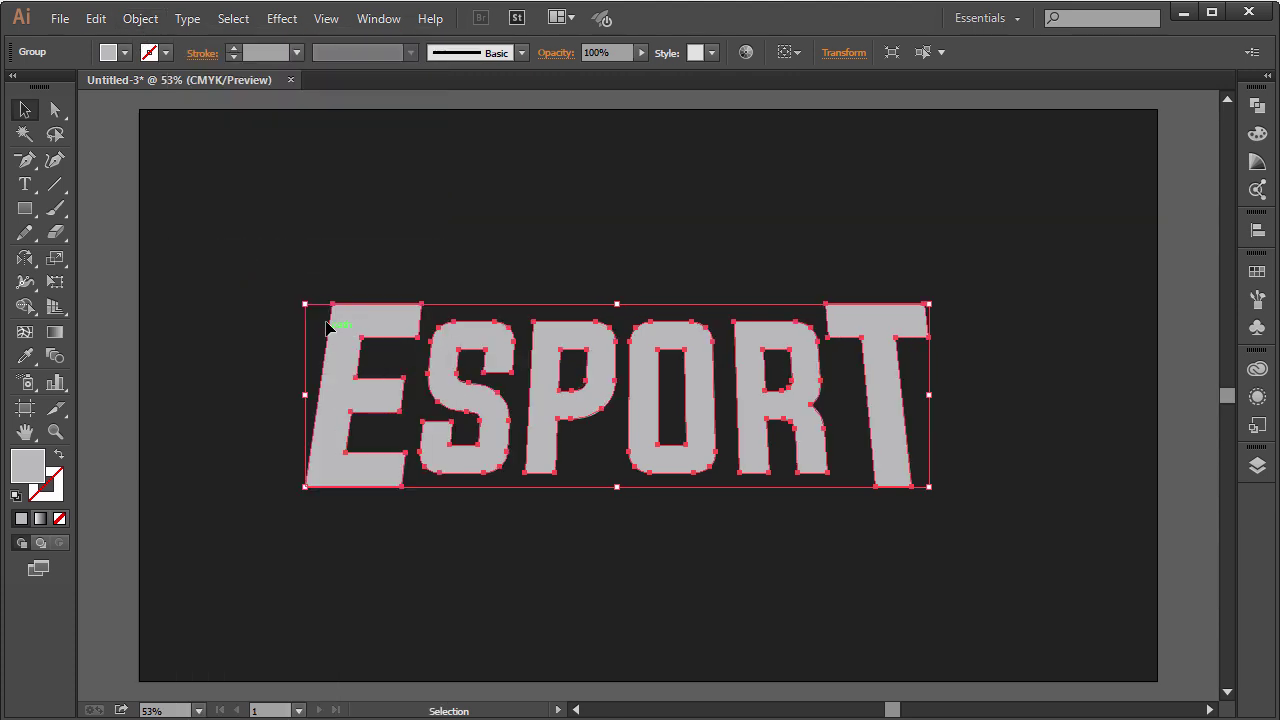
pyautogui.click(880, 277)
pyautogui.click(880, 326)
pyautogui.click(972, 307)
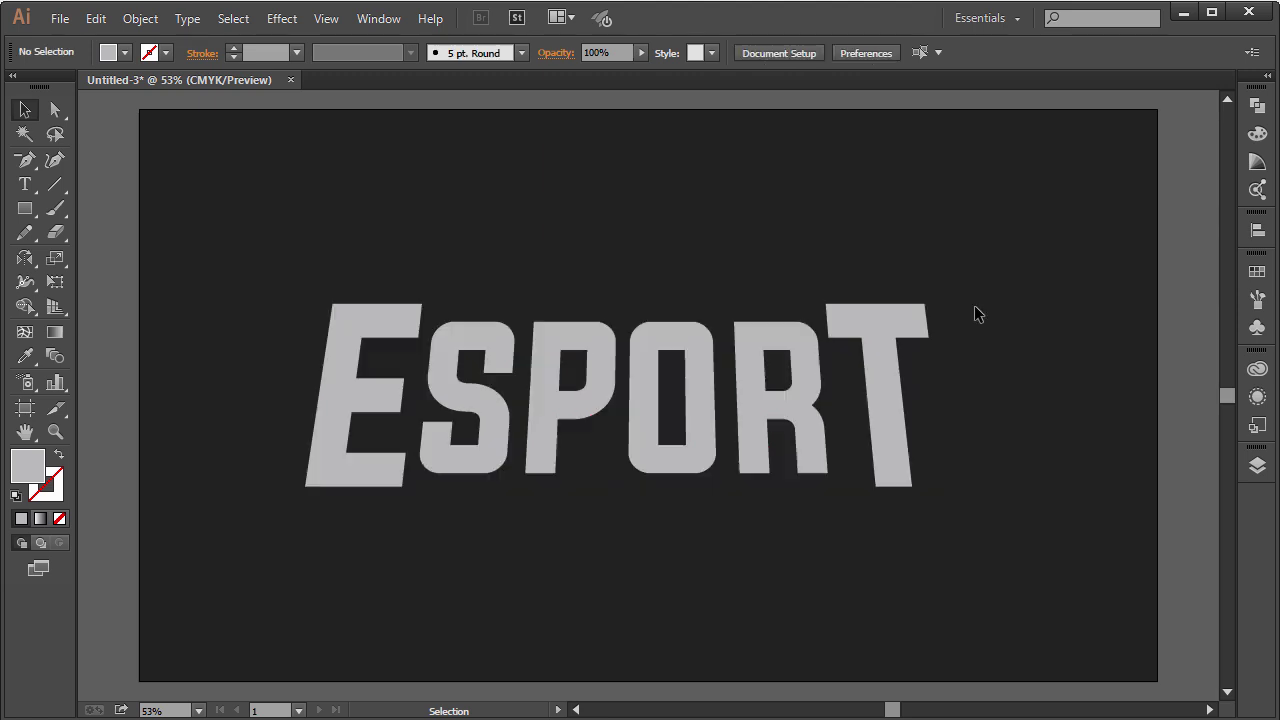
# Add an Arc Lower warp with horizontal orientation to the ESPORT group, keeping the whole word in view.
pyautogui.click(893, 323)
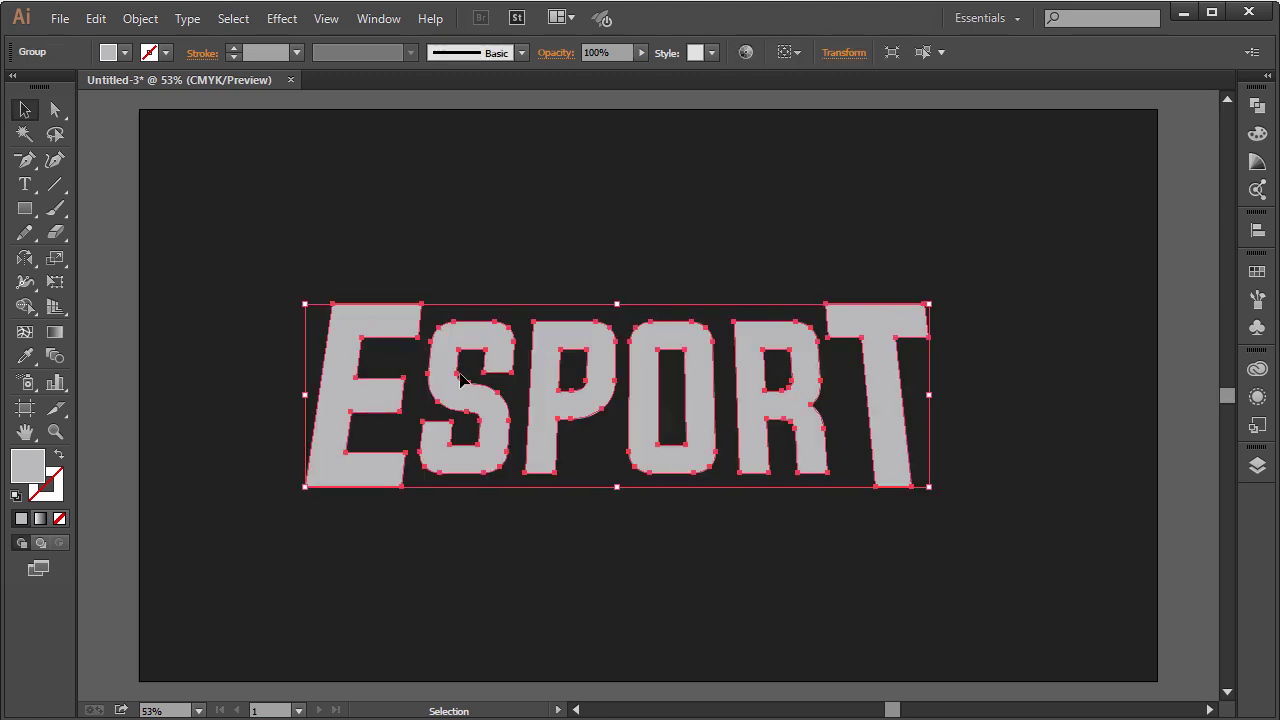
pyautogui.click(143, 28)
pyautogui.moveTo(290, 18)
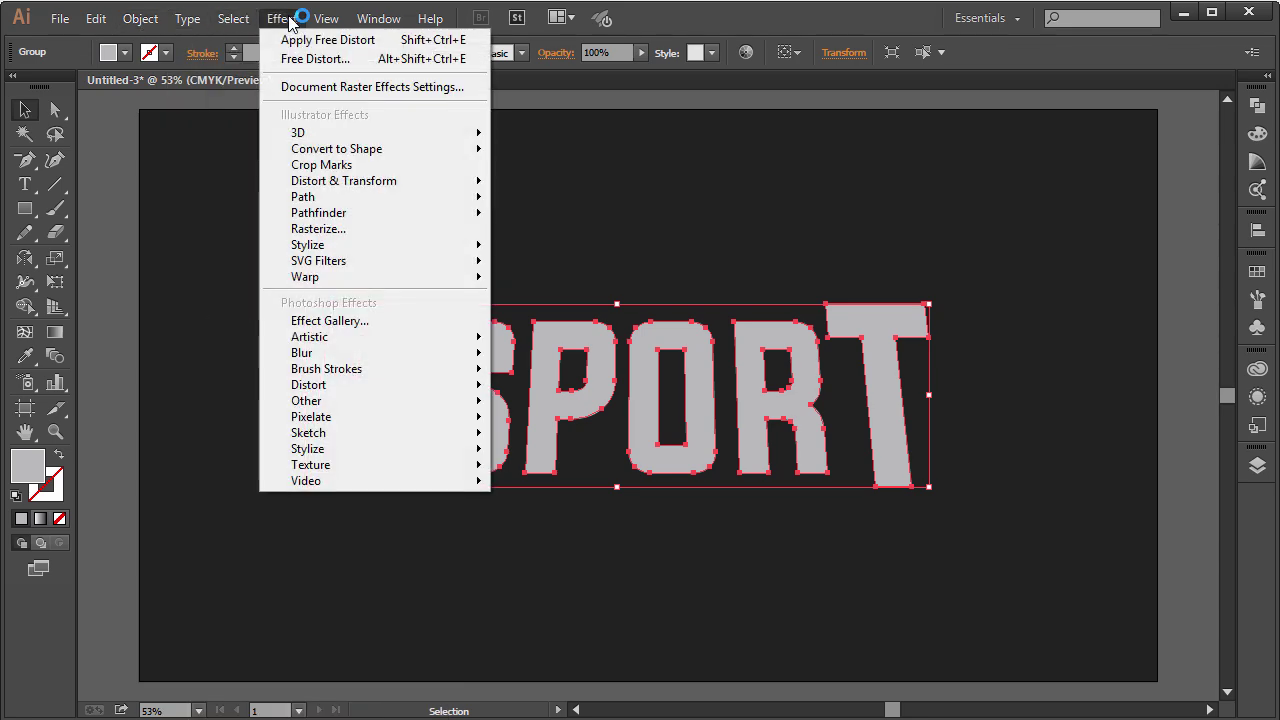
pyautogui.moveTo(337, 277)
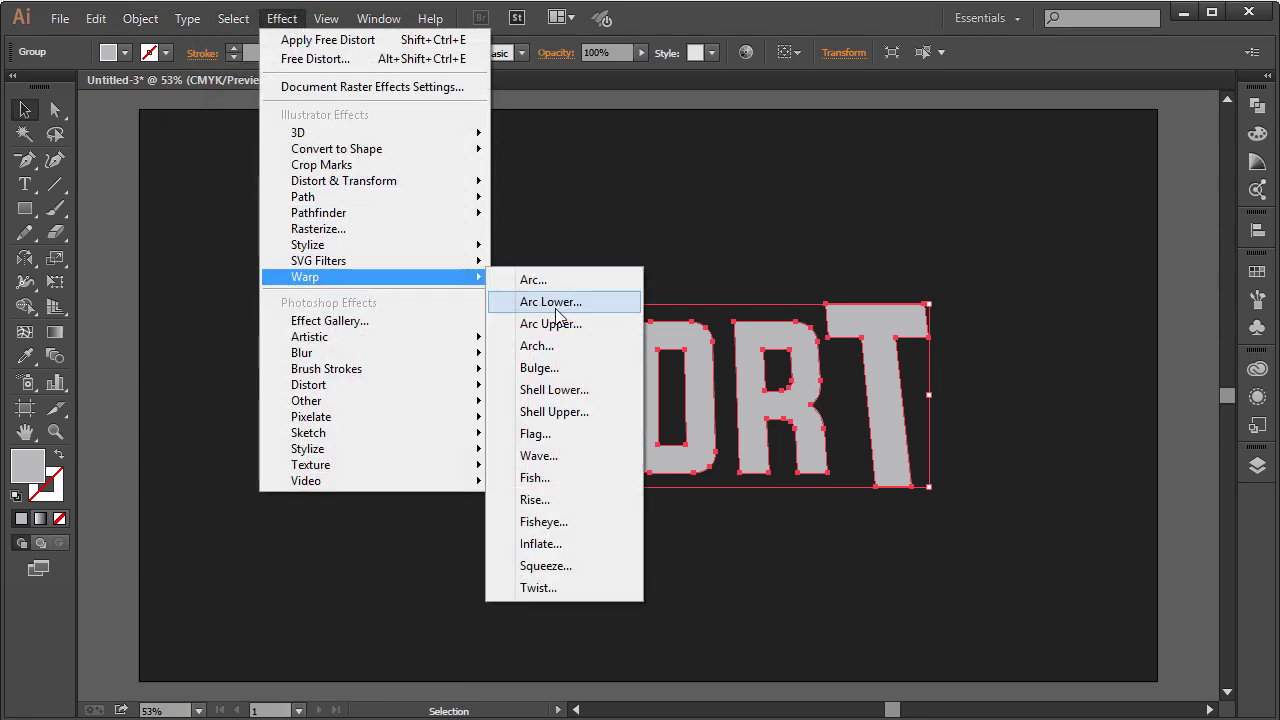
pyautogui.click(557, 306)
pyautogui.moveTo(1132, 302); pyautogui.dragTo(1028, 138)
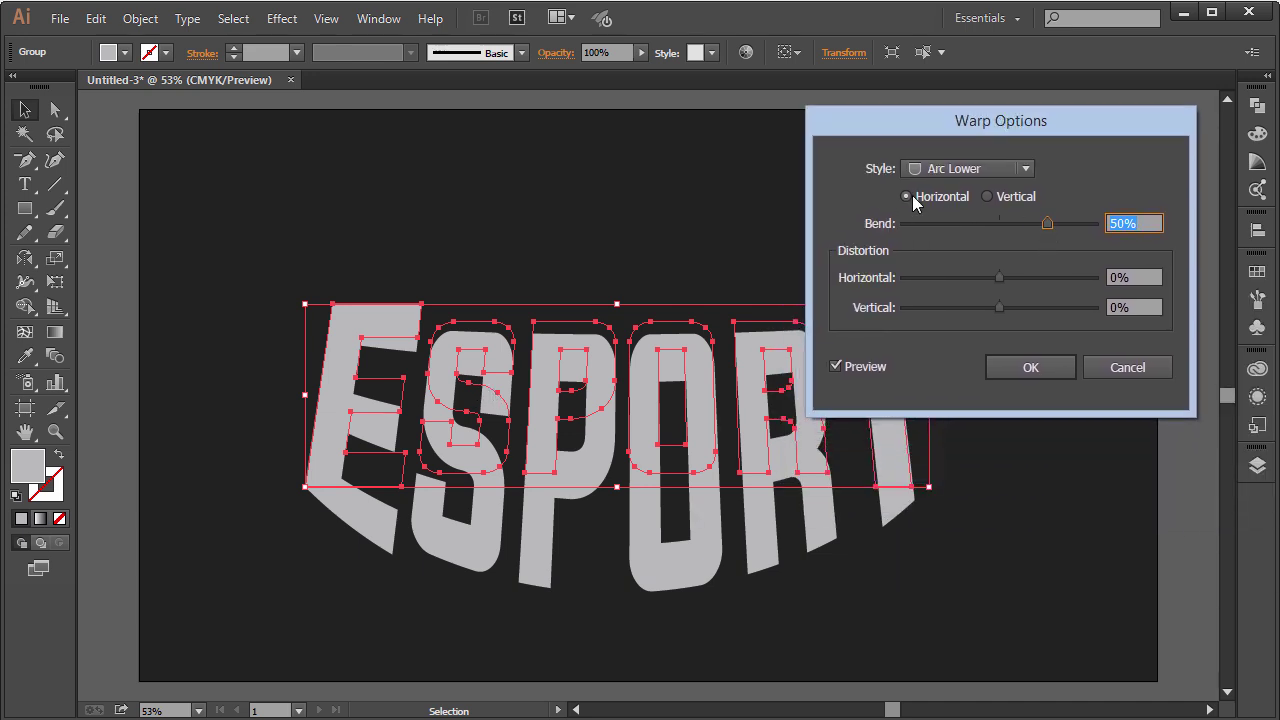
pyautogui.click(988, 196)
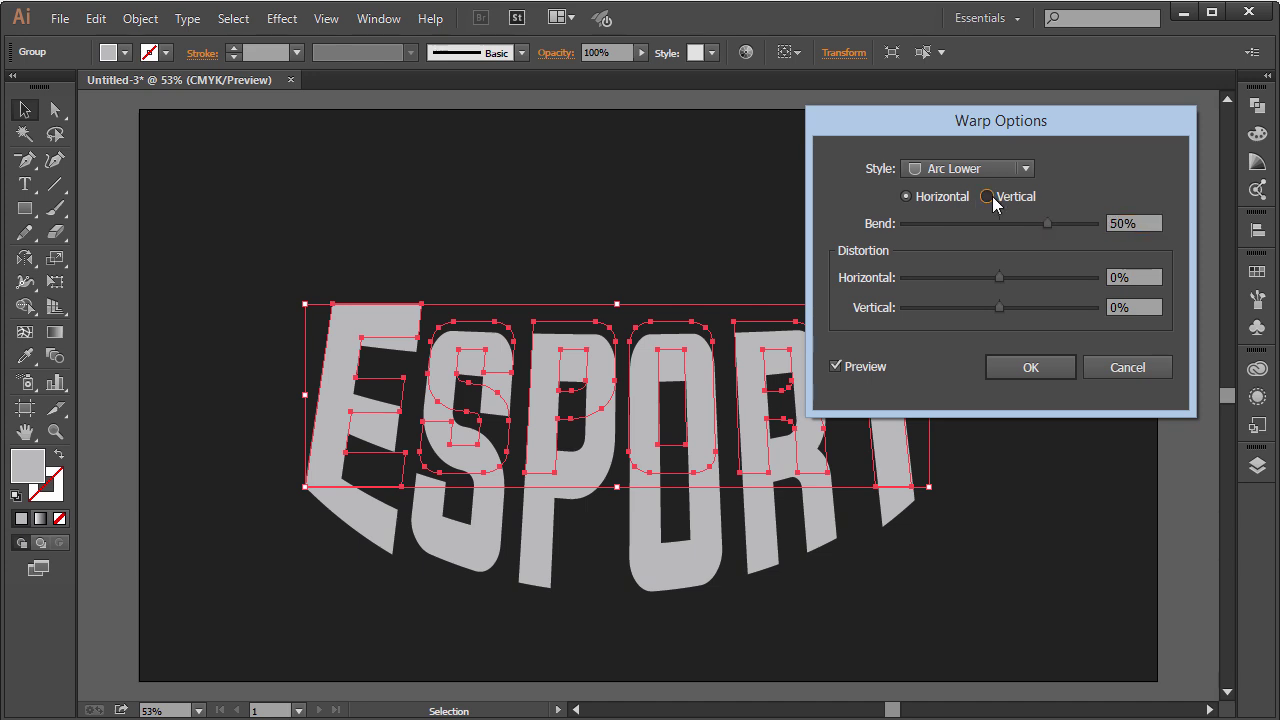
pyautogui.click(907, 196)
# Set the Arc Lower bend to -10% and apply the warp to ESPORT.
pyautogui.moveTo(1050, 223); pyautogui.dragTo(999, 227)
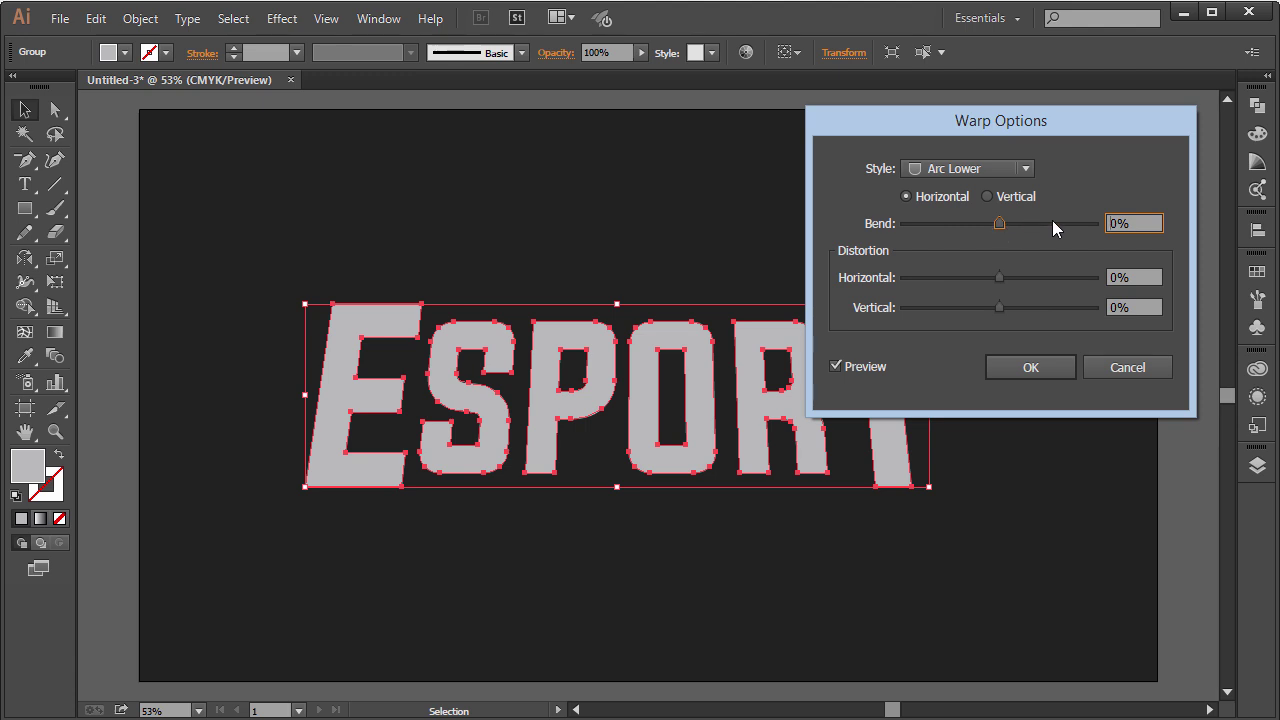
pyautogui.doubleClick(1150, 220)
pyautogui.press('Down')
pyautogui.press('Down')
pyautogui.press('Down')
pyautogui.press('Down')
pyautogui.press('Down')
pyautogui.press('Down')
pyautogui.press('Down')
pyautogui.press('Down')
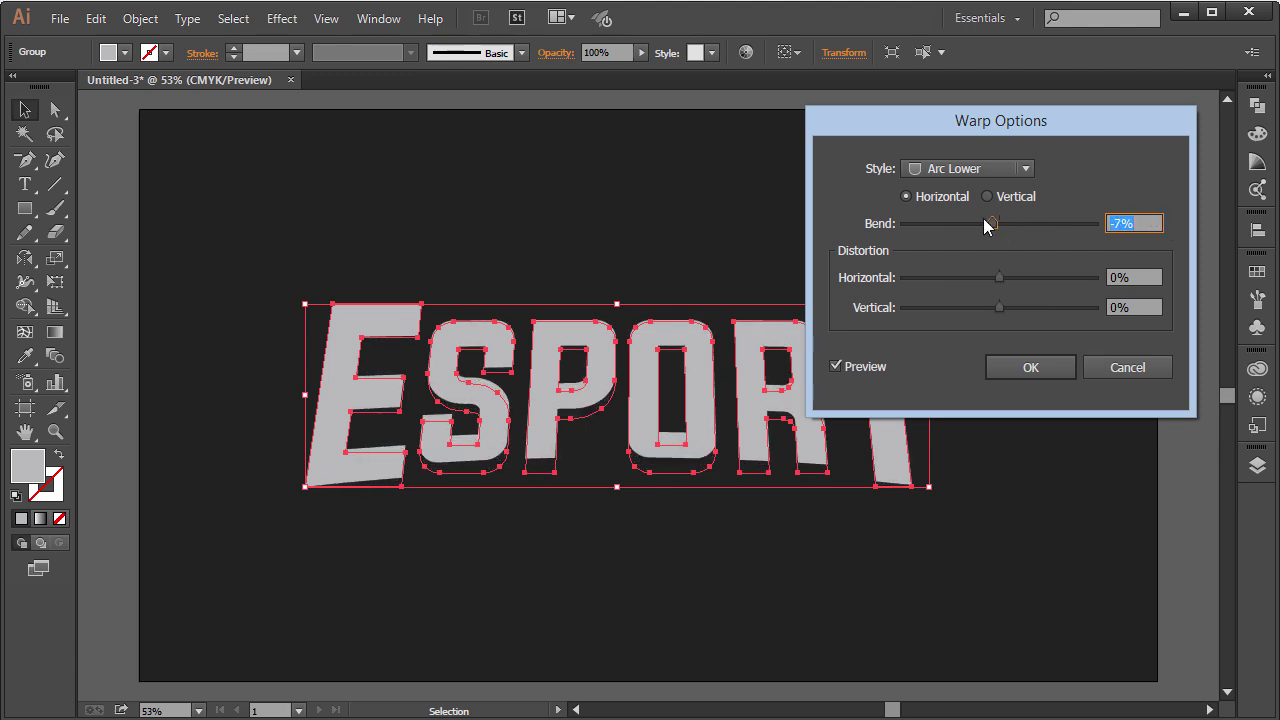
pyautogui.press('Down')
pyautogui.press('Down')
pyautogui.press('Down')
pyautogui.press('Down')
pyautogui.press('Up')
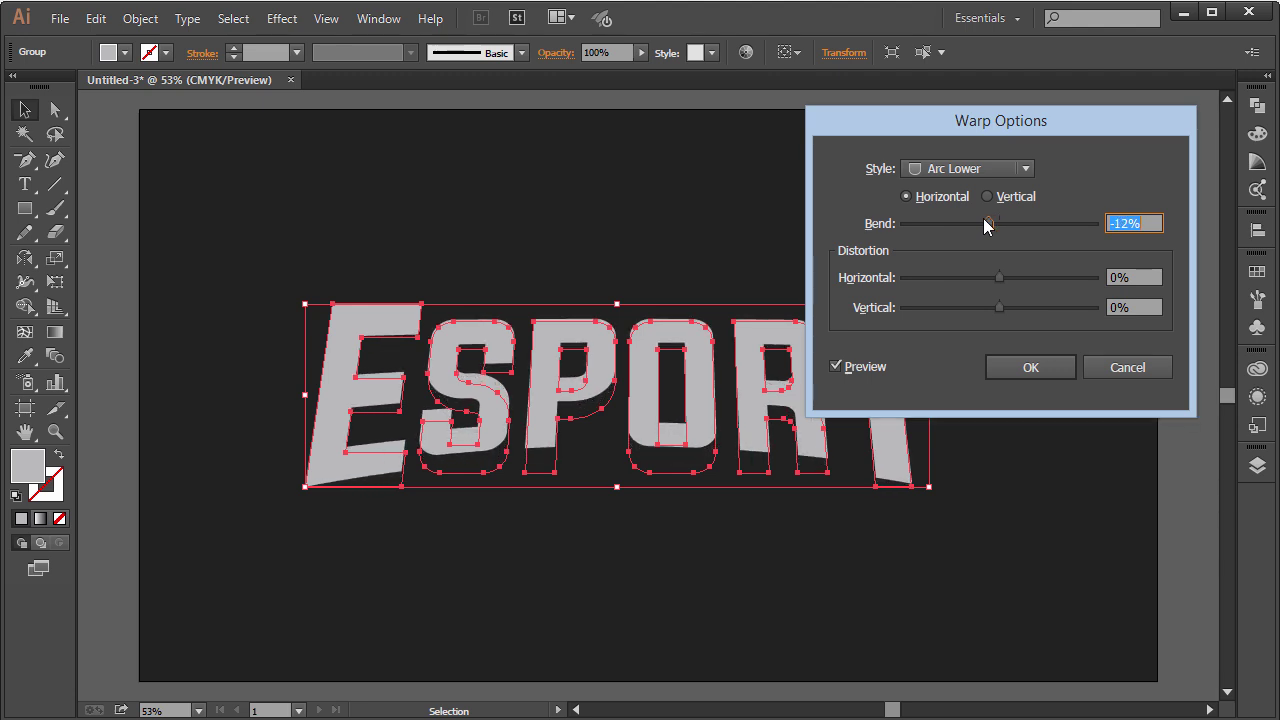
pyautogui.press('Down')
pyautogui.click(1051, 370)
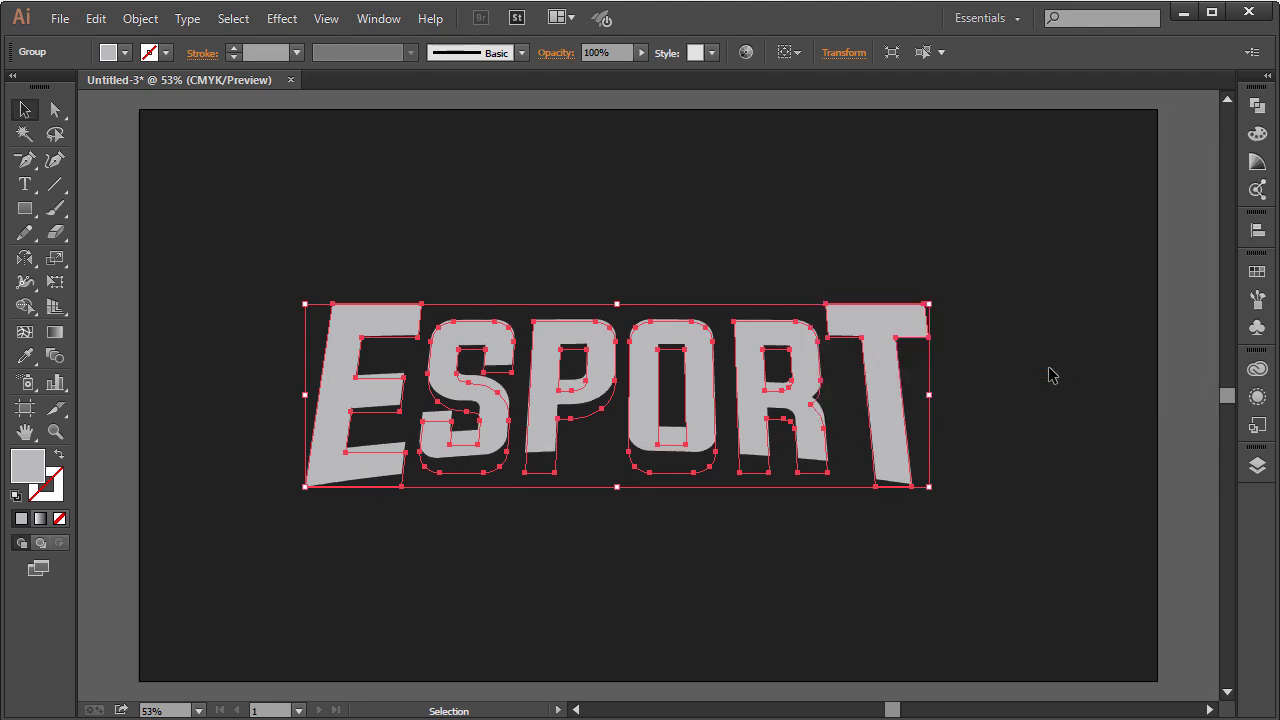
# Expand the appearance of the Arc Lower warp on ESPORT and deselect the group.
pyautogui.click(140, 19)
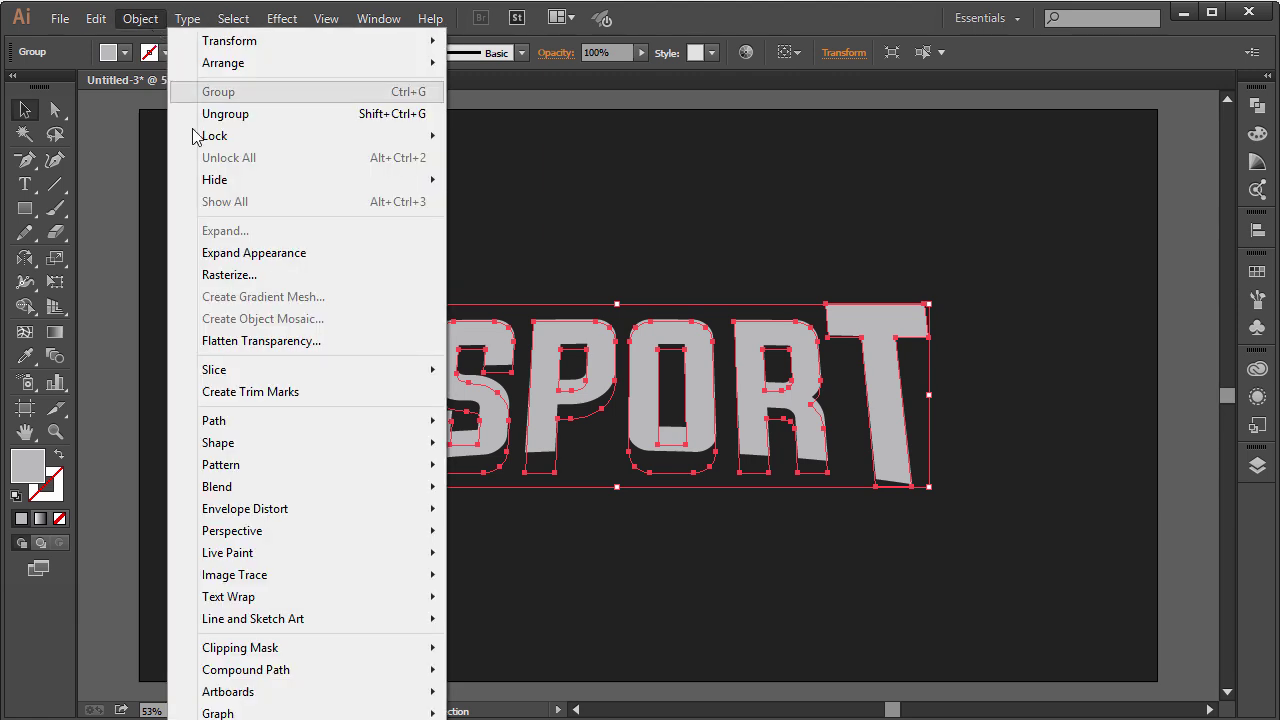
pyautogui.click(205, 253)
pyautogui.click(805, 262)
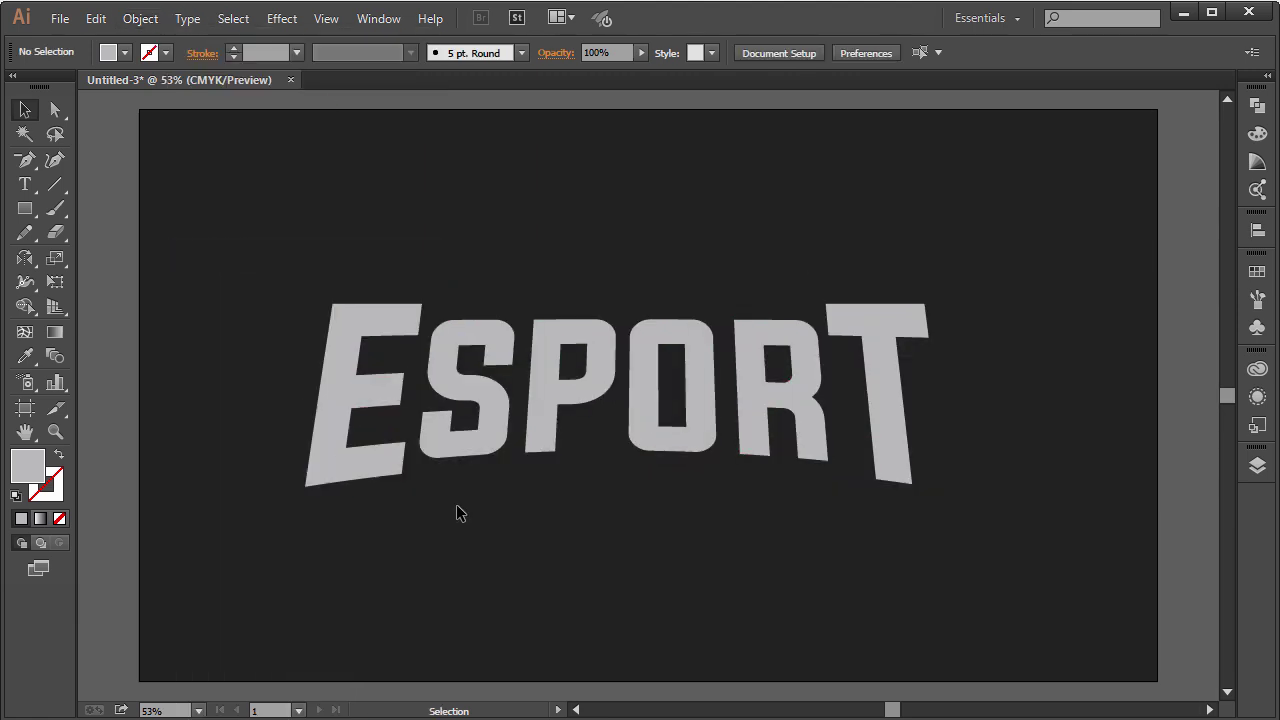
# Apply a horizontal Arc Upper warp with a bend of -4% to the ESPORT group.
pyautogui.click(752, 391)
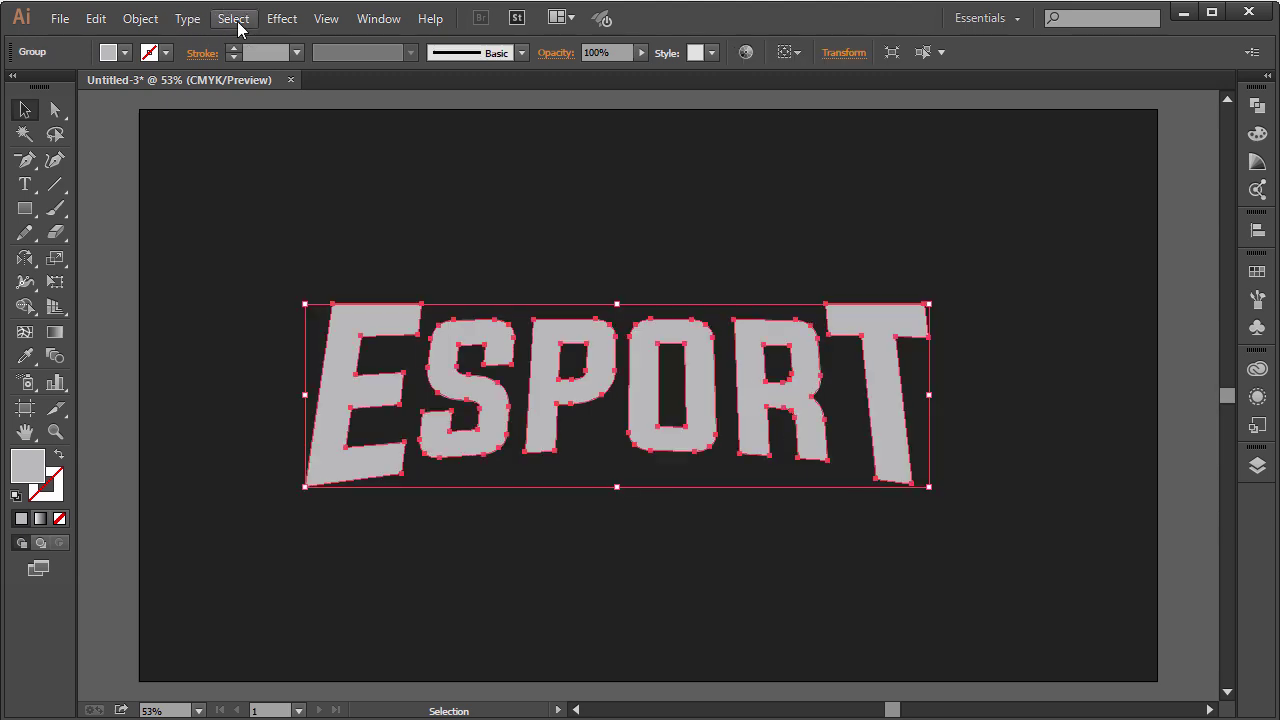
pyautogui.click(282, 19)
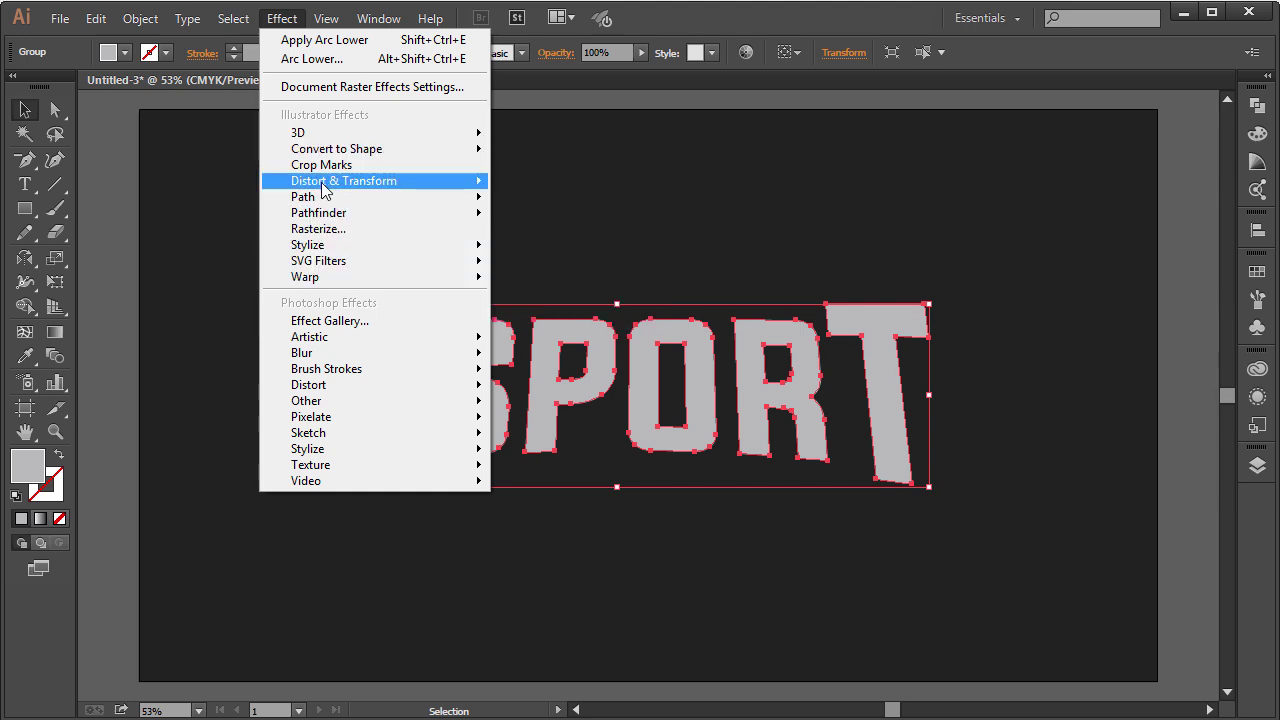
pyautogui.moveTo(330, 278)
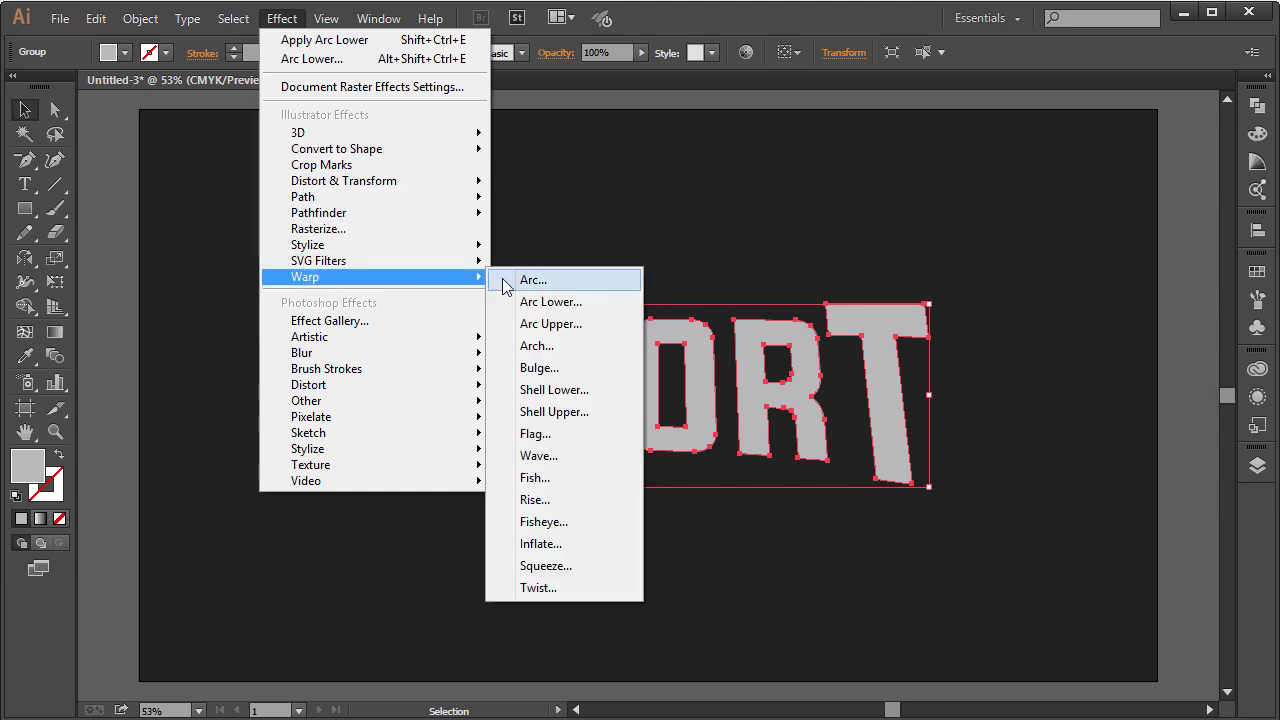
pyautogui.click(550, 323)
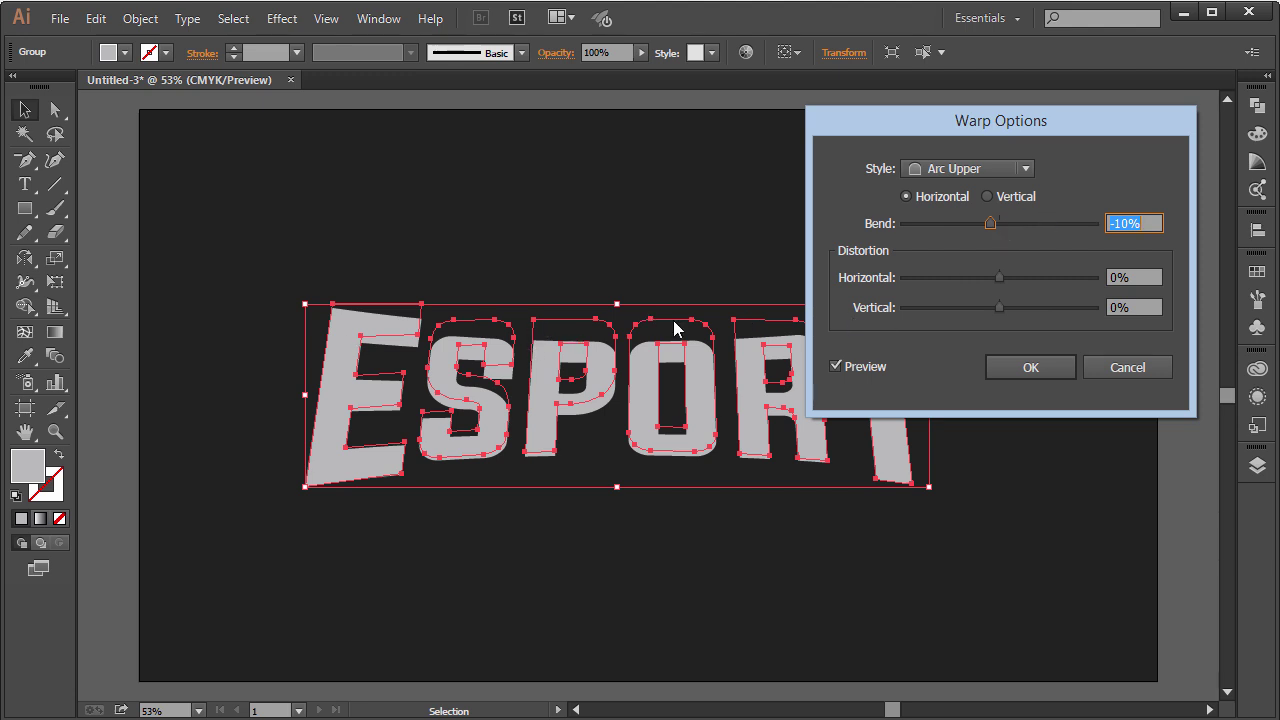
pyautogui.press('Up')
pyautogui.press('Up')
pyautogui.press('Up')
pyautogui.press('Up')
pyautogui.press('Up')
pyautogui.press('Up')
pyautogui.press('Up')
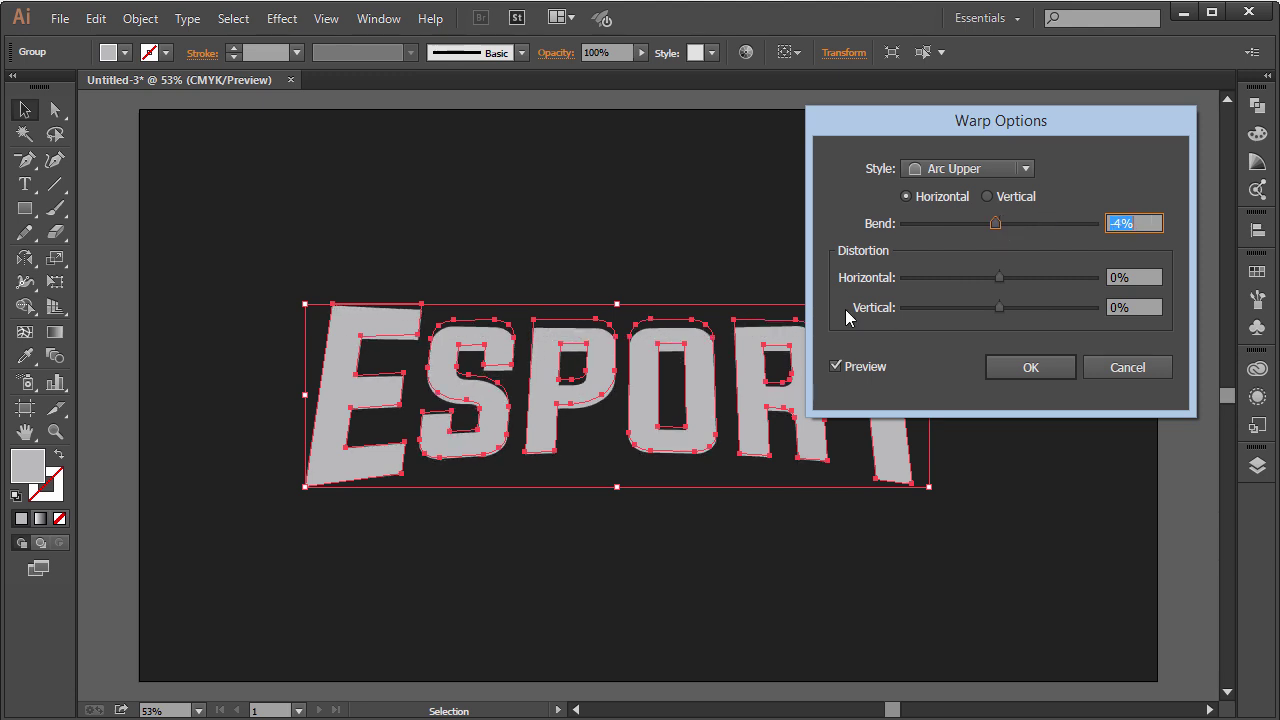
pyautogui.press('Down')
pyautogui.click(1046, 365)
# Expand the appearance of the Arc Upper warp on ESPORT and deselect the group.
pyautogui.click(140, 18)
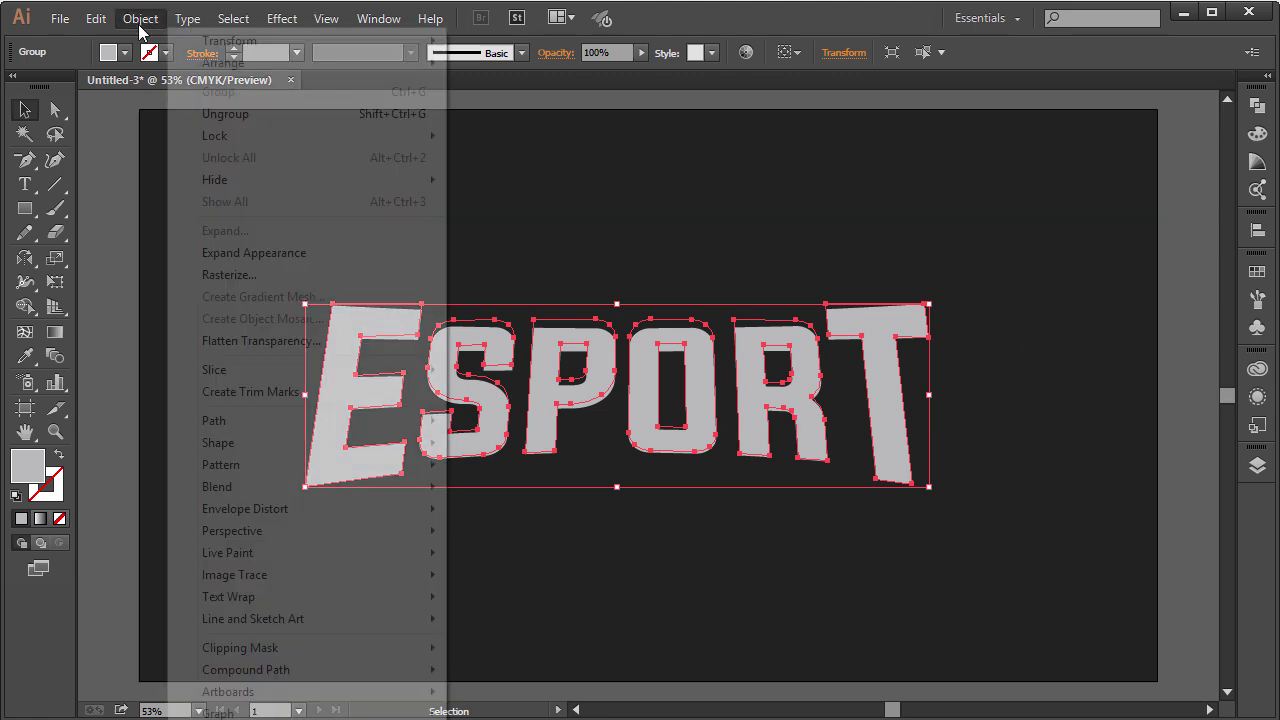
pyautogui.click(225, 253)
pyautogui.click(814, 304)
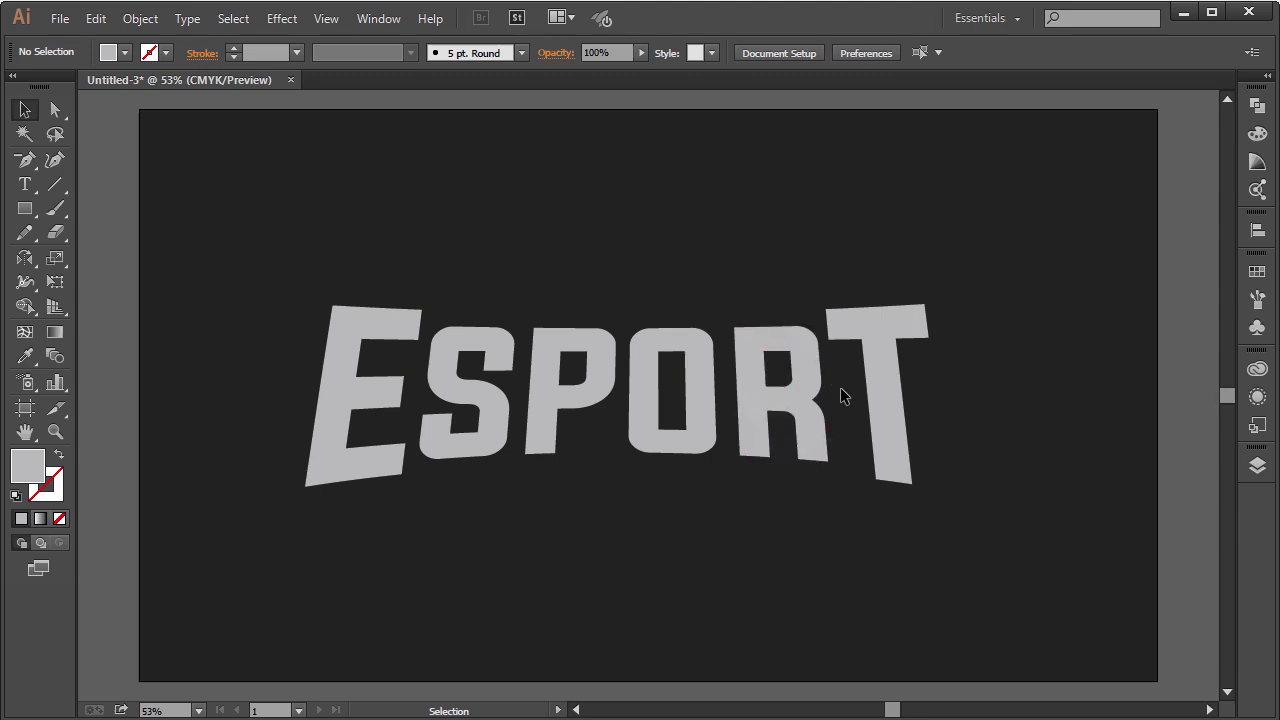
# Move the warped ESPORT group slightly right, closer to the artboard's centre, and leave it selected.
pyautogui.moveTo(829, 380); pyautogui.dragTo(841, 378)
pyautogui.click(806, 557)
pyautogui.click(781, 403)
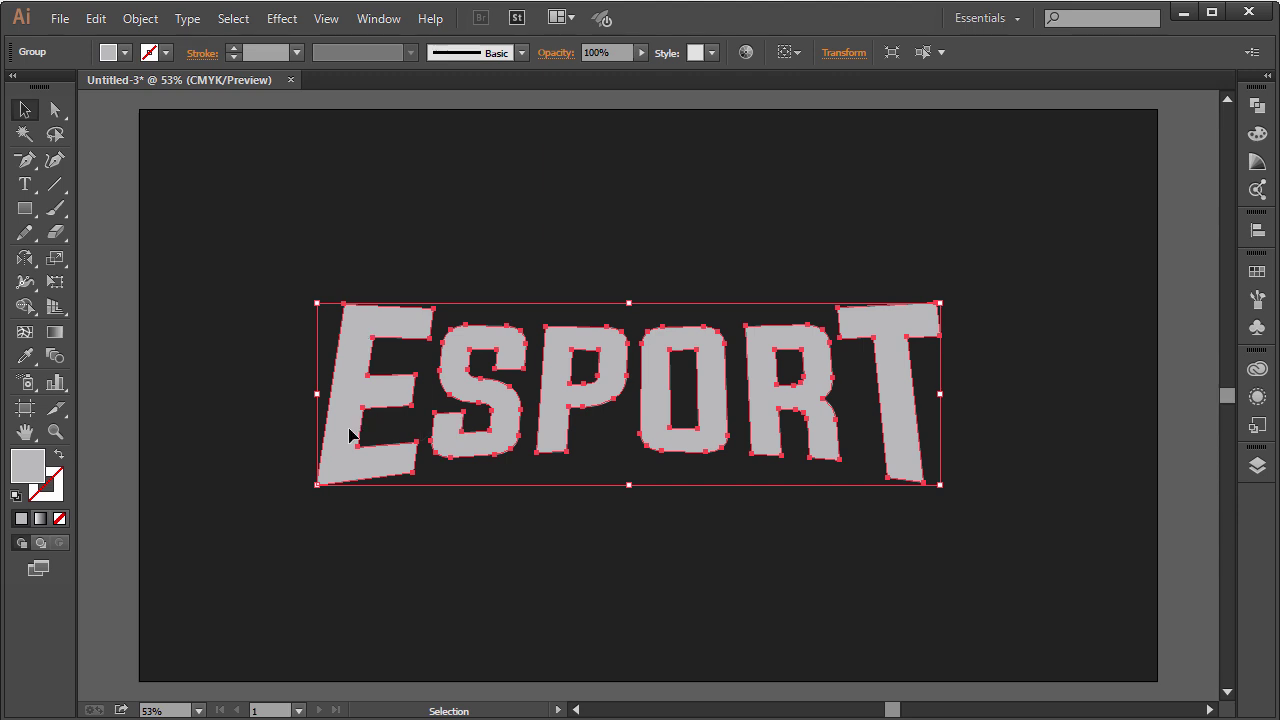
# Enlarge the ESPORT group proportionally and reposition it around the centre of the artboard.
pyautogui.moveTo(940, 302); pyautogui.dragTo(1003, 284)
pyautogui.moveTo(730, 330); pyautogui.dragTo(738, 328)
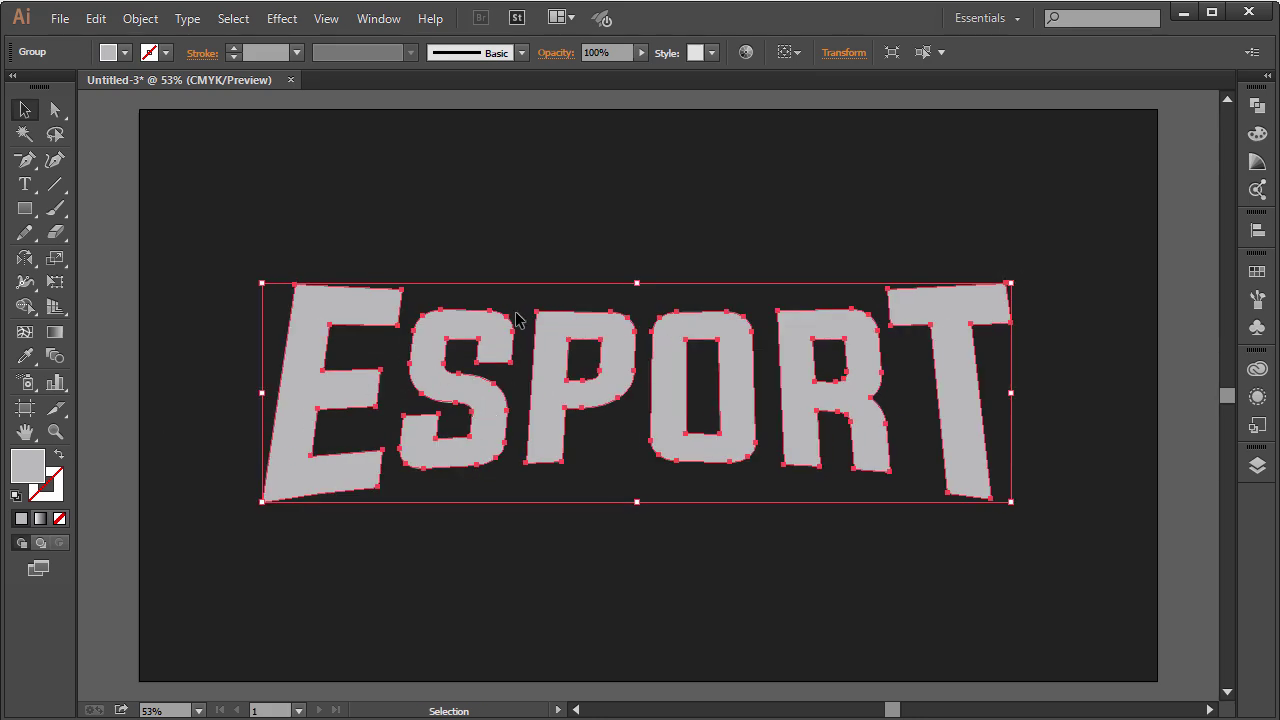
pyautogui.click(143, 20)
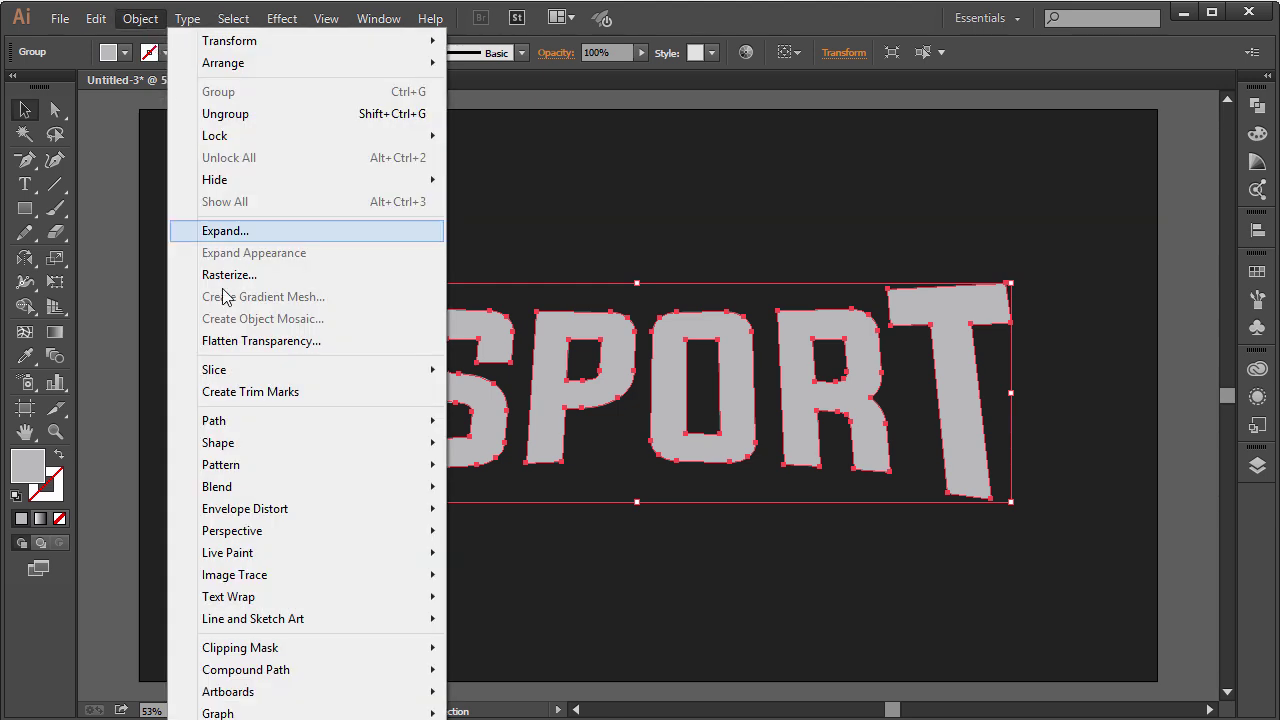
pyautogui.moveTo(240, 425)
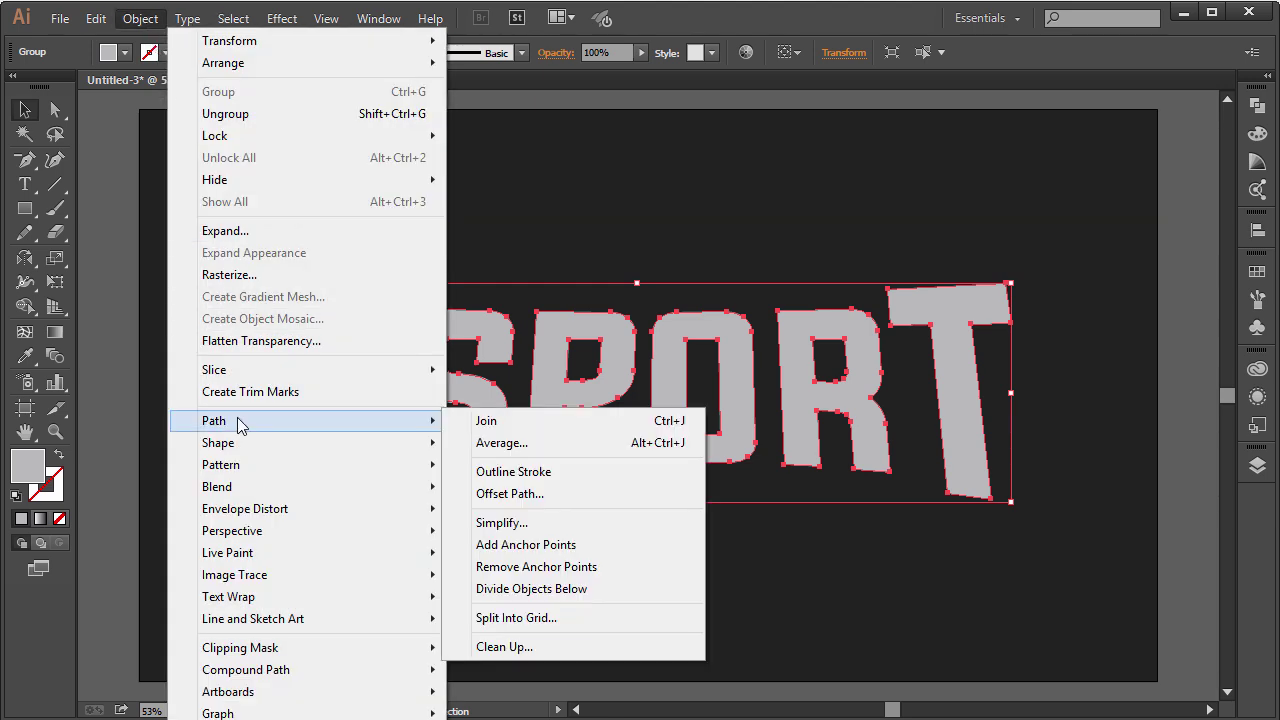
pyautogui.click(492, 493)
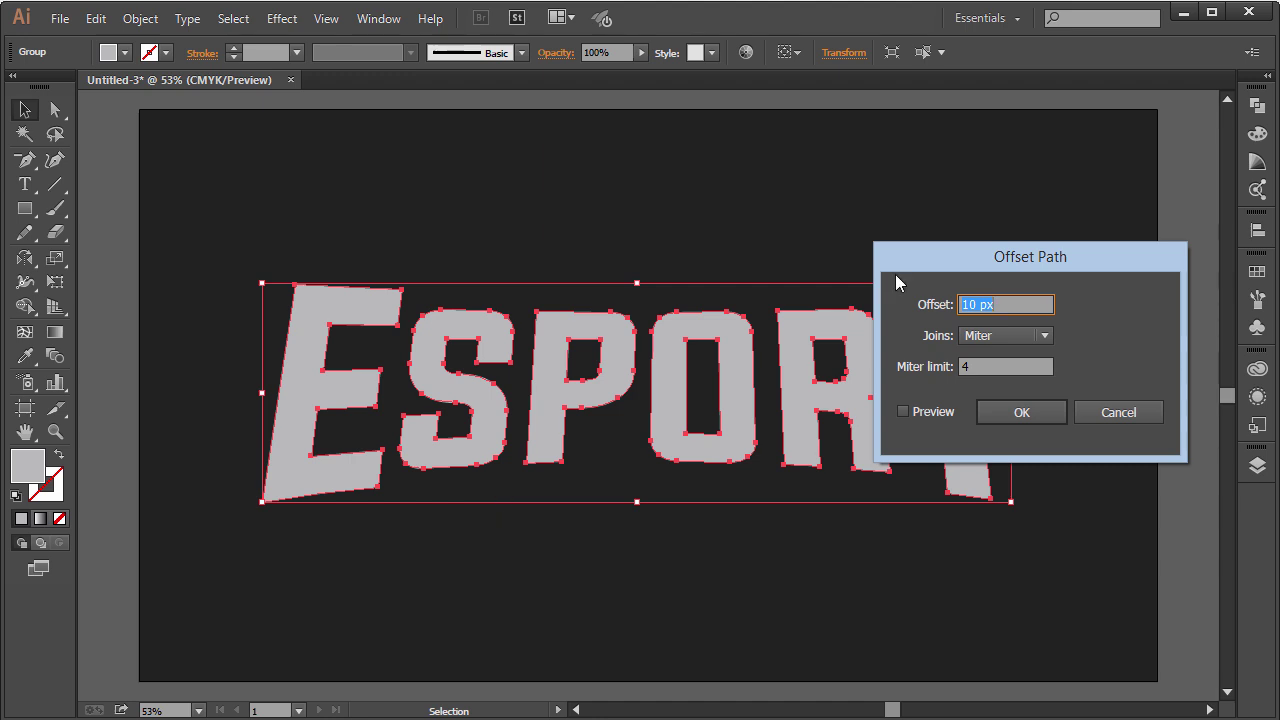
pyautogui.click(903, 411)
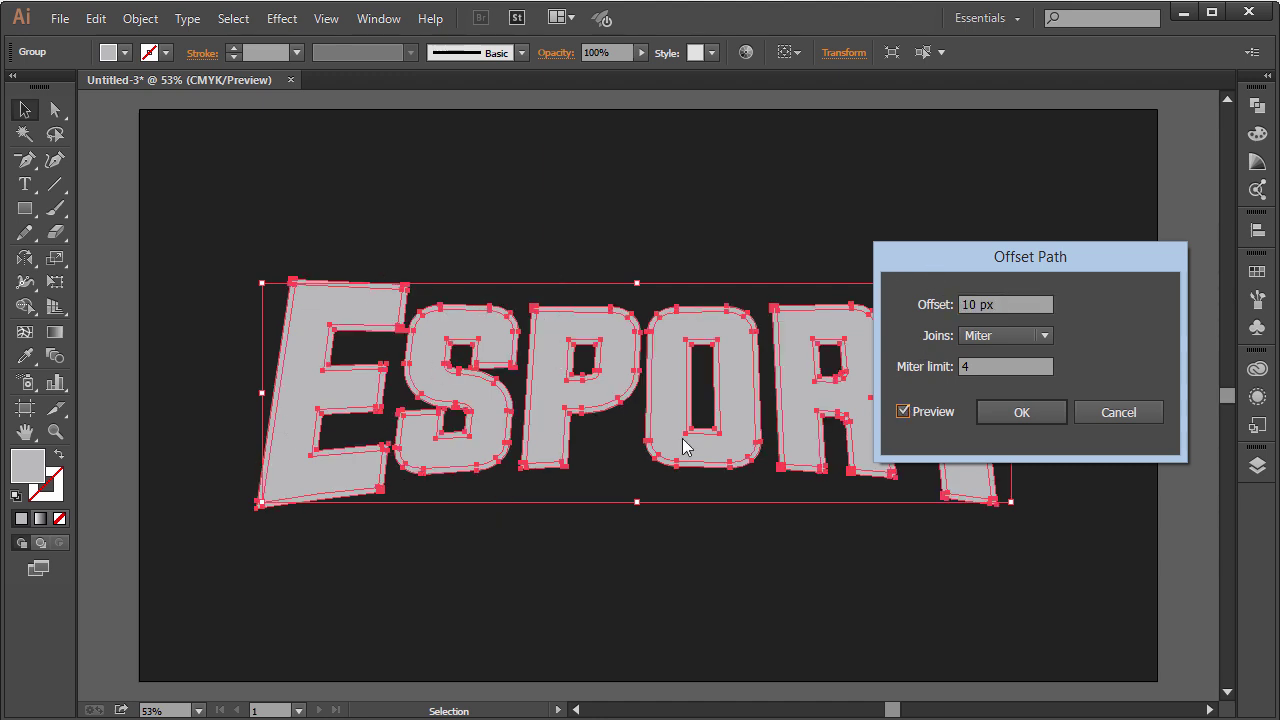
pyautogui.click(1117, 412)
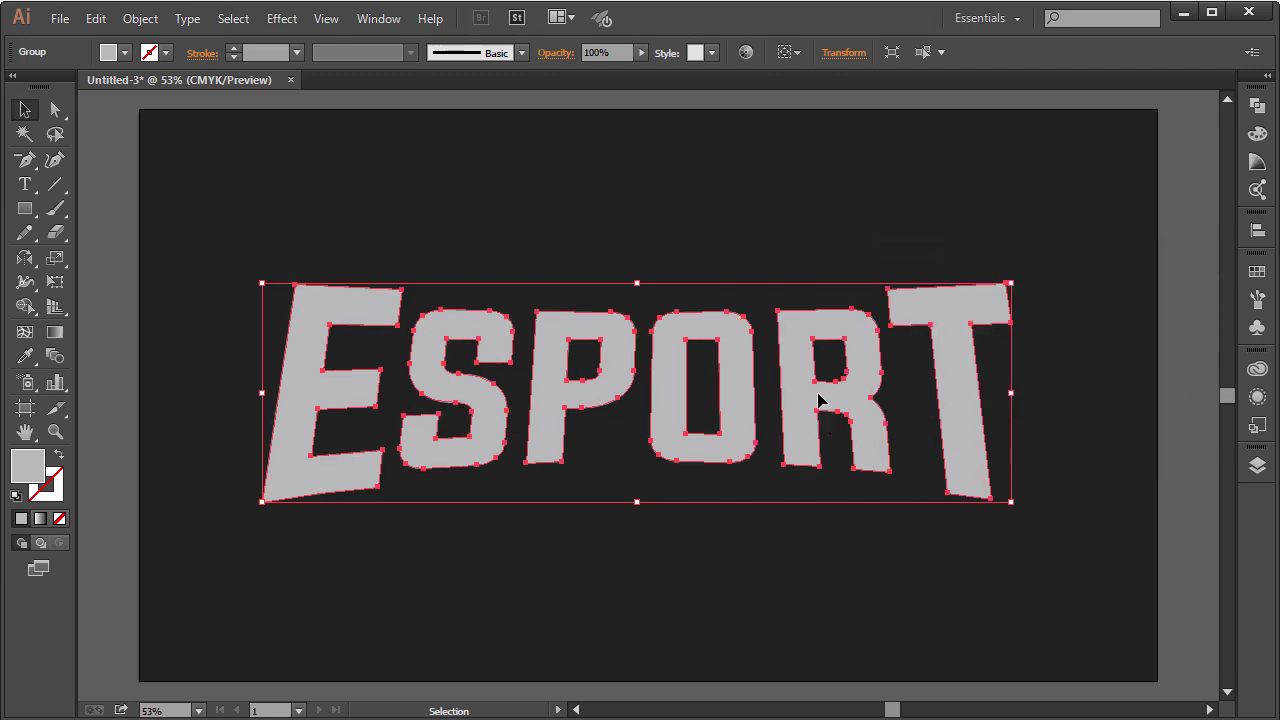
# Duplicate the ESPORT group in place, check the copy by moving it straight up, and undo that move.
pyautogui.press('a')
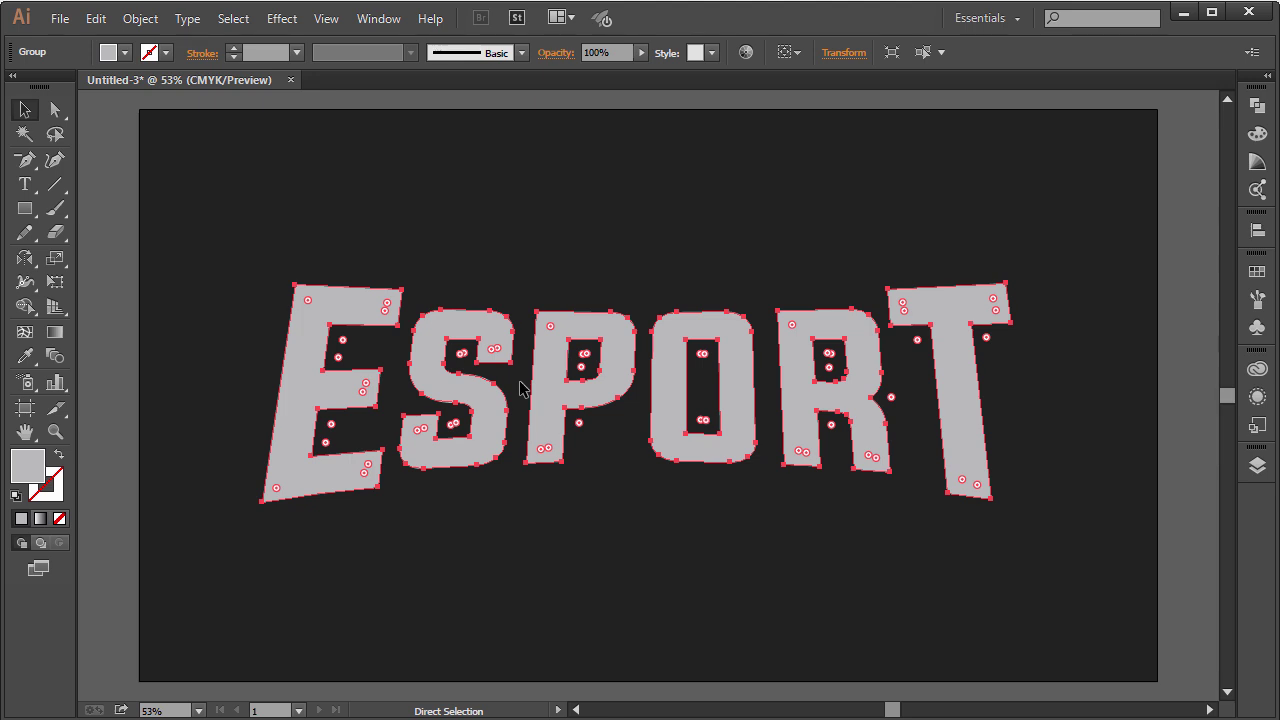
pyautogui.press('v')
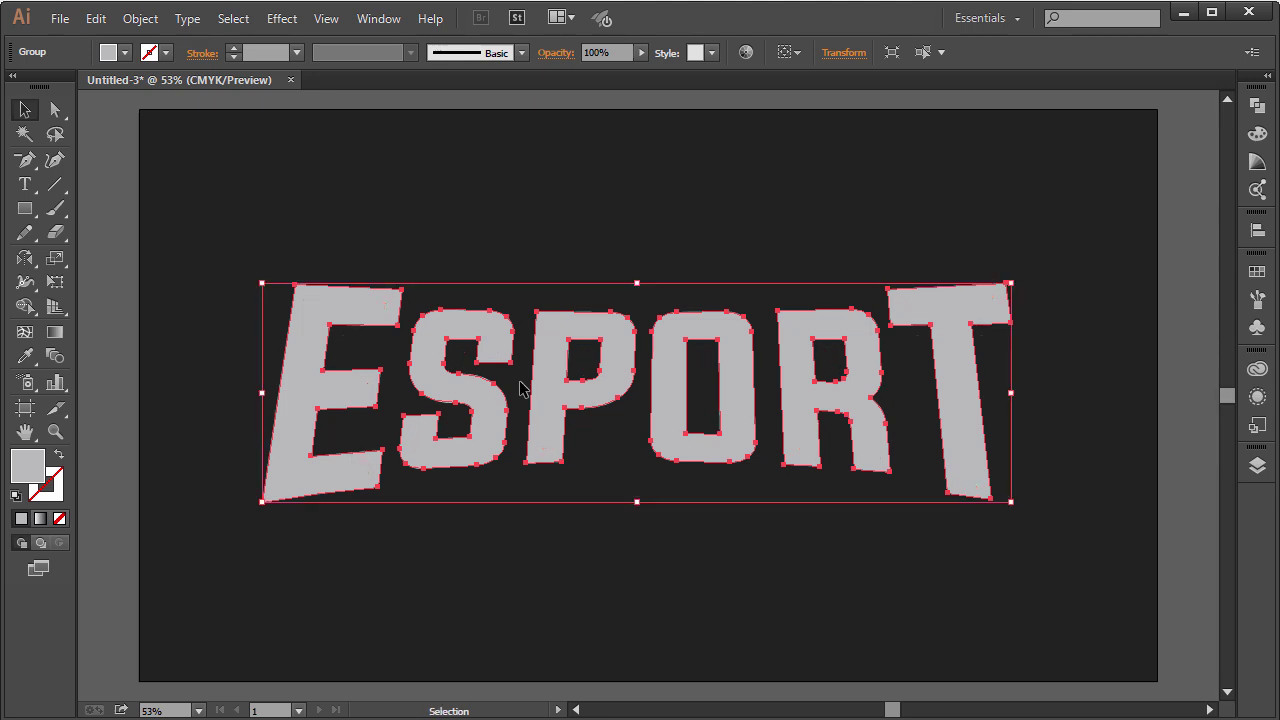
pyautogui.moveTo(560, 390); pyautogui.dragTo(560, 299)
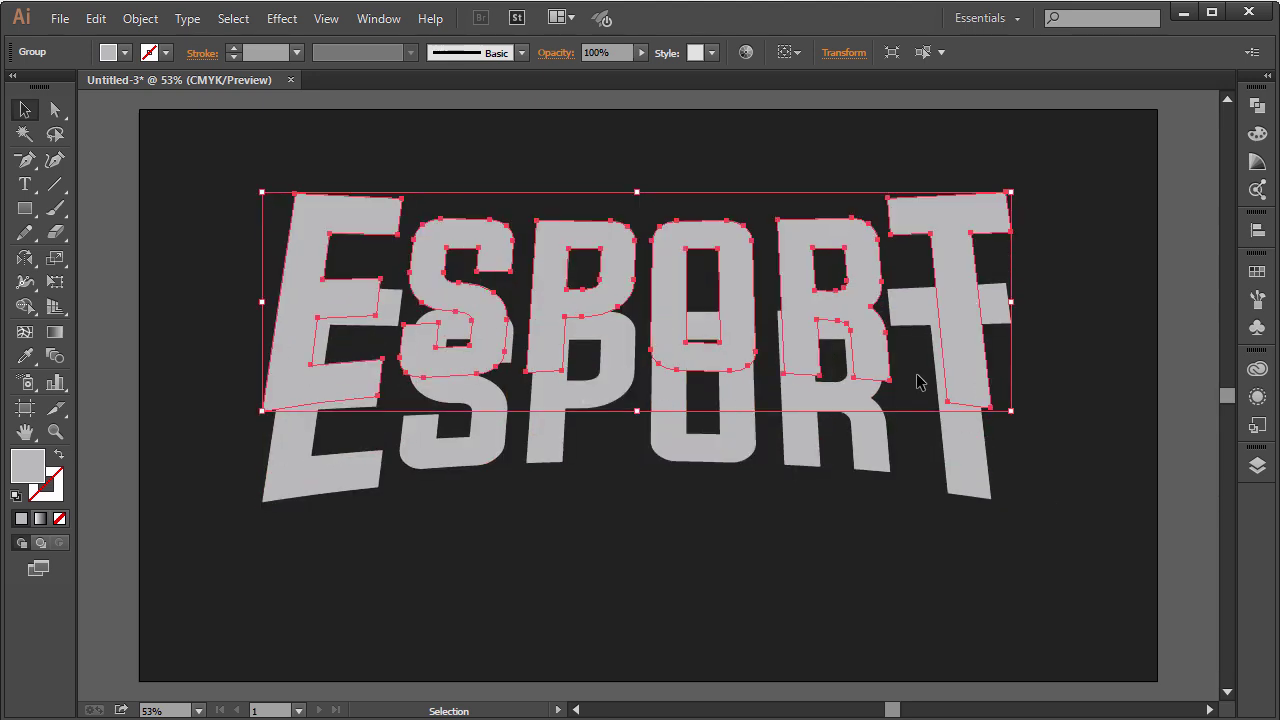
pyautogui.hotkey('ctrl', 'z')
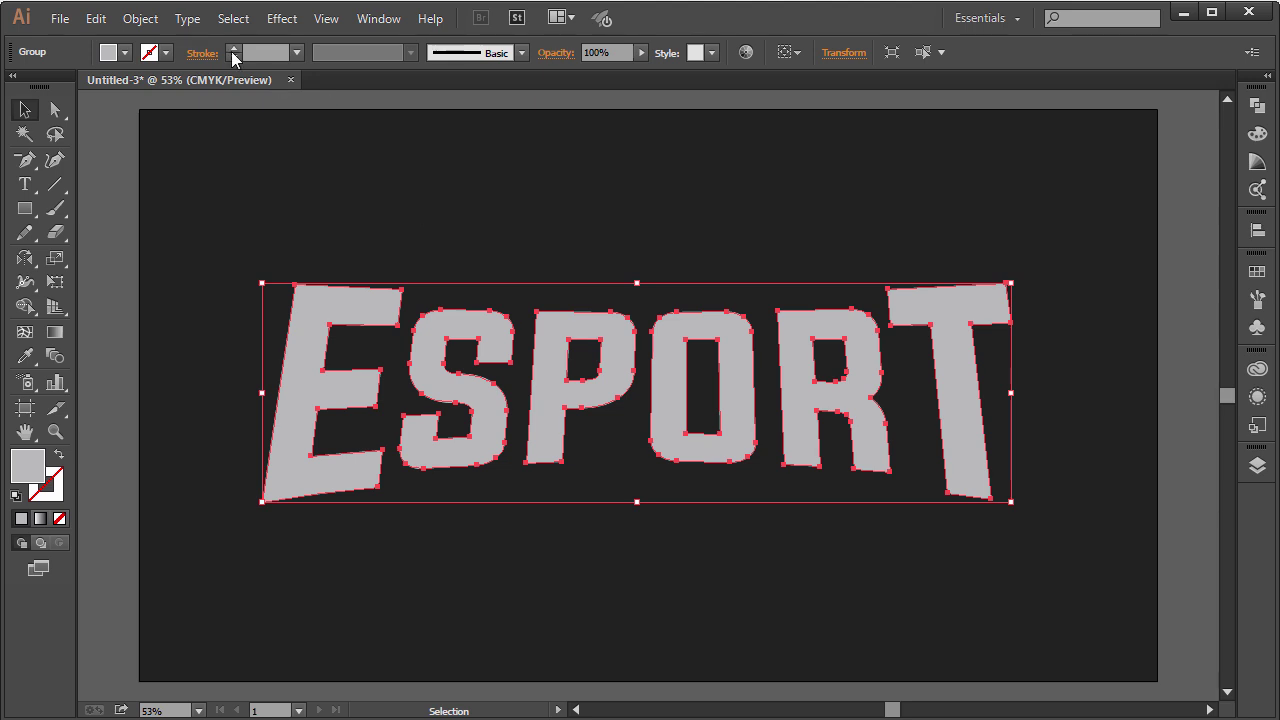
# Apply Offset Path to the front ESPORT copy with an offset of -10 px and miter joins, previewing it.
pyautogui.click(140, 19)
pyautogui.moveTo(267, 424)
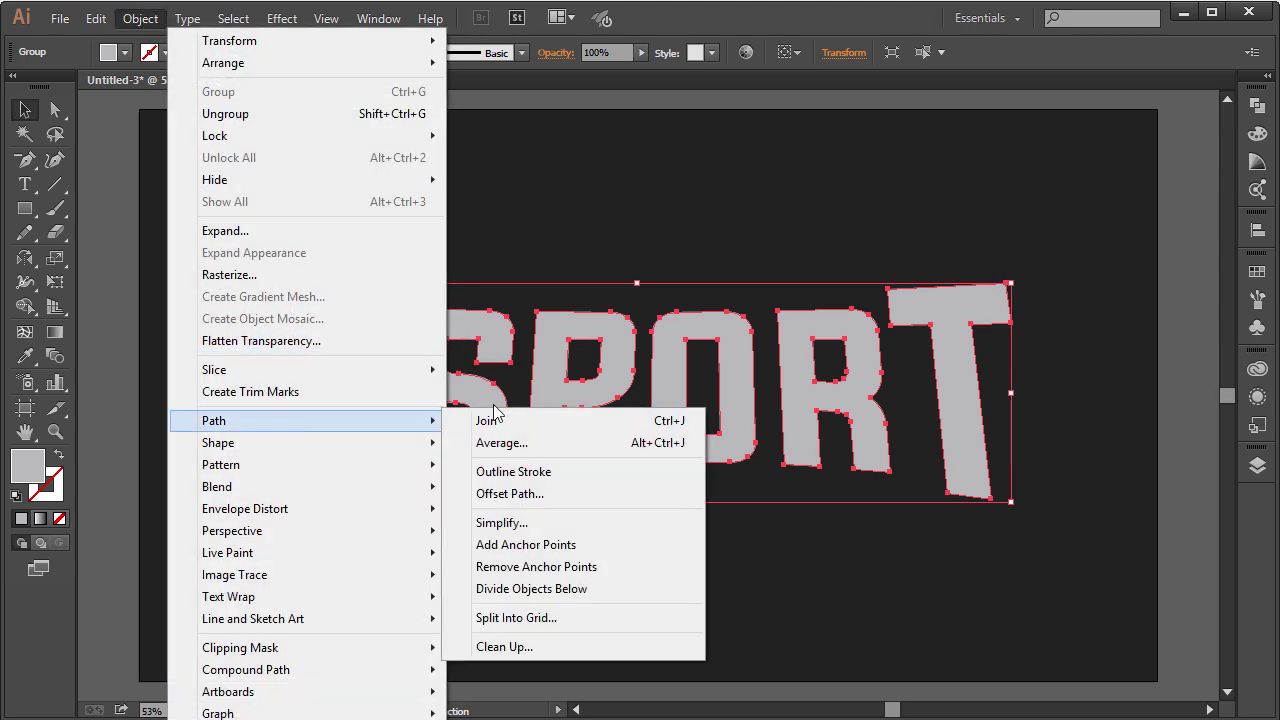
pyautogui.click(561, 491)
pyautogui.click(904, 412)
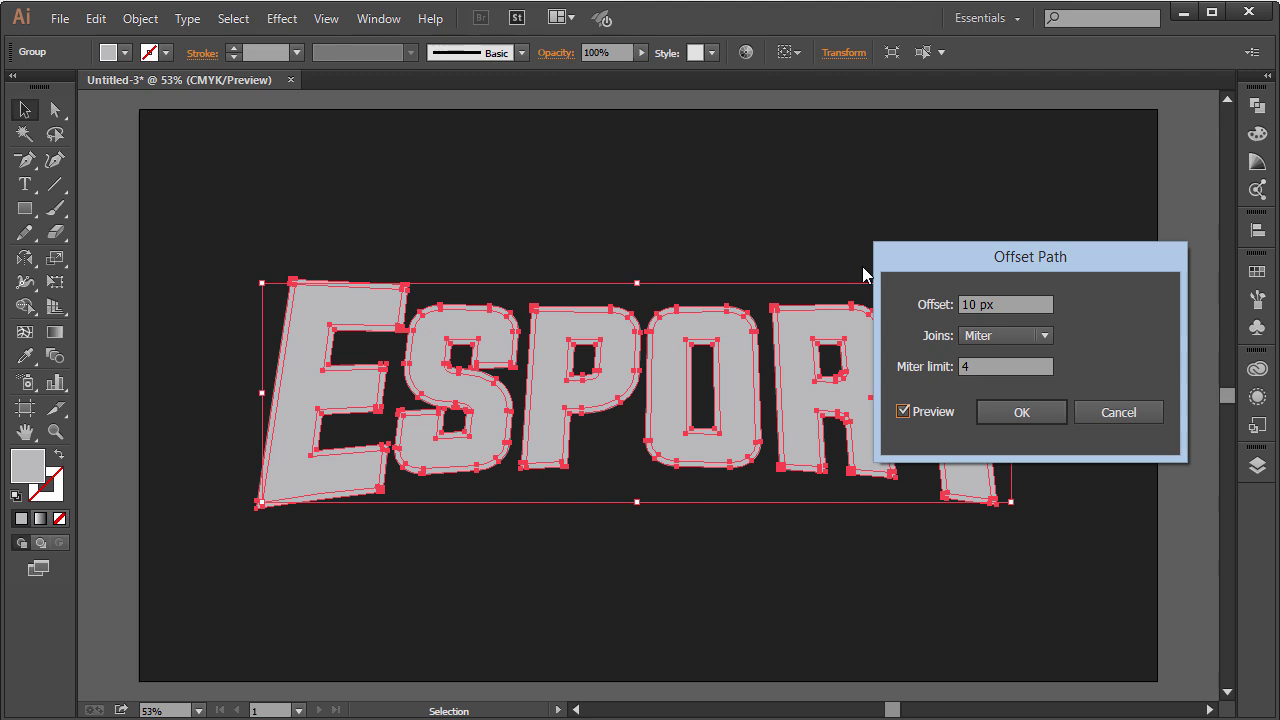
pyautogui.click(964, 305)
pyautogui.write('-')
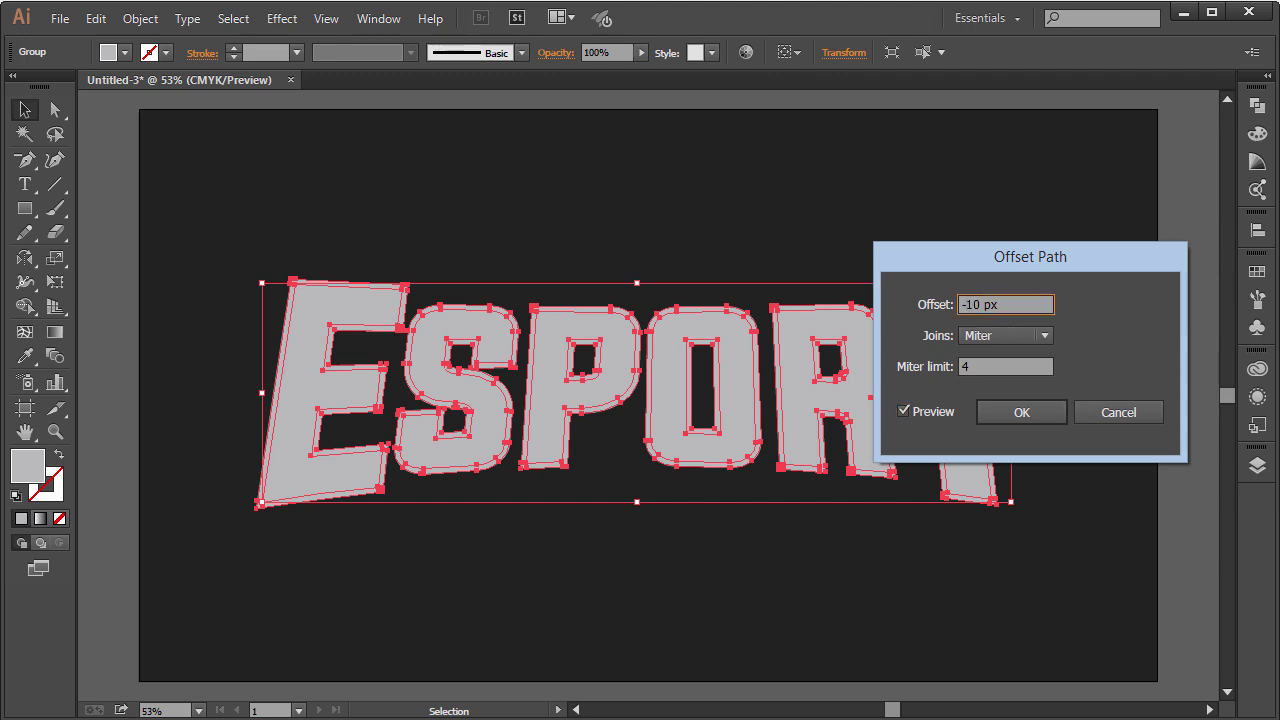
pyautogui.press('Tab')
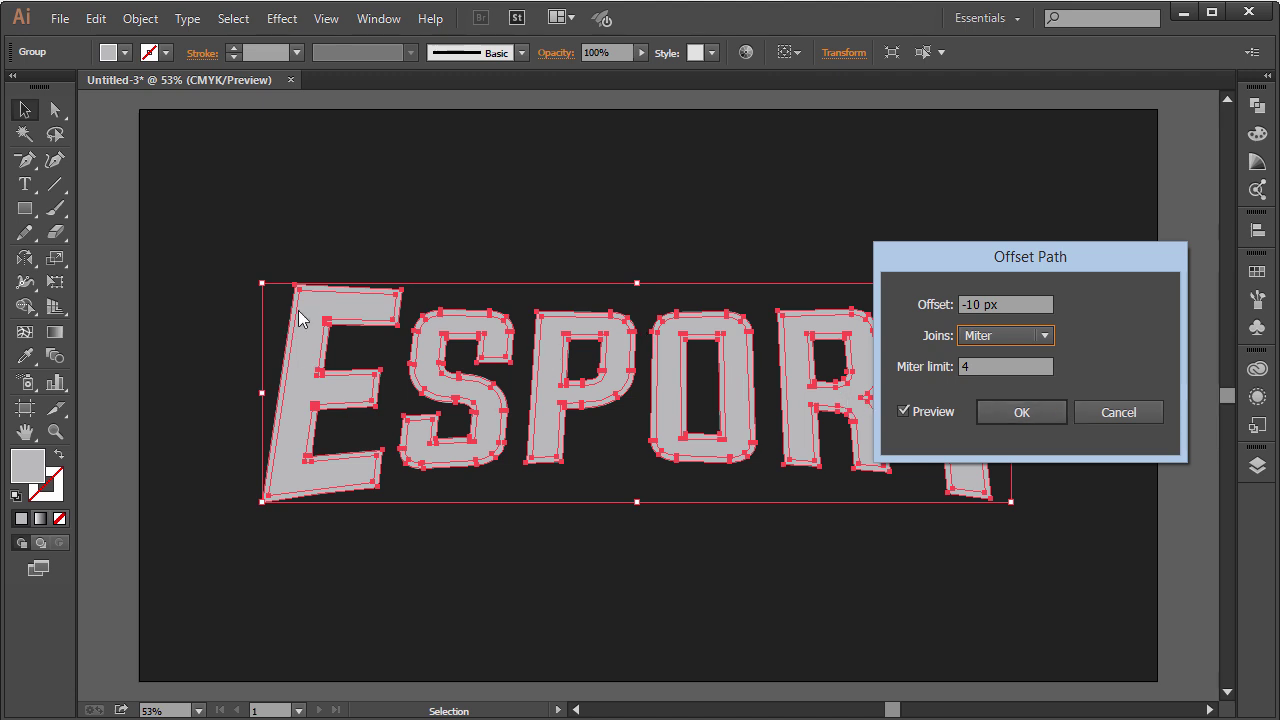
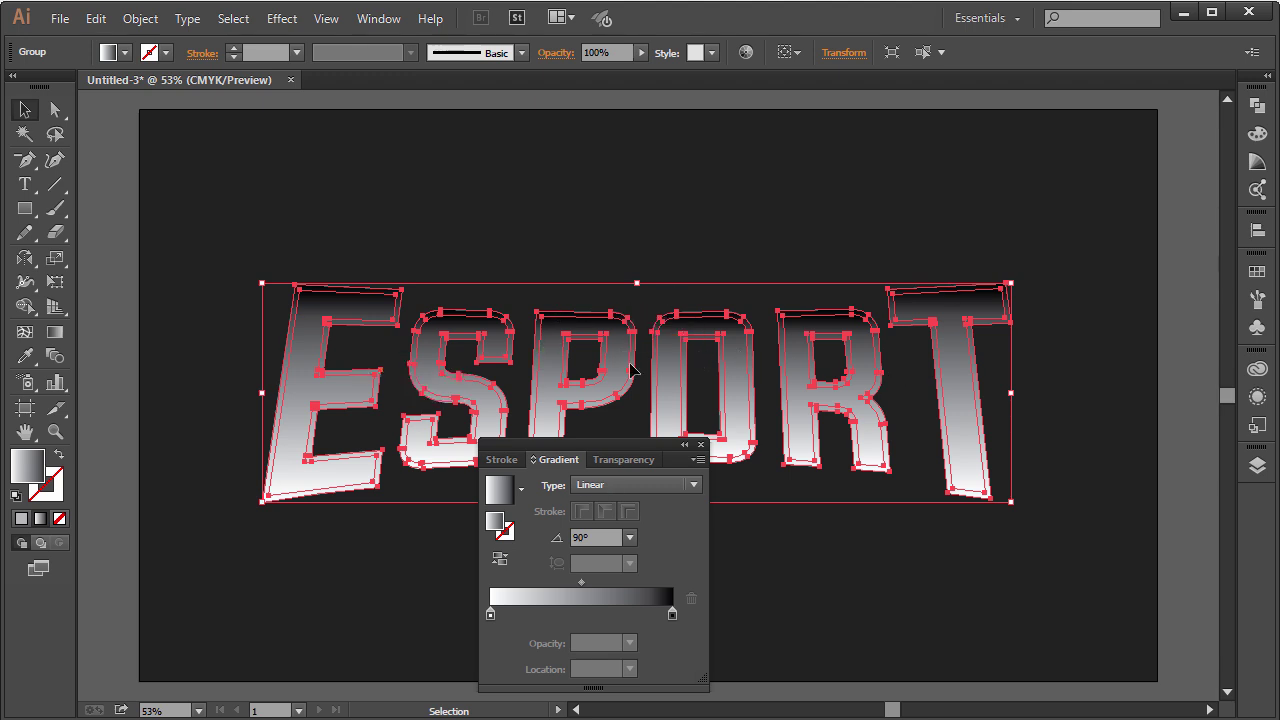
# Set the end stop of the ESPORT copy's linear gradient to white, ffffff.
pyautogui.moveTo(629, 445); pyautogui.dragTo(866, 251)
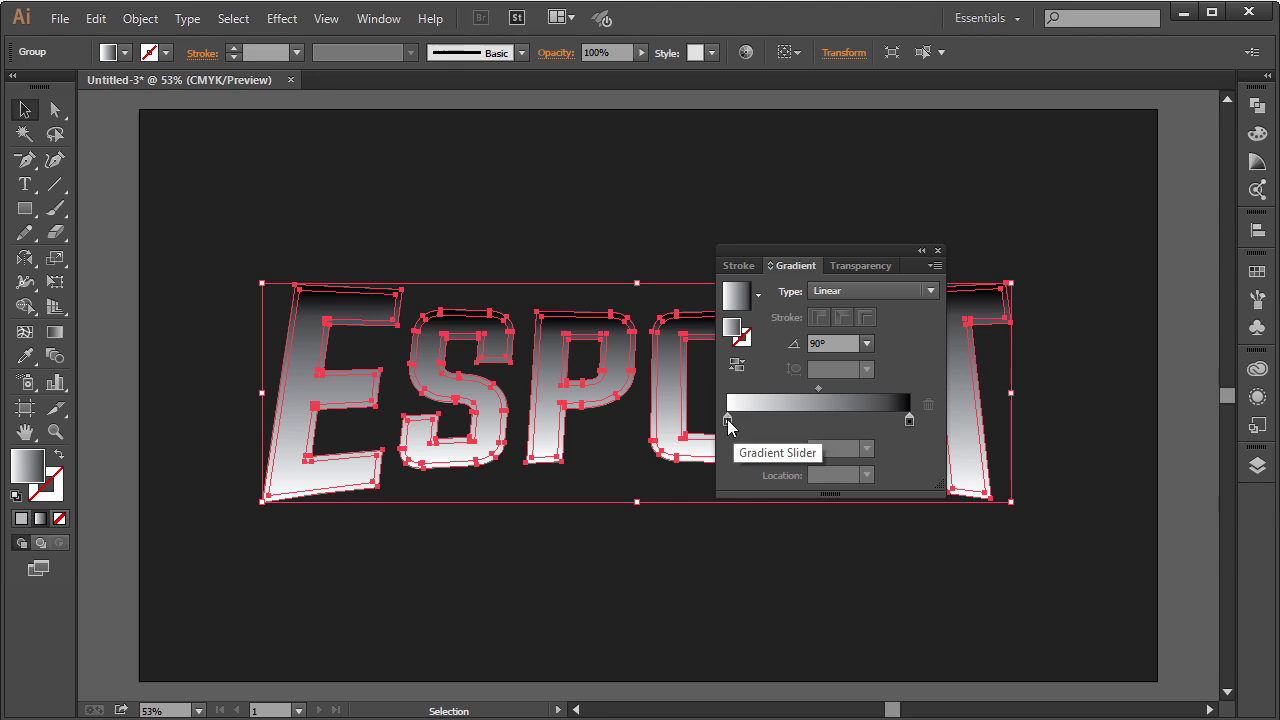
pyautogui.click(908, 422)
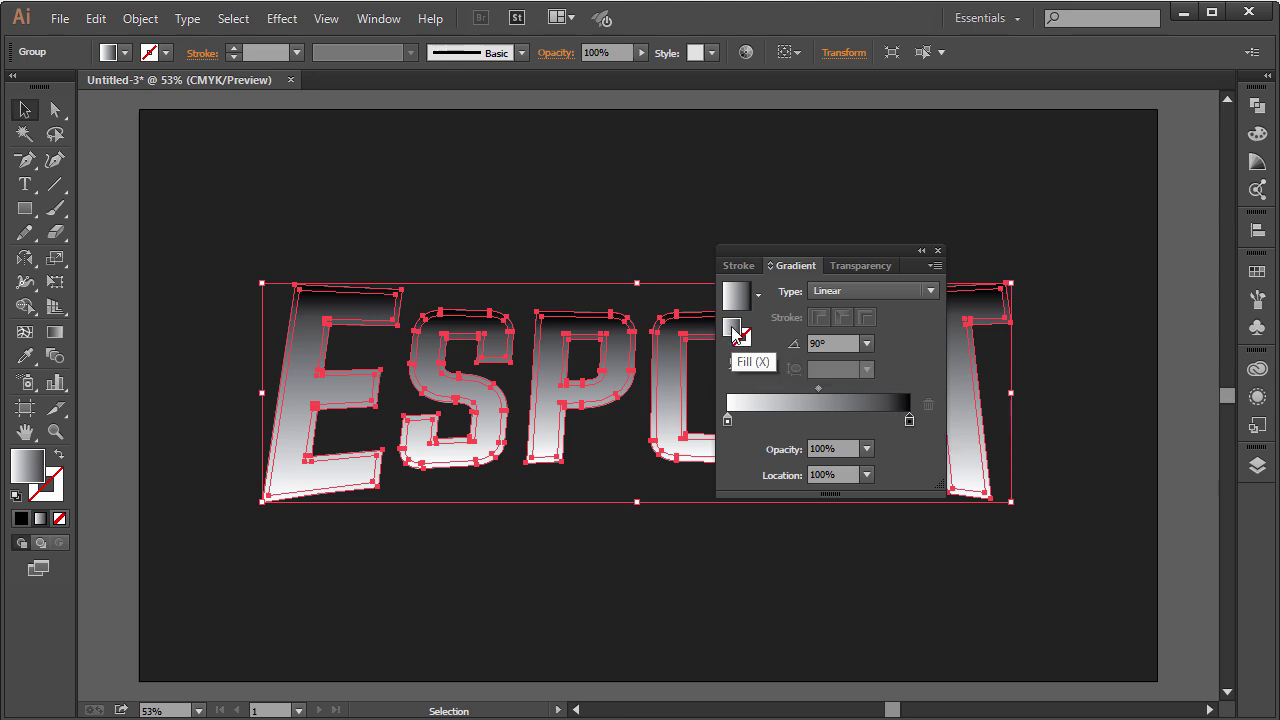
pyautogui.doubleClick(735, 335)
pyautogui.moveTo(83, 277); pyautogui.dragTo(5, 230)
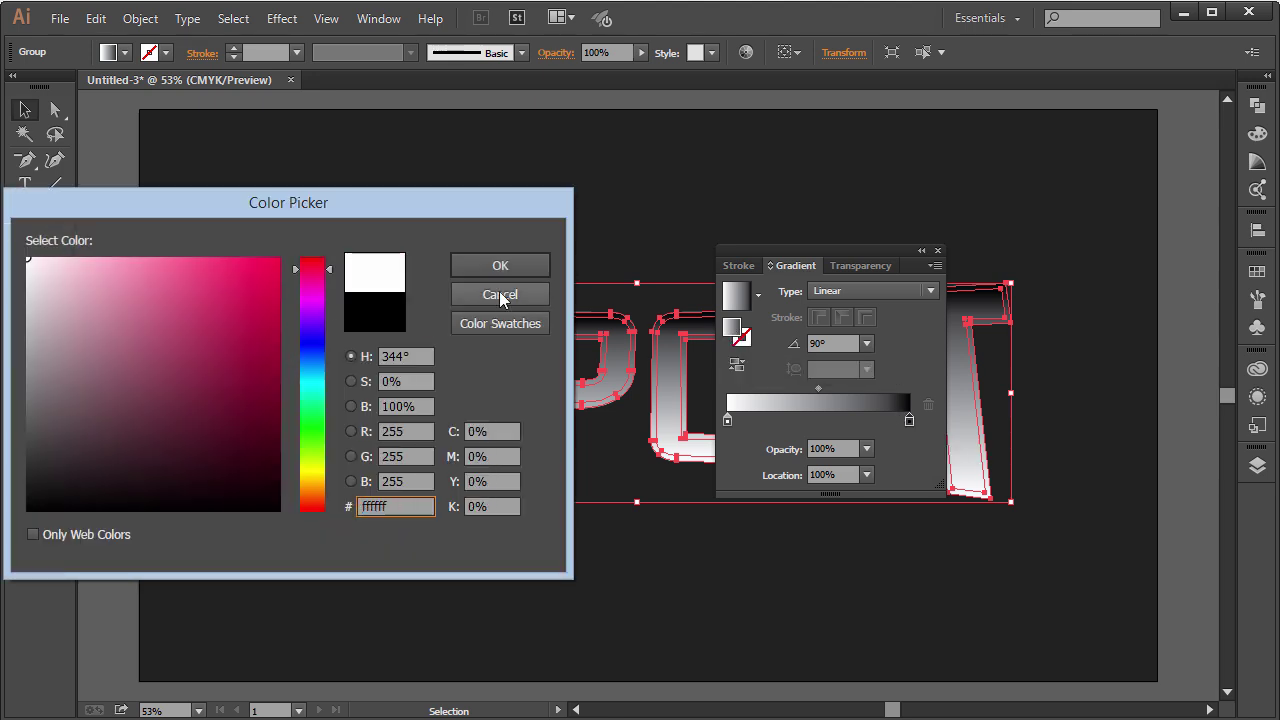
pyautogui.click(458, 265)
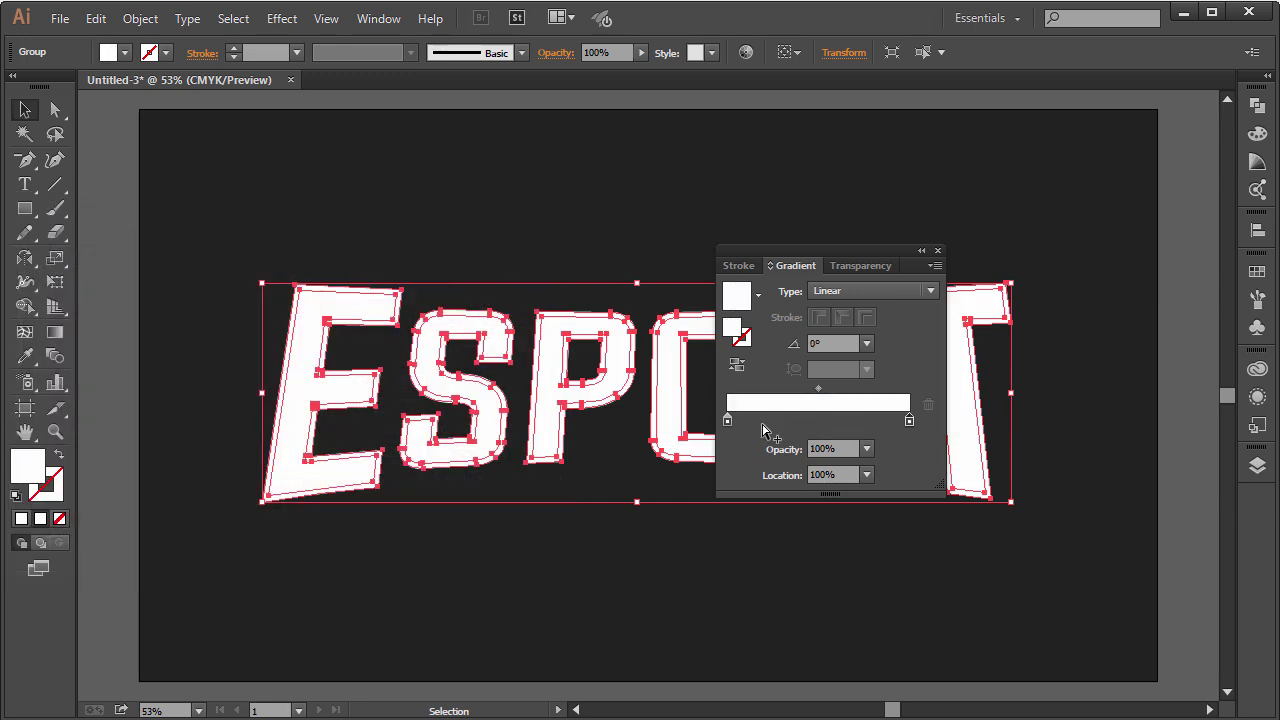
# Set the gradient's start stop to light grey, afafaf.
pyautogui.doubleClick(728, 421)
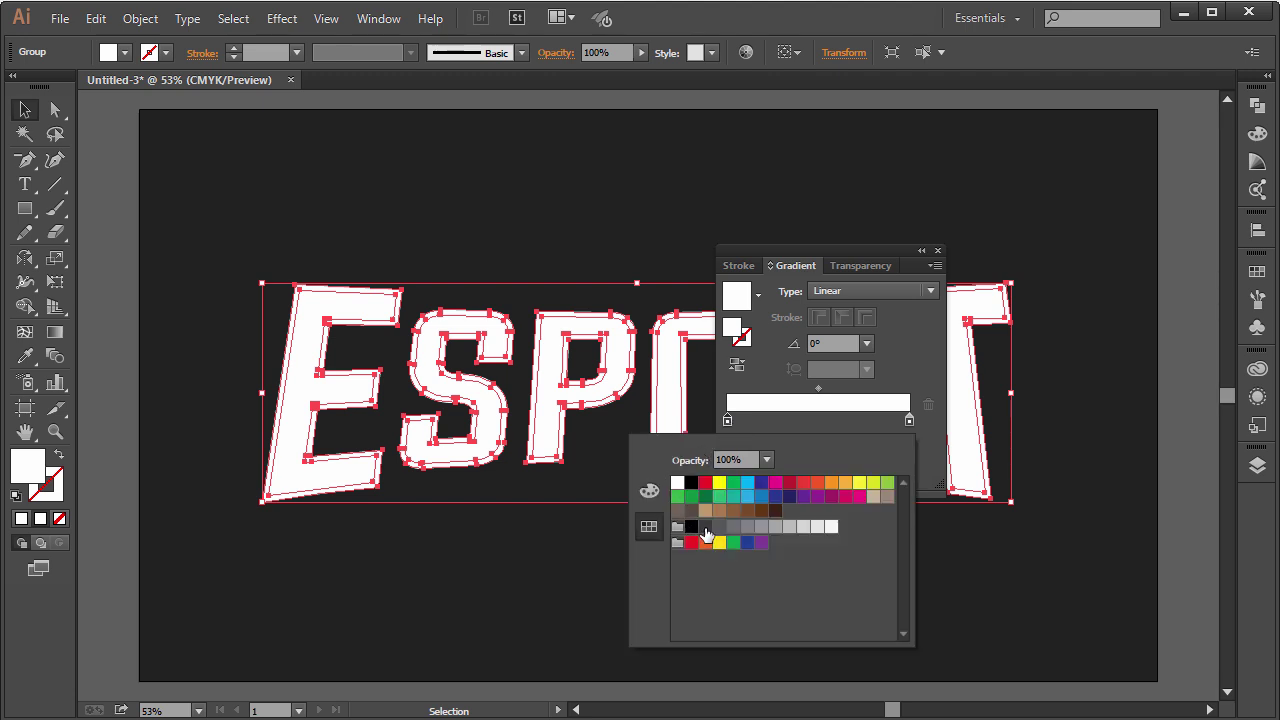
pyautogui.doubleClick(724, 534)
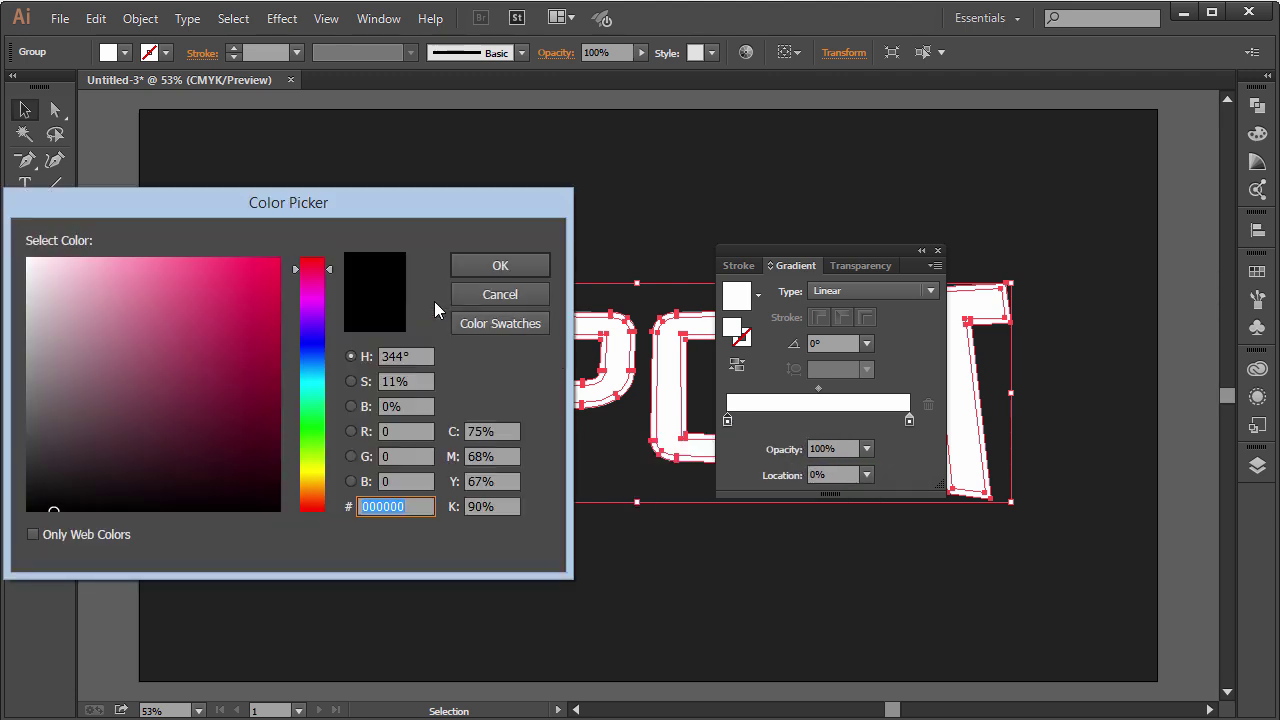
pyautogui.moveTo(124, 368); pyautogui.dragTo(22, 334)
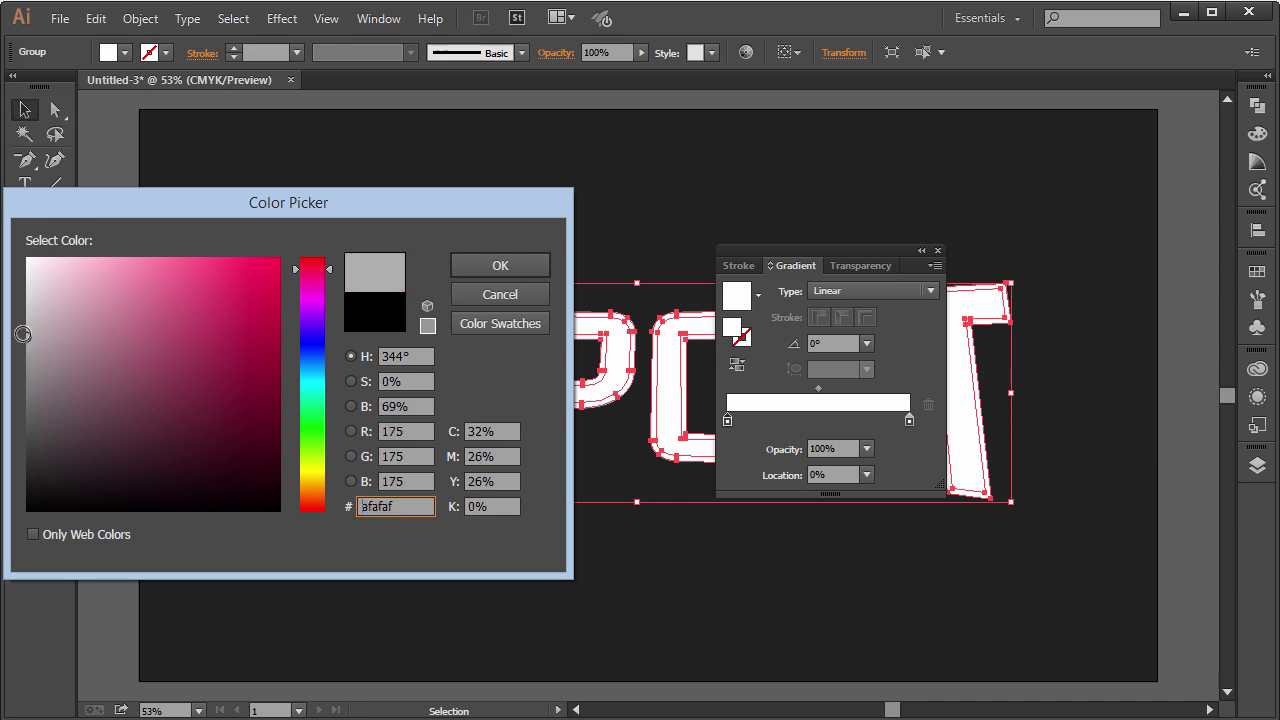
pyautogui.click(475, 269)
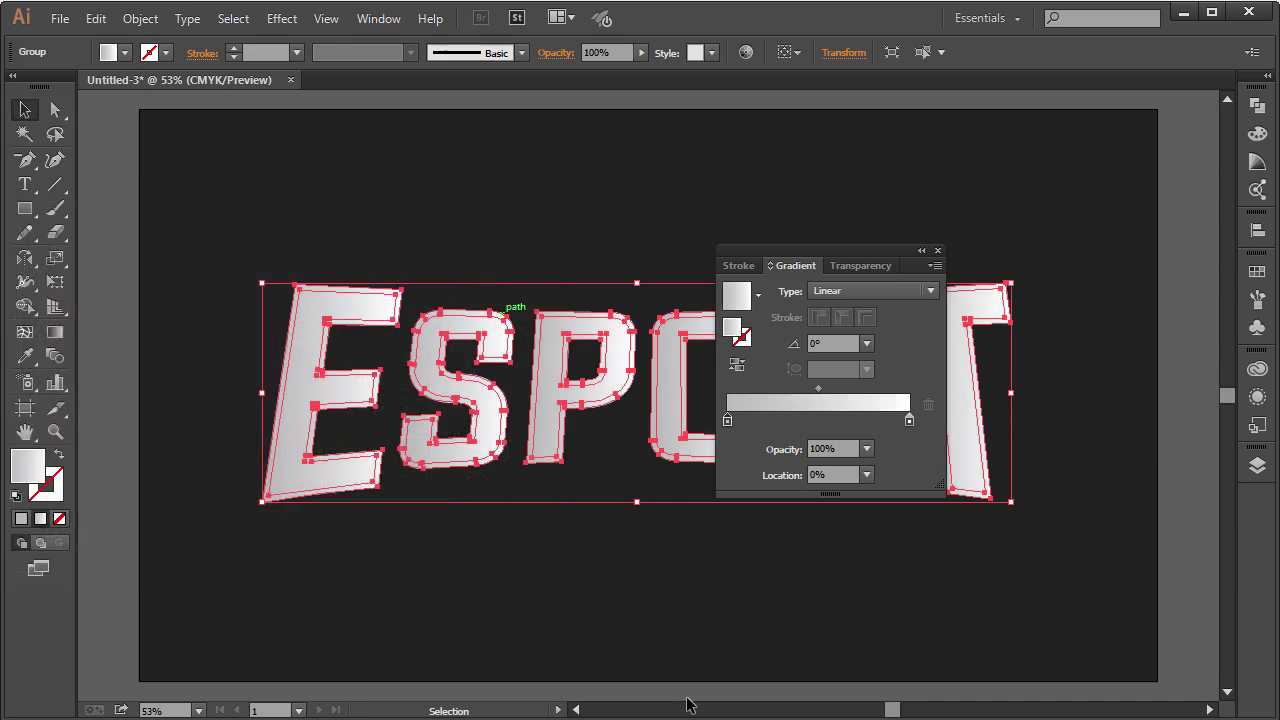
# Set the linear gradient's angle to 90°, deselect the lettering and close the gradient settings.
pyautogui.click(845, 343)
pyautogui.write('90')
pyautogui.press('Return')
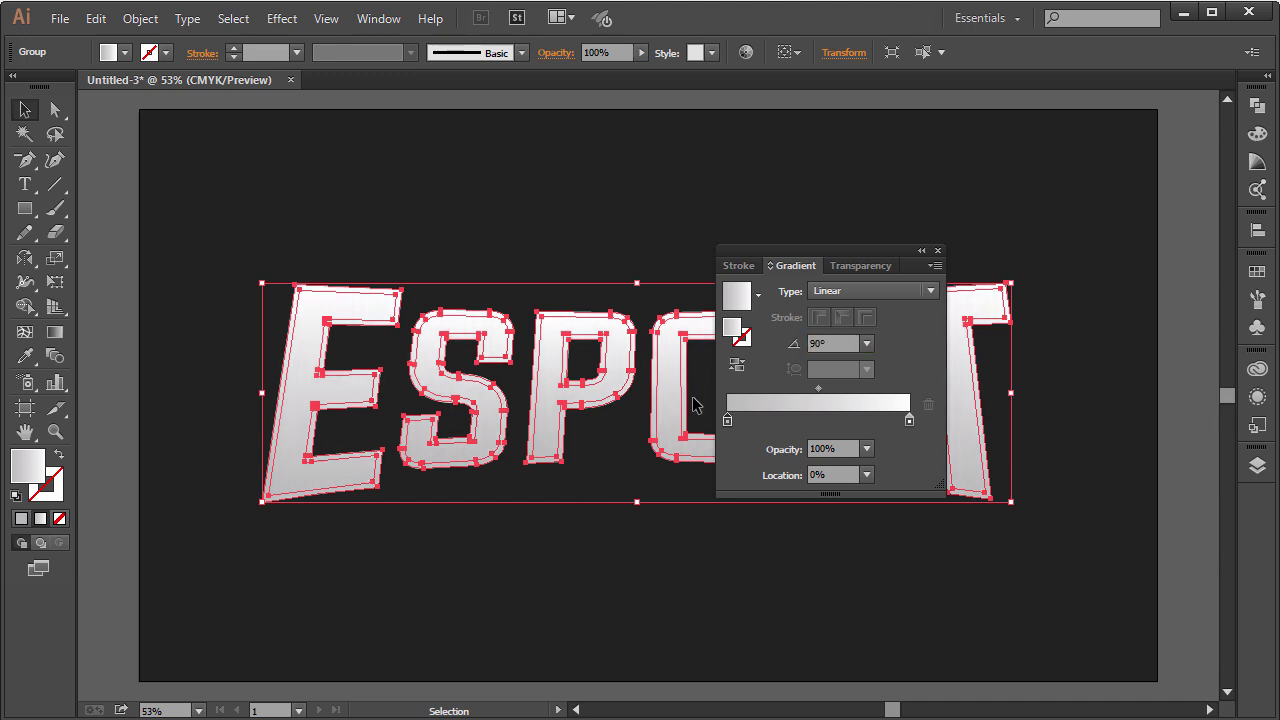
pyautogui.click(563, 580)
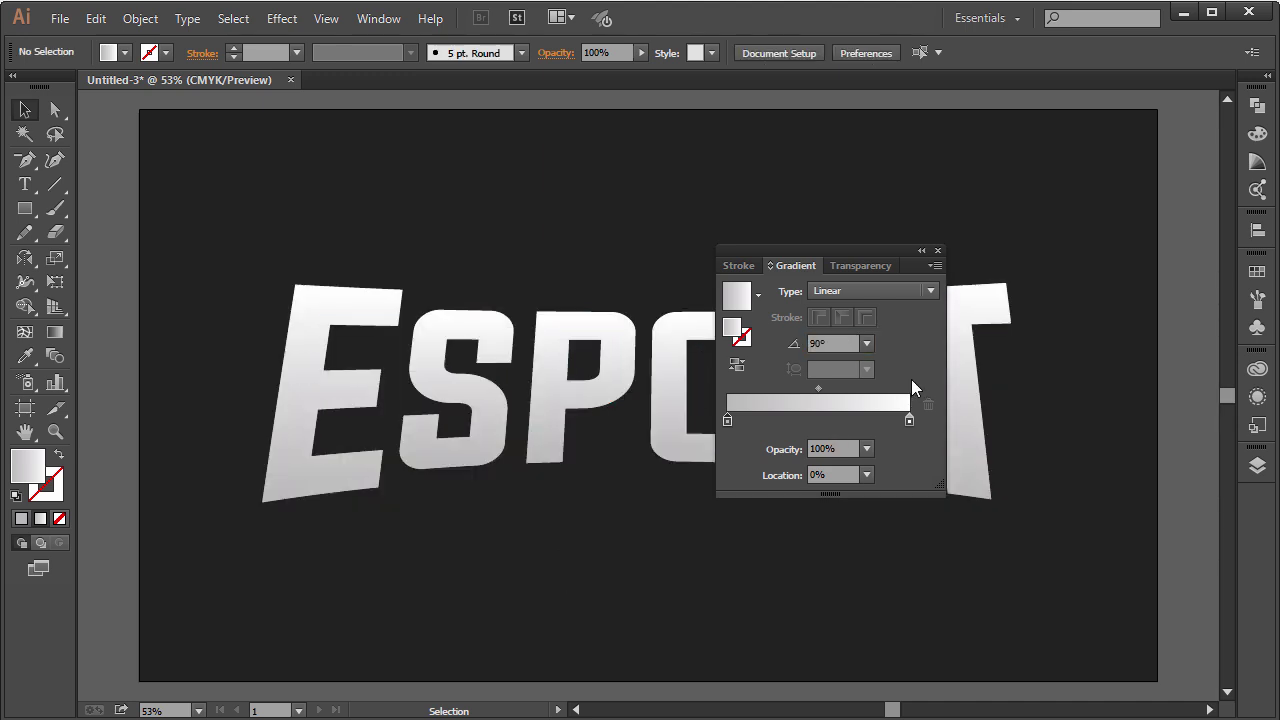
pyautogui.click(937, 250)
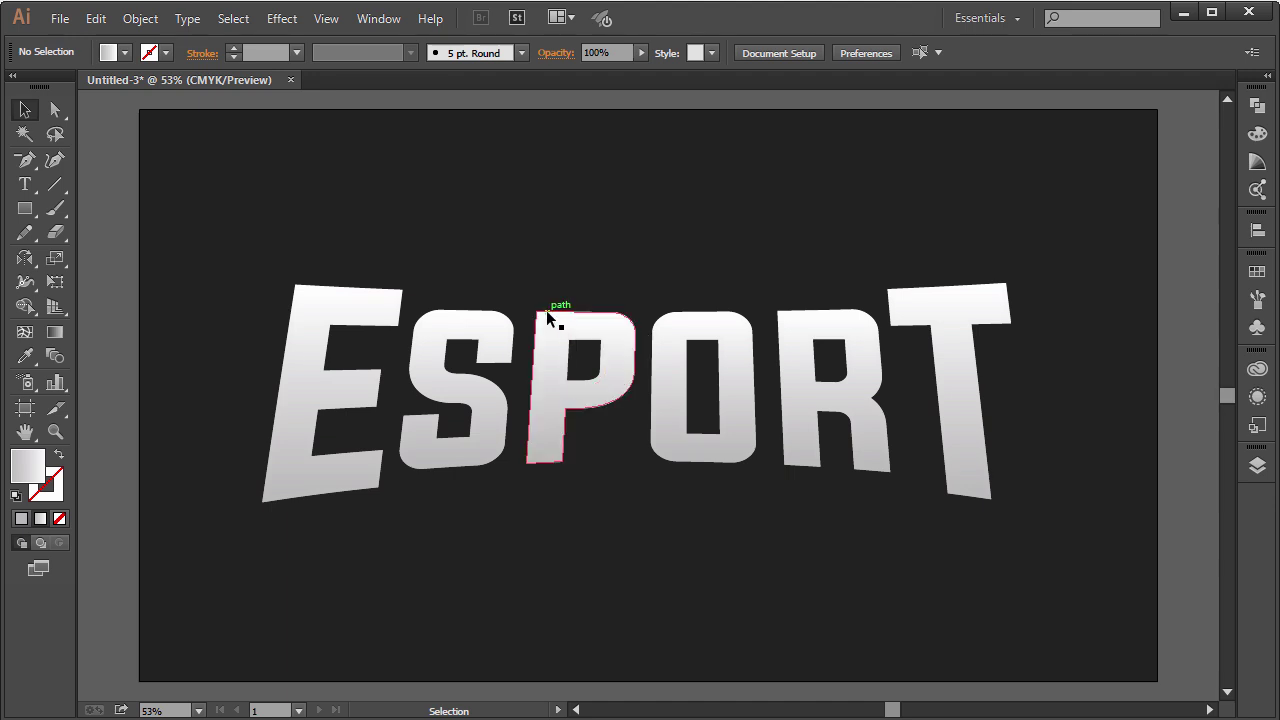
# Ungroup the gradient-filled ESPORT letters from their inset outlines and deselect everything.
pyautogui.click(575, 358)
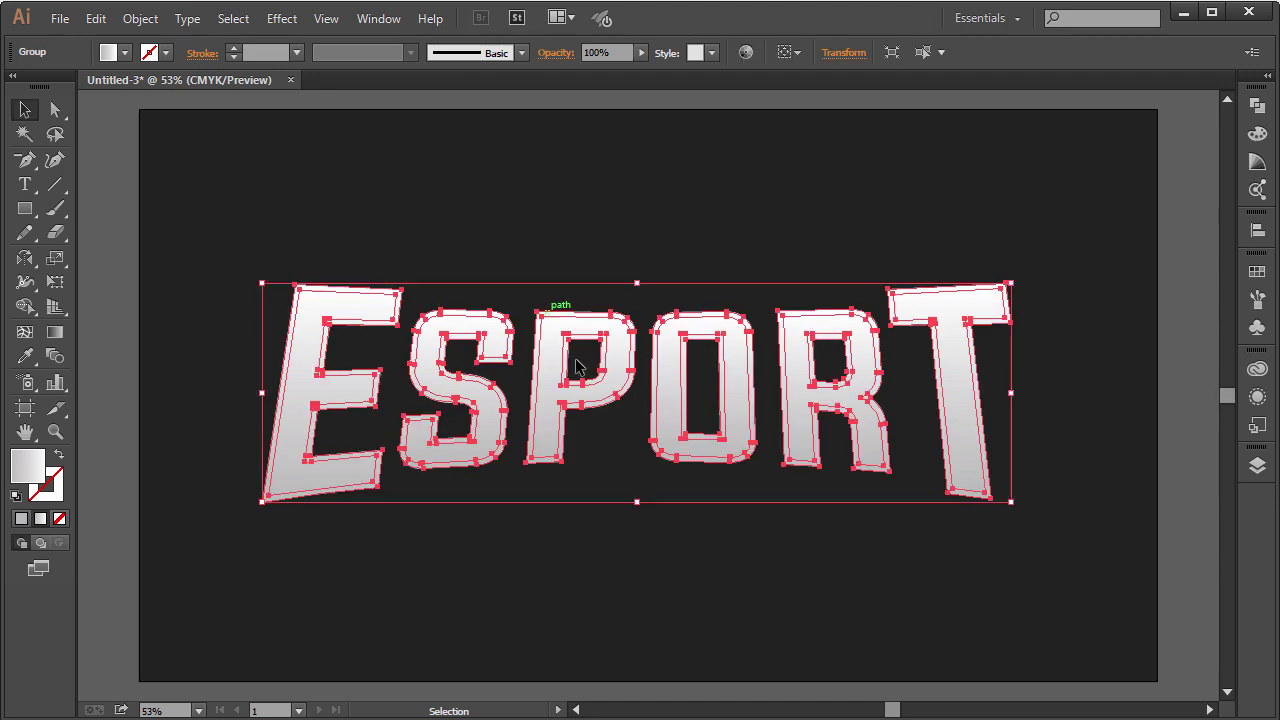
pyautogui.rightClick(542, 312)
pyautogui.click(601, 432)
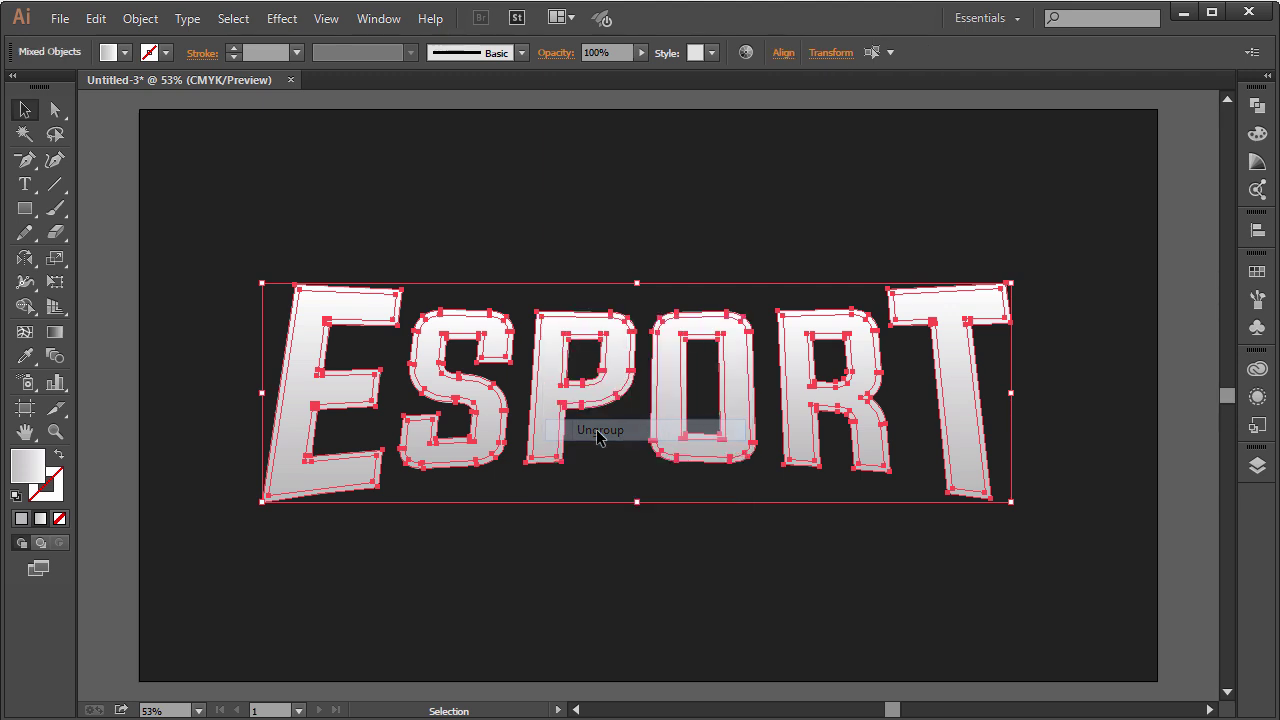
pyautogui.click(398, 593)
# Delete the outer gradient shapes of E, S, P, O, R and T, keeping the inset shapes over the grey lettering.
pyautogui.click(296, 500)
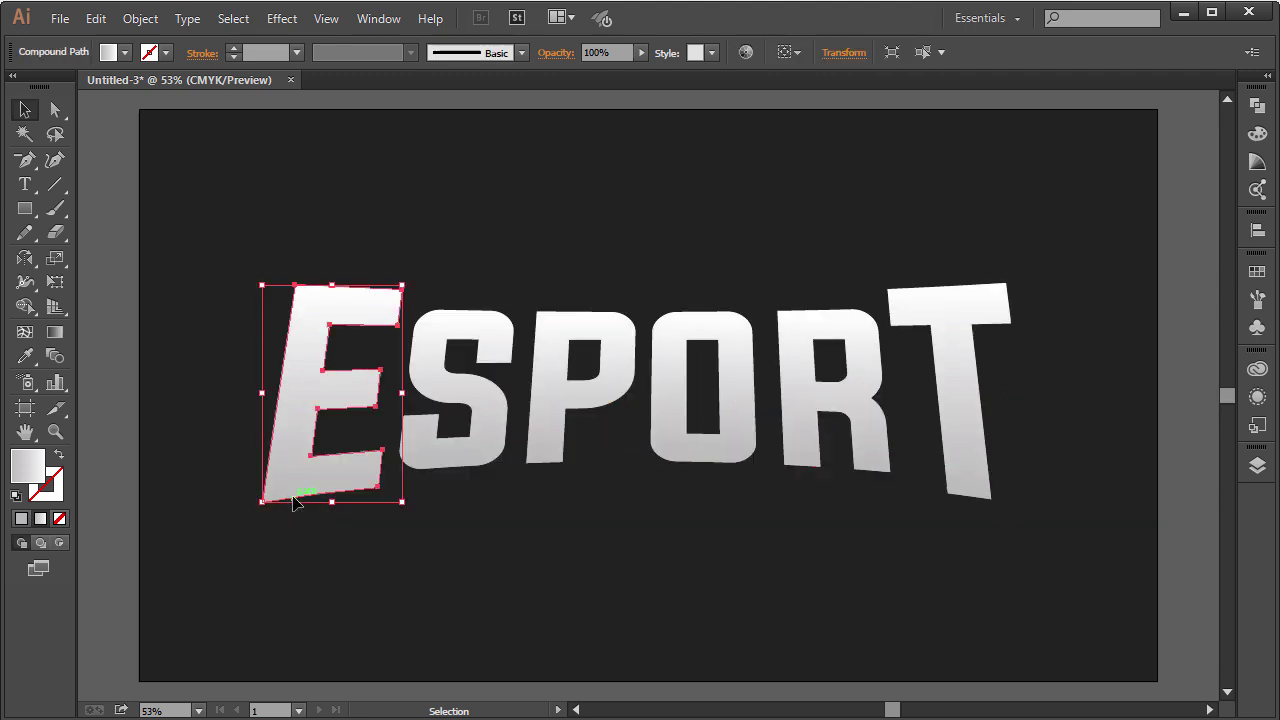
pyautogui.keyDown('shift'); pyautogui.click(293, 497); pyautogui.keyUp('shift')
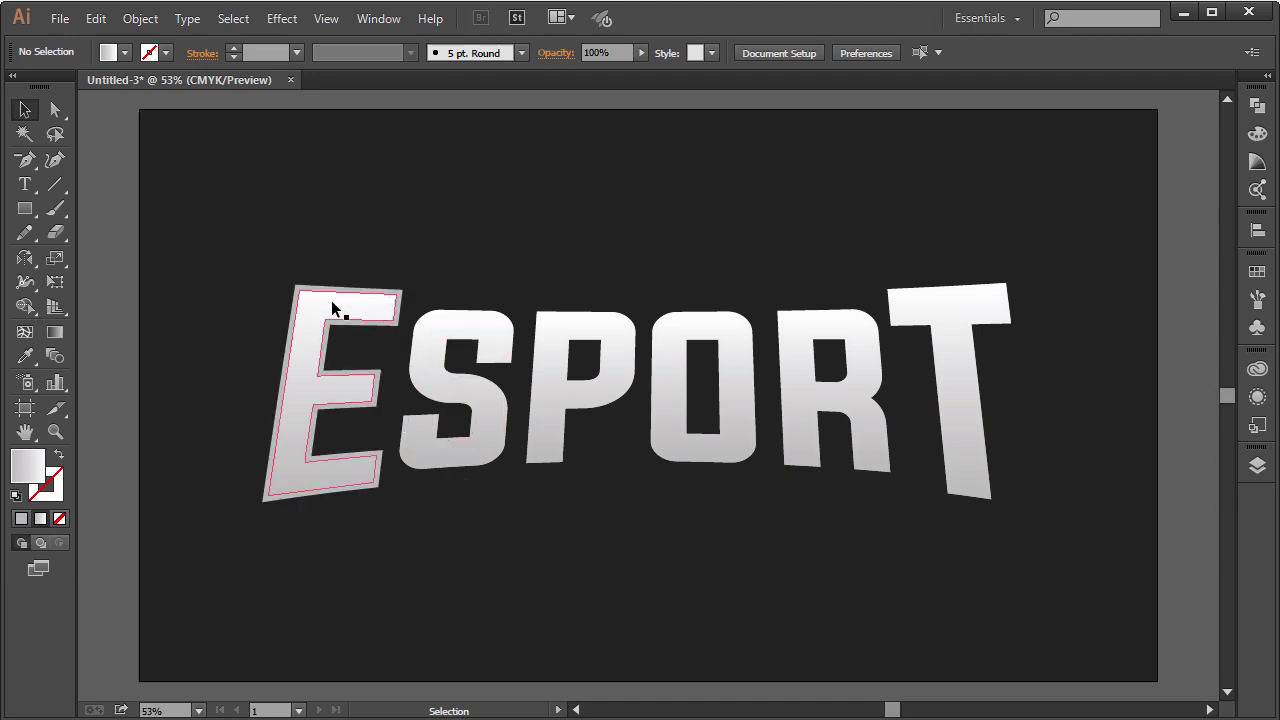
pyautogui.keyDown('shift'); pyautogui.click(478, 468); pyautogui.keyUp('shift')
pyautogui.keyDown('shift'); pyautogui.click(550, 459); pyautogui.keyUp('shift')
pyautogui.keyDown('shift'); pyautogui.click(694, 463); pyautogui.keyUp('shift')
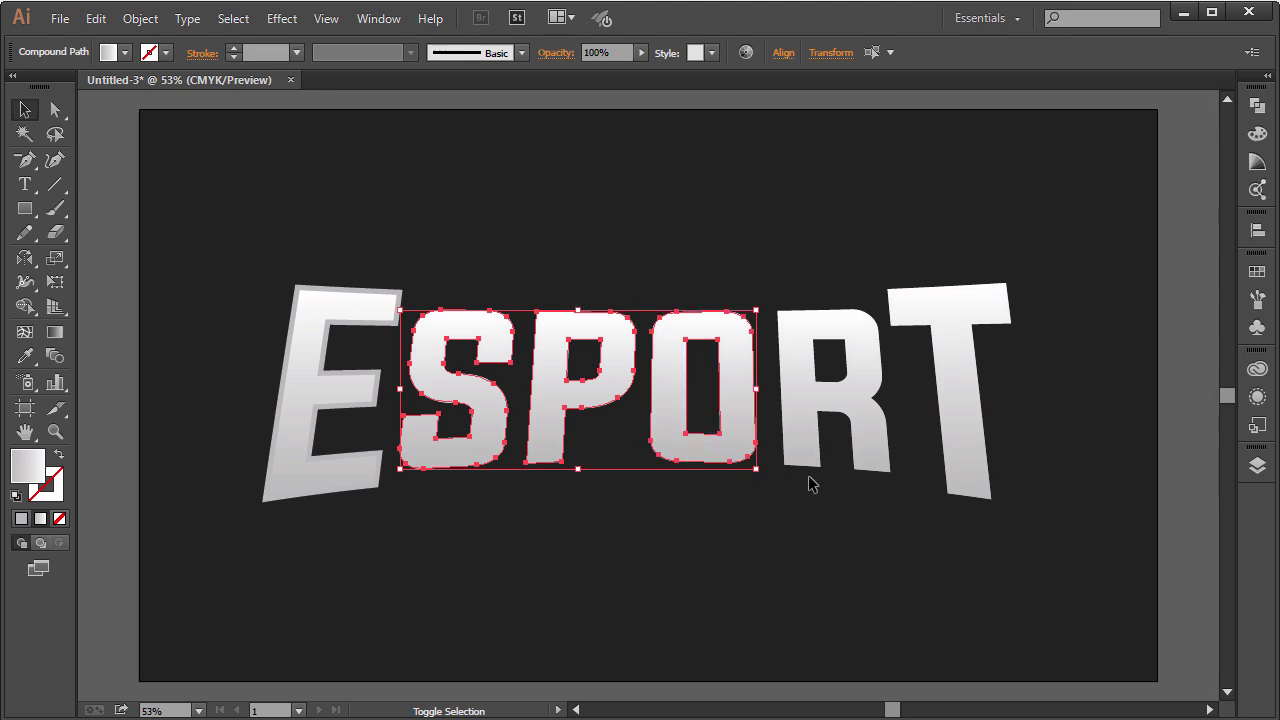
pyautogui.keyDown('shift'); pyautogui.click(808, 466); pyautogui.keyUp('shift')
pyautogui.keyDown('shift'); pyautogui.click(980, 500); pyautogui.keyUp('shift')
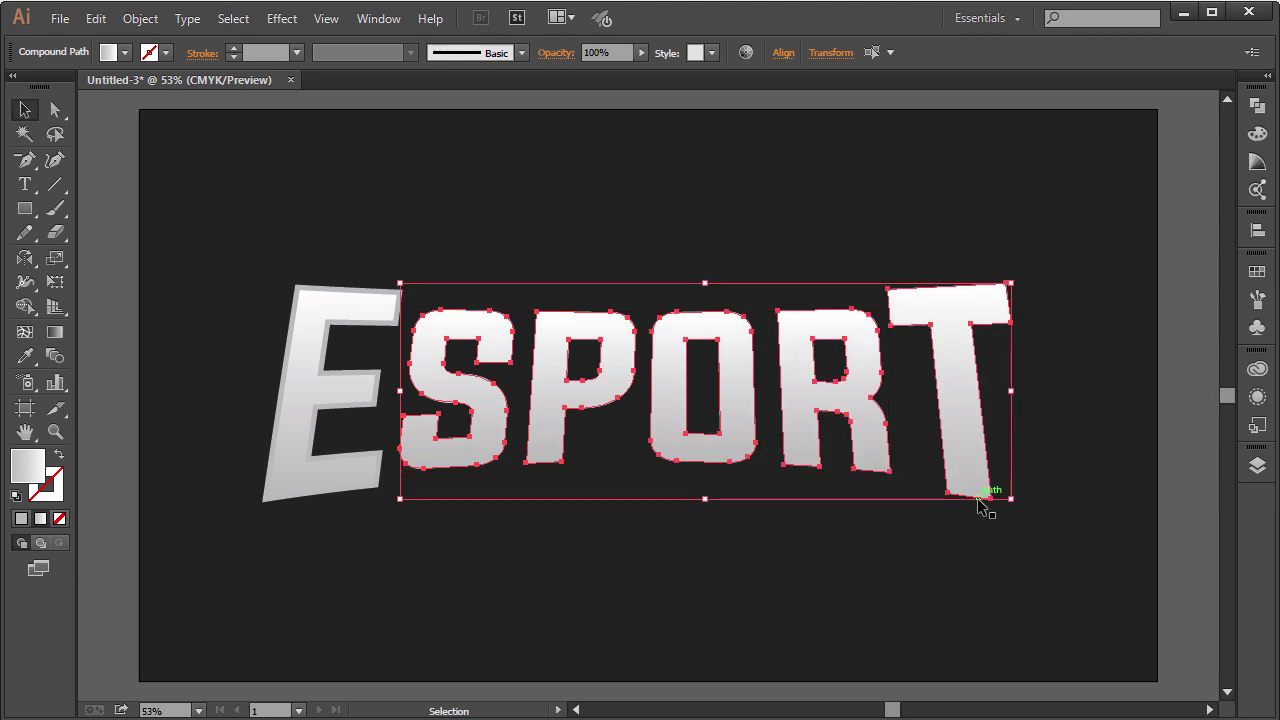
pyautogui.click(826, 306)
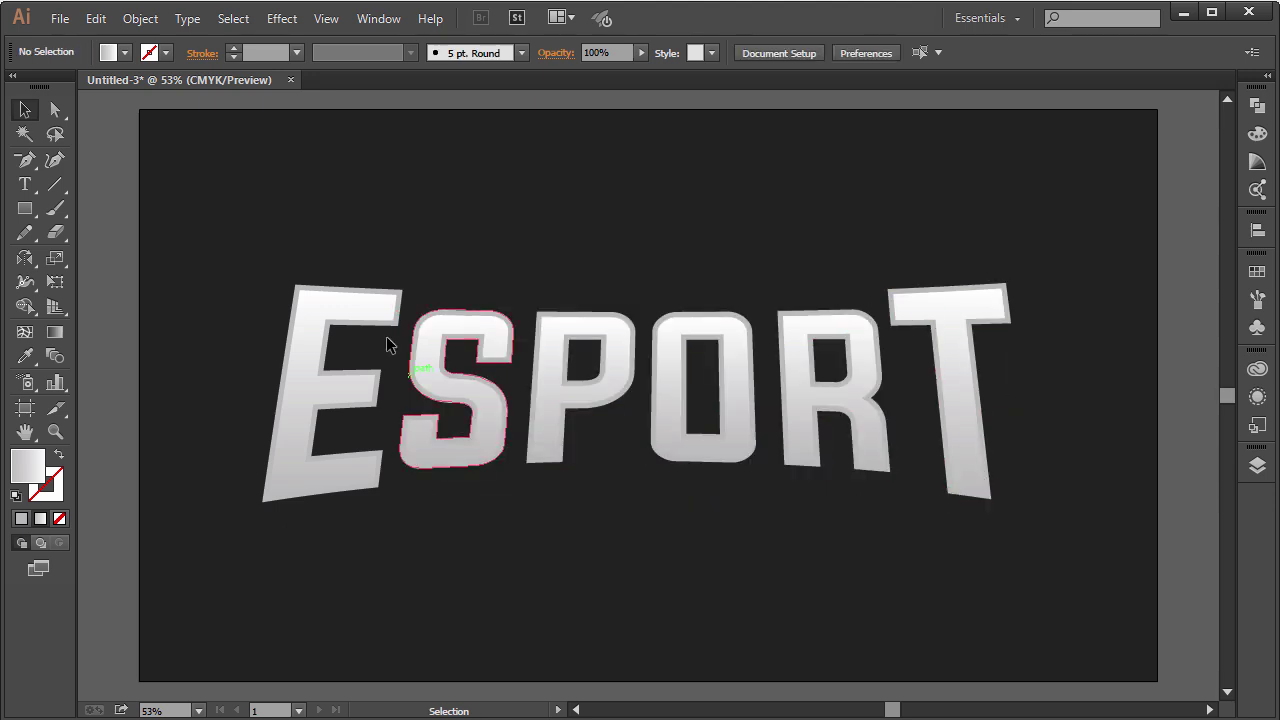
# Apply a linear gradient at a -90° angle to the grey outer ESPORT lettering, close the gradient settings and deselect.
pyautogui.click(437, 382)
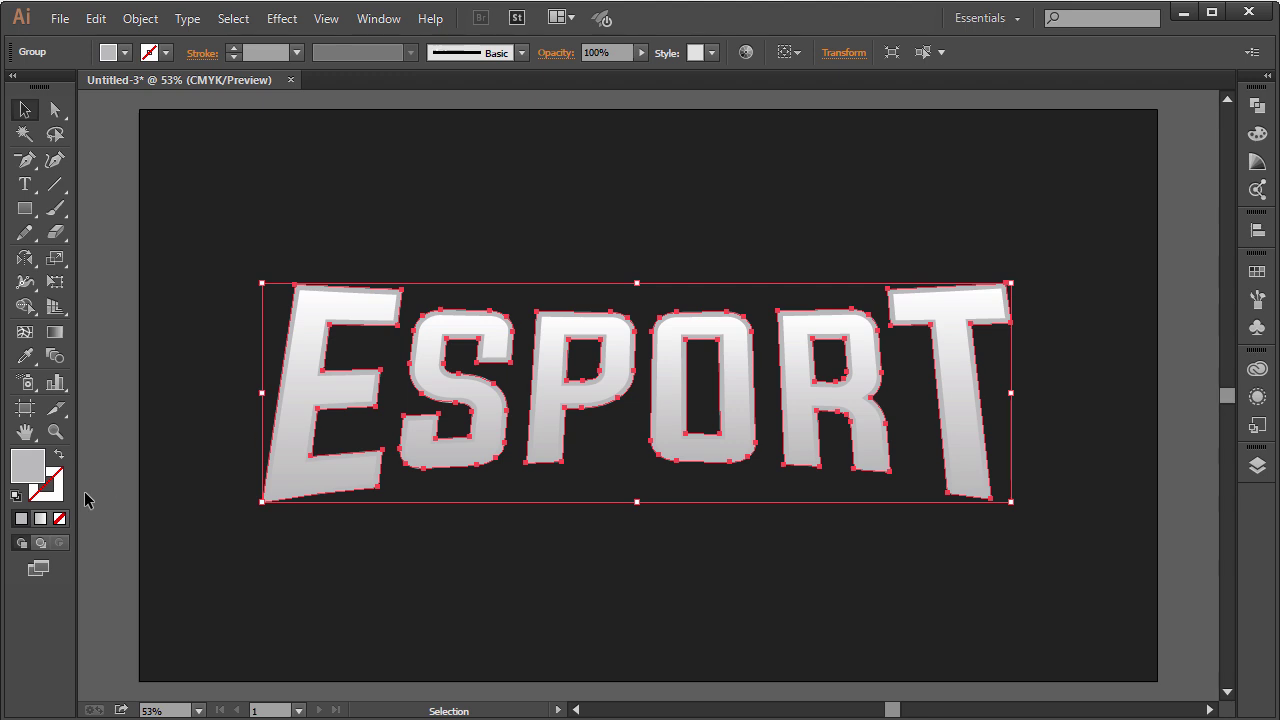
pyautogui.click(44, 520)
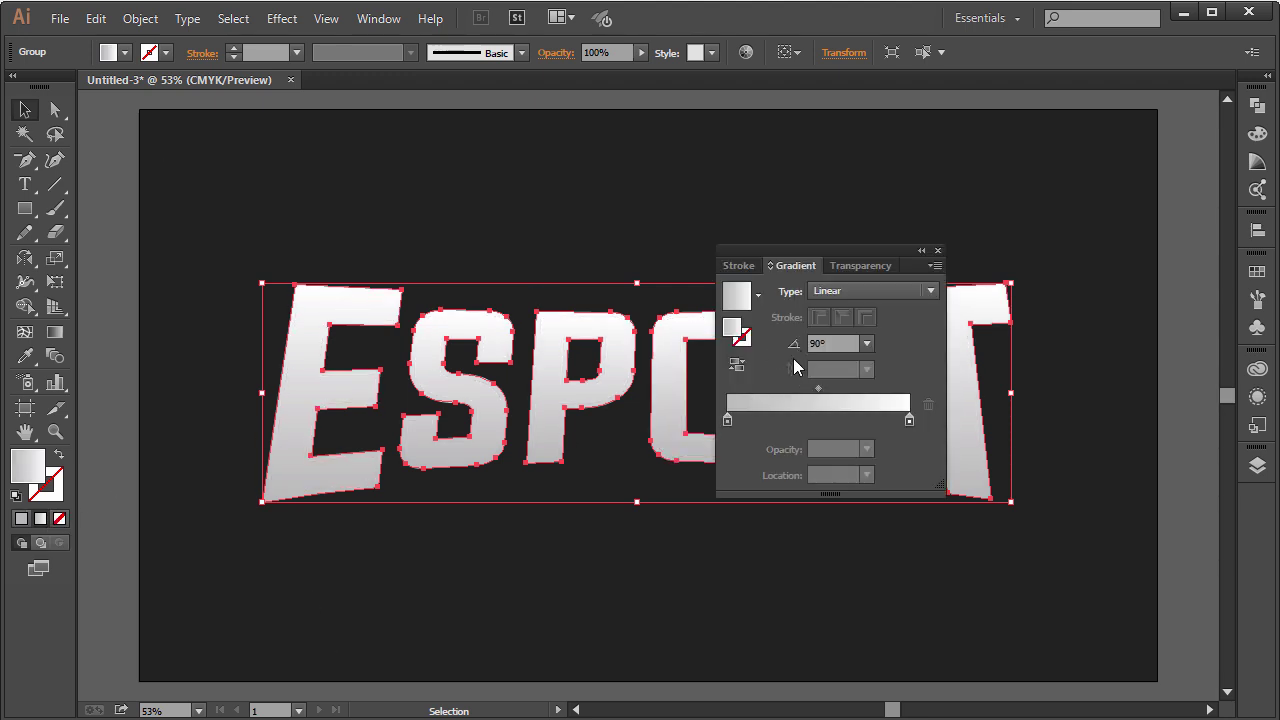
pyautogui.click(847, 343)
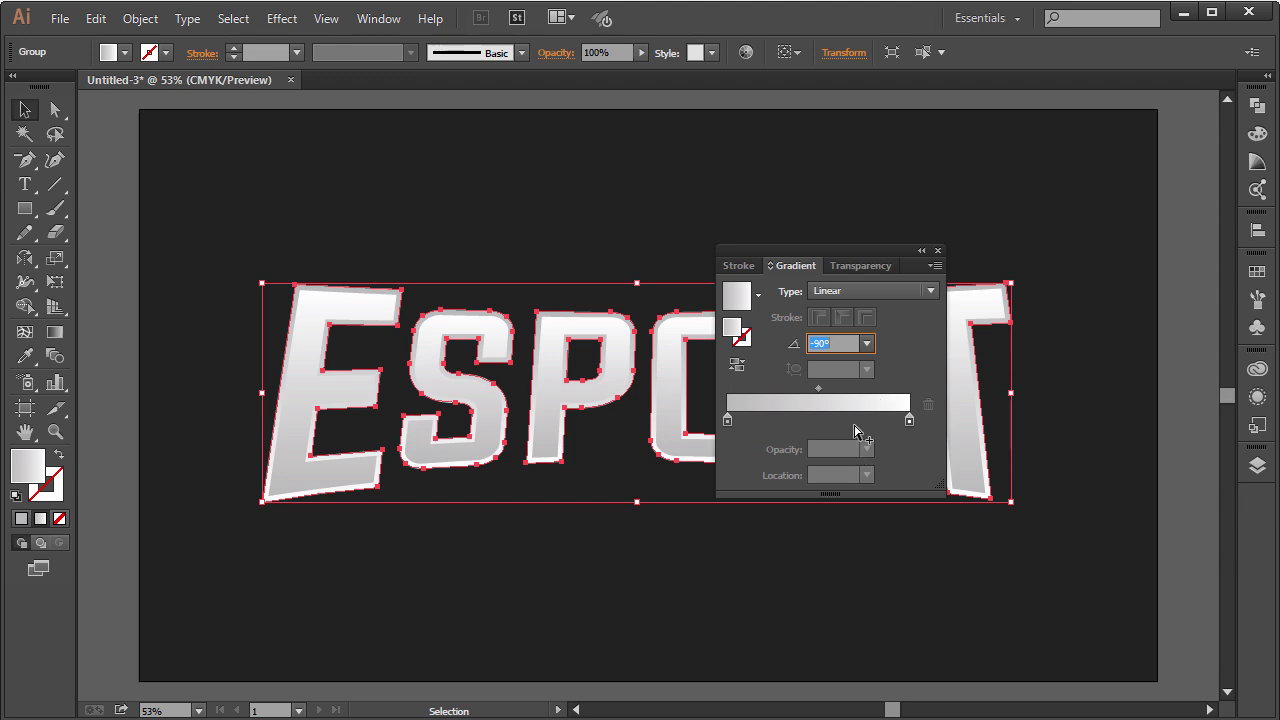
pyautogui.click(937, 250)
pyautogui.click(990, 230)
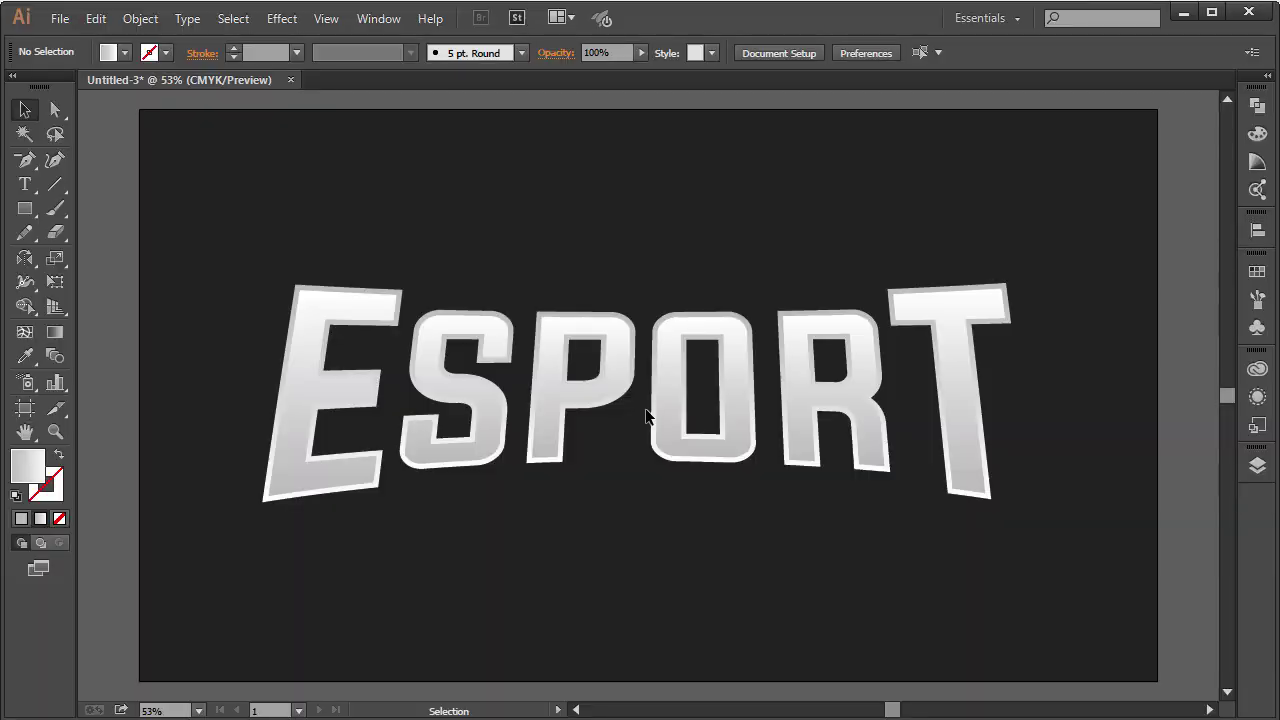
pyautogui.click(300, 466)
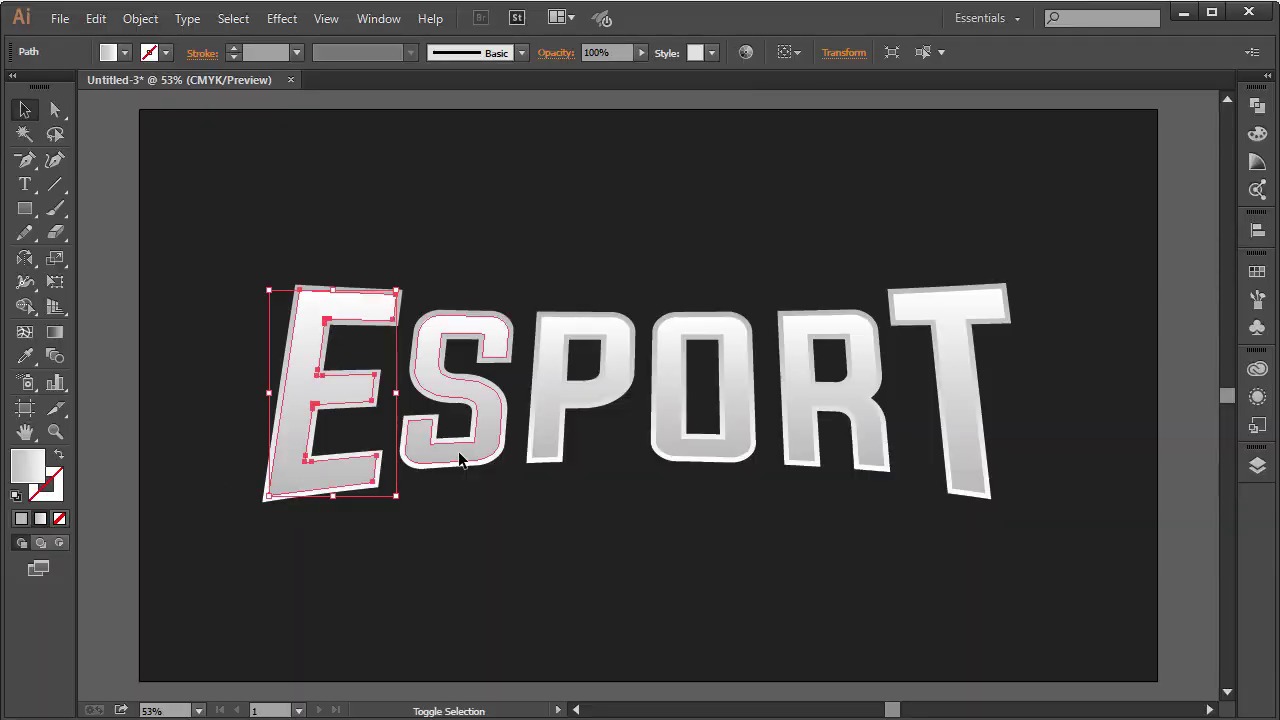
pyautogui.doubleClick(462, 455)
pyautogui.click(90, 106)
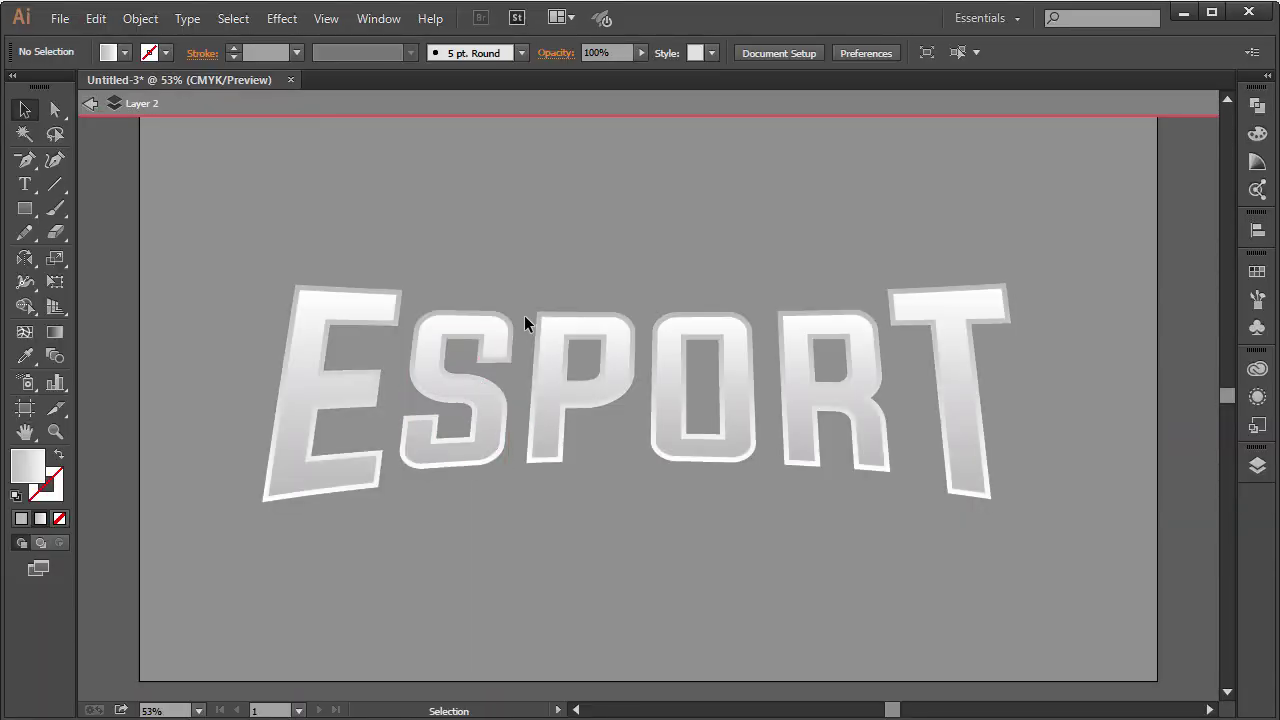
pyautogui.click(92, 106)
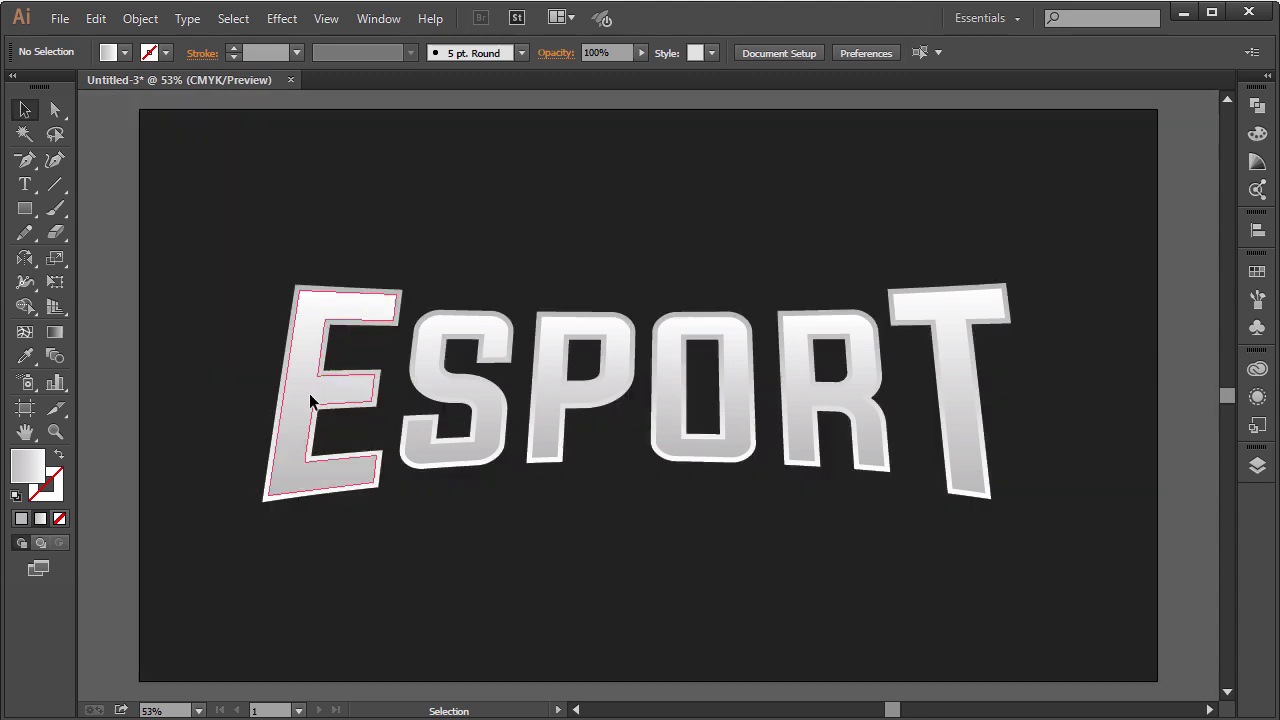
# Select the inset shapes of all six ESPORT letters and set their gradient's start stop to a darker grey, CMYK 47.4, 39.25, 39.64, 3.46.
pyautogui.click(310, 400)
pyautogui.keyDown('shift'); pyautogui.click(452, 435); pyautogui.keyUp('shift')
pyautogui.keyDown('shift'); pyautogui.click(548, 398); pyautogui.keyUp('shift')
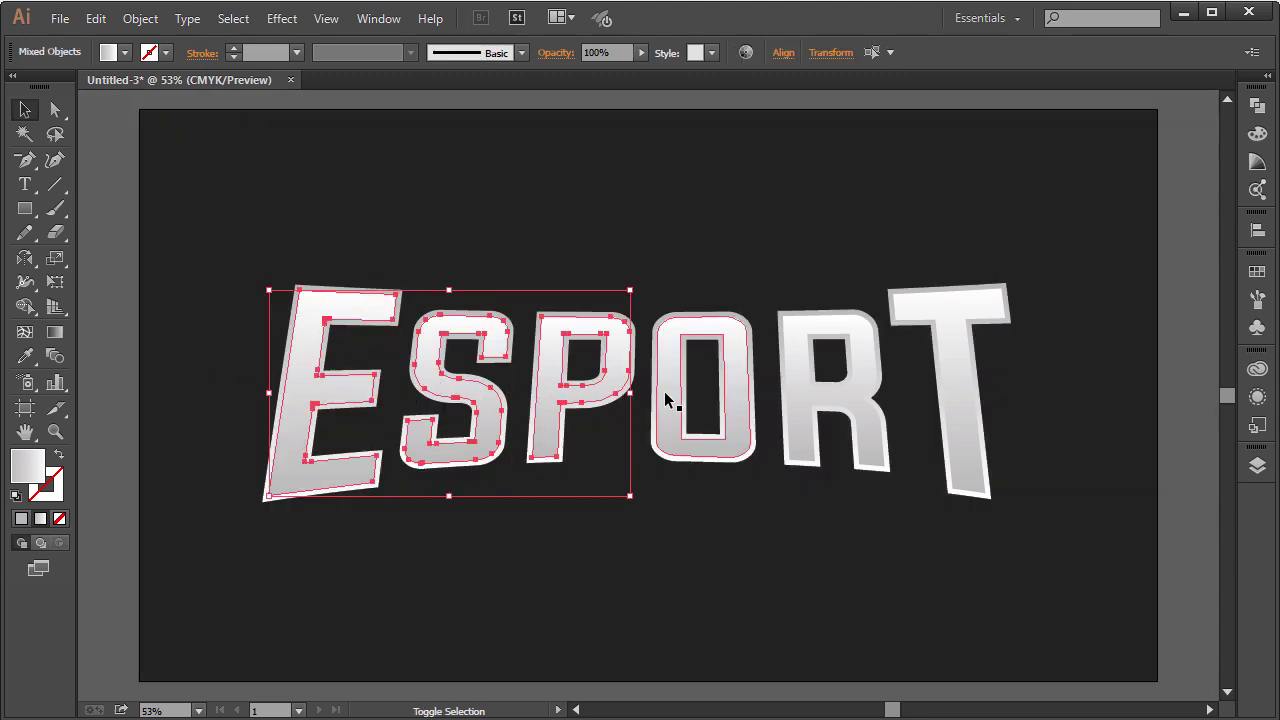
pyautogui.keyDown('shift'); pyautogui.click(668, 400); pyautogui.keyUp('shift')
pyautogui.keyDown('shift'); pyautogui.click(790, 400); pyautogui.keyUp('shift')
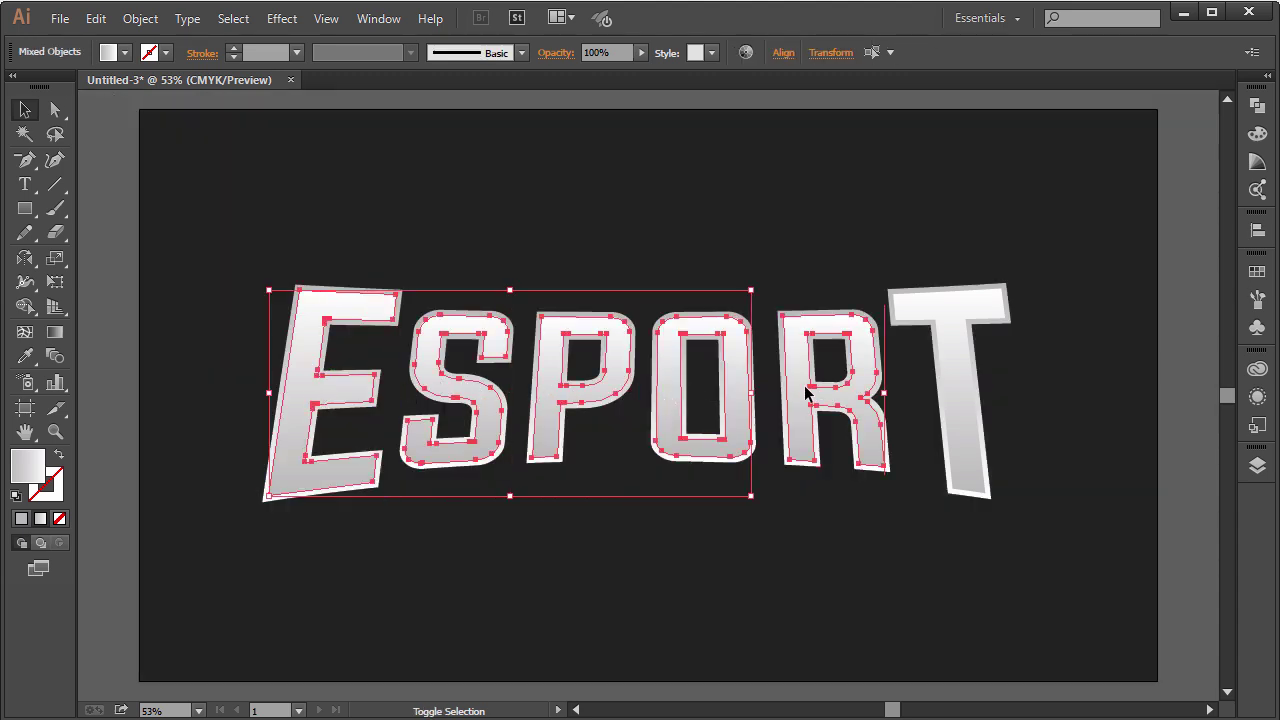
pyautogui.keyDown('shift'); pyautogui.click(949, 360); pyautogui.keyUp('shift')
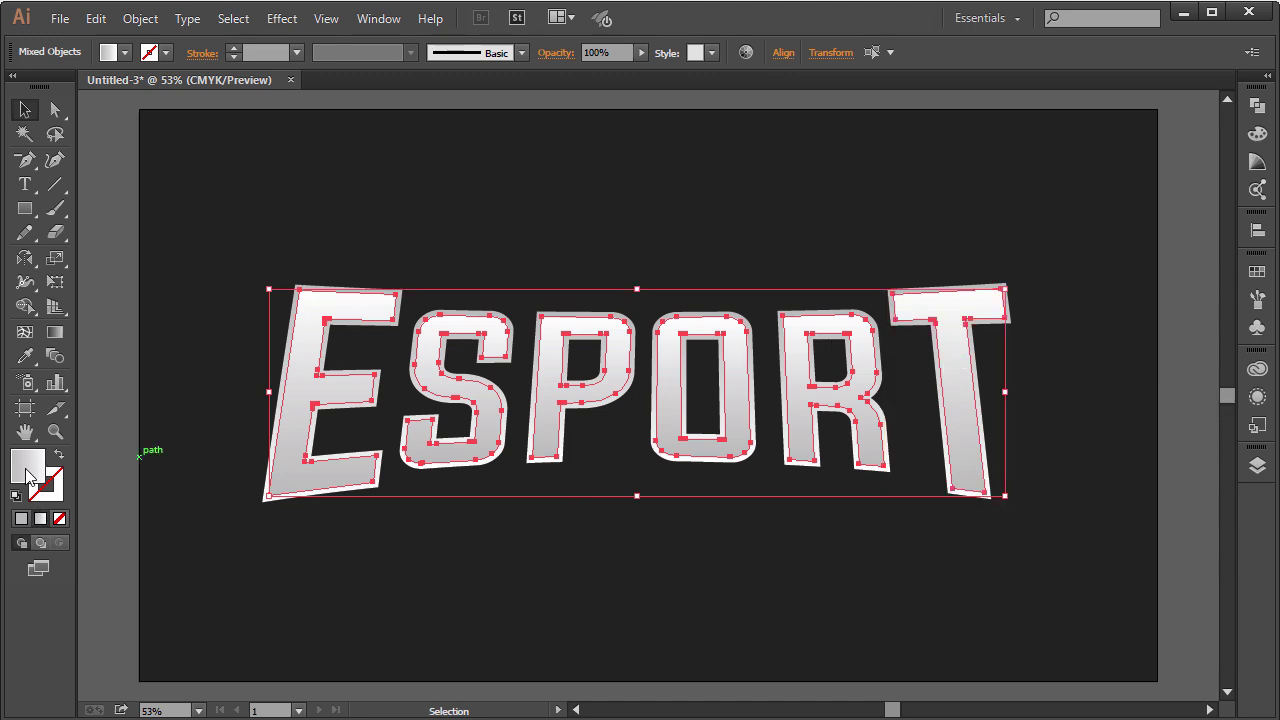
pyautogui.click(21, 519)
pyautogui.click(40, 518)
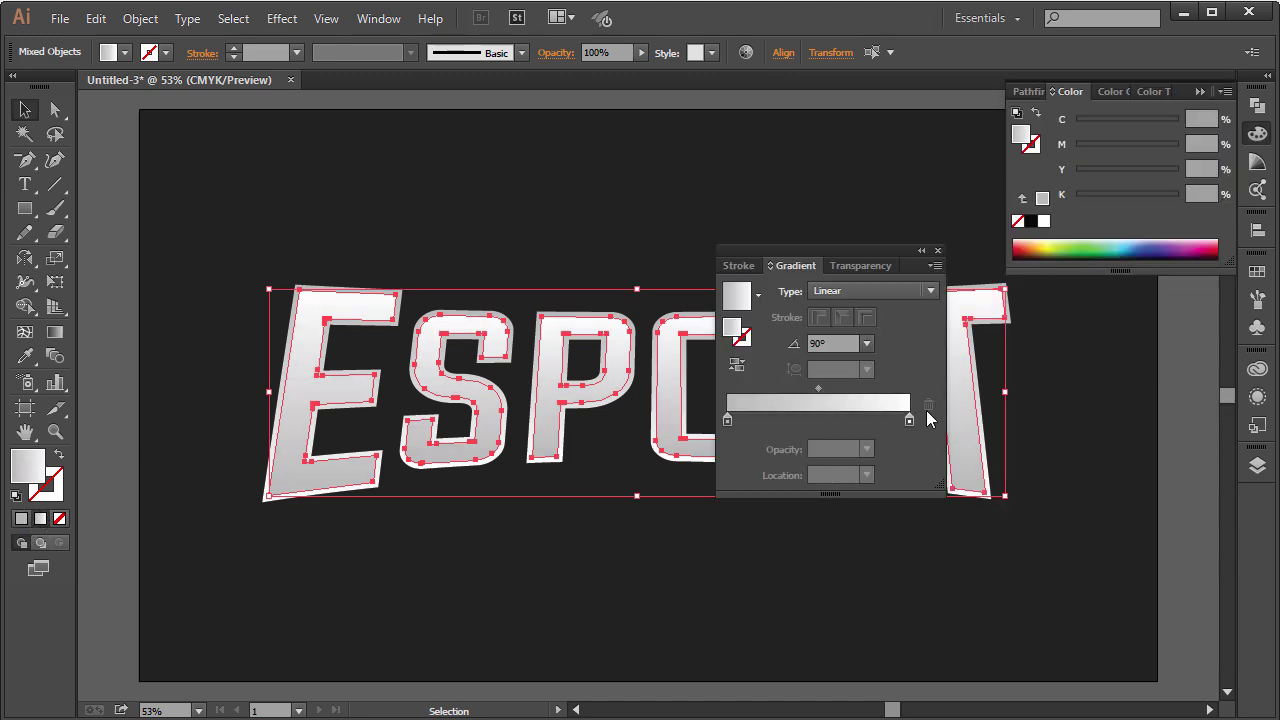
pyautogui.click(728, 421)
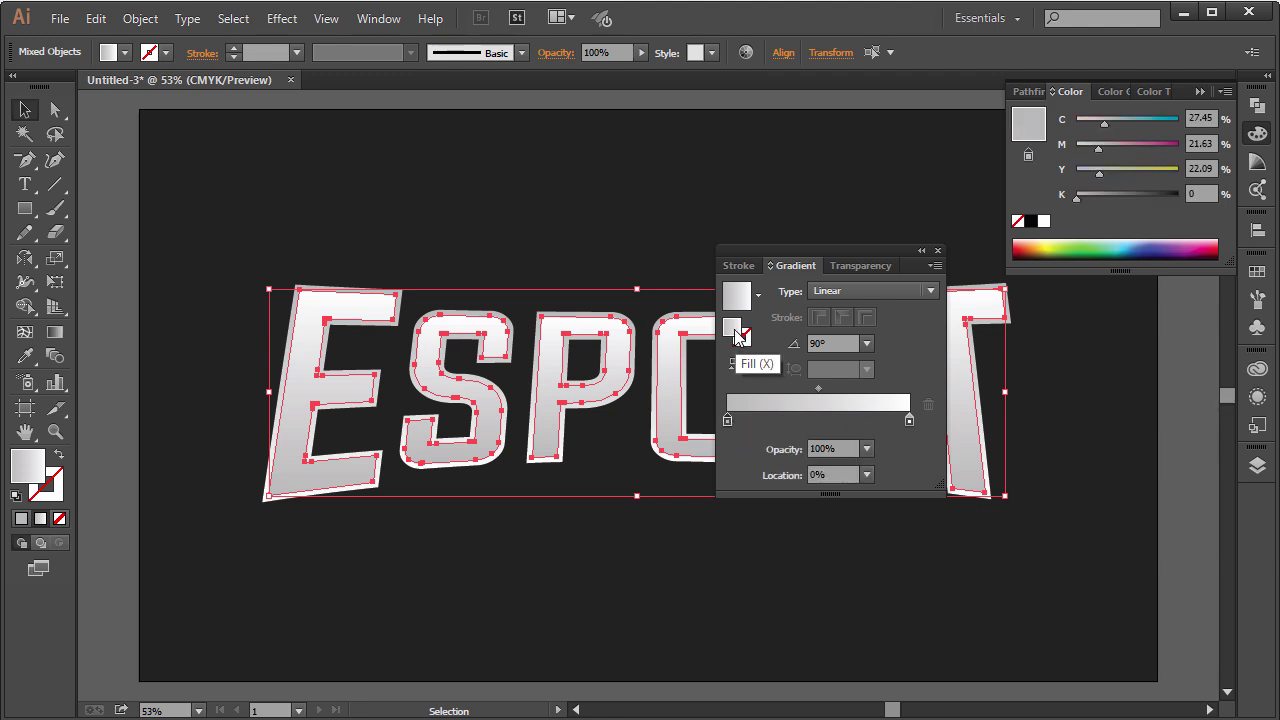
pyautogui.doubleClick(735, 336)
pyautogui.moveTo(62, 375)
pyautogui.mouseDown()
pyautogui.moveTo(12, 380)
pyautogui.moveTo(12, 393)
pyautogui.moveTo(23, 357)
pyautogui.moveTo(23, 374)
pyautogui.mouseUp()
pyautogui.click(457, 261)
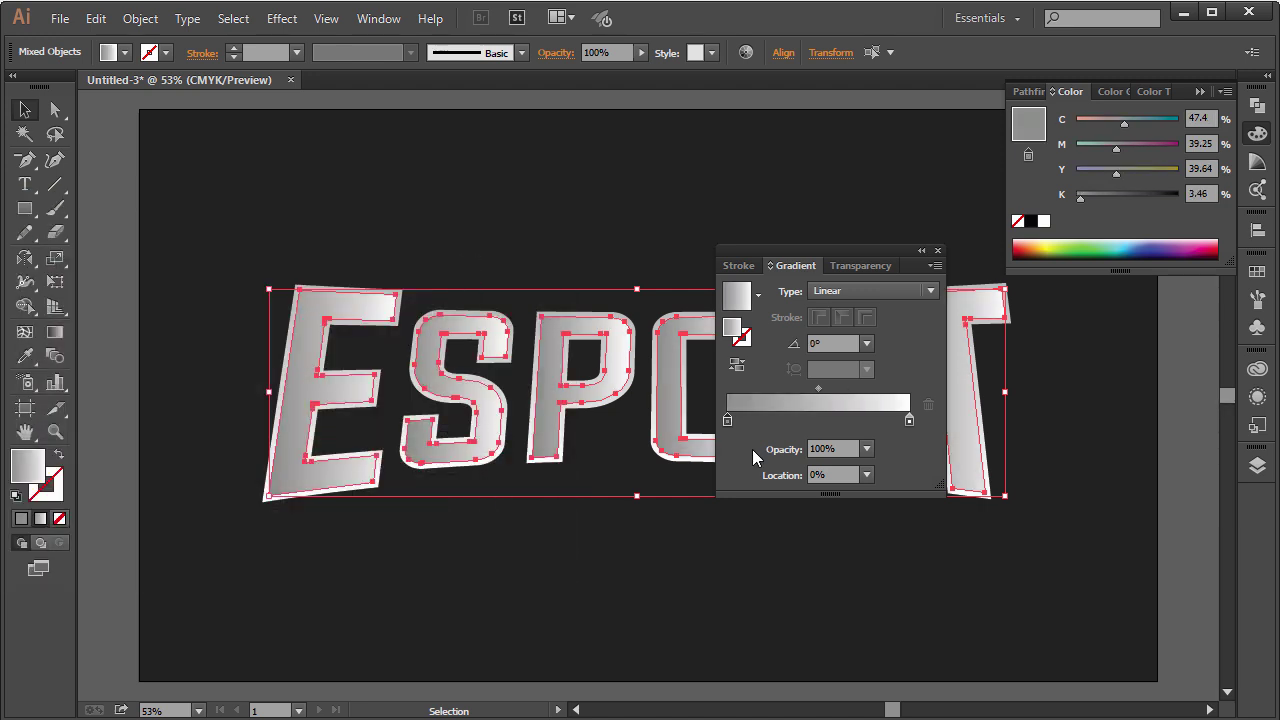
# Set the inset letters' linear gradient angle to 90°, close the gradient settings and deselect everything.
pyautogui.click(835, 343)
pyautogui.write('90')
pyautogui.press('Return')
pyautogui.click(937, 250)
pyautogui.click(358, 505)
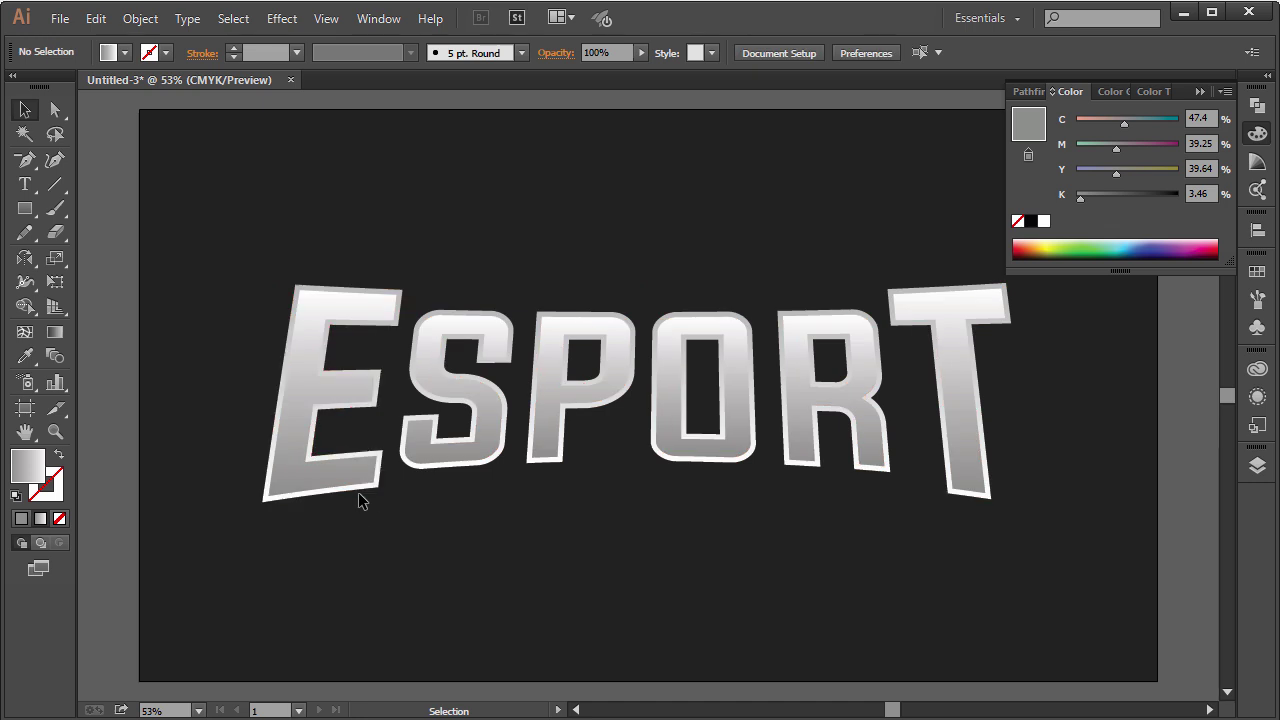
# Try a white-to-black linear gradient at 90° on the outer ESPORT lettering.
pyautogui.click(466, 468)
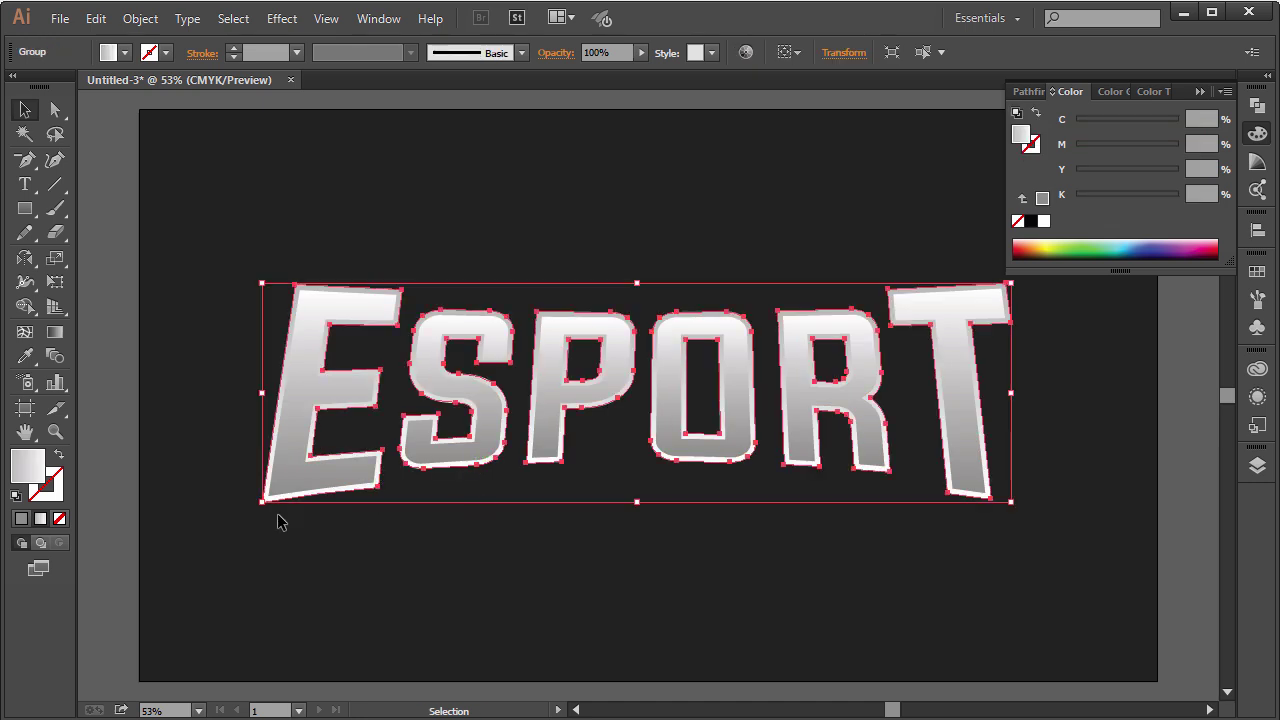
pyautogui.click(40, 518)
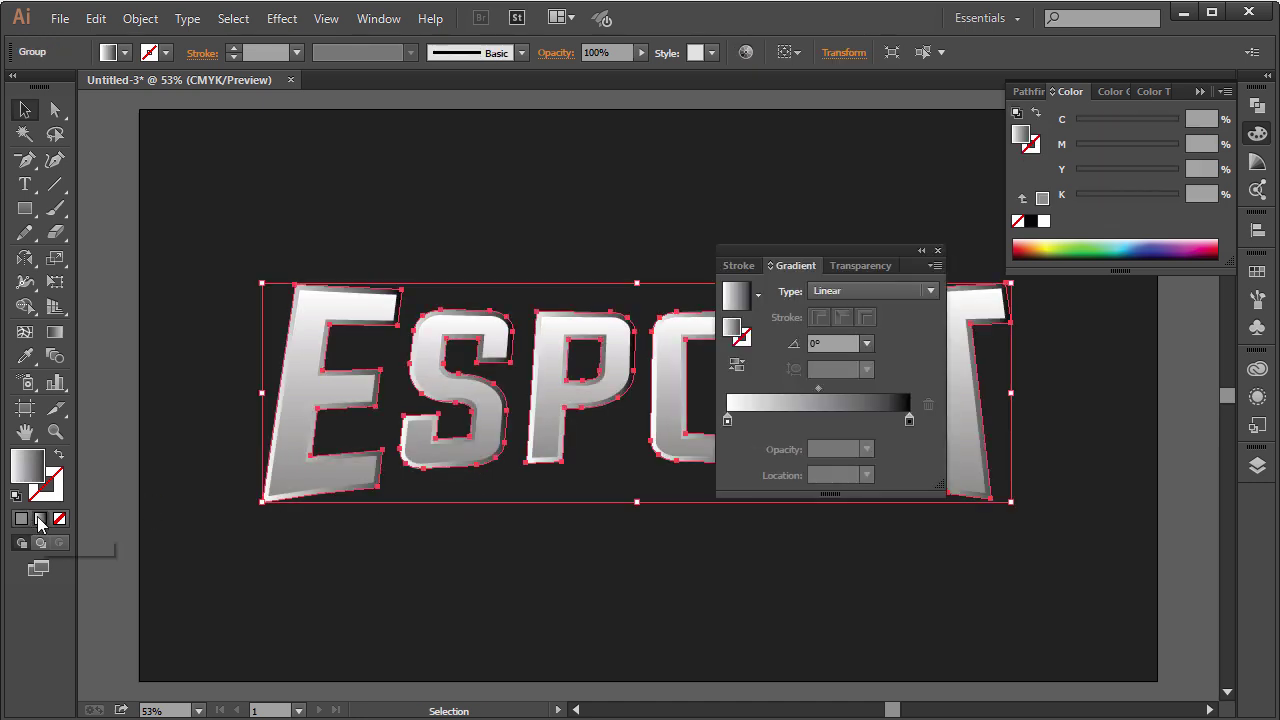
pyautogui.click(848, 343)
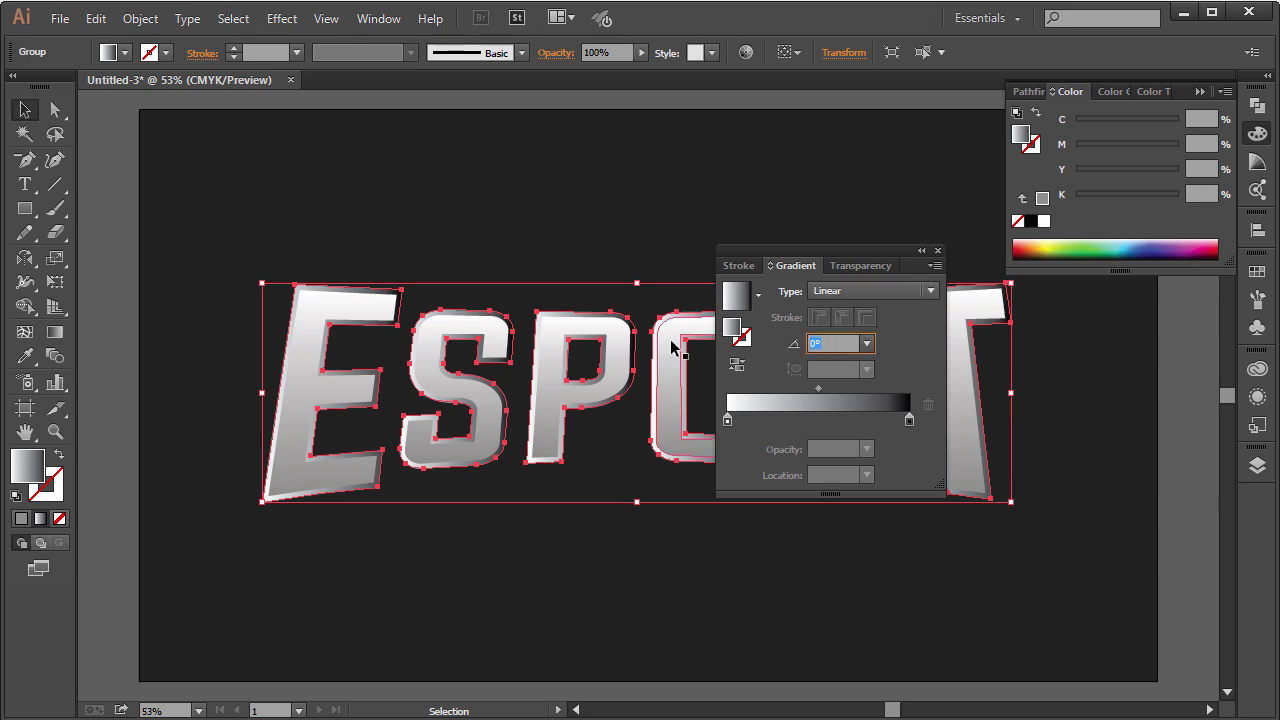
pyautogui.write('90')
pyautogui.press('Return')
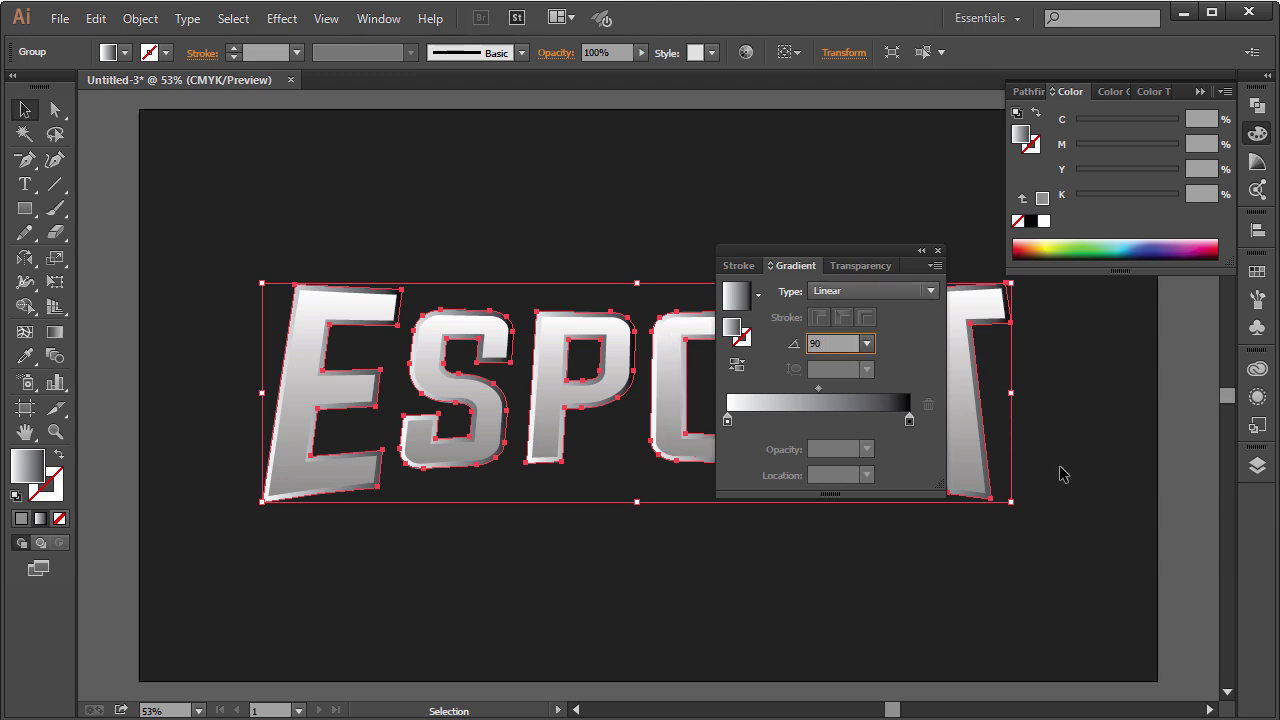
pyautogui.click(938, 250)
pyautogui.click(877, 206)
pyautogui.hotkey('ctrl', 'a')
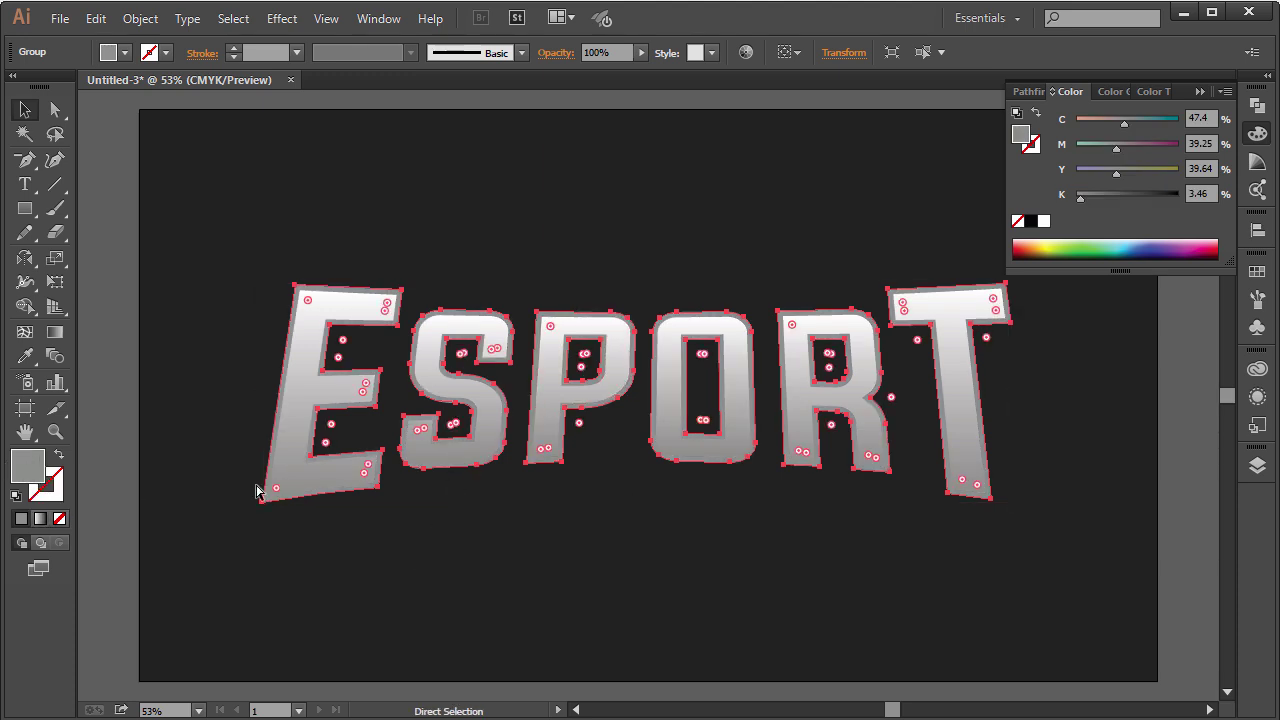
# Give the outer lettering the grey-to-white gradient of the inset E with the Eyedropper.
pyautogui.click(38, 520)
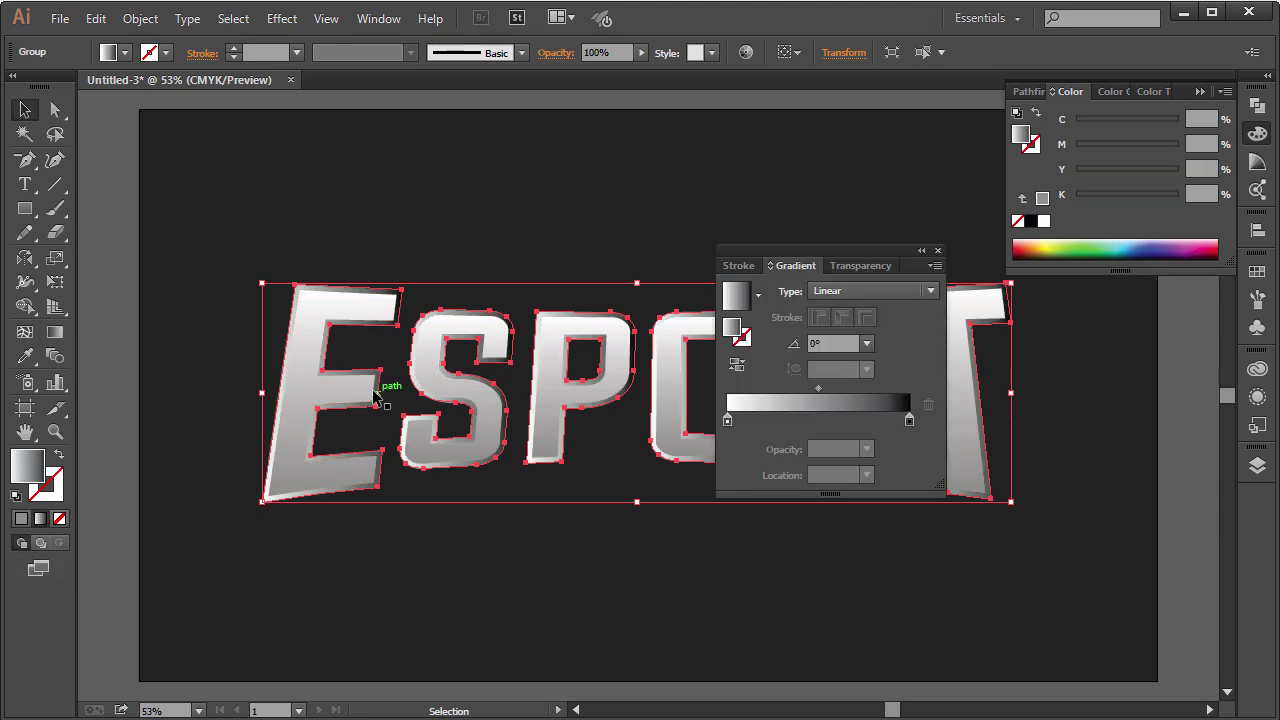
pyautogui.press('i')
pyautogui.click(329, 377)
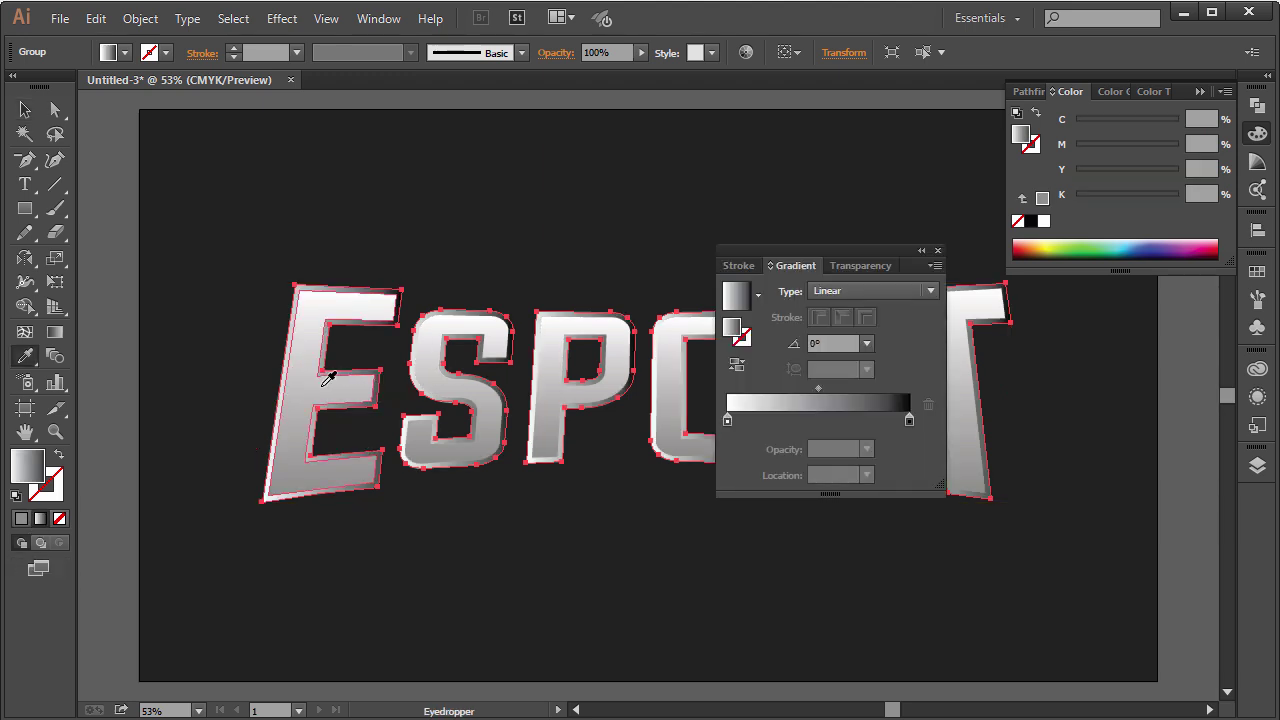
pyautogui.click(316, 376)
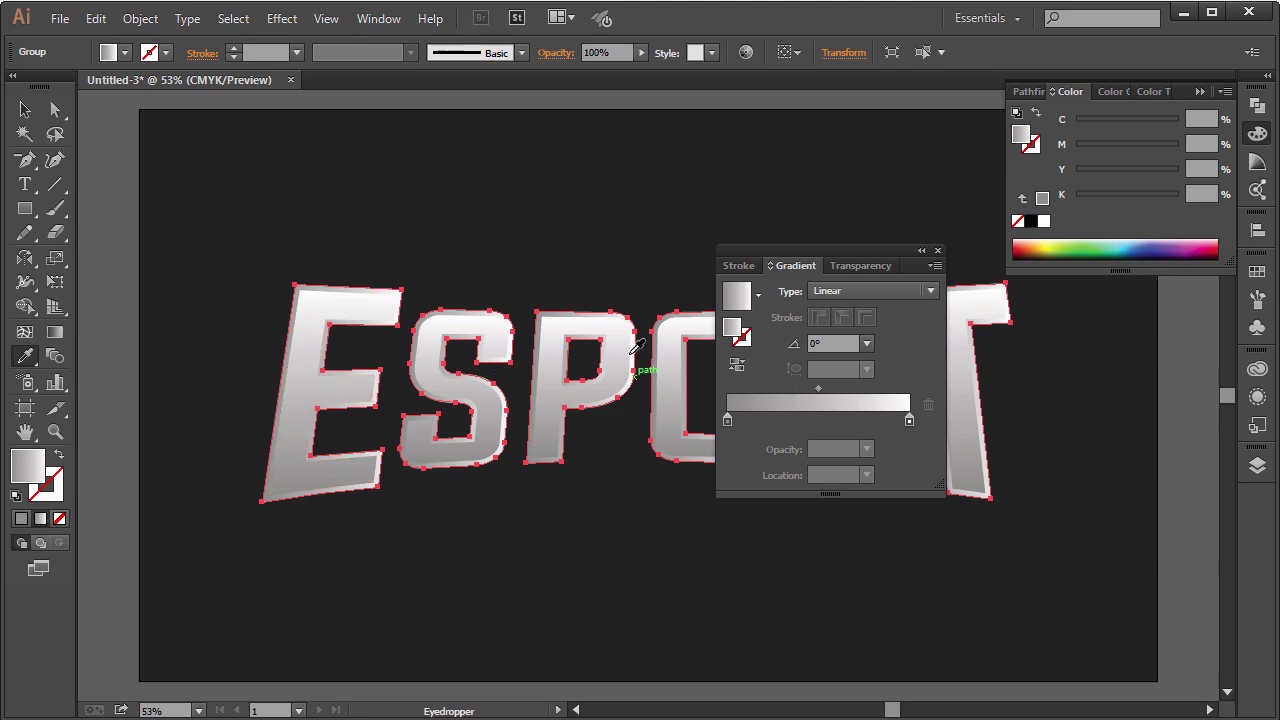
# Set the outer lettering's gradient angle to -90°, deselect it and close the gradient and colour settings.
pyautogui.doubleClick(840, 343)
pyautogui.write('-90')
pyautogui.press('Return')
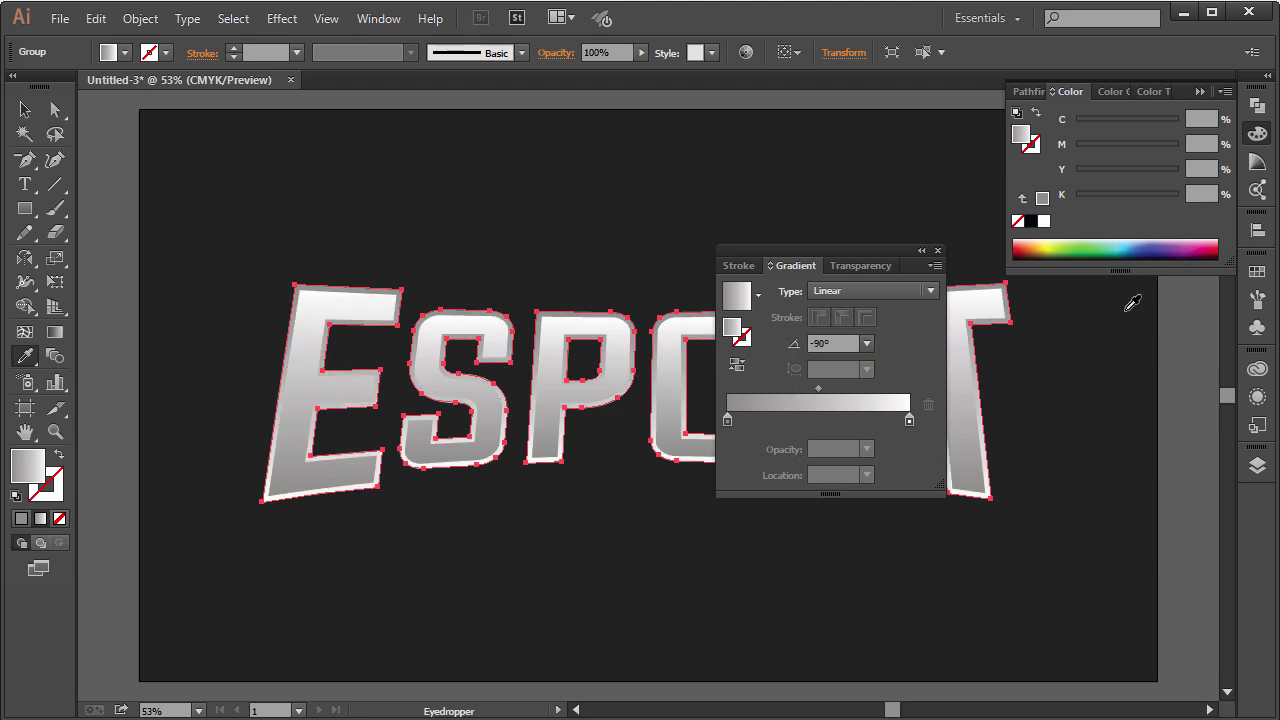
pyautogui.click(937, 250)
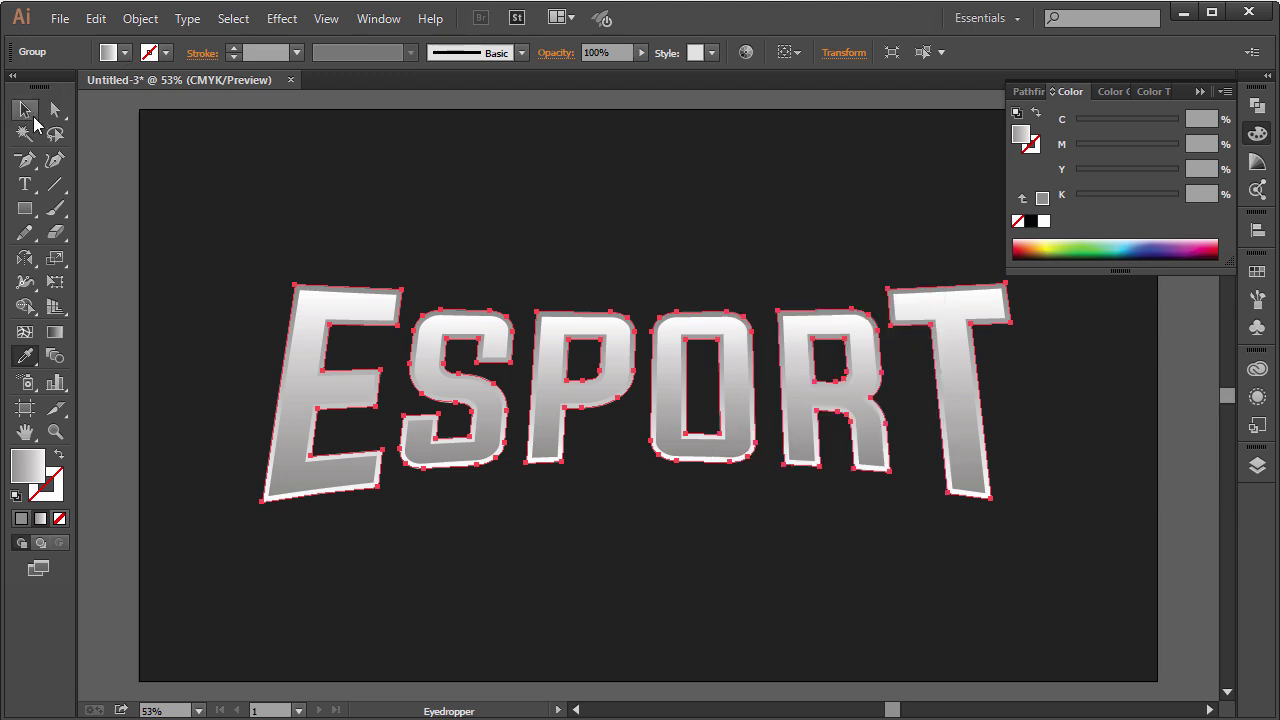
pyautogui.click(25, 110)
pyautogui.click(417, 210)
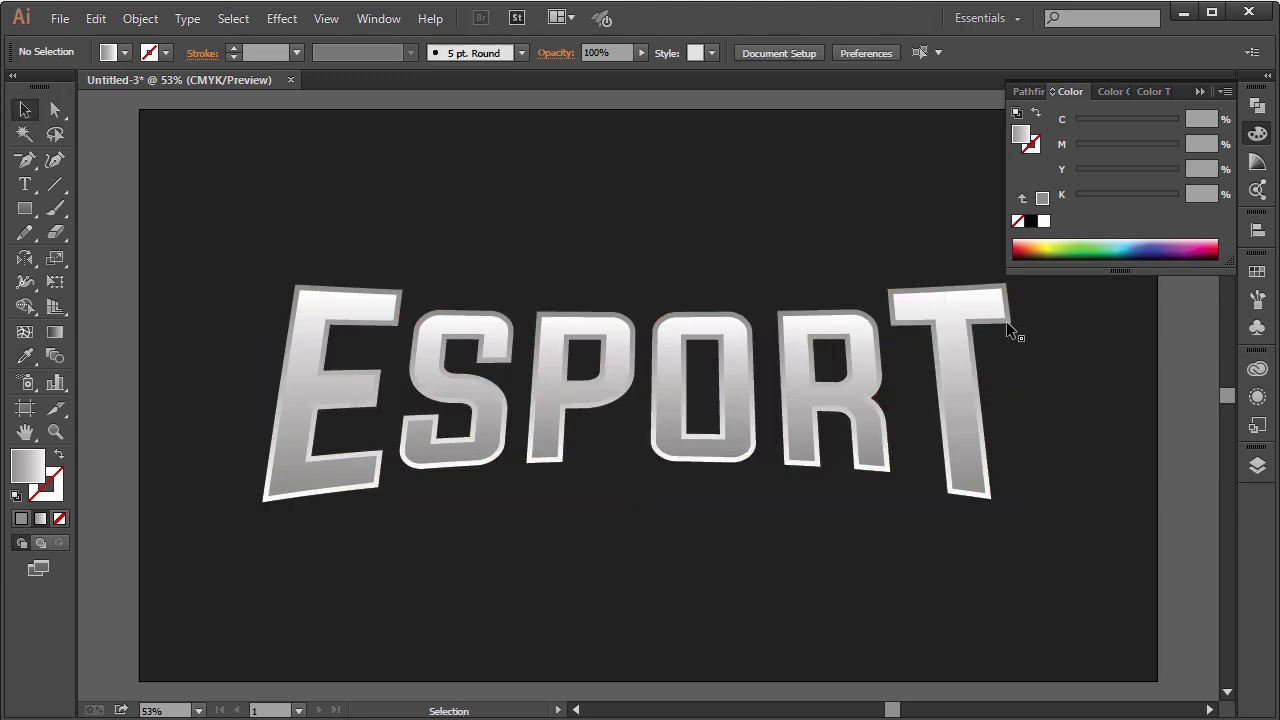
pyautogui.click(1218, 83)
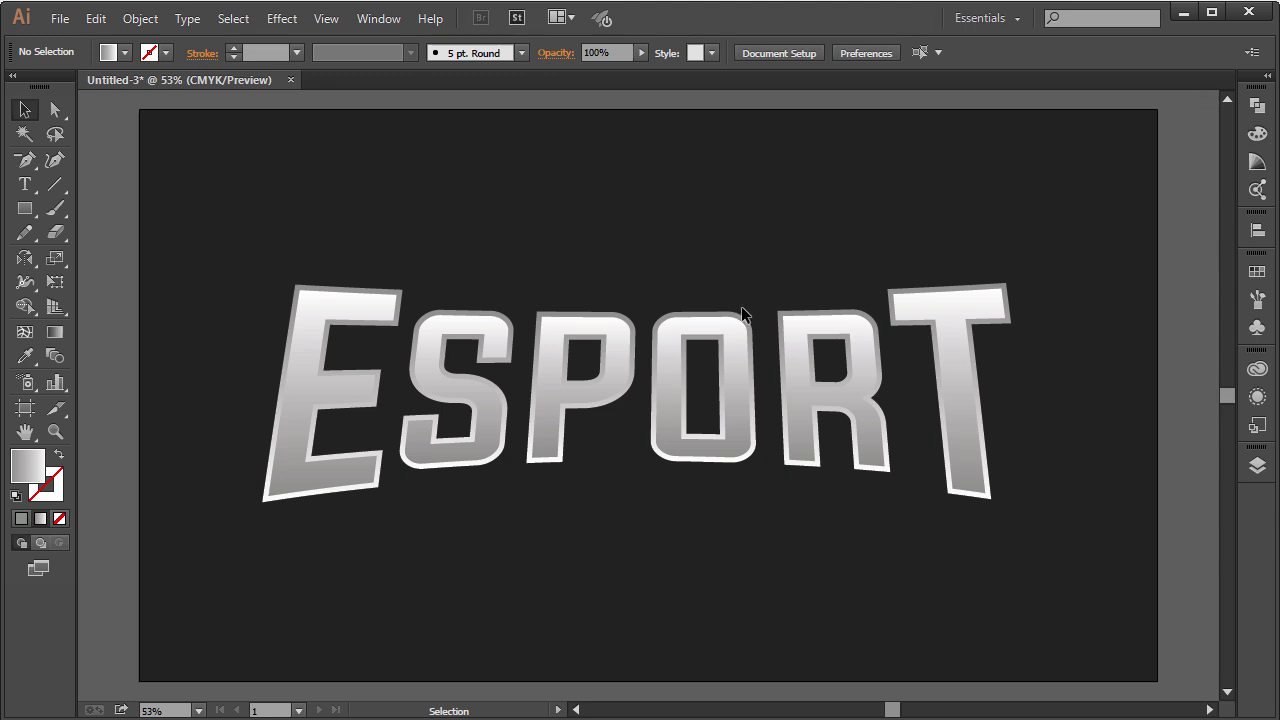
# Select the outer ESPORT lettering and preview Offset Path values of 20 px and 30 px with miter joins.
pyautogui.click(680, 462)
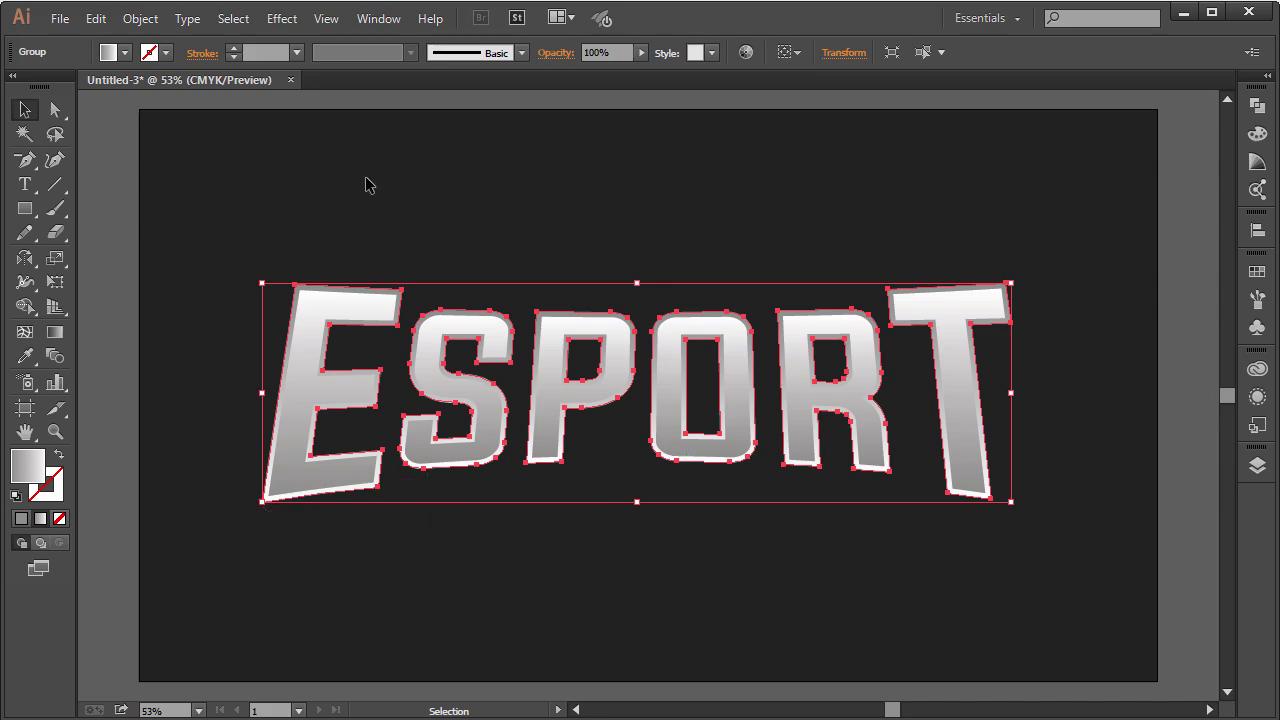
pyautogui.click(140, 18)
pyautogui.moveTo(257, 422)
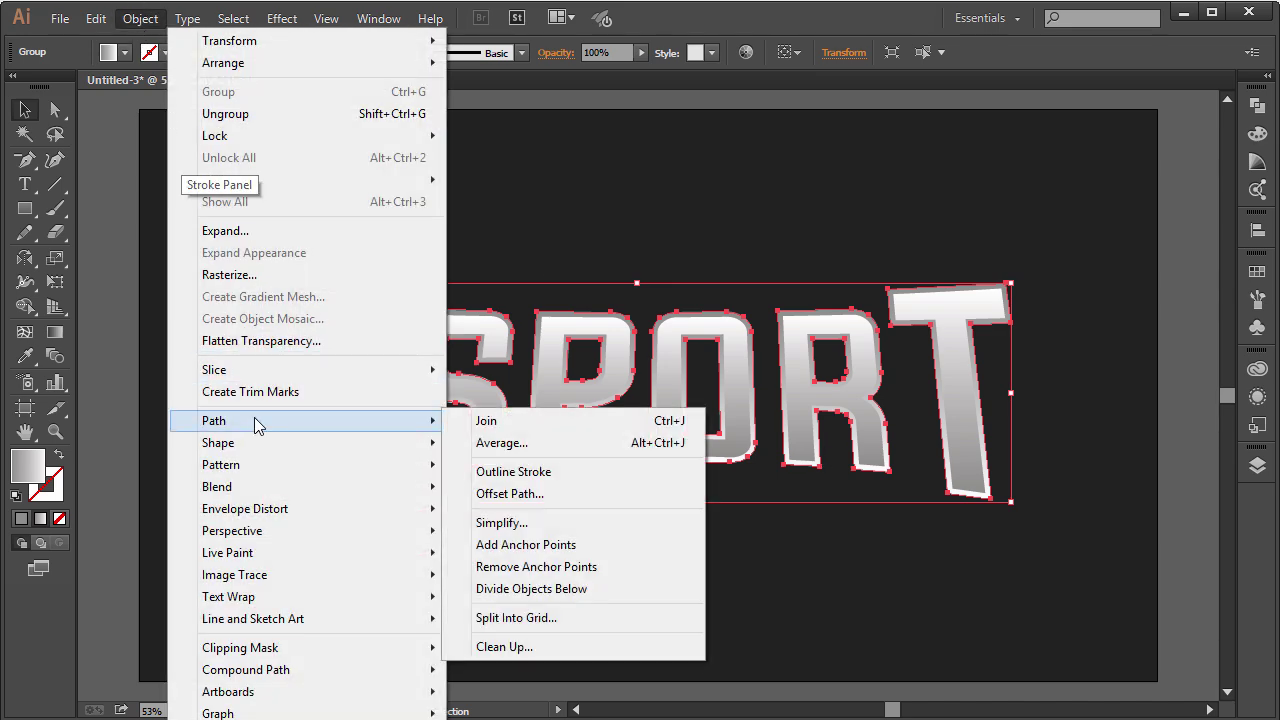
pyautogui.click(487, 492)
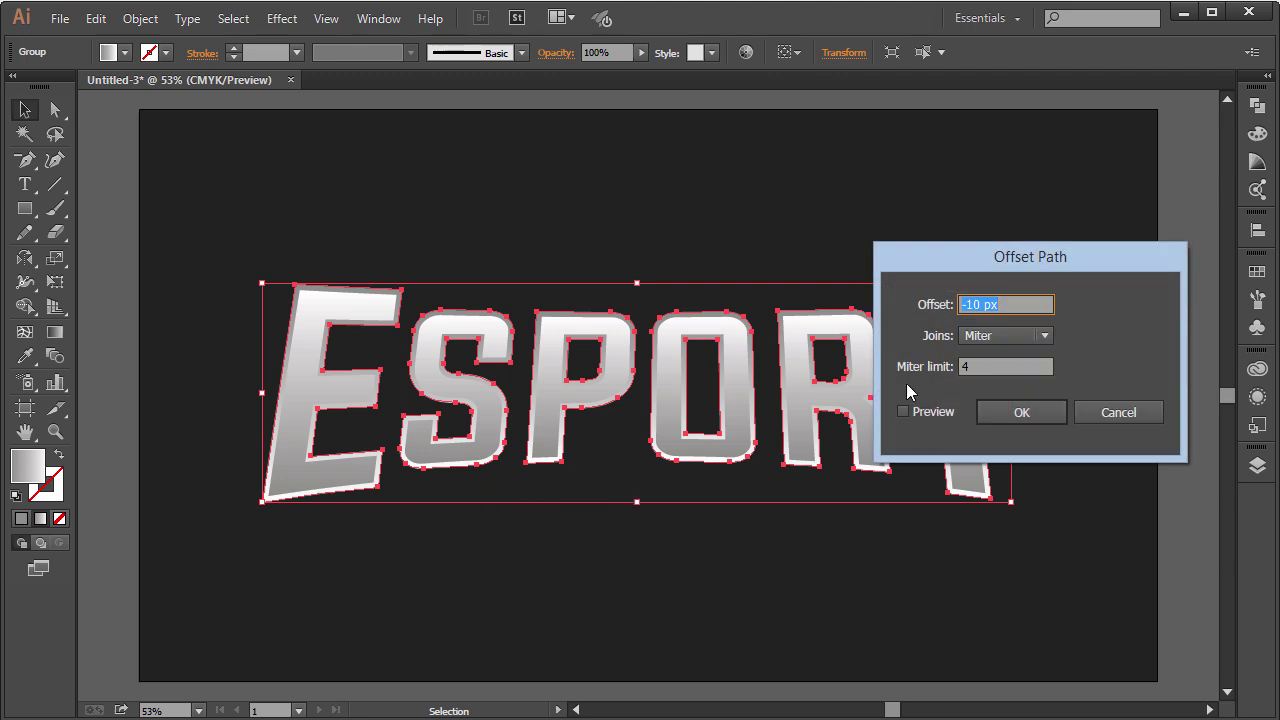
pyautogui.click(904, 412)
pyautogui.tripleClick(1011, 304)
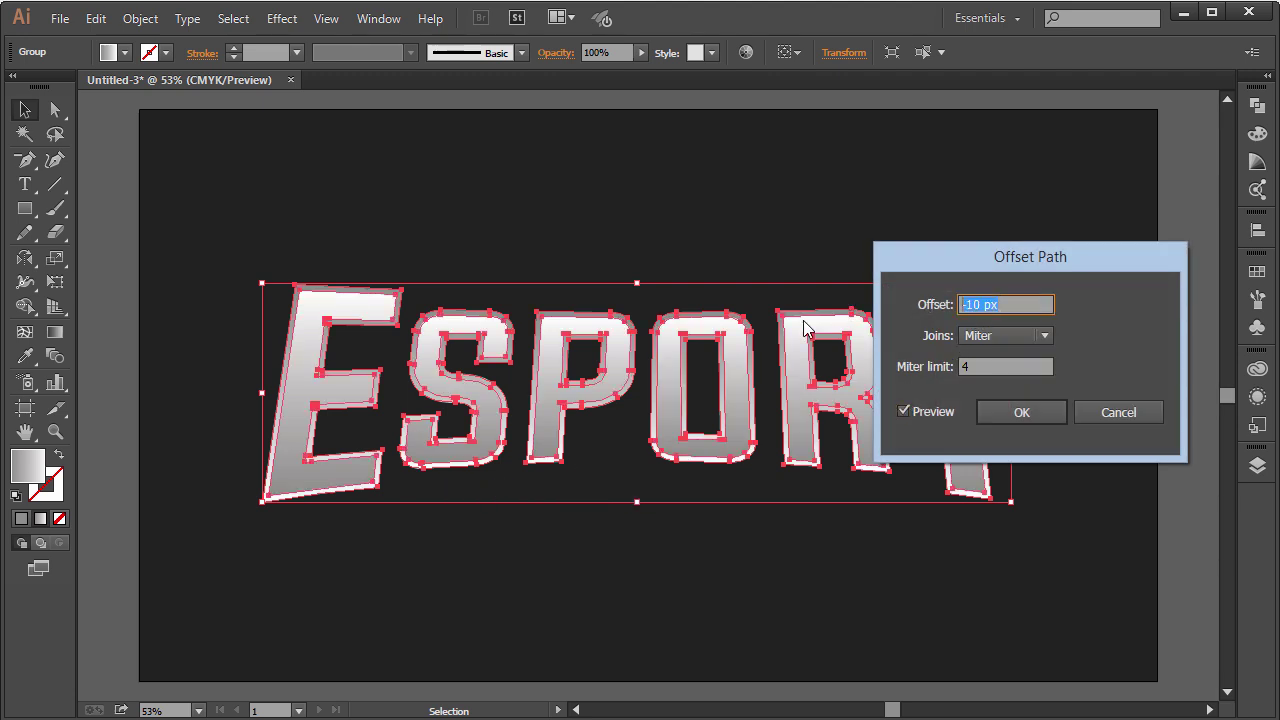
pyautogui.write('20')
pyautogui.press('Tab')
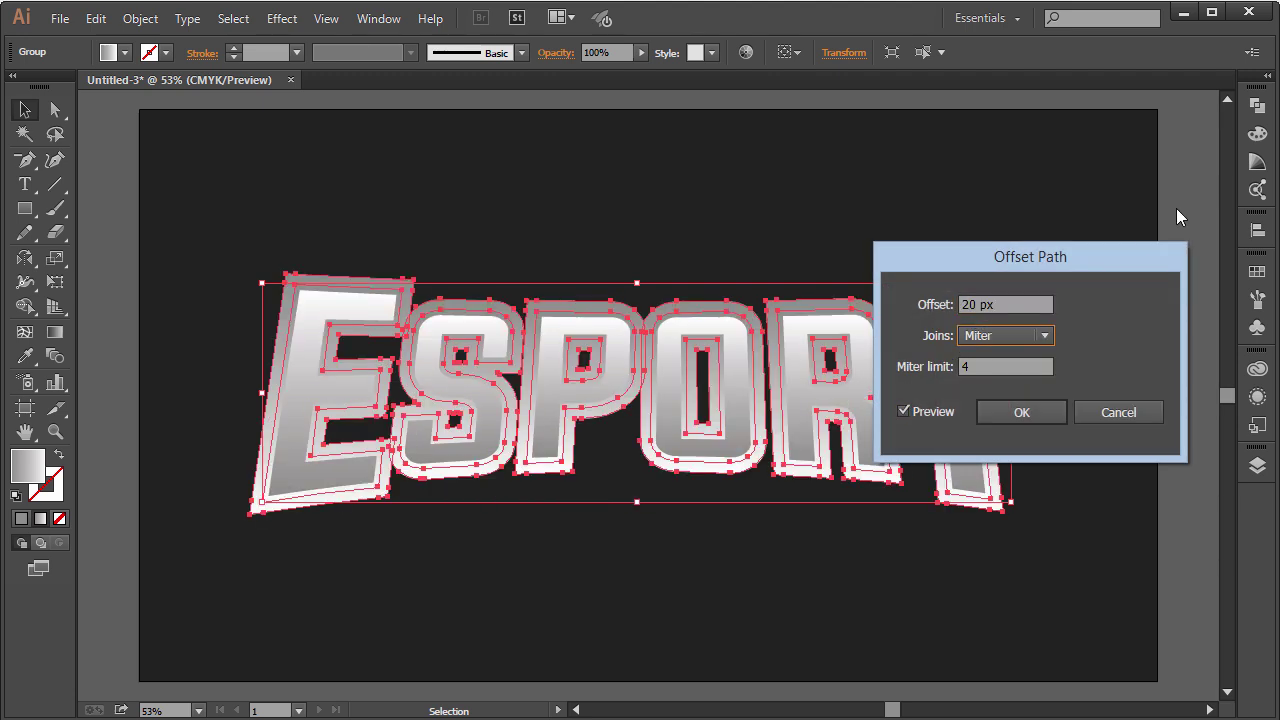
pyautogui.tripleClick(1025, 300)
pyautogui.write('30')
pyautogui.press('Tab')
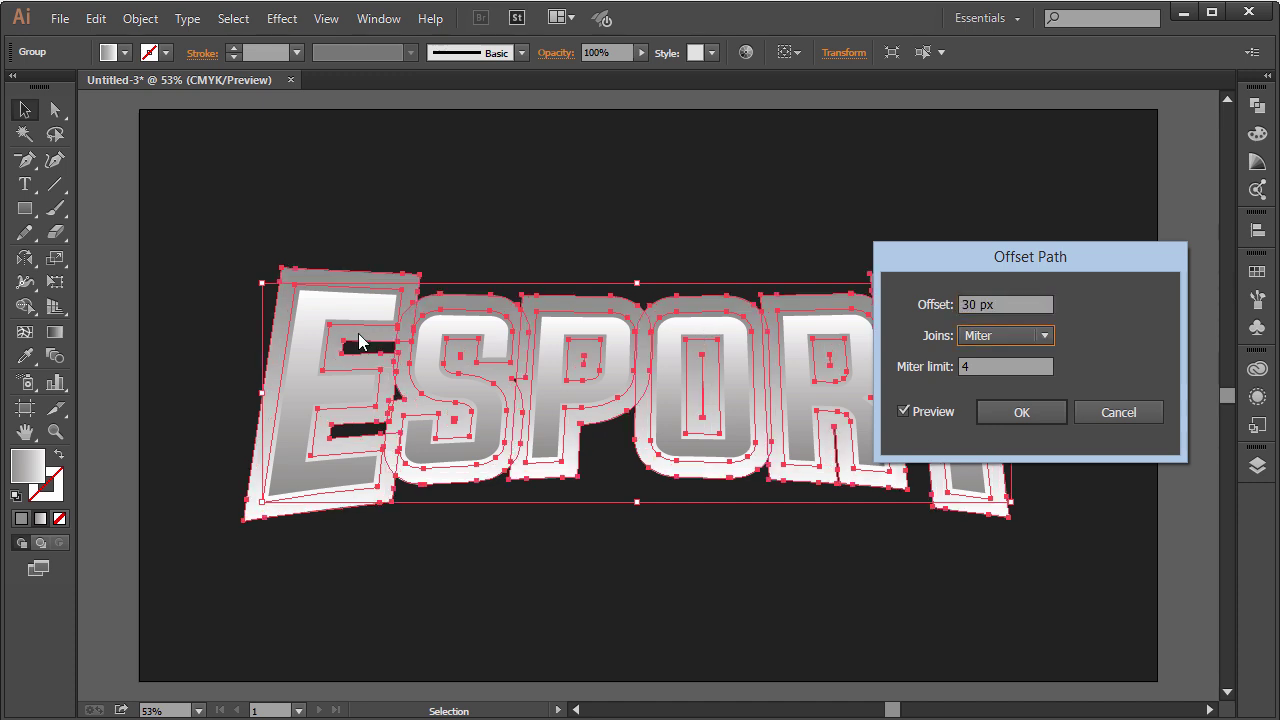
# Offset the outer lettering's paths outward by 25 px.
pyautogui.tripleClick(1010, 303)
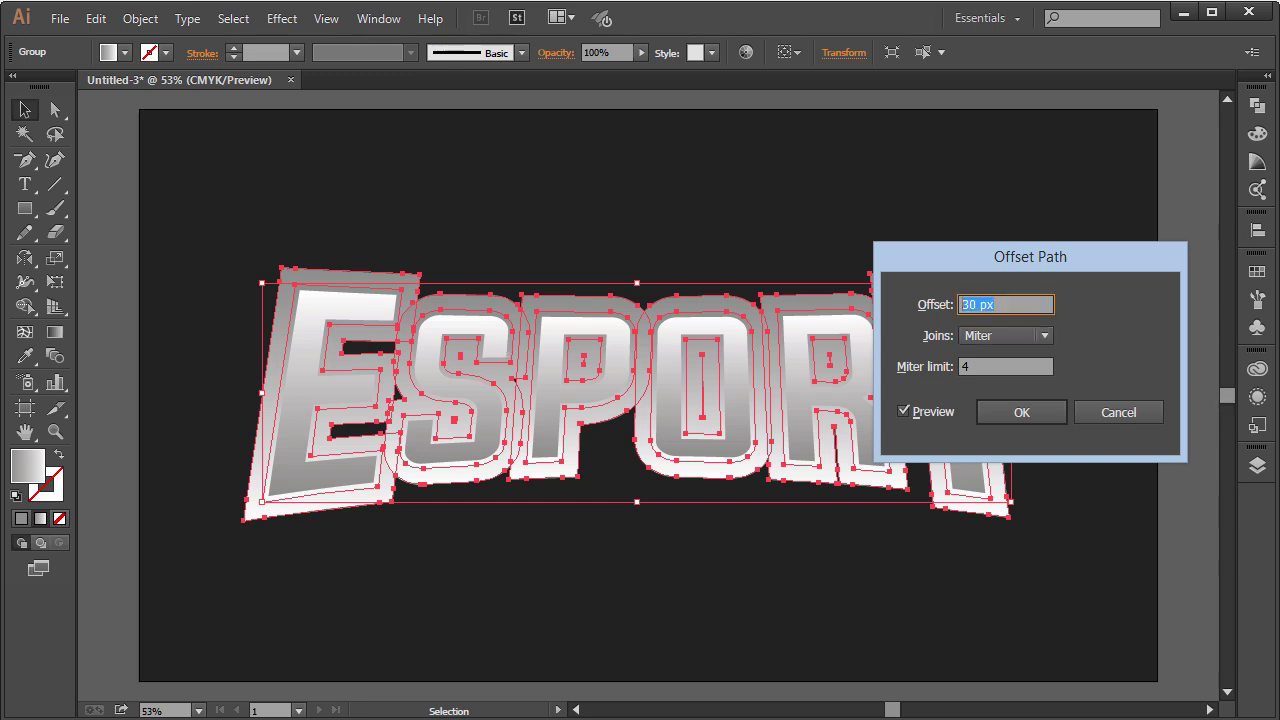
pyautogui.write('25')
pyautogui.click(1025, 414)
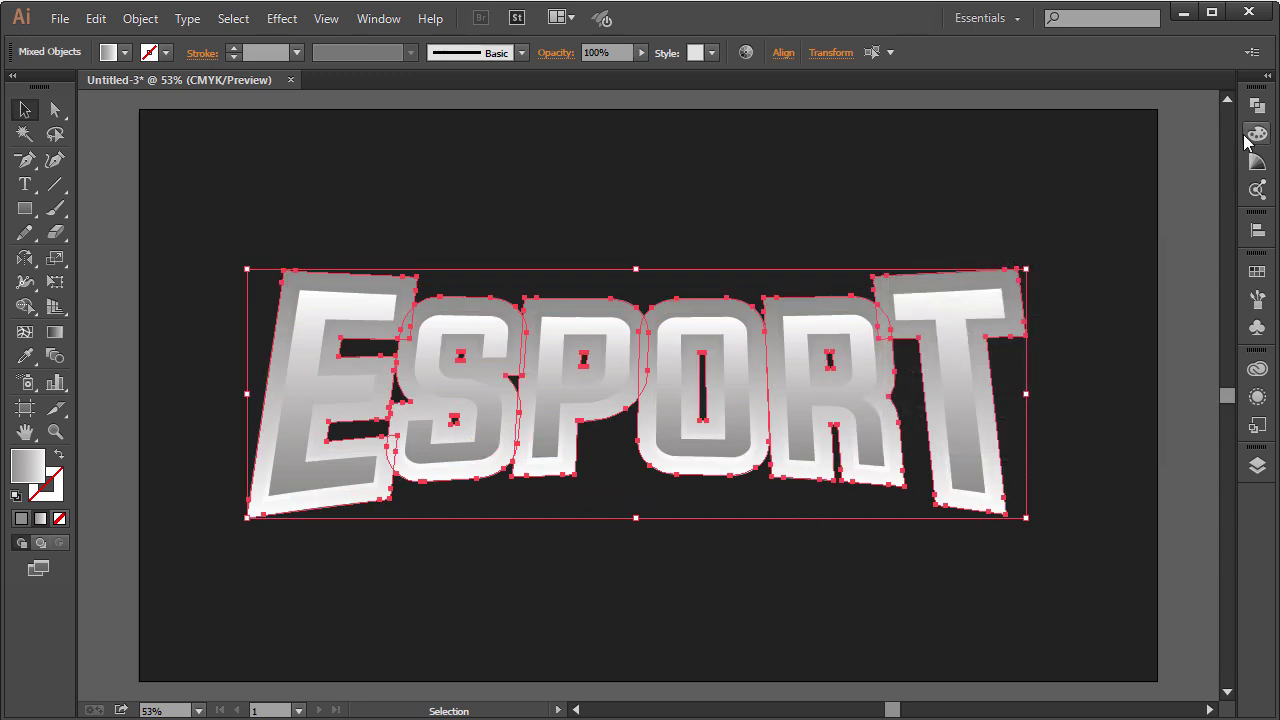
# Unite the overlapping offset letter shapes into one outline and fill it with black, 000000.
pyautogui.click(1257, 104)
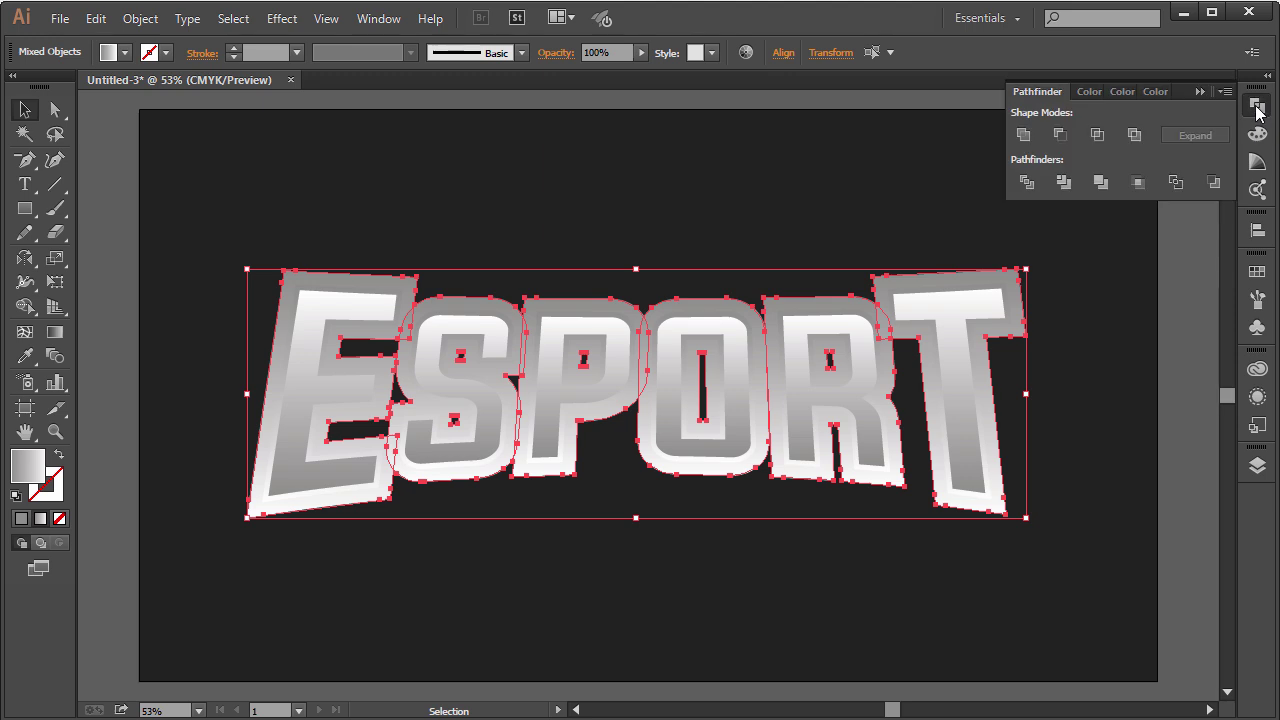
pyautogui.click(1022, 134)
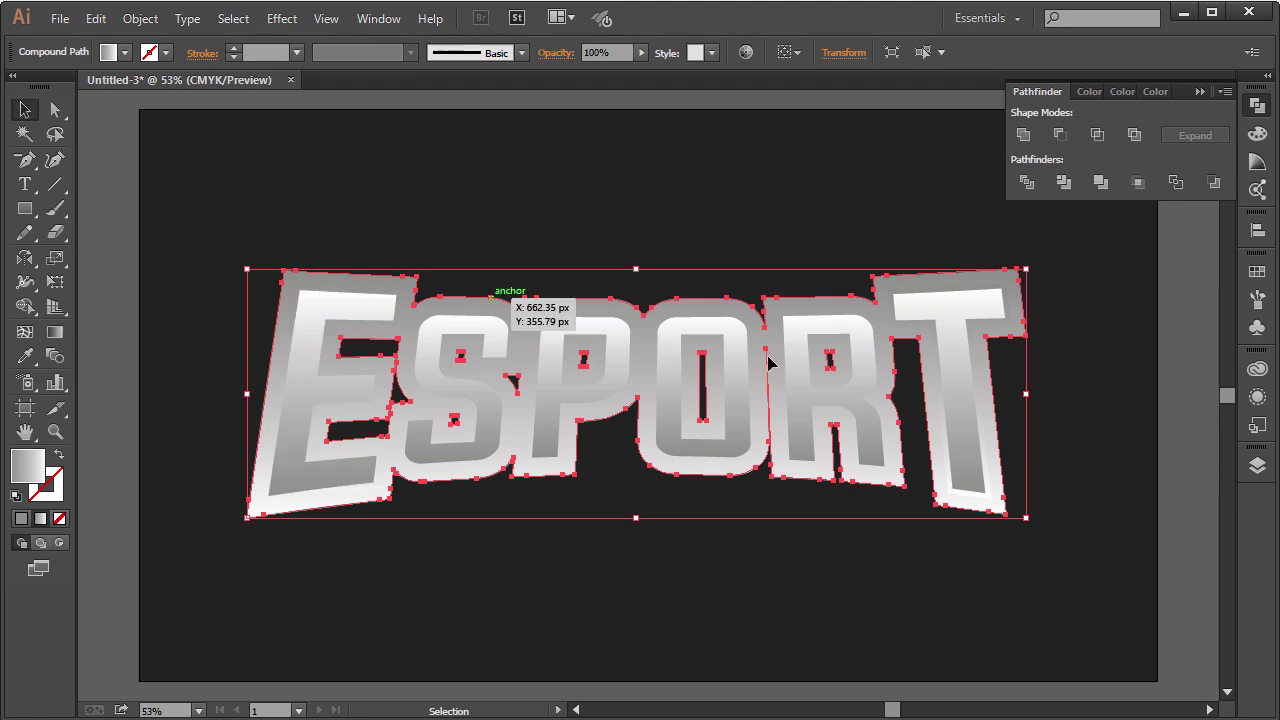
pyautogui.click(21, 518)
pyautogui.doubleClick(27, 475)
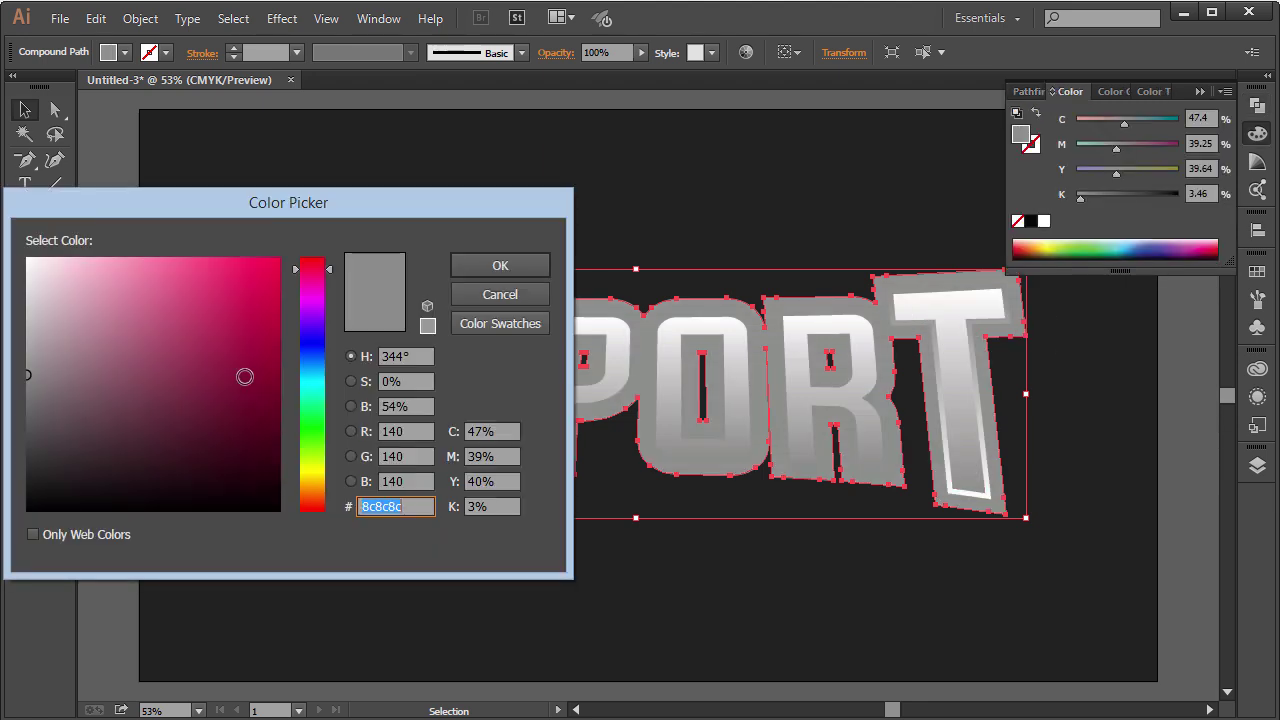
pyautogui.moveTo(60, 400)
pyautogui.mouseDown()
pyautogui.moveTo(29, 374)
pyautogui.moveTo(3, 518)
pyautogui.mouseUp()
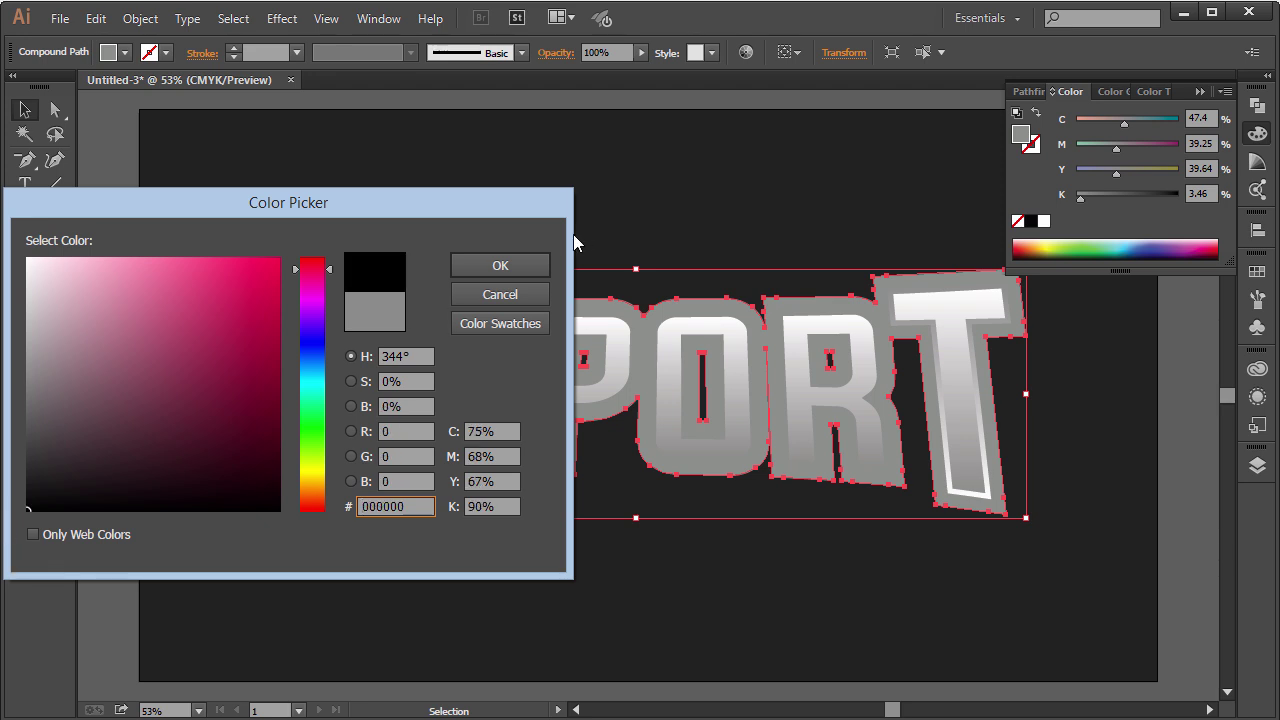
pyautogui.click(512, 265)
pyautogui.click(1203, 91)
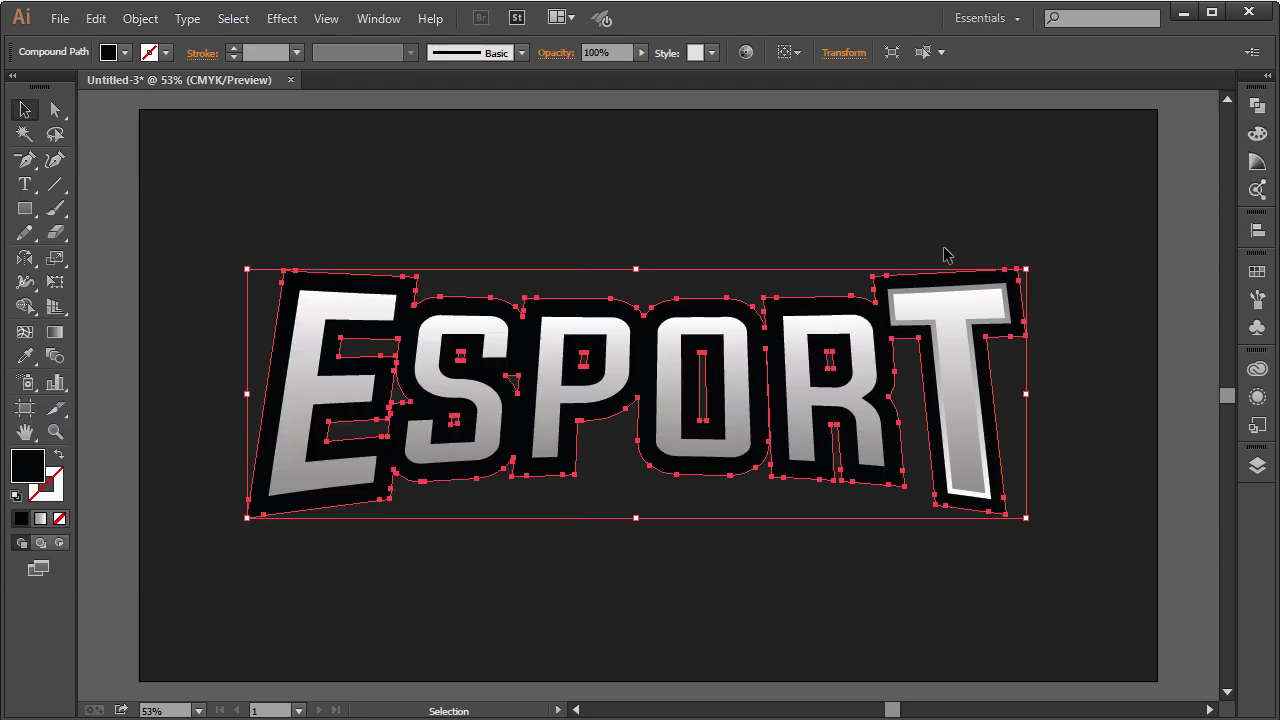
# Send the black outline to the back behind the ESPORT lettering and deselect it.
pyautogui.rightClick(889, 273)
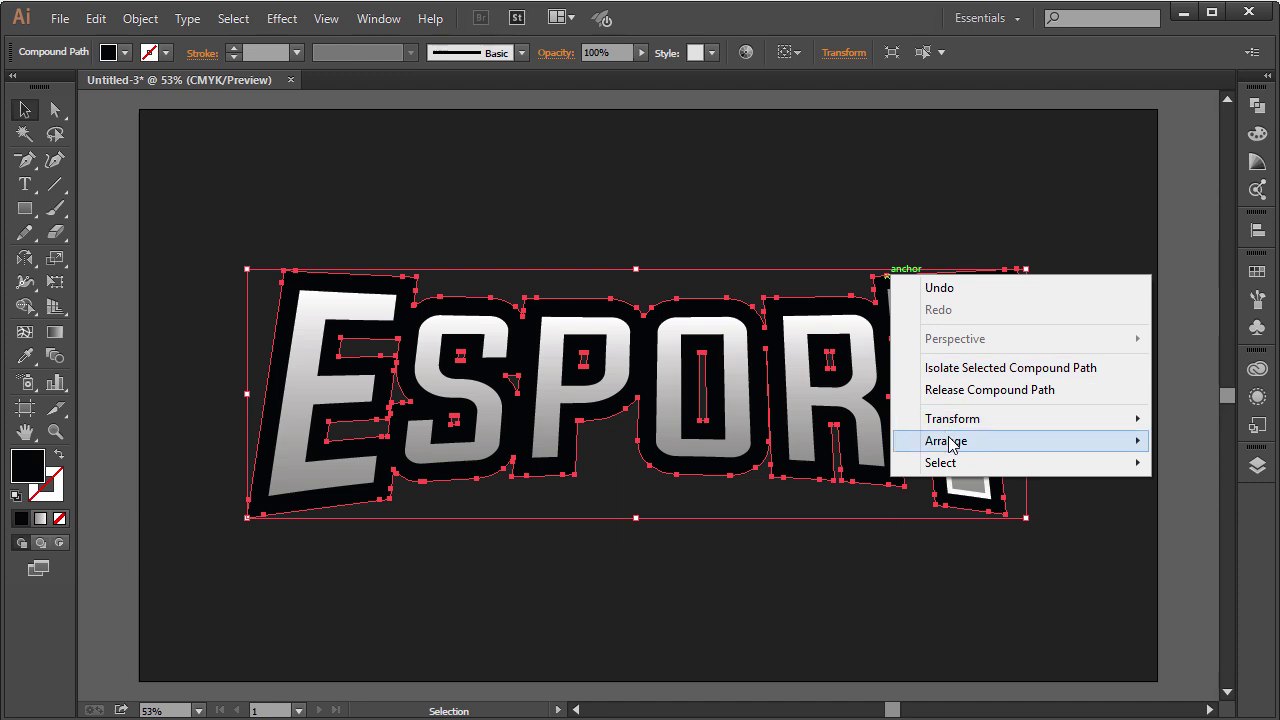
pyautogui.moveTo(943, 441)
pyautogui.click(785, 508)
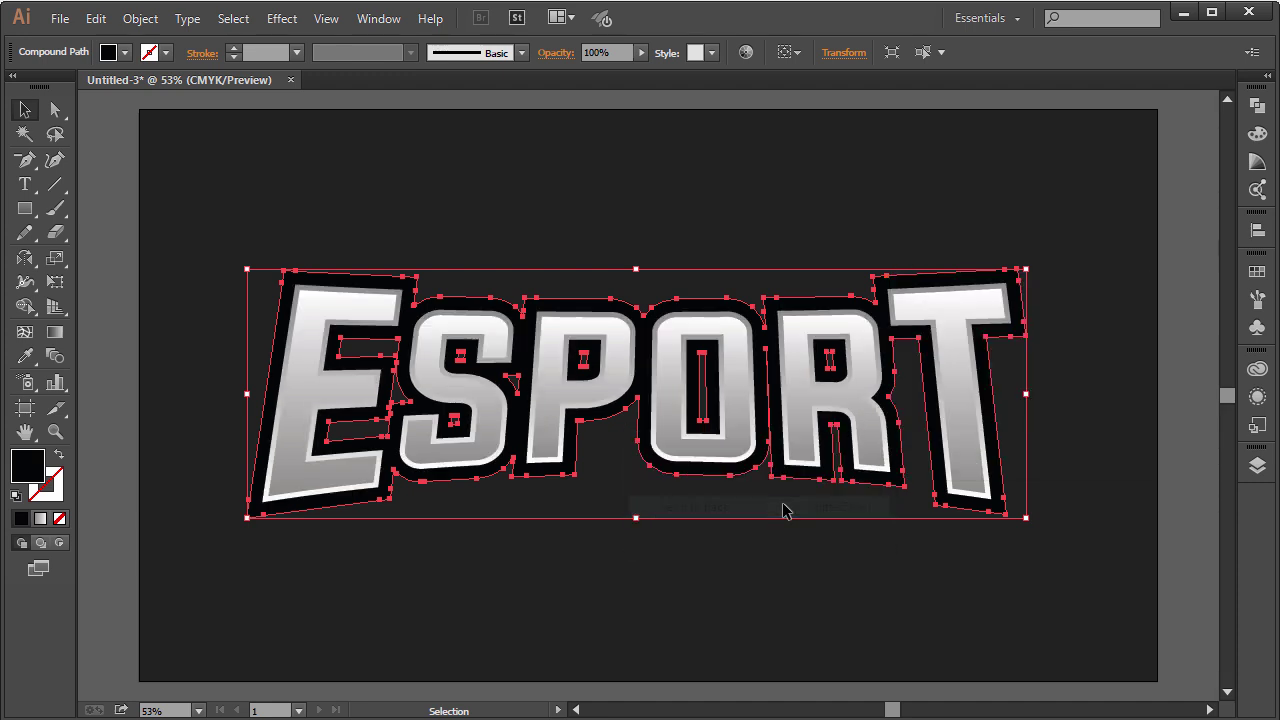
pyautogui.click(756, 550)
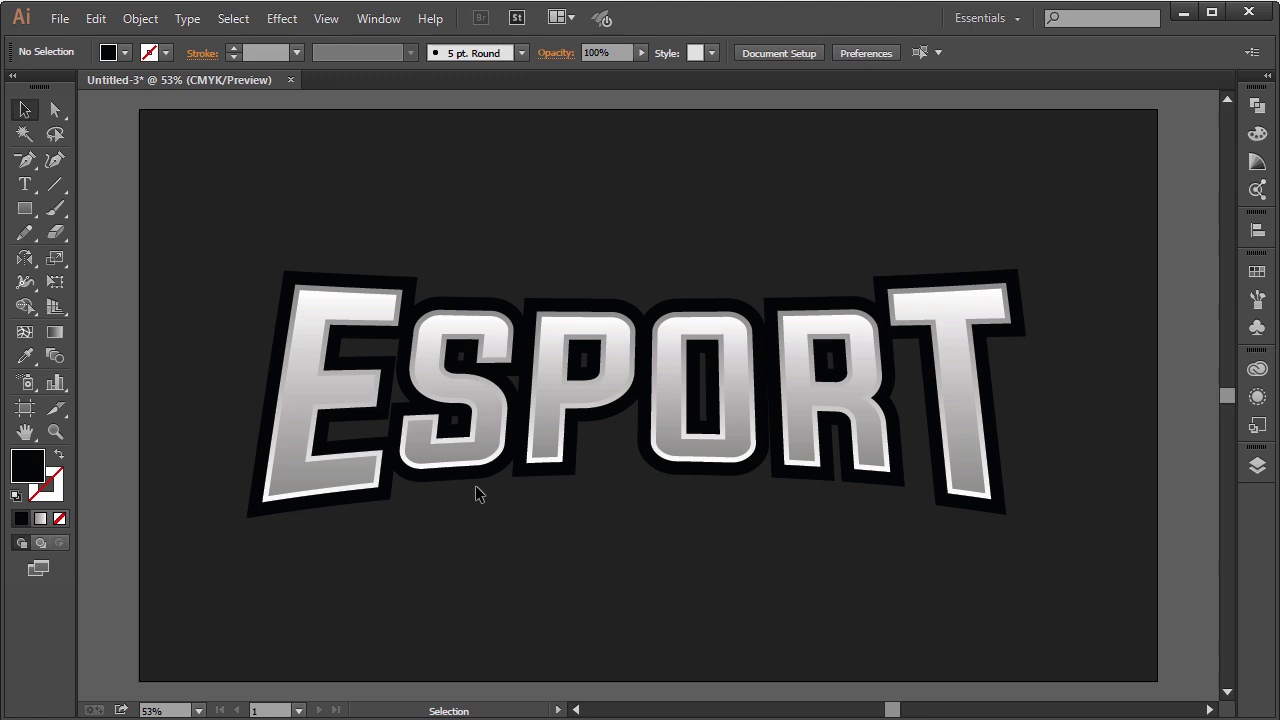
# Ungroup the ESPORT artwork so the black outline can be selected on its own, and deselect it.
pyautogui.click(396, 394)
pyautogui.rightClick(391, 362)
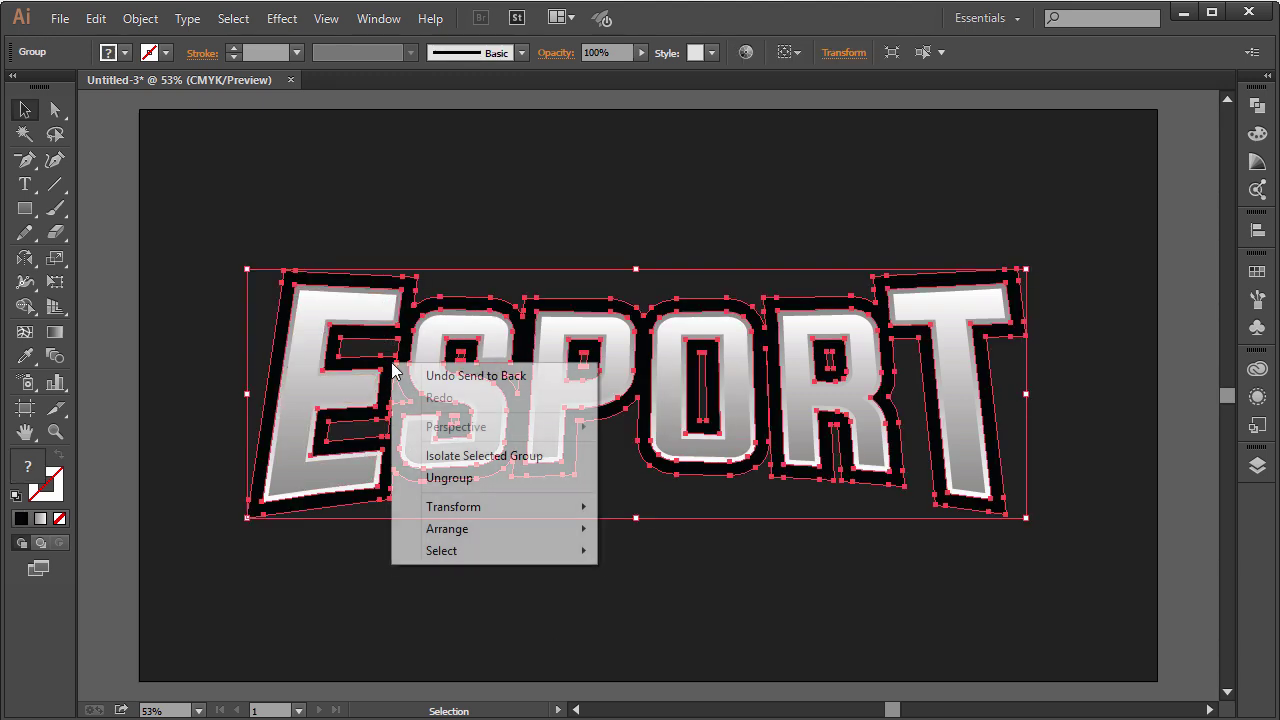
pyautogui.click(440, 479)
pyautogui.click(424, 536)
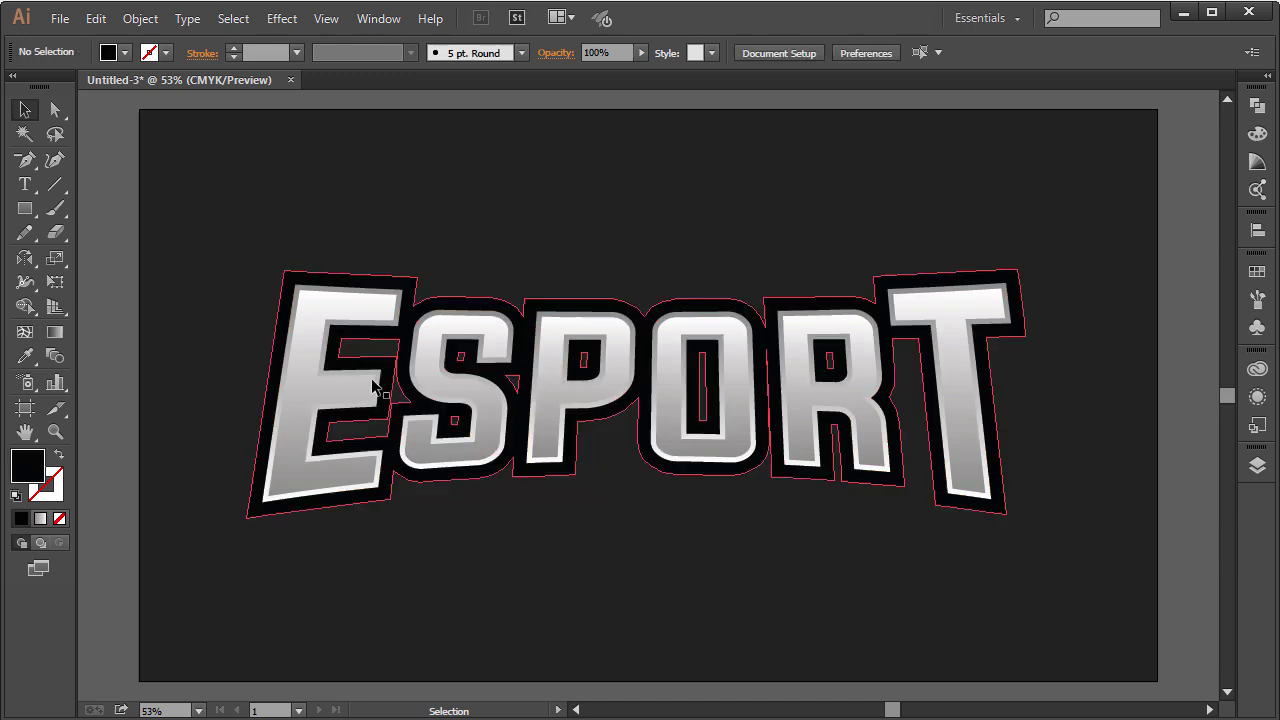
# Try to delete the black outline's anchor points around the gaps beside the E.
pyautogui.click(340, 360)
pyautogui.moveTo(463, 482); pyautogui.dragTo(447, 437)
pyautogui.press('p')
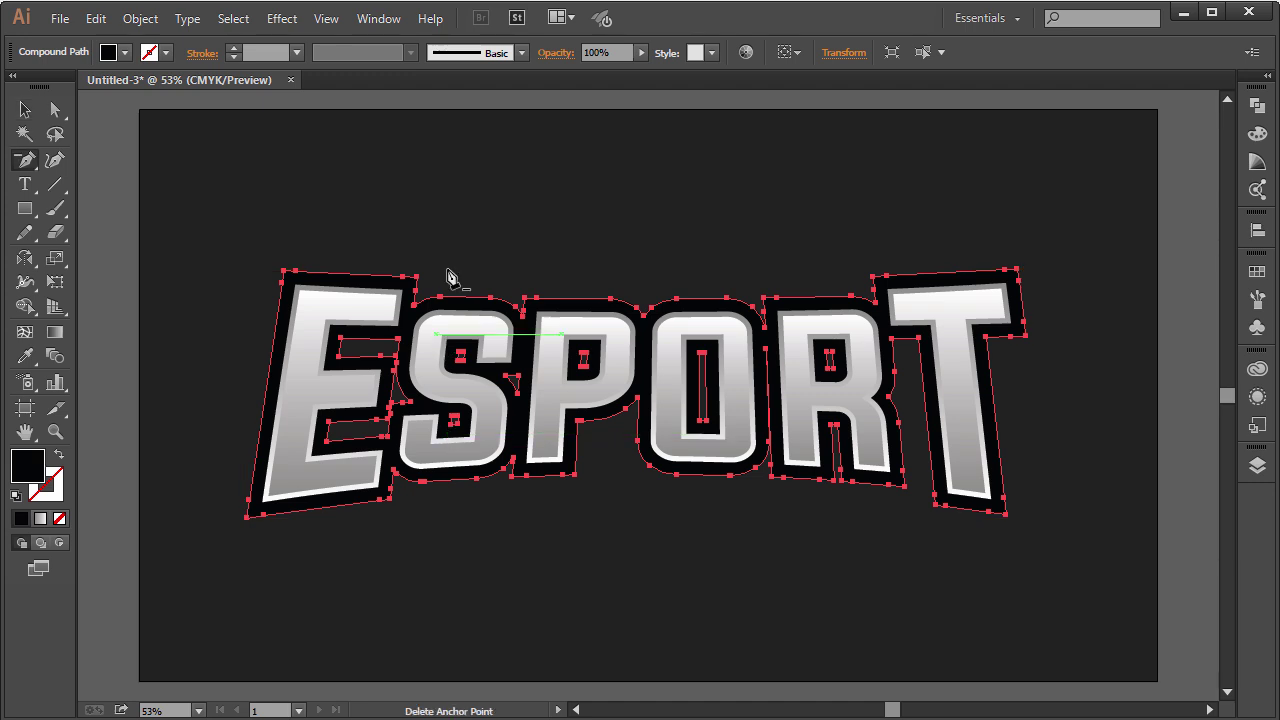
pyautogui.click(340, 356)
pyautogui.click(397, 341)
pyautogui.moveTo(397, 346)
pyautogui.mouseDown()
pyautogui.moveTo(343, 357)
pyautogui.moveTo(371, 366)
pyautogui.moveTo(400, 347)
pyautogui.moveTo(398, 362)
pyautogui.mouseUp()
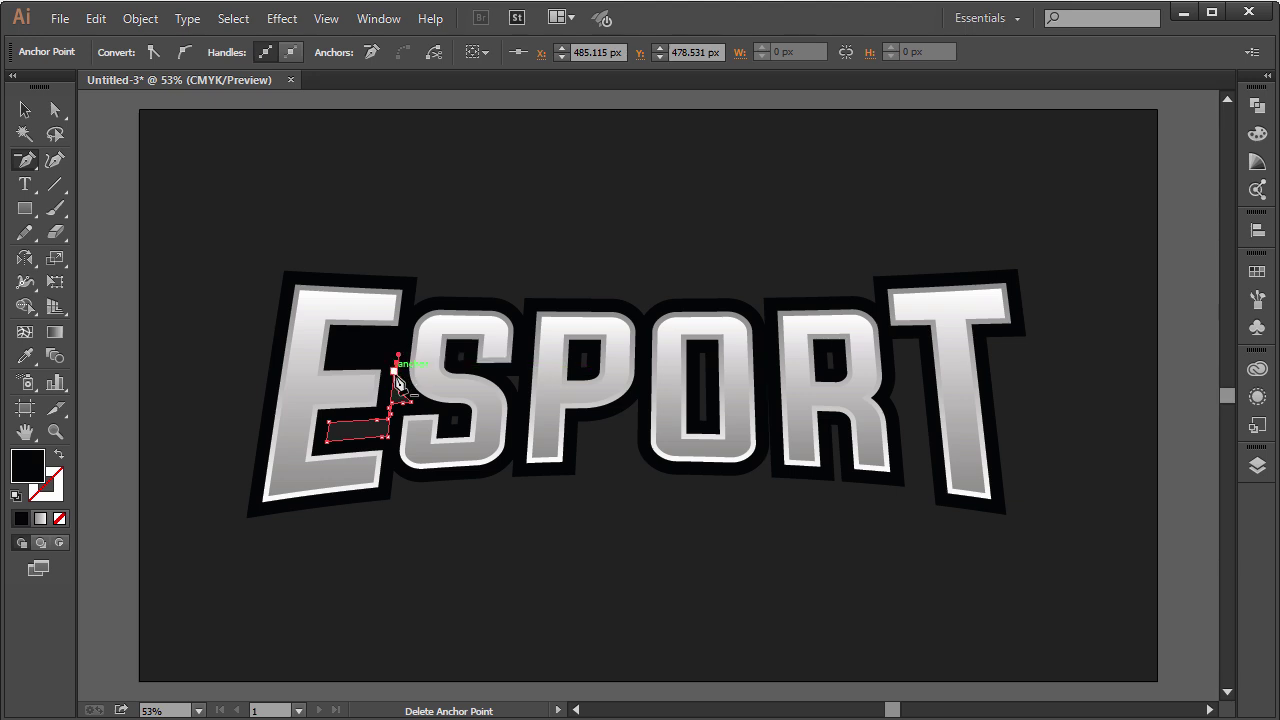
pyautogui.press('ctrl')
pyautogui.keyDown('ctrl'); pyautogui.click(477, 438); pyautogui.keyUp('ctrl')
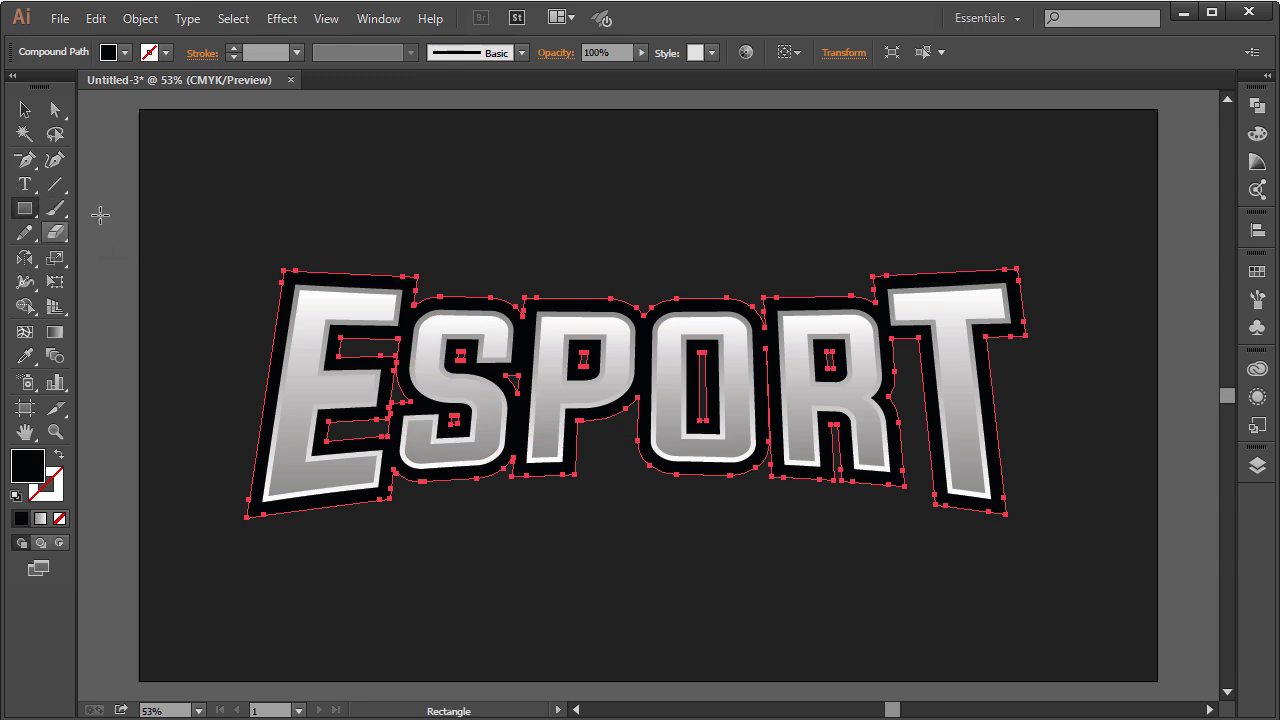
# Draw a closed black Pen shape from the E to the T with an arched lower edge, covering the outline's gaps.
pyautogui.press('p')
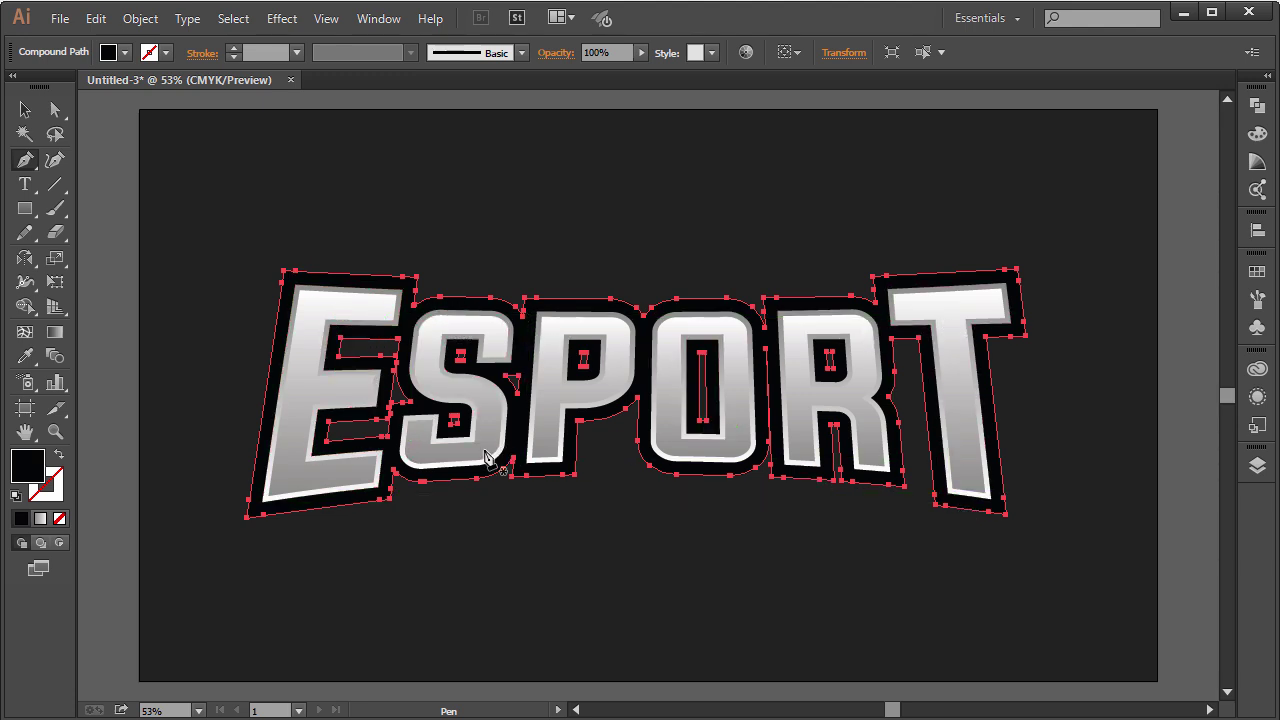
pyautogui.click(326, 304)
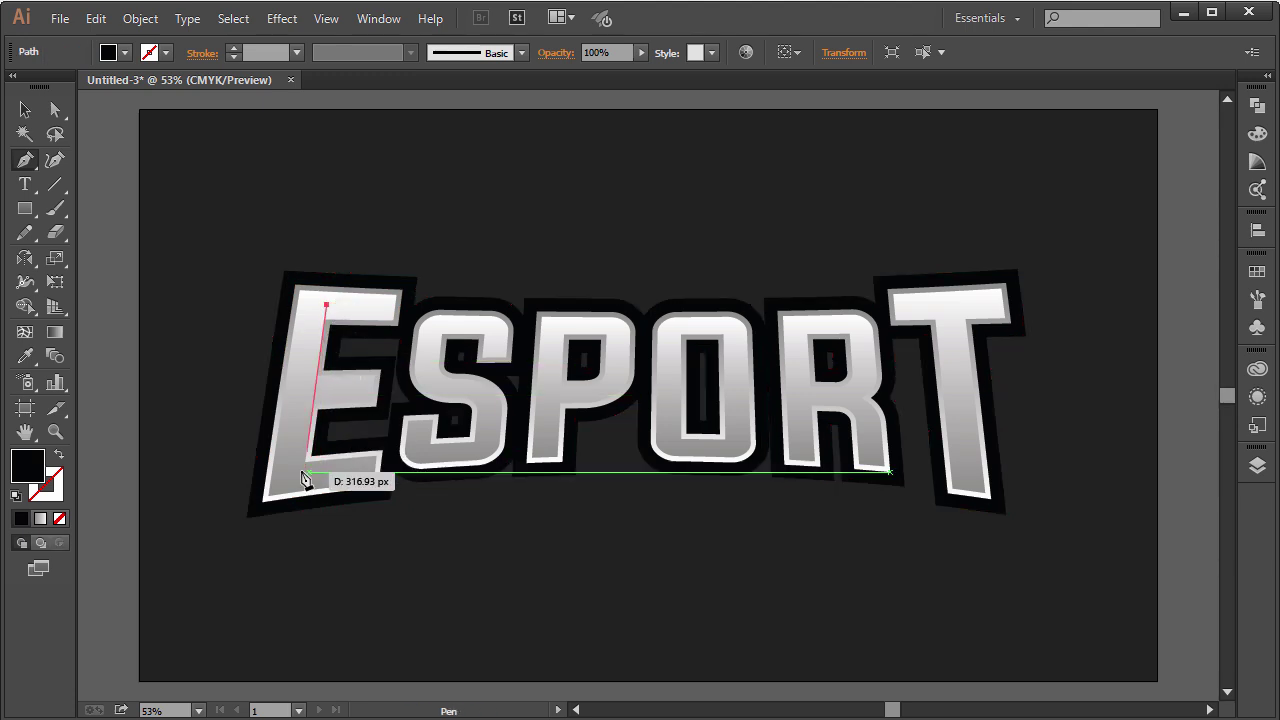
pyautogui.click(296, 467)
pyautogui.click(410, 455)
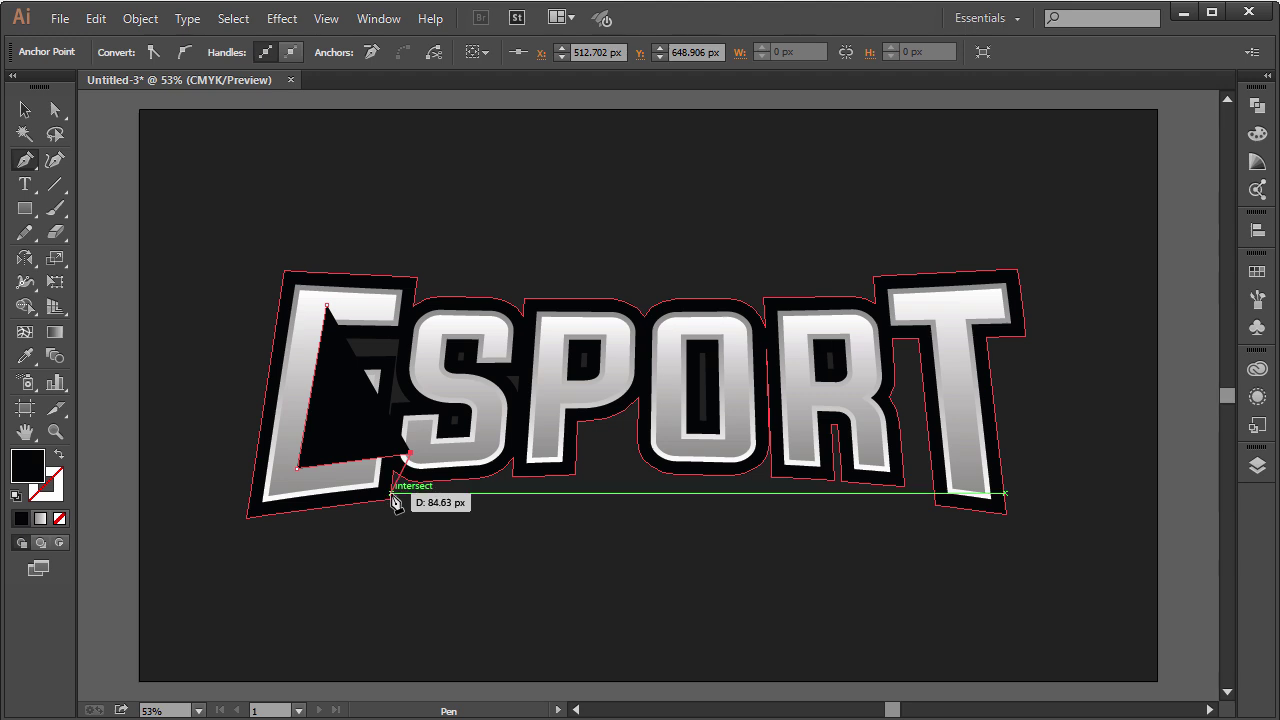
pyautogui.click(247, 518)
pyautogui.moveTo(1005, 515); pyautogui.dragTo(1134, 588)
pyautogui.moveTo(746, 515); pyautogui.dragTo(614, 281)
pyautogui.click(611, 290)
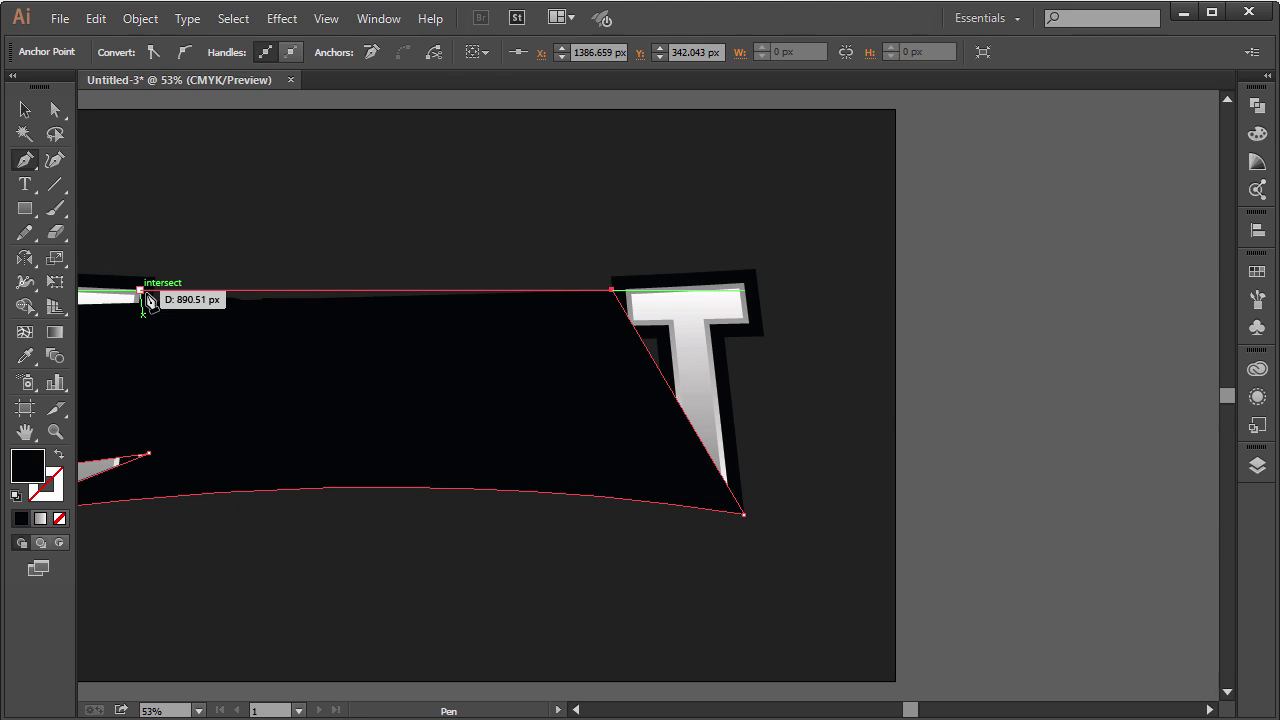
pyautogui.click(141, 291)
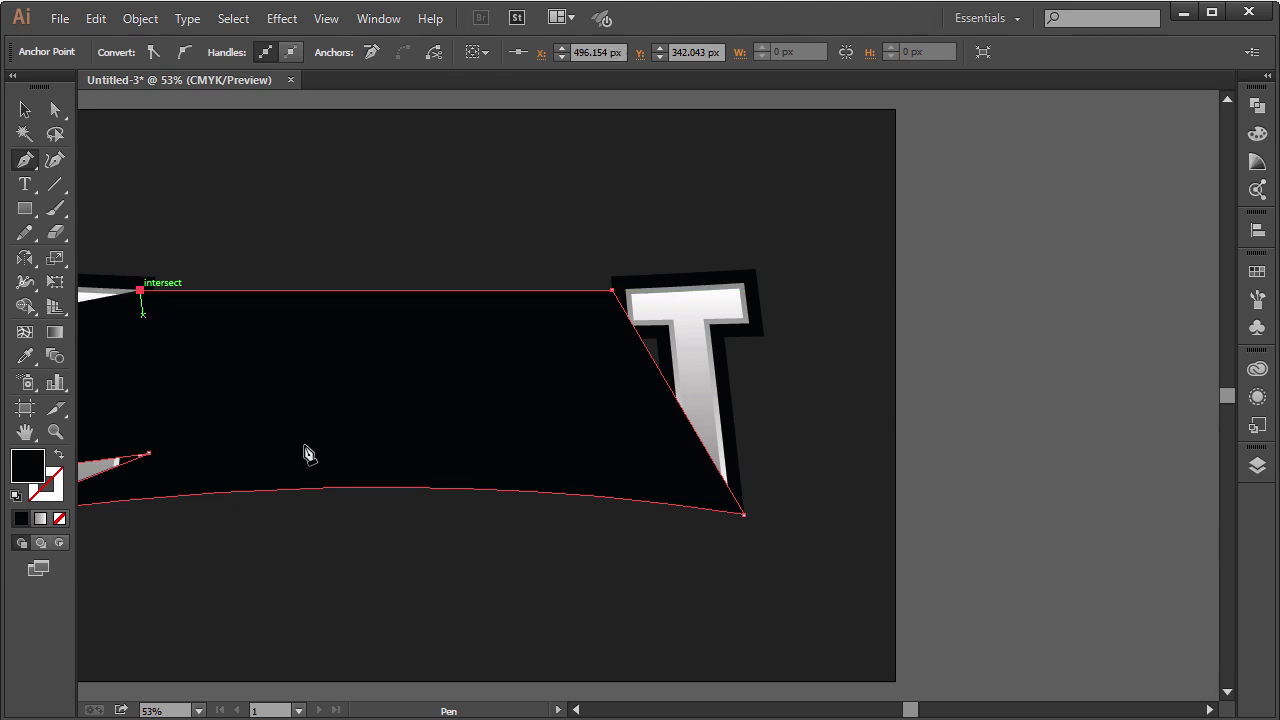
pyautogui.click(886, 713)
pyautogui.click(886, 713)
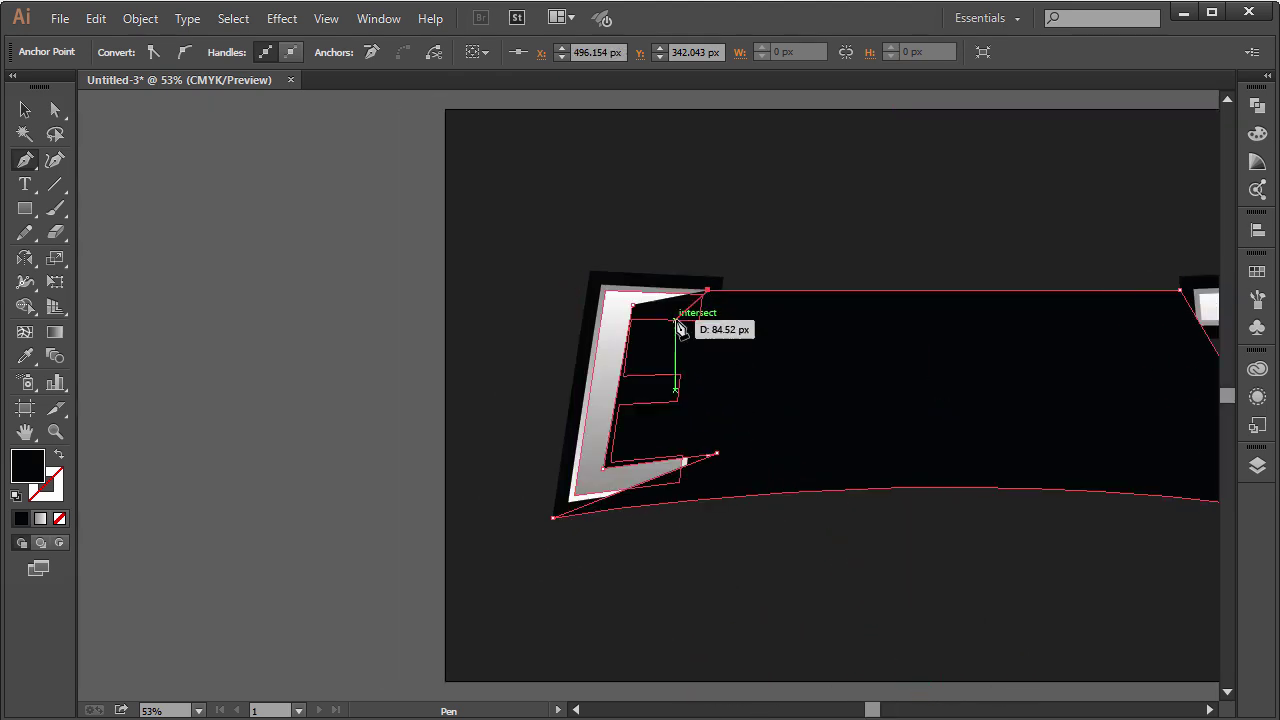
pyautogui.click(640, 305)
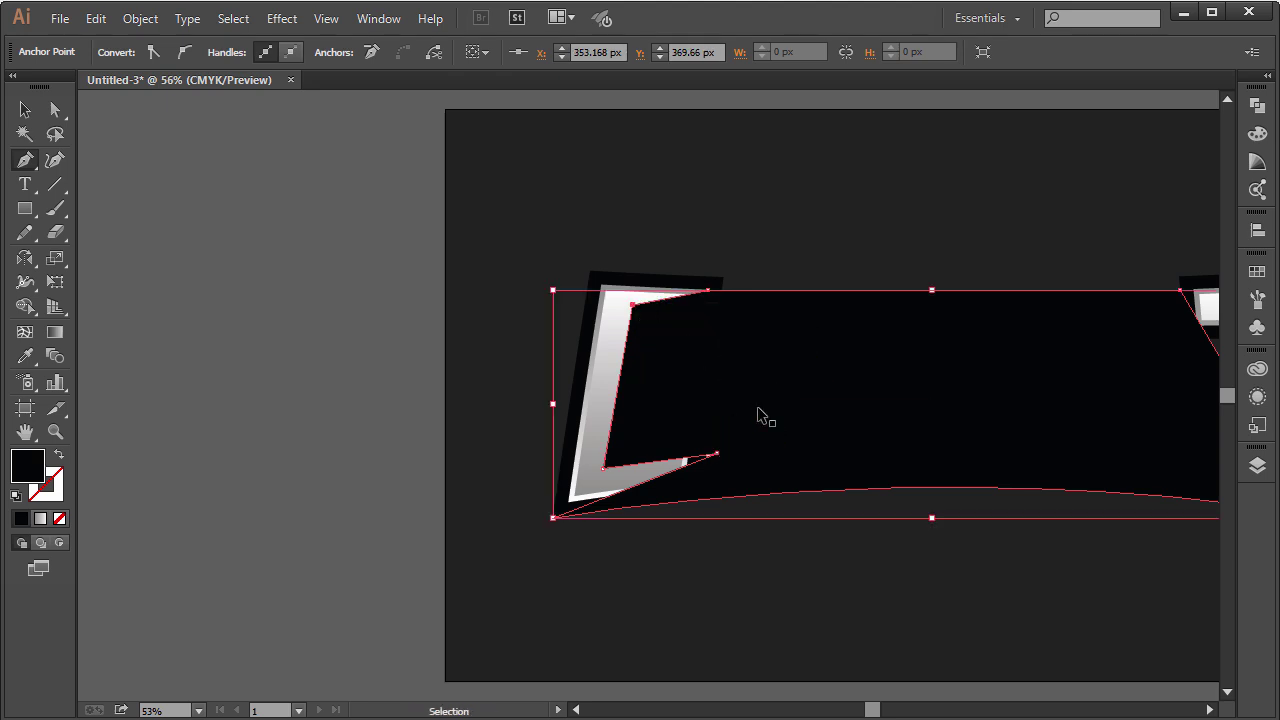
# Send the black filler shape to the back behind the ESPORT lettering and deselect it.
pyautogui.hotkey('ctrl', '0')
pyautogui.press('v')
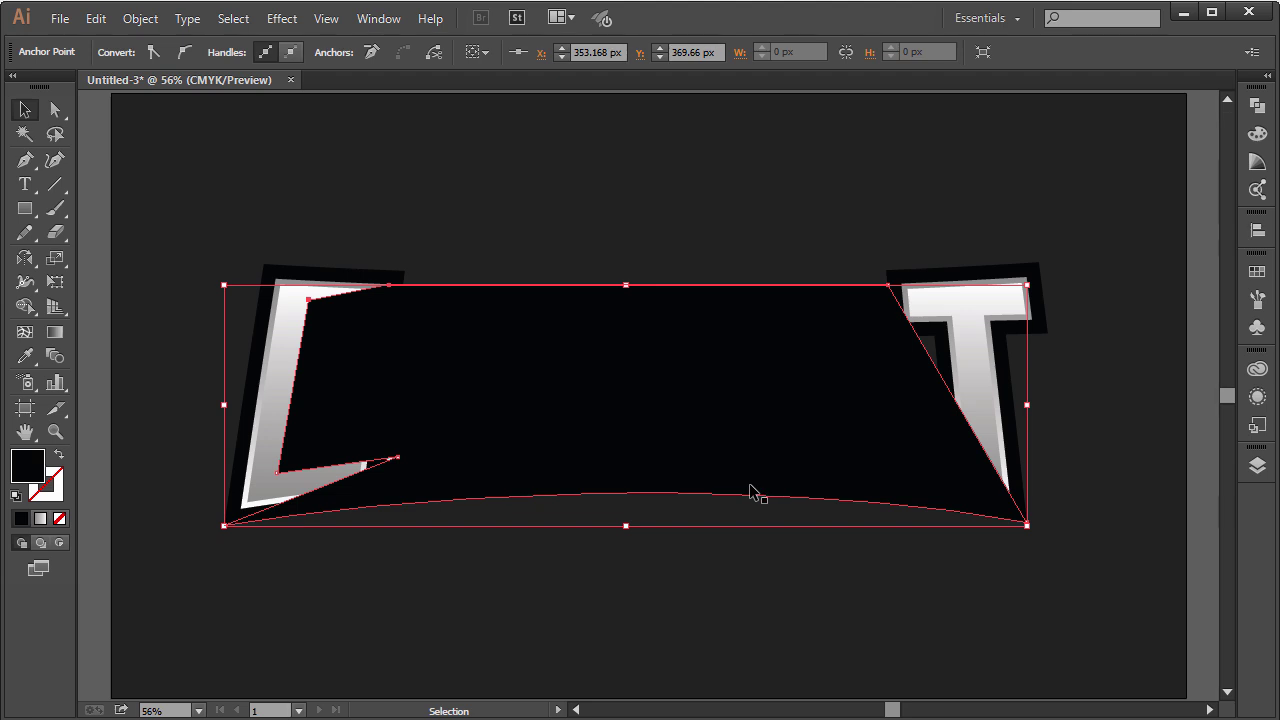
pyautogui.rightClick(749, 485)
pyautogui.moveTo(830, 676)
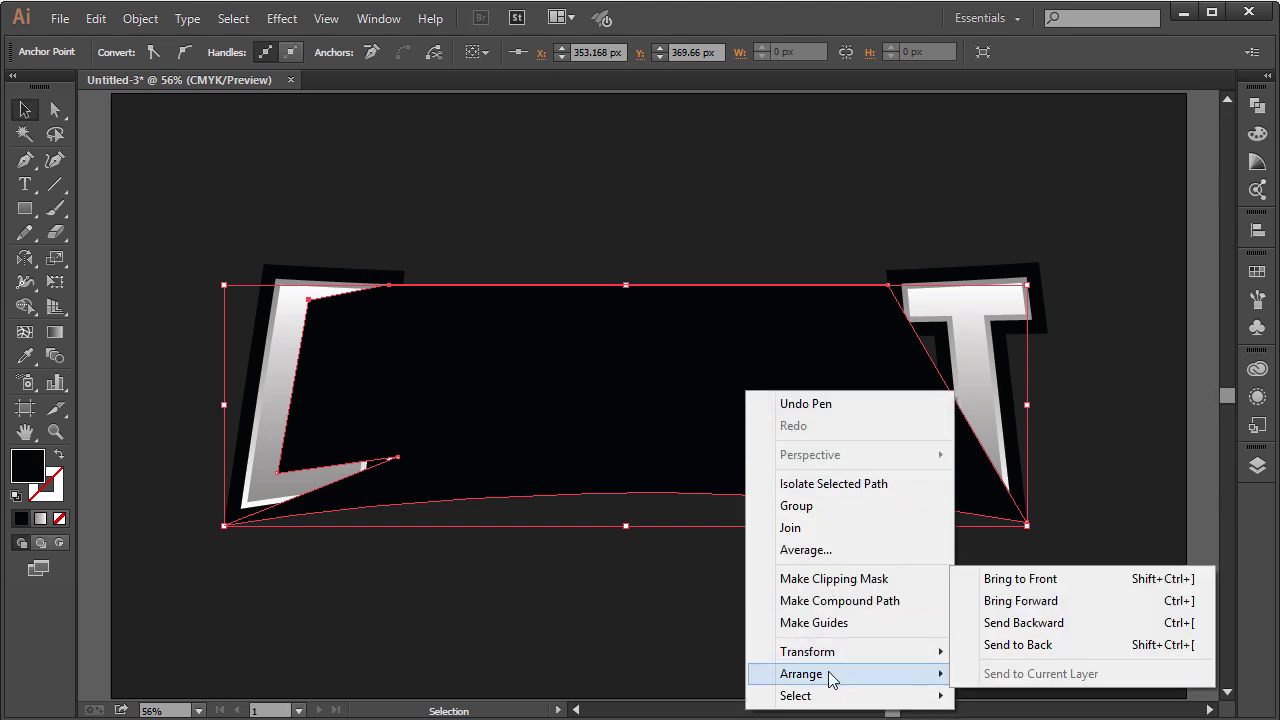
pyautogui.click(1016, 645)
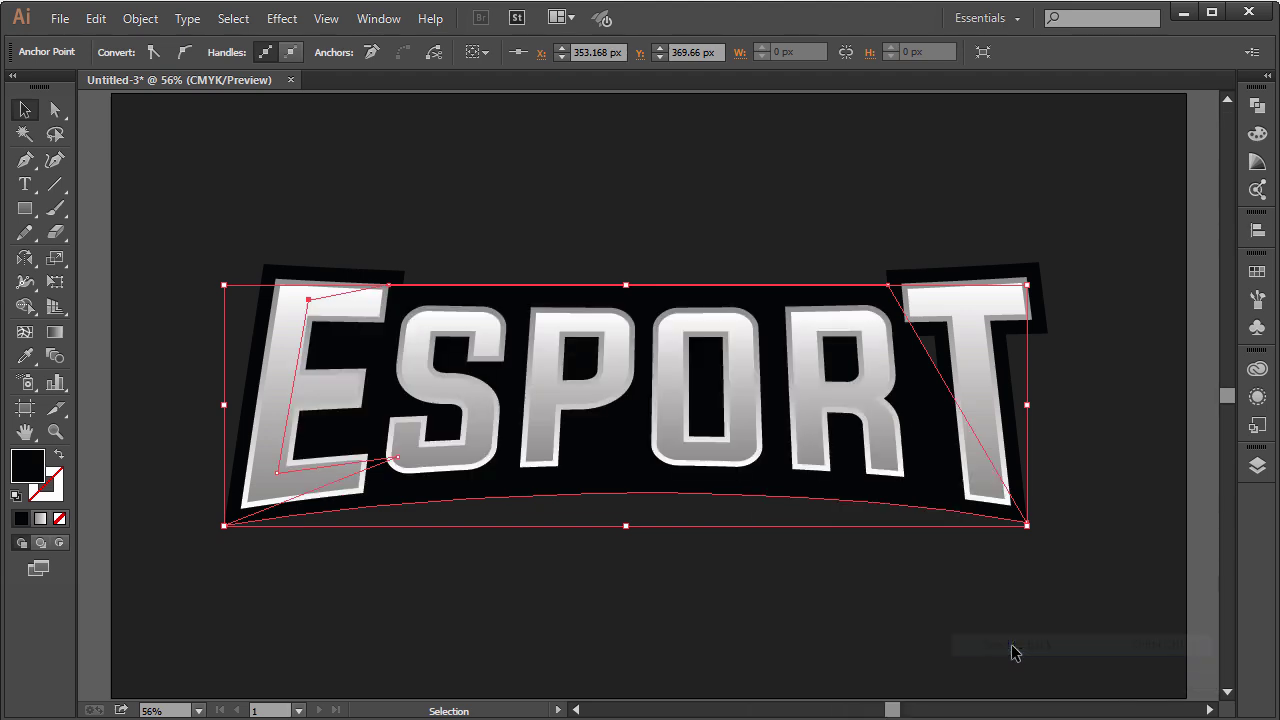
pyautogui.click(752, 597)
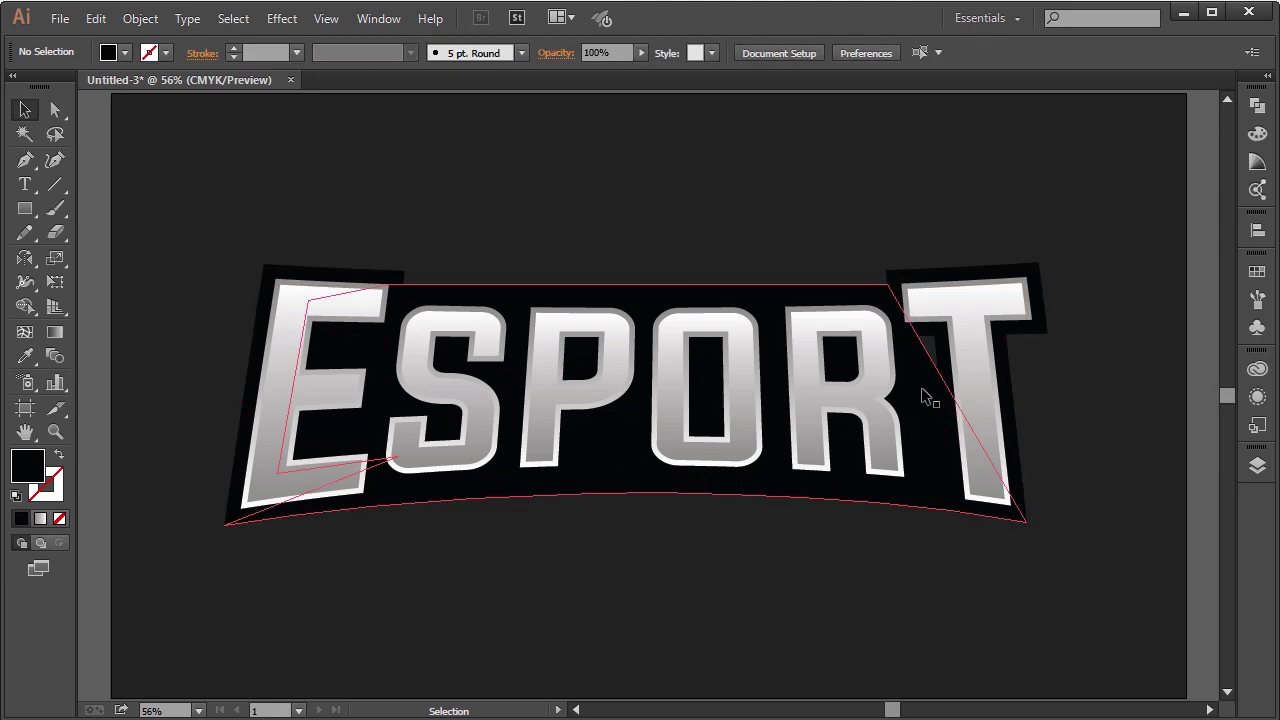
# Move the filler shape's upper anchor beside the T 80 px to the right to close the remaining gap, and deselect it.
pyautogui.click(922, 345)
pyautogui.press('a')
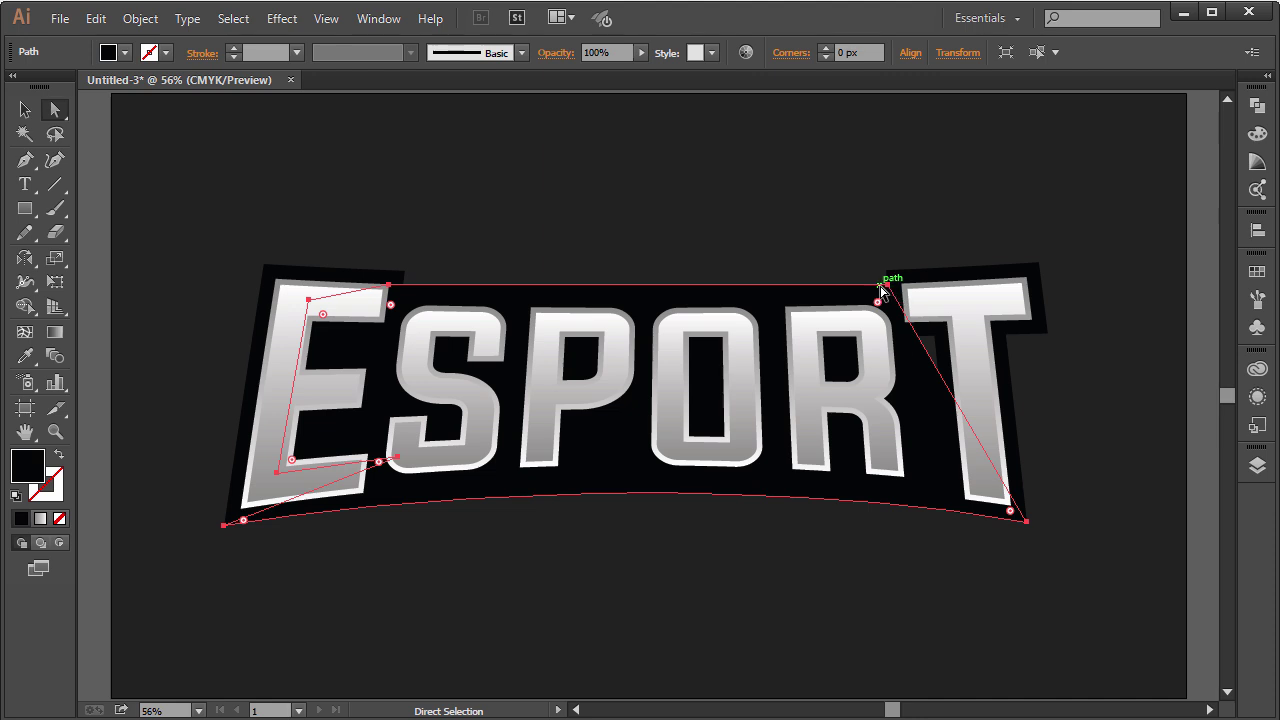
pyautogui.click(888, 287)
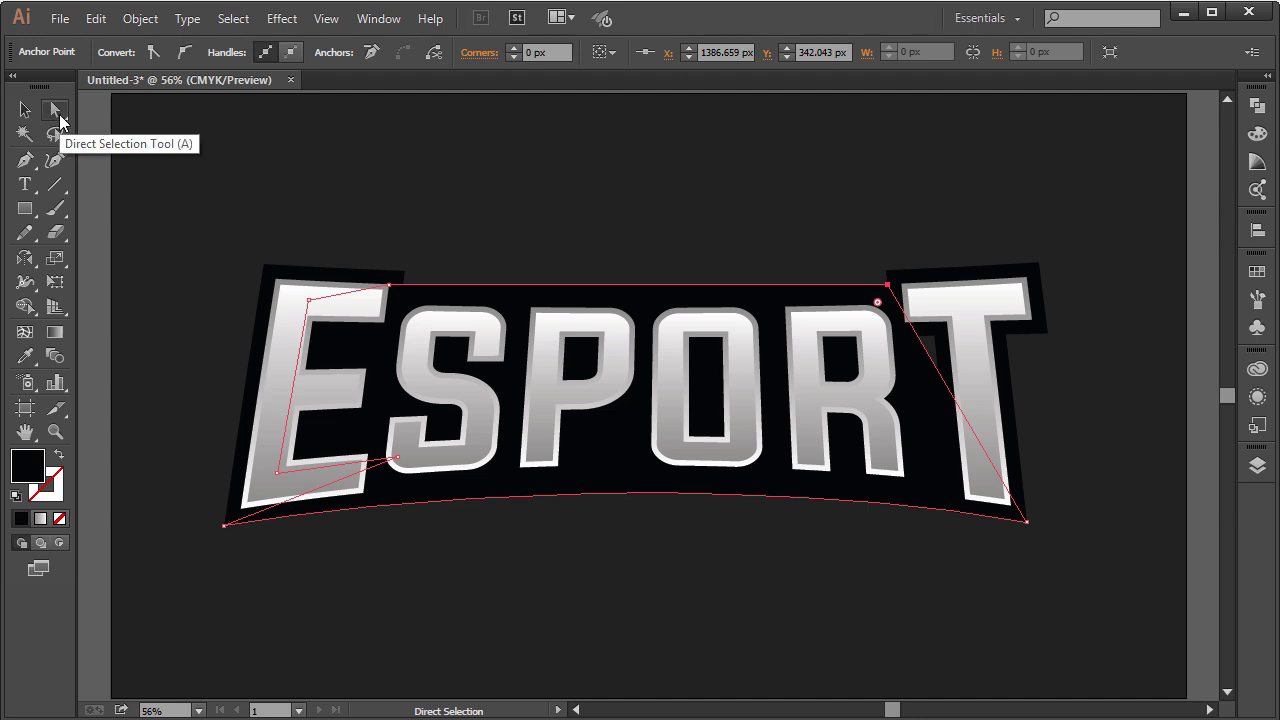
pyautogui.click(889, 289)
pyautogui.click(888, 289)
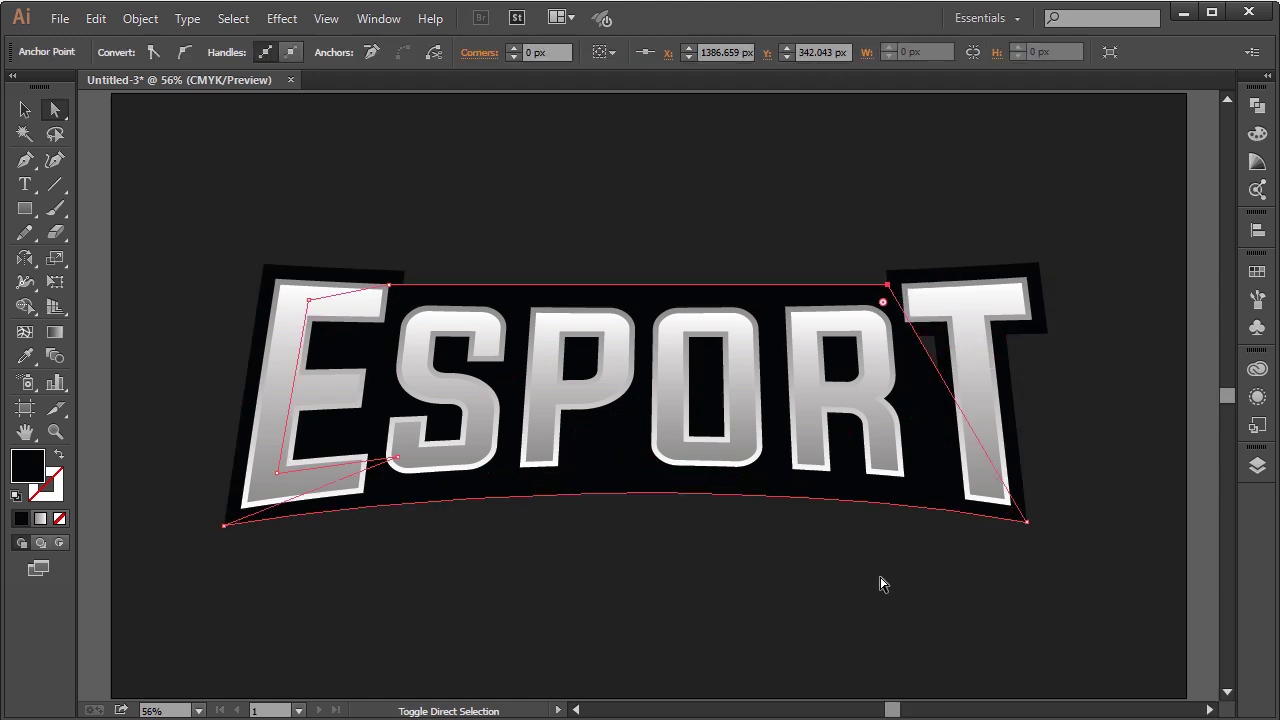
pyautogui.hotkey('shift', 'Right')
pyautogui.hotkey('shift', 'Right')
pyautogui.hotkey('shift', 'Right')
pyautogui.hotkey('shift', 'Right')
pyautogui.hotkey('shift', 'Right')
pyautogui.hotkey('shift', 'Right')
pyautogui.hotkey('shift', 'Right')
pyautogui.hotkey('shift', 'Right')
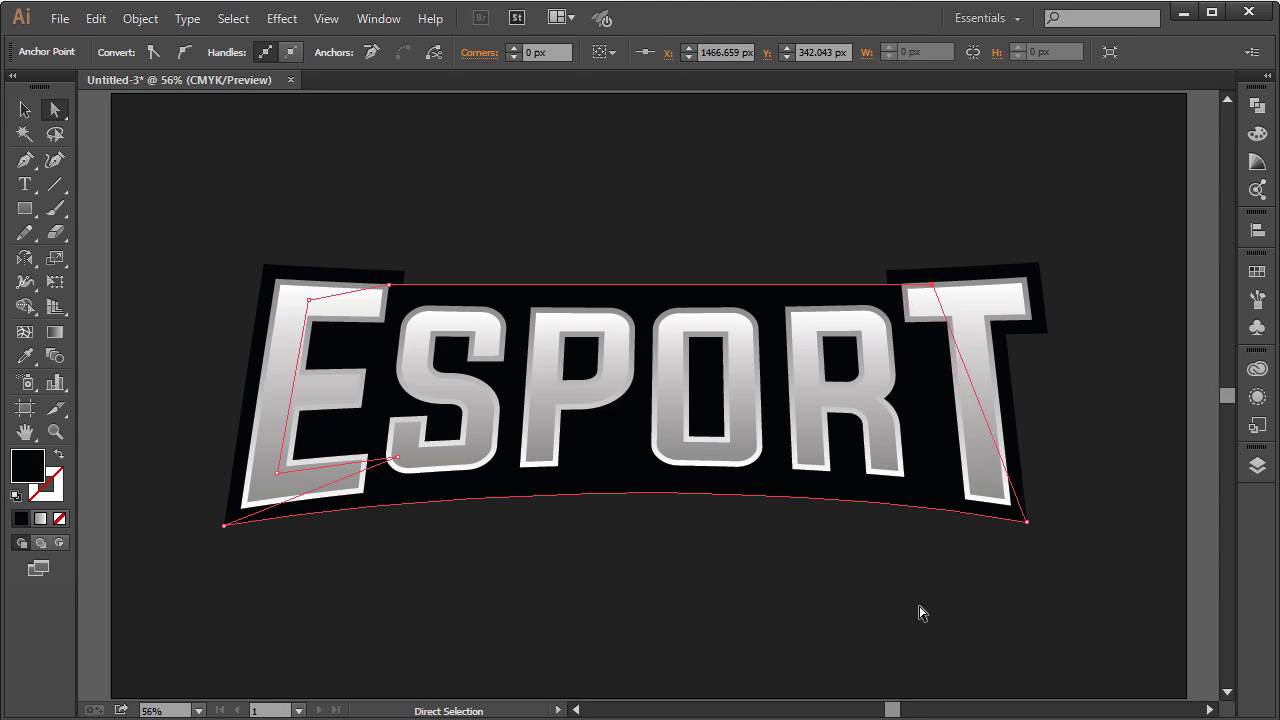
pyautogui.click(921, 613)
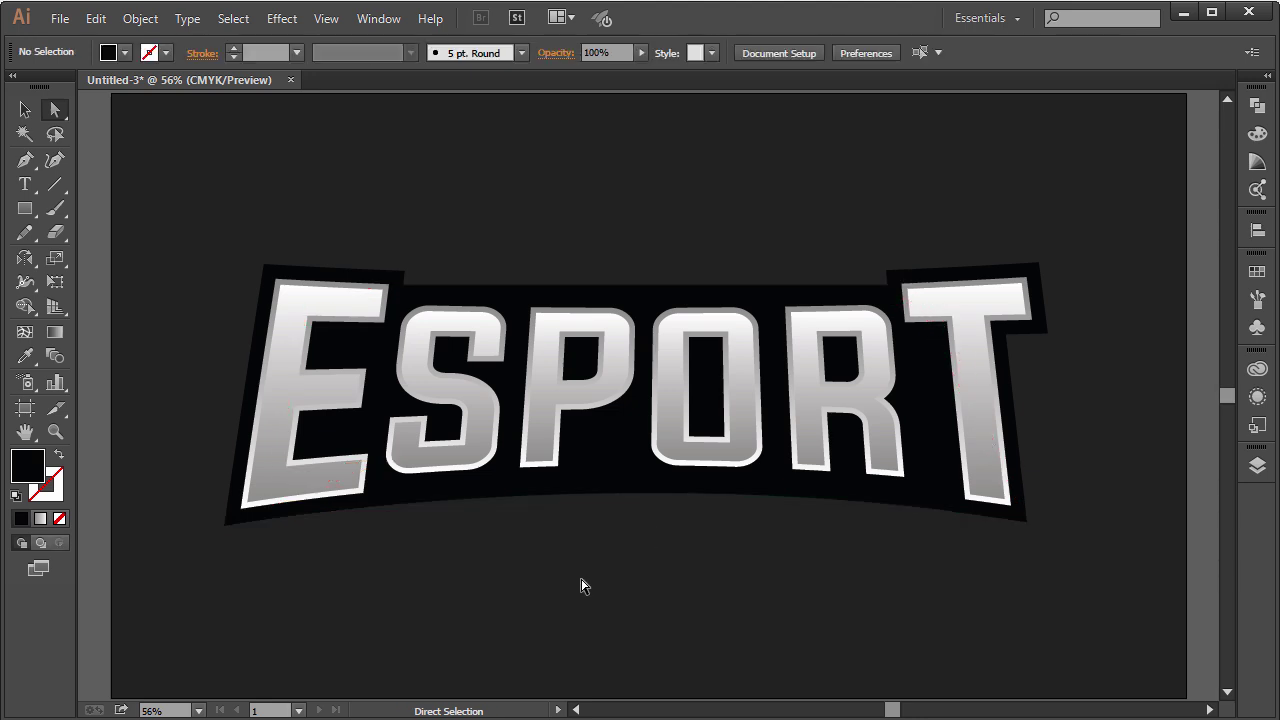
# Add an anchor point at X 960 px in the middle of the filler shape's straight upper edge.
pyautogui.click(660, 302)
pyautogui.press('p')
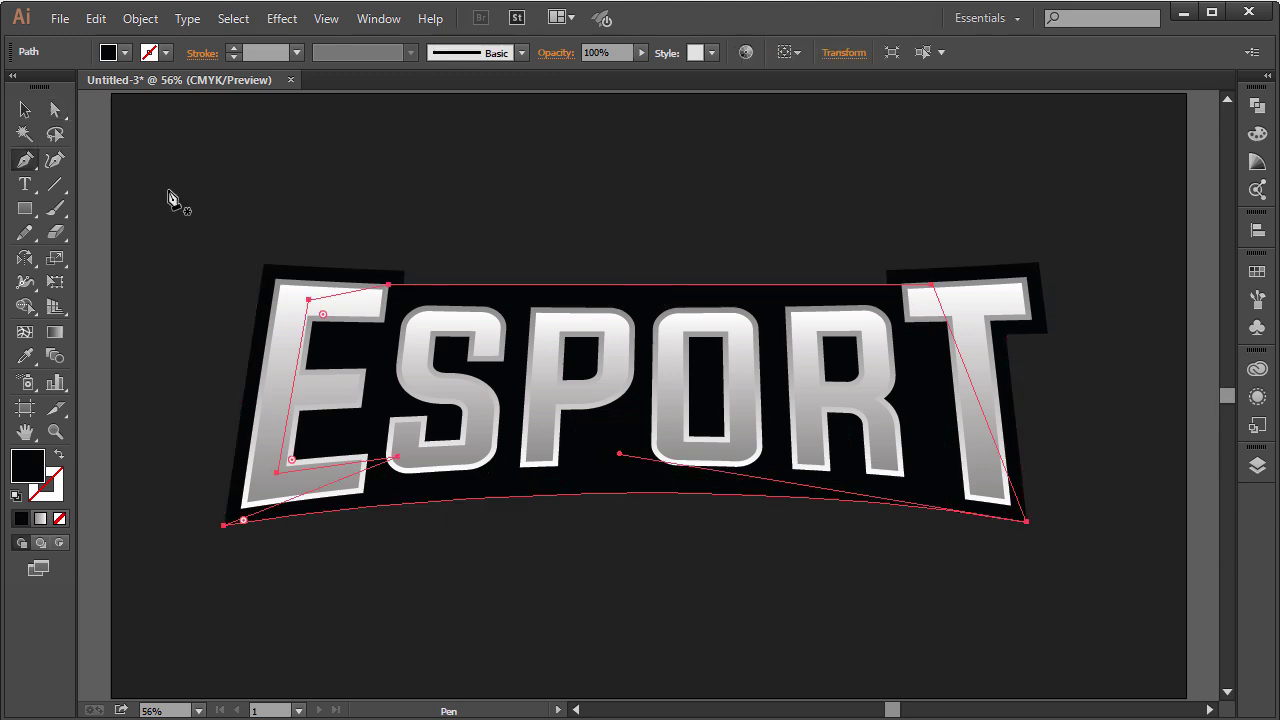
pyautogui.click(649, 286)
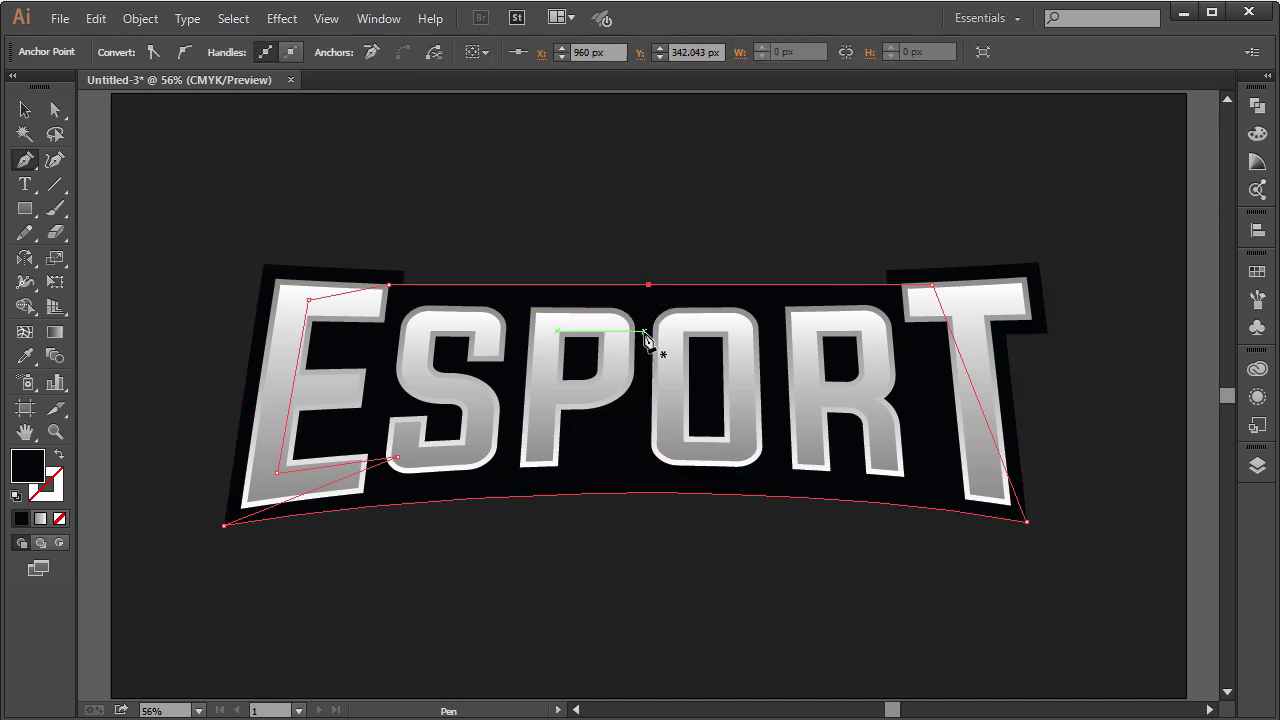
# Lower the upper edge's middle anchor 10 px to Y 352.043 px and convert it to a smooth point.
pyautogui.press('v')
pyautogui.press('a')
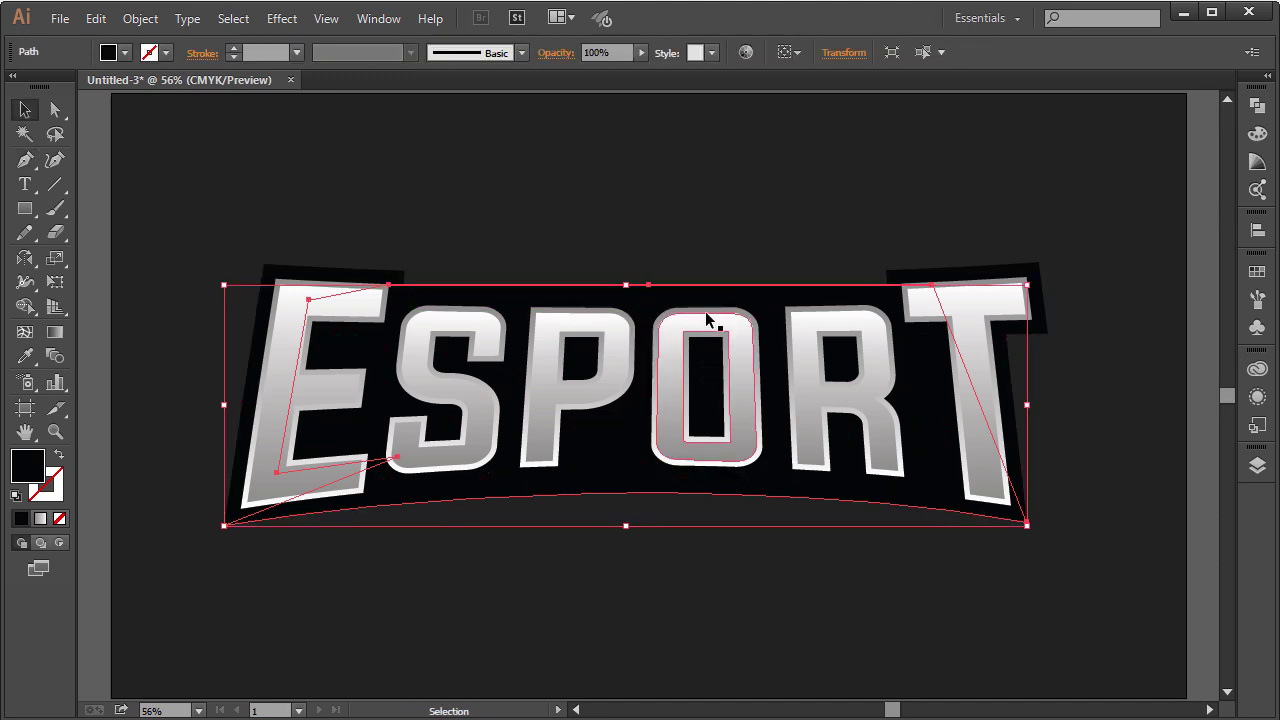
pyautogui.click(654, 287)
pyautogui.moveTo(650, 287); pyautogui.dragTo(650, 289)
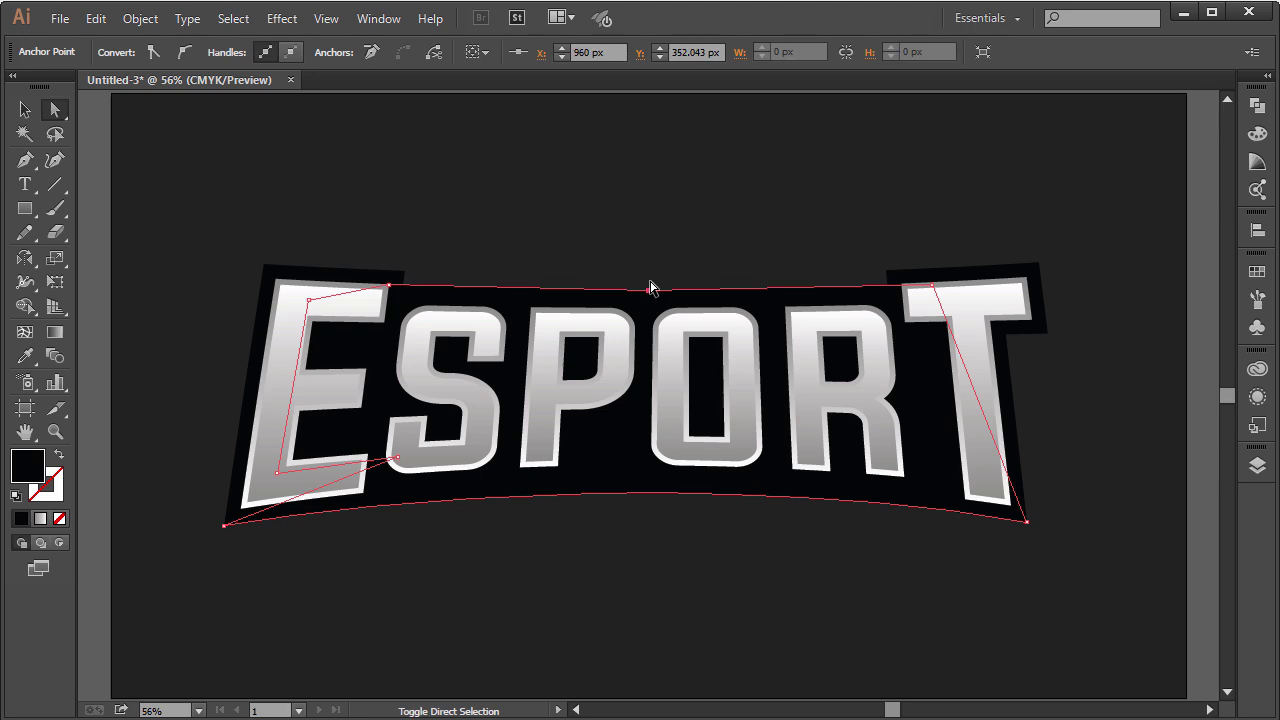
pyautogui.click(184, 53)
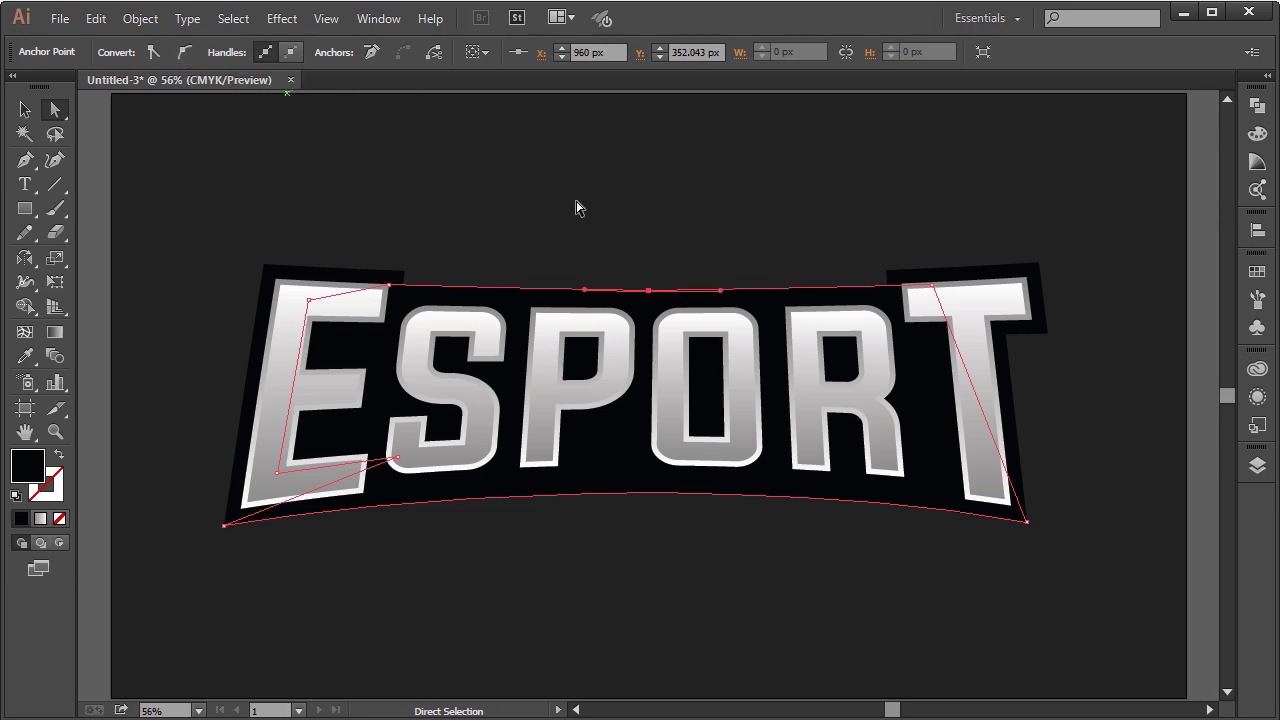
pyautogui.click(668, 599)
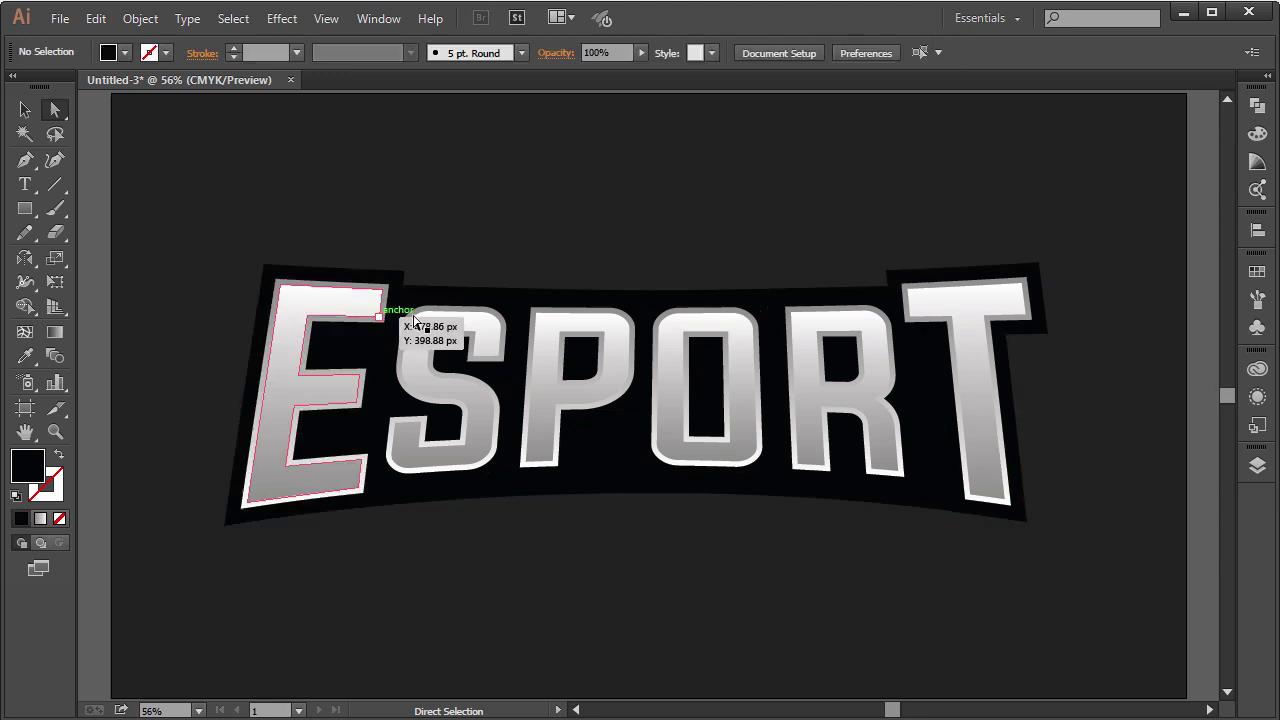
# Extend both handles of the filler shape's upper middle anchor horizontally to even out the curve, and deselect it.
pyautogui.click(650, 291)
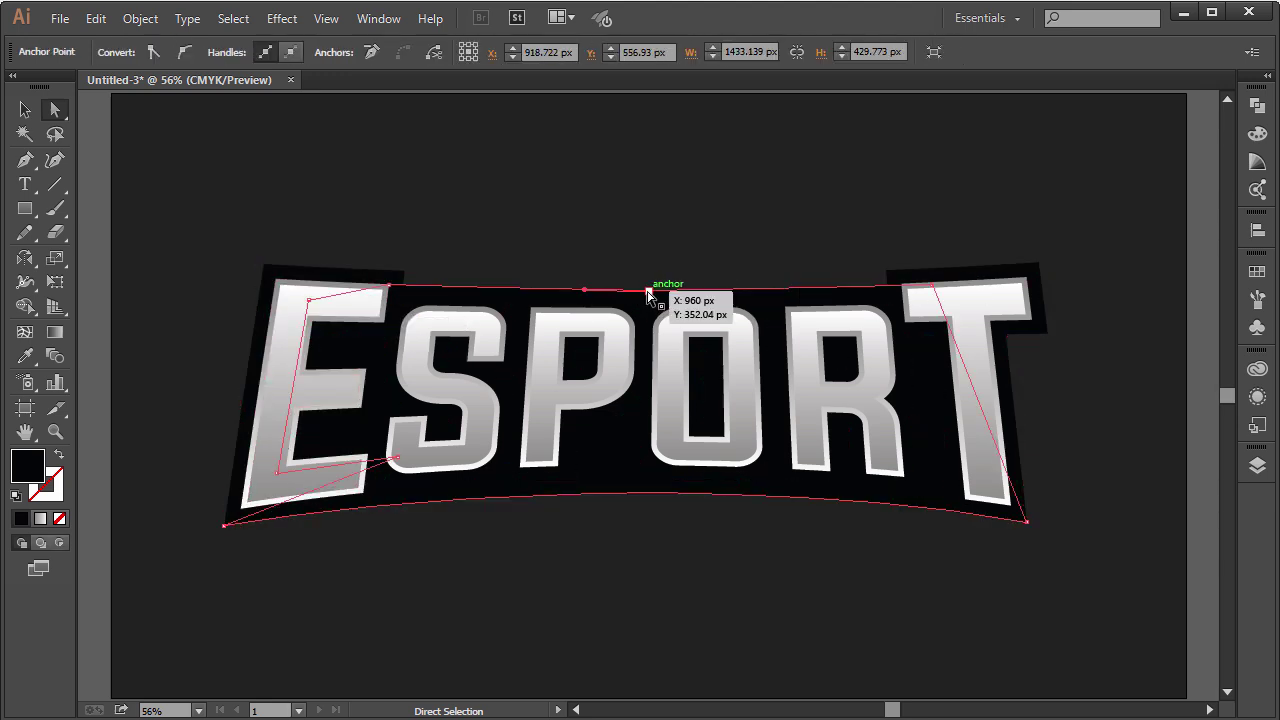
pyautogui.moveTo(582, 292); pyautogui.dragTo(521, 289)
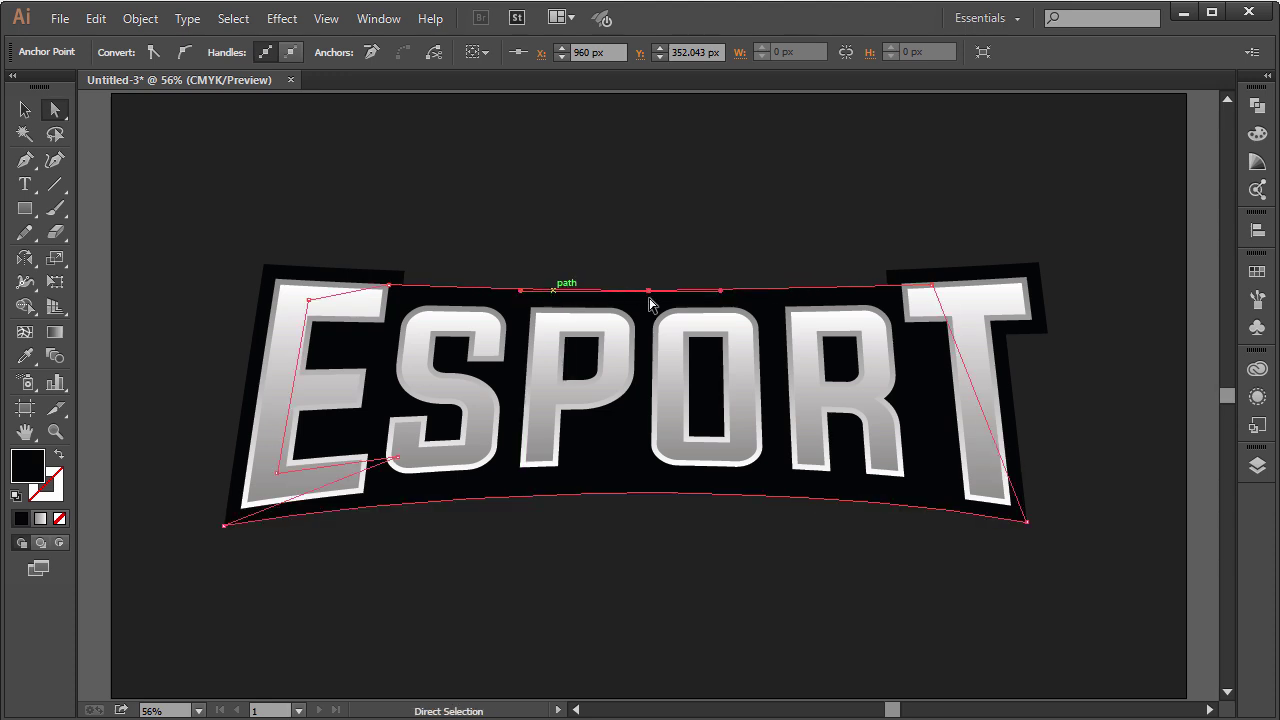
pyautogui.moveTo(720, 292); pyautogui.dragTo(786, 290)
pyautogui.click(655, 638)
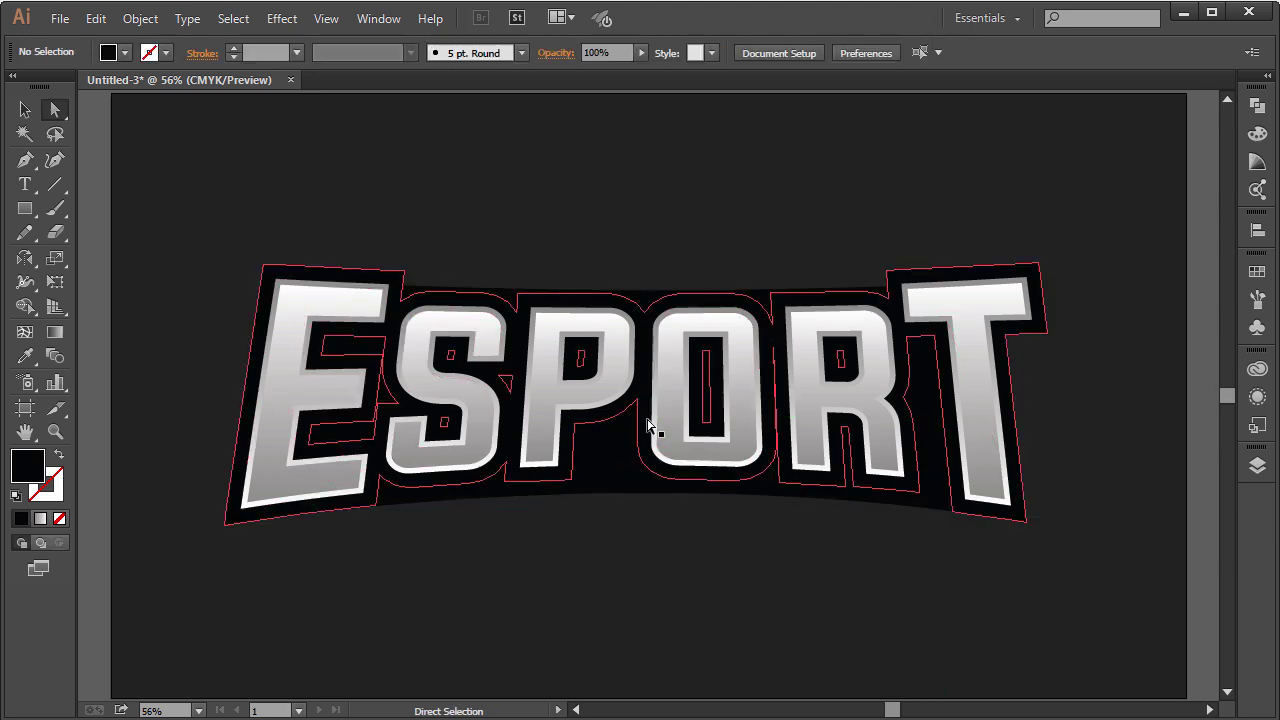
# Unite the curved filler shape and the black letter outlines into one solid backing shape.
pyautogui.click(594, 471)
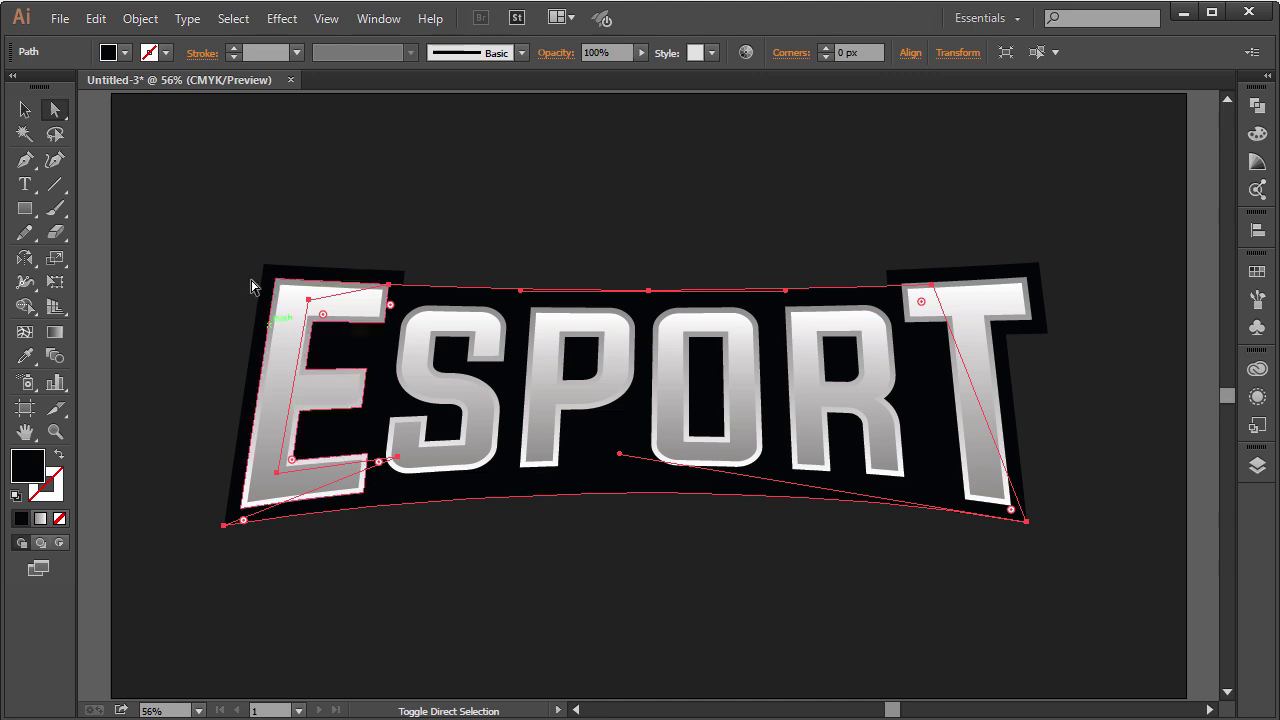
pyautogui.hotkey('ctrl', 'a')
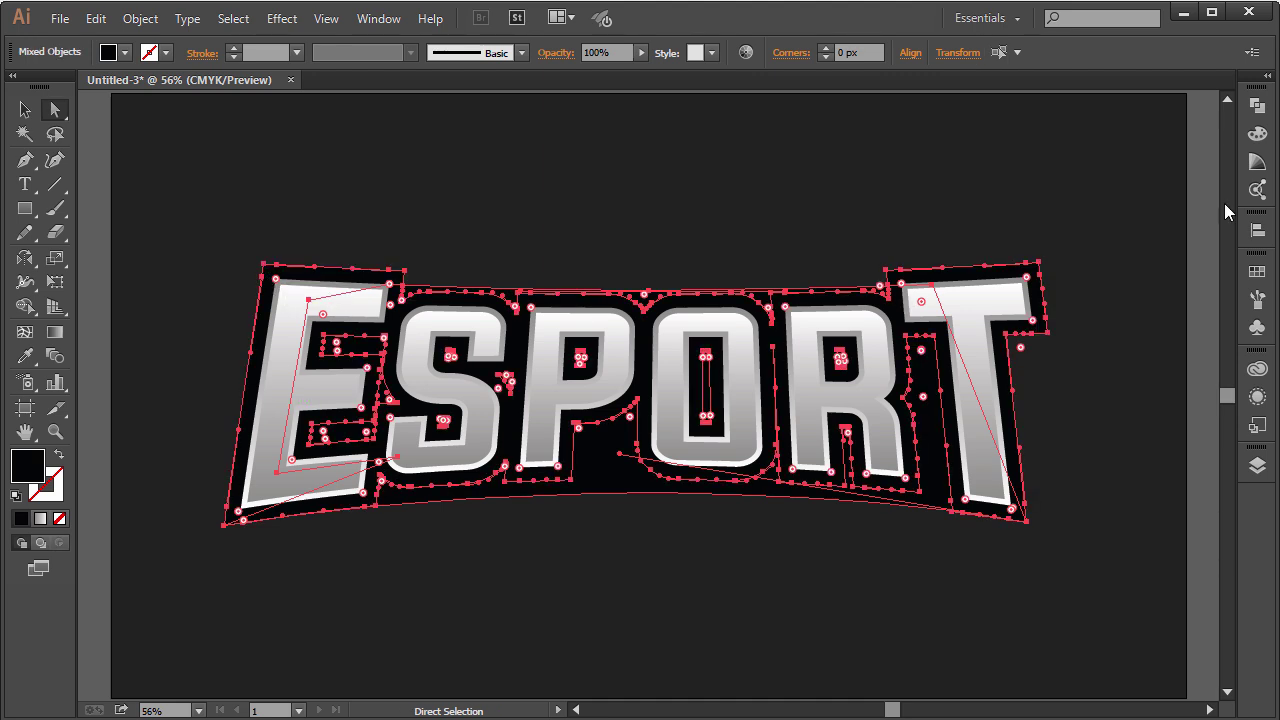
pyautogui.click(1257, 104)
pyautogui.click(1023, 136)
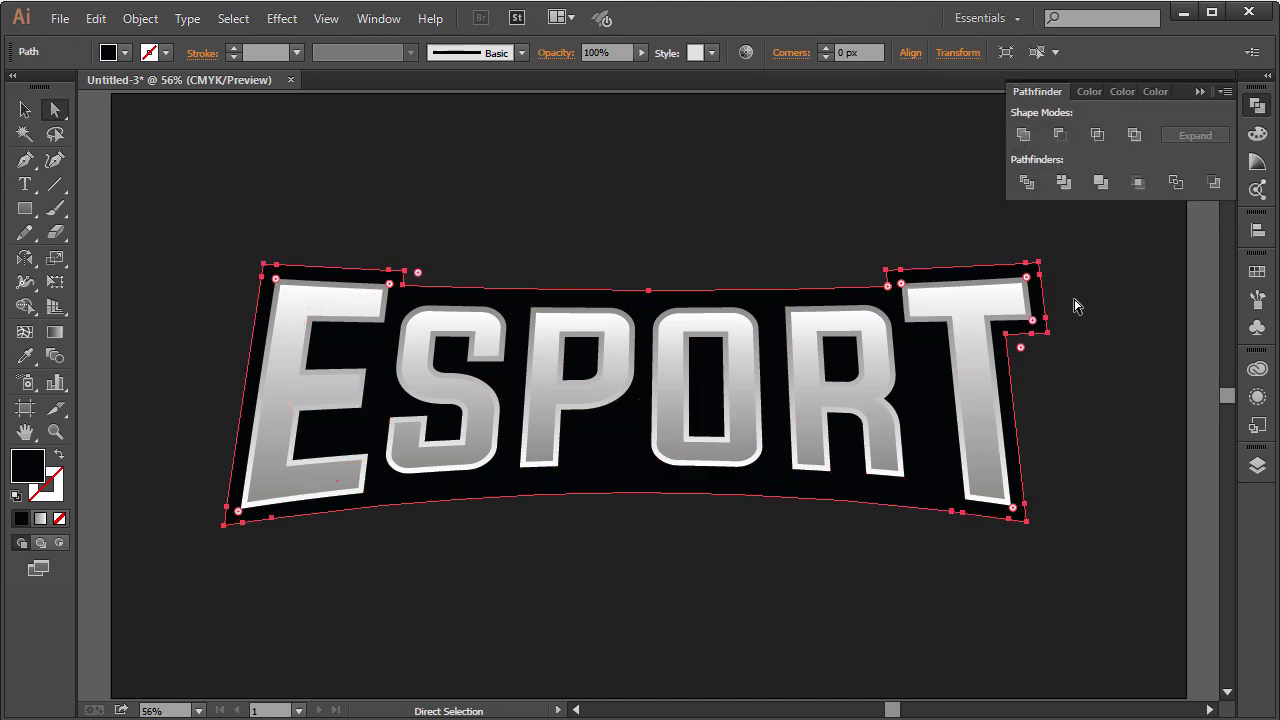
# Test the merged black backing by moving it away from the lettering, undo the move and deselect it.
pyautogui.click(1074, 331)
pyautogui.click(940, 352)
pyautogui.moveTo(940, 352); pyautogui.dragTo(915, 505)
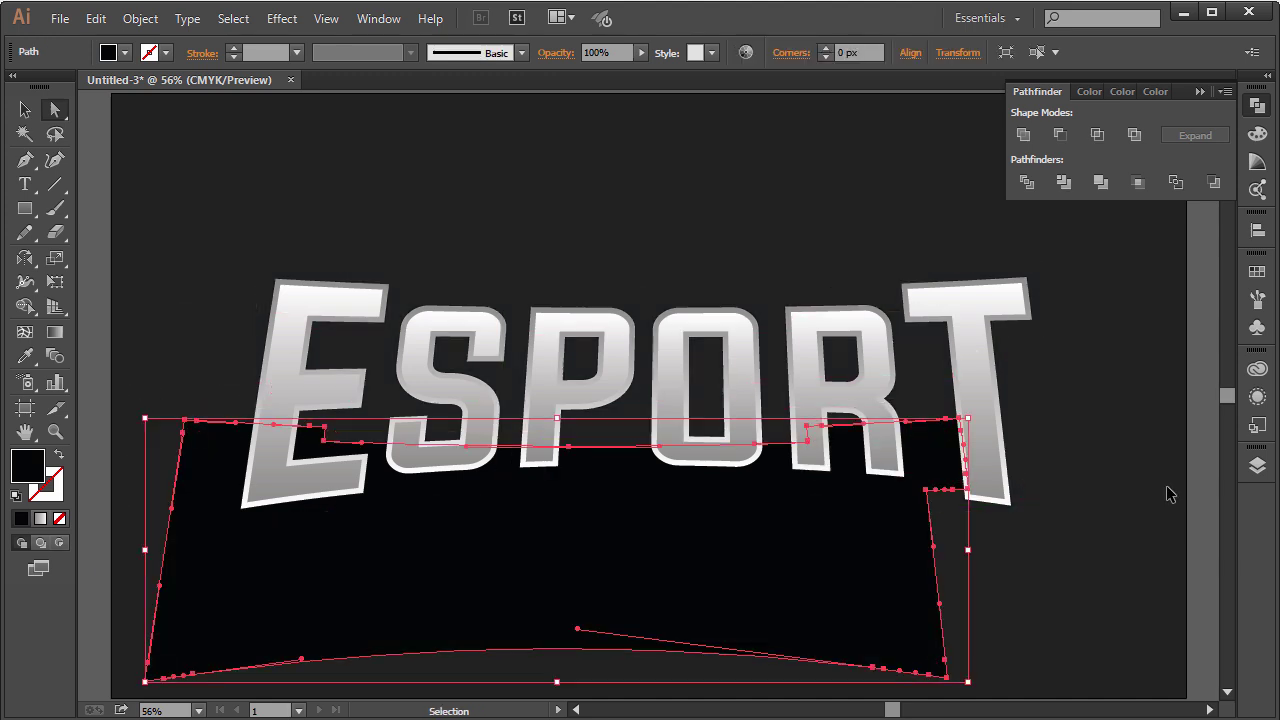
pyautogui.hotkey('ctrl', 'z')
pyautogui.click(1200, 91)
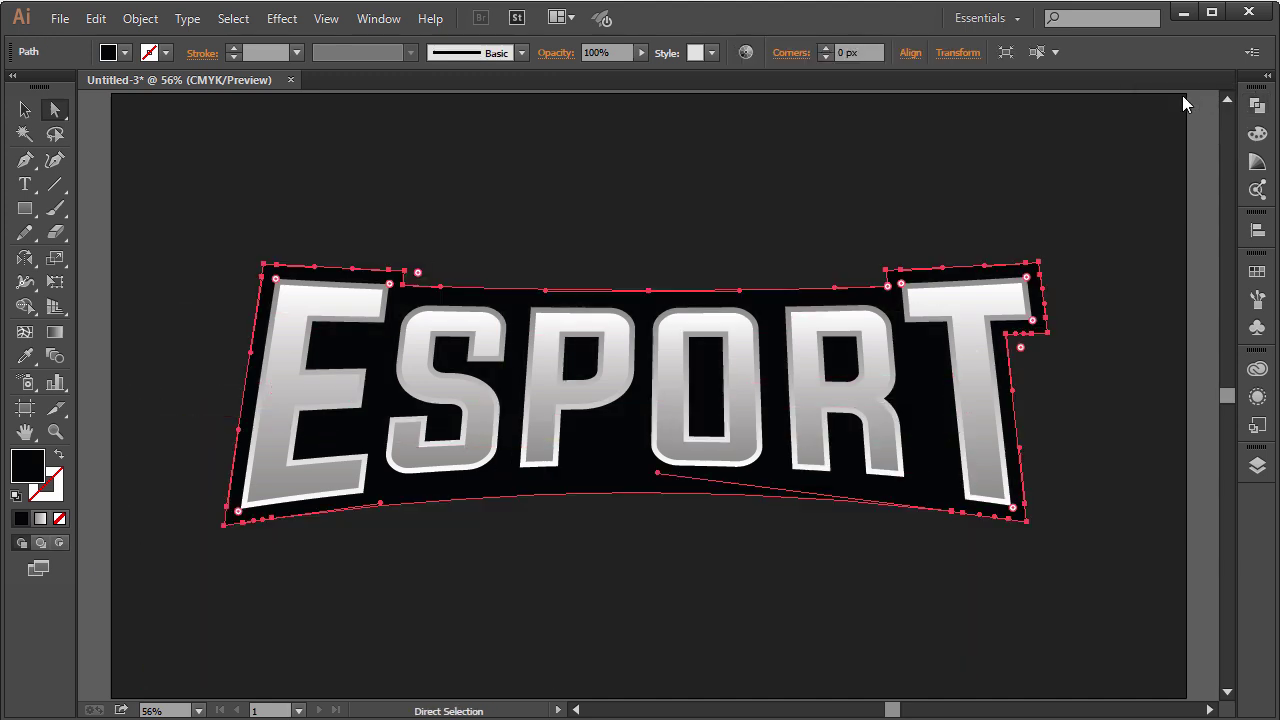
pyautogui.click(938, 175)
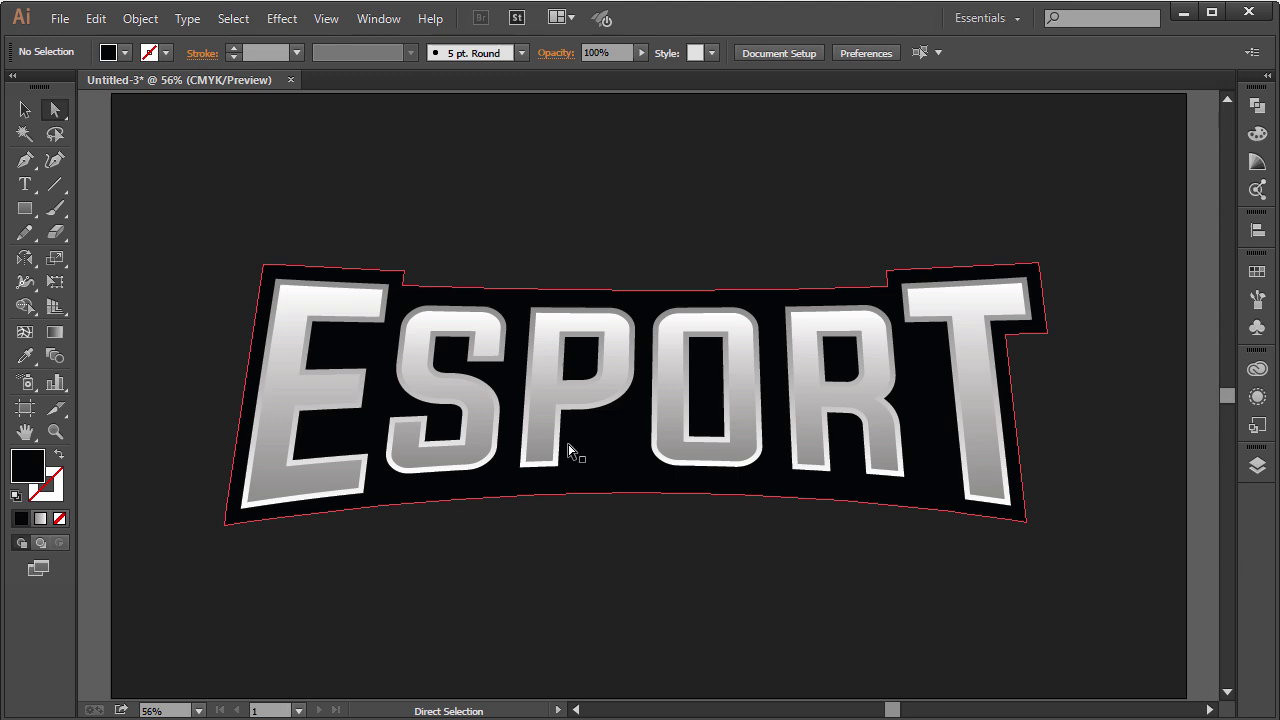
# Draw a black rectangle about 457 by 118 px under the P and O, overlapping the backing's lower edge, and nudge it slightly right.
pyautogui.click(26, 211)
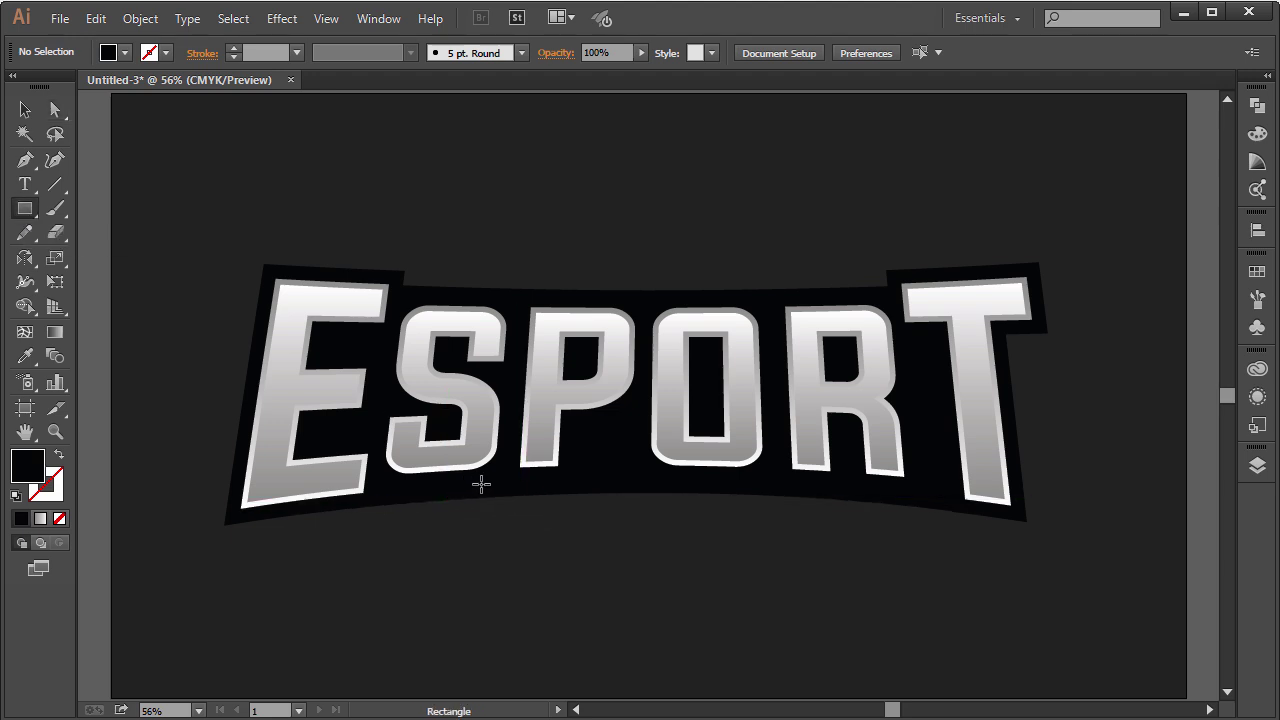
pyautogui.moveTo(507, 481); pyautogui.dragTo(763, 548)
pyautogui.click(25, 110)
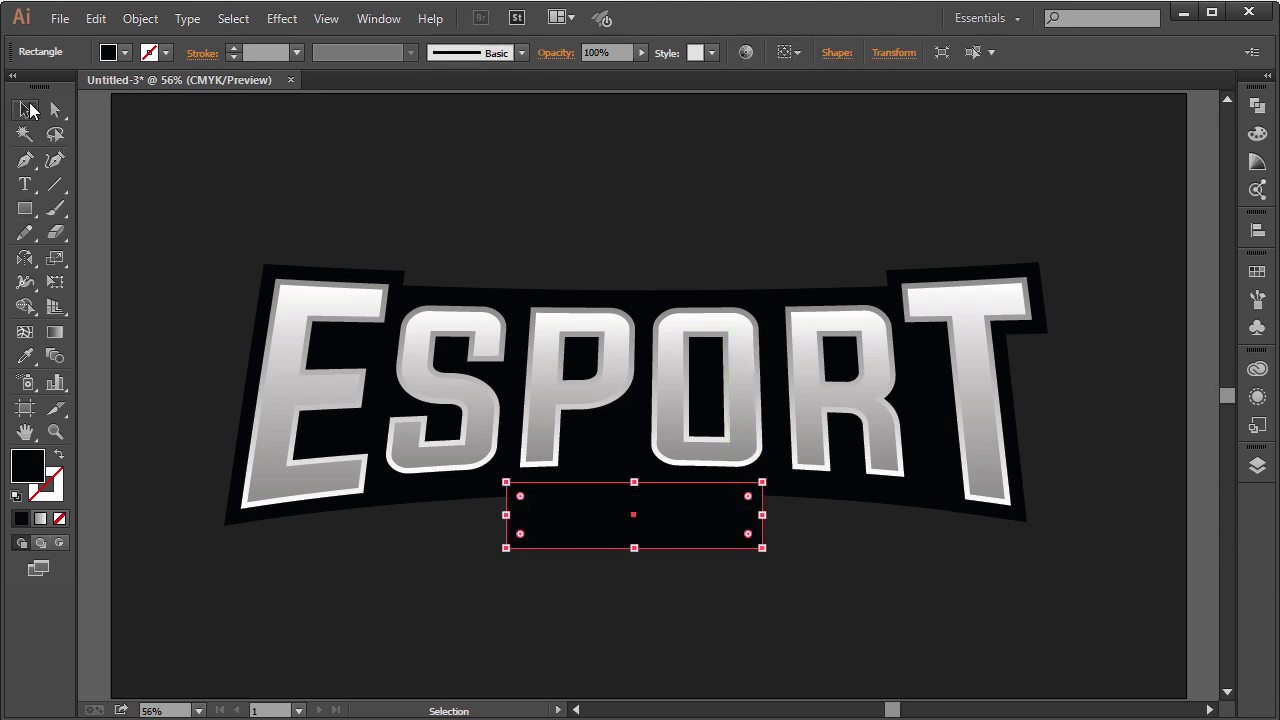
pyautogui.click(651, 608)
pyautogui.click(655, 534)
pyautogui.moveTo(658, 529); pyautogui.dragTo(660, 529)
pyautogui.click(654, 600)
pyautogui.click(656, 545)
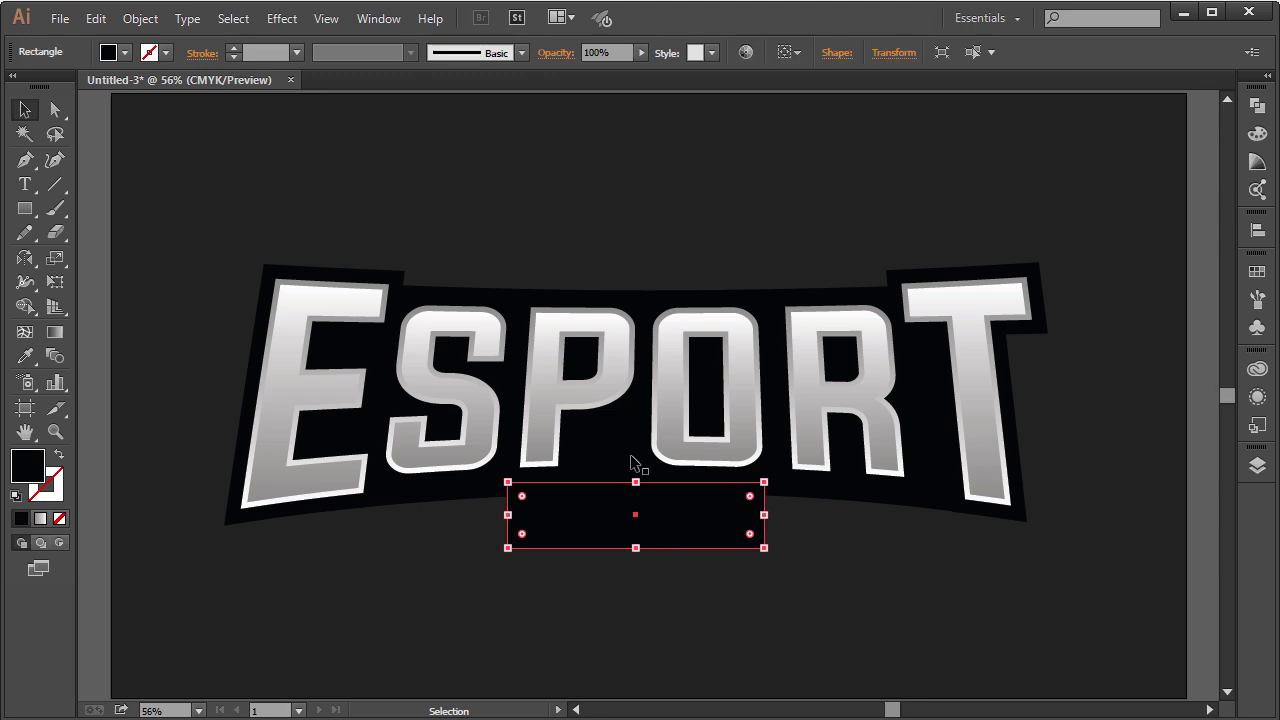
# Taper the rectangle into a trapezoid by moving each of its two lower corner anchors about 70 px inward.
pyautogui.keyDown('shift'); pyautogui.click(631, 461); pyautogui.keyUp('shift')
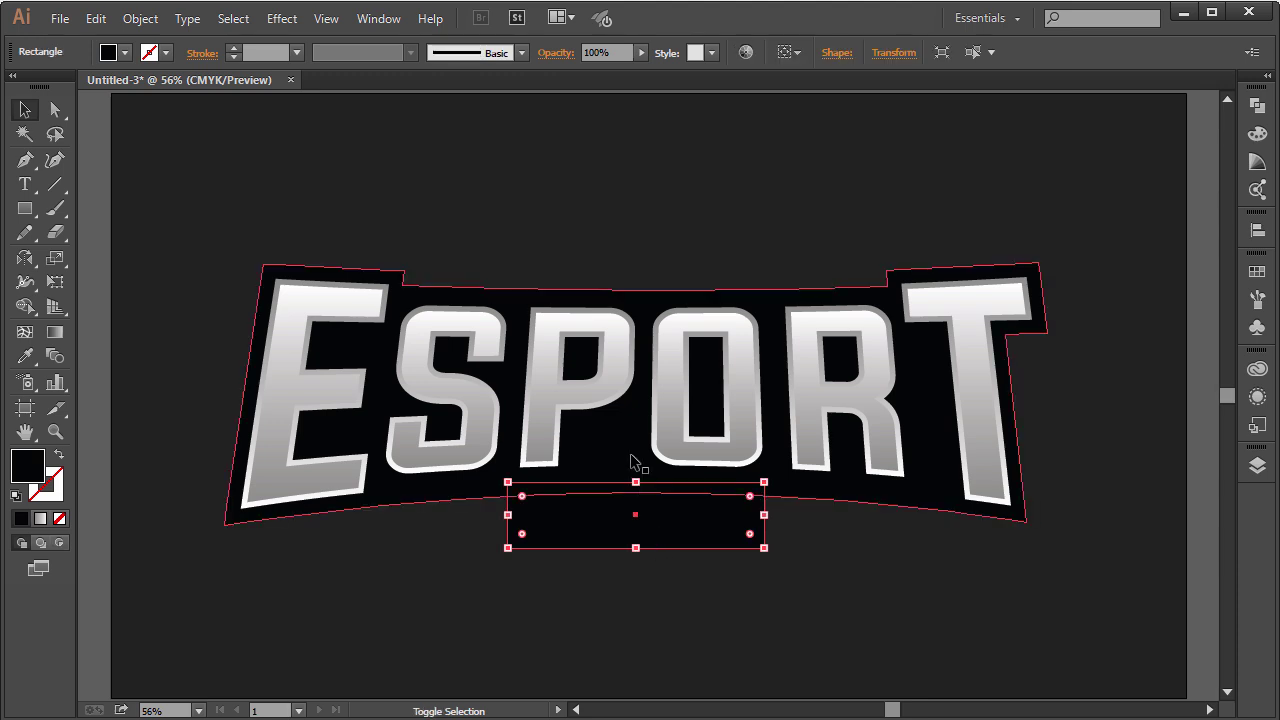
pyautogui.click(526, 569)
pyautogui.click(508, 548)
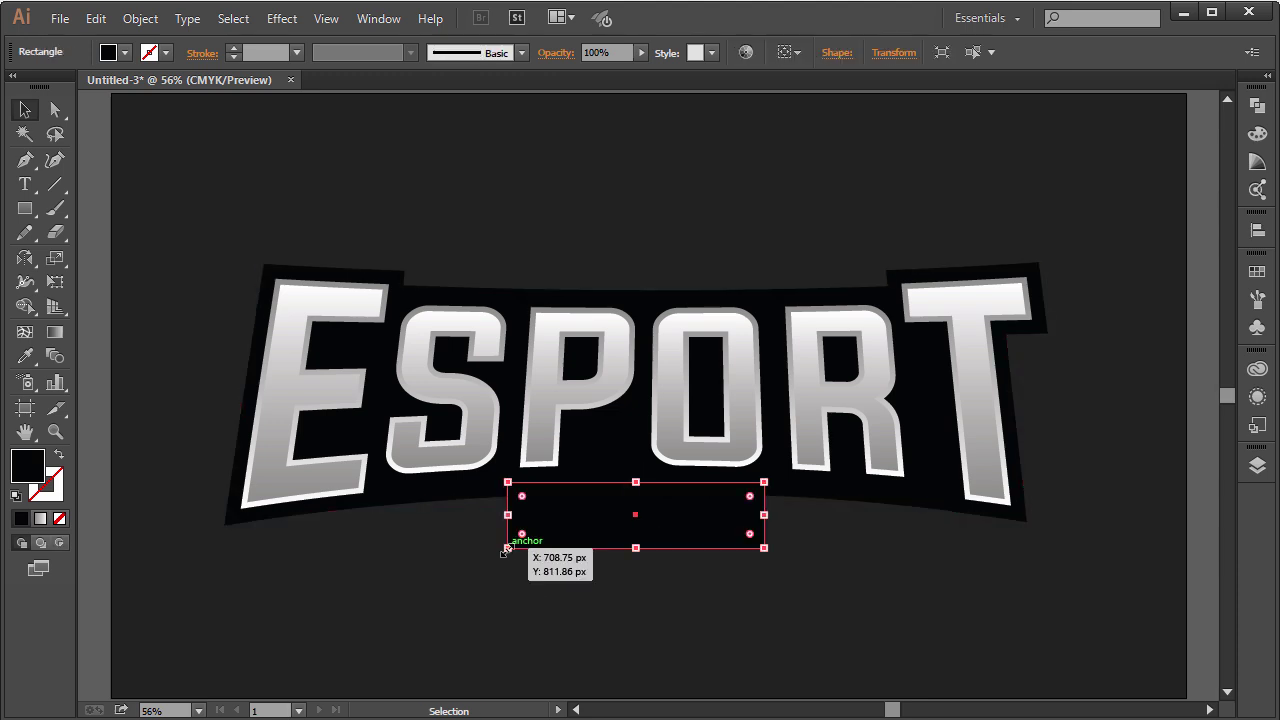
pyautogui.press('a')
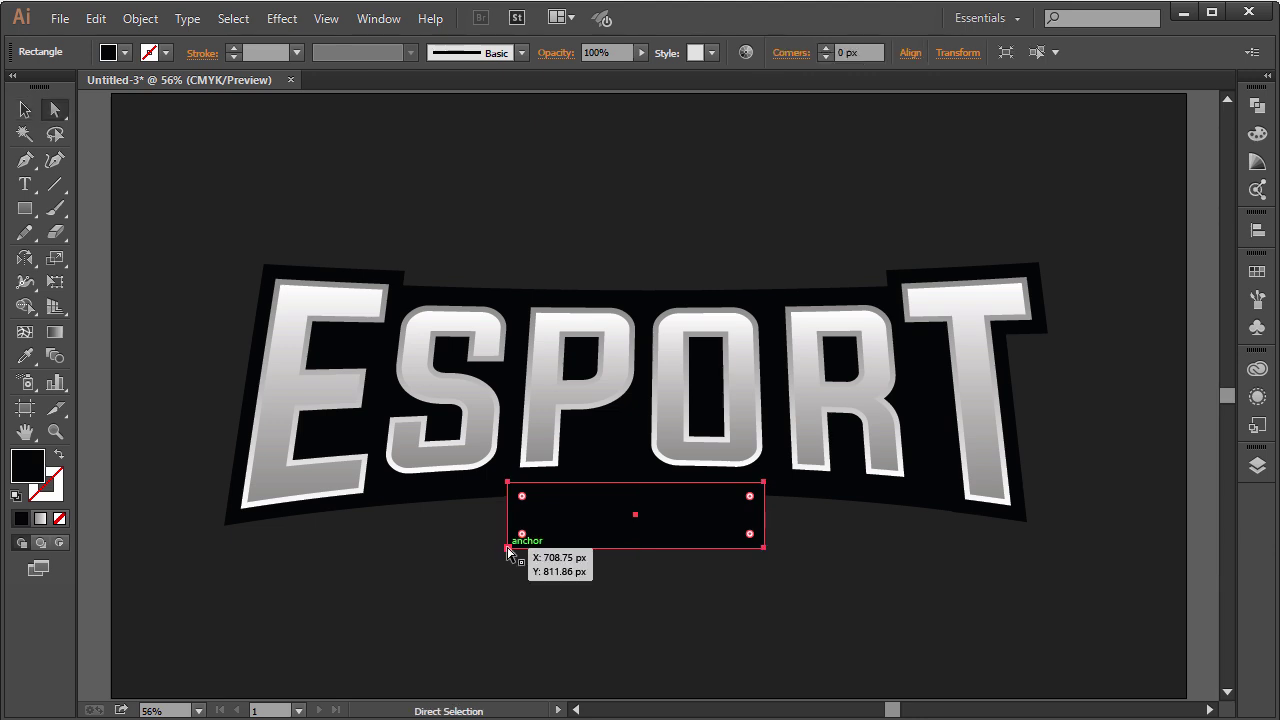
pyautogui.click(508, 548)
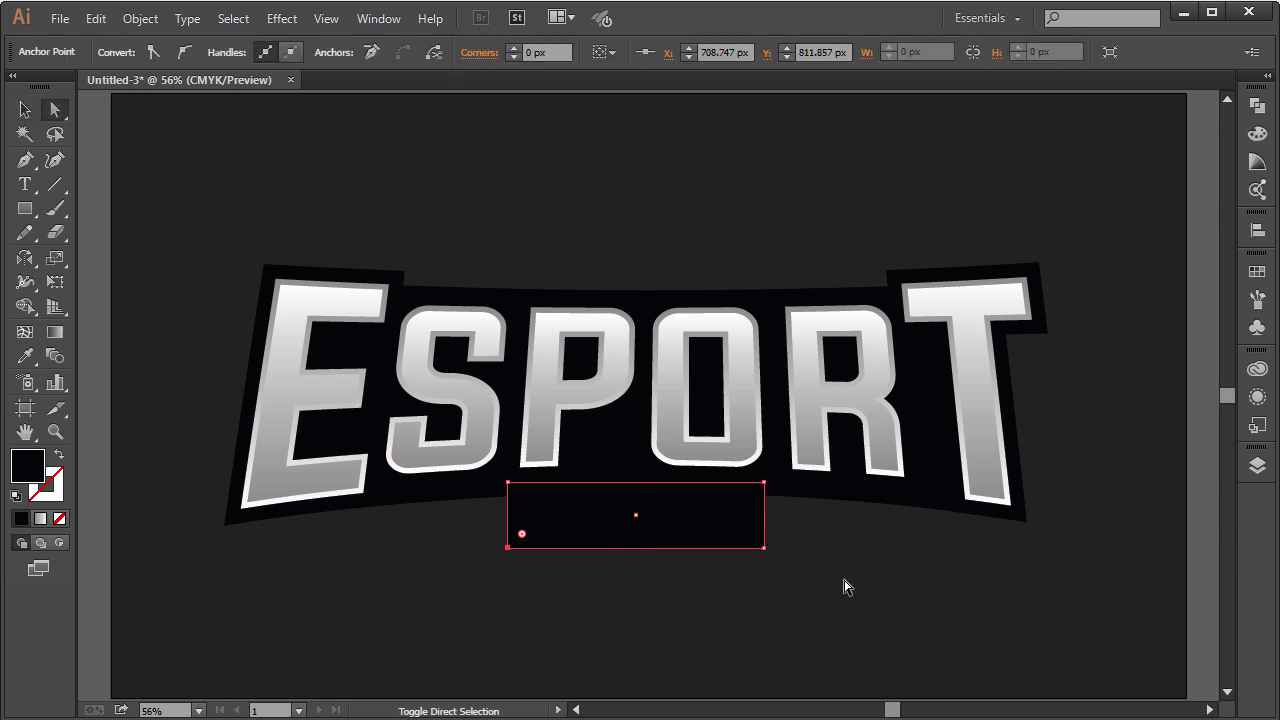
pyautogui.hotkey('shift', 'Right')
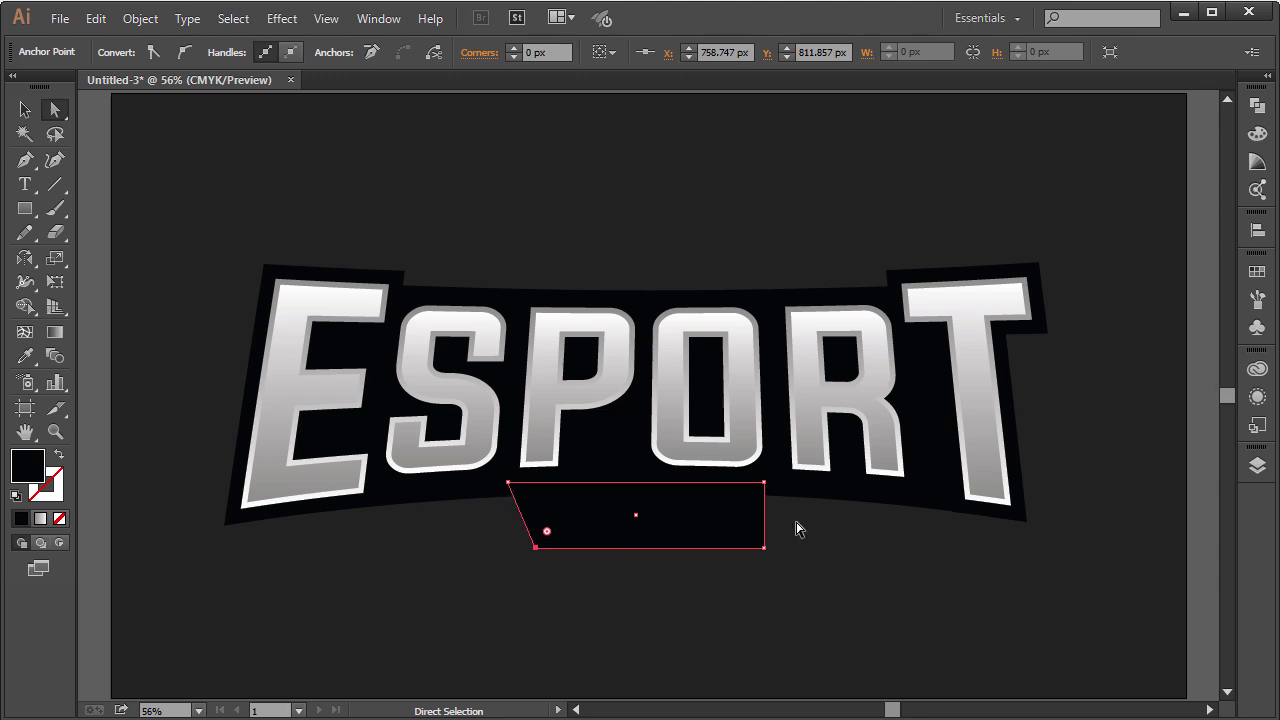
pyautogui.click(765, 549)
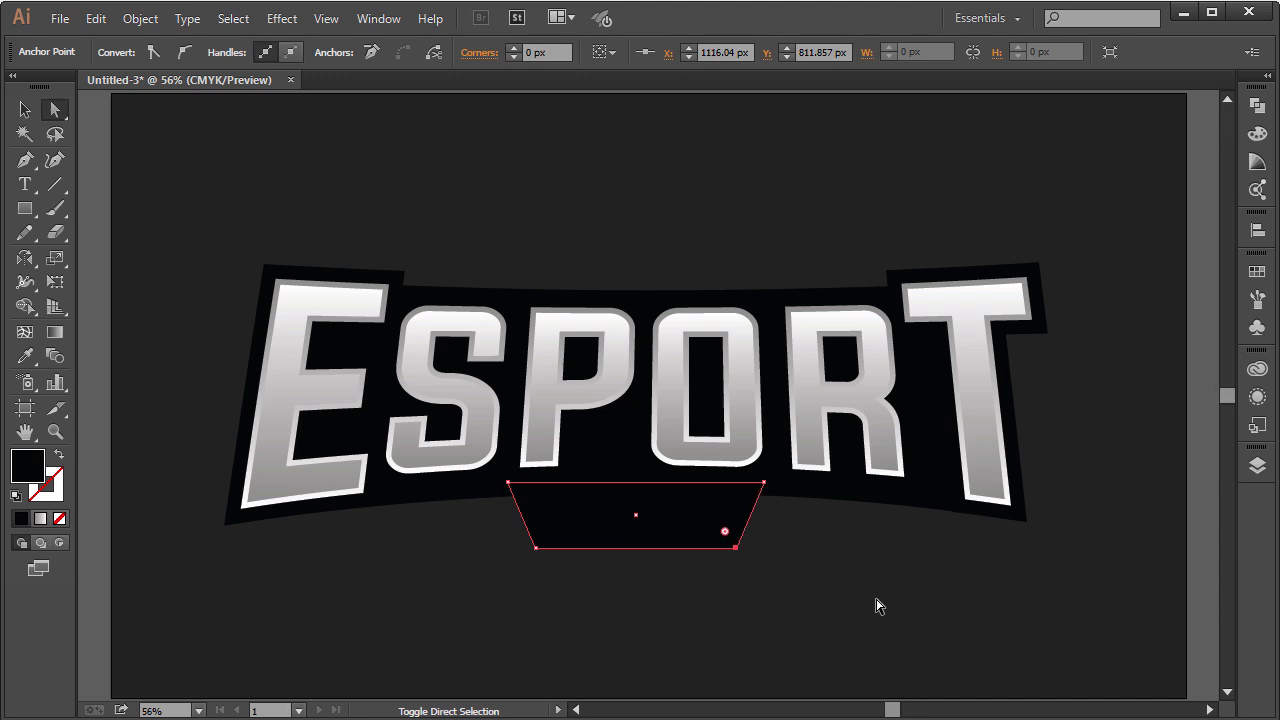
pyautogui.hotkey('shift', 'Left')
pyautogui.hotkey('shift', 'Left')
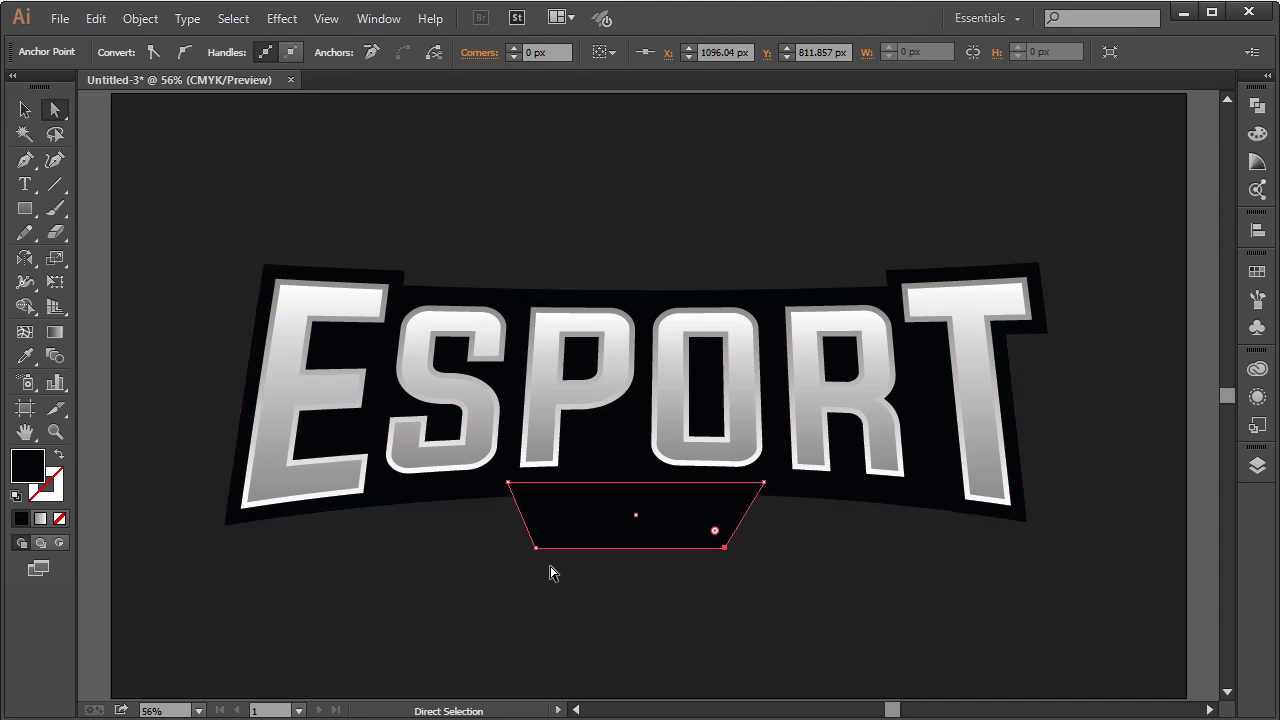
pyautogui.click(536, 548)
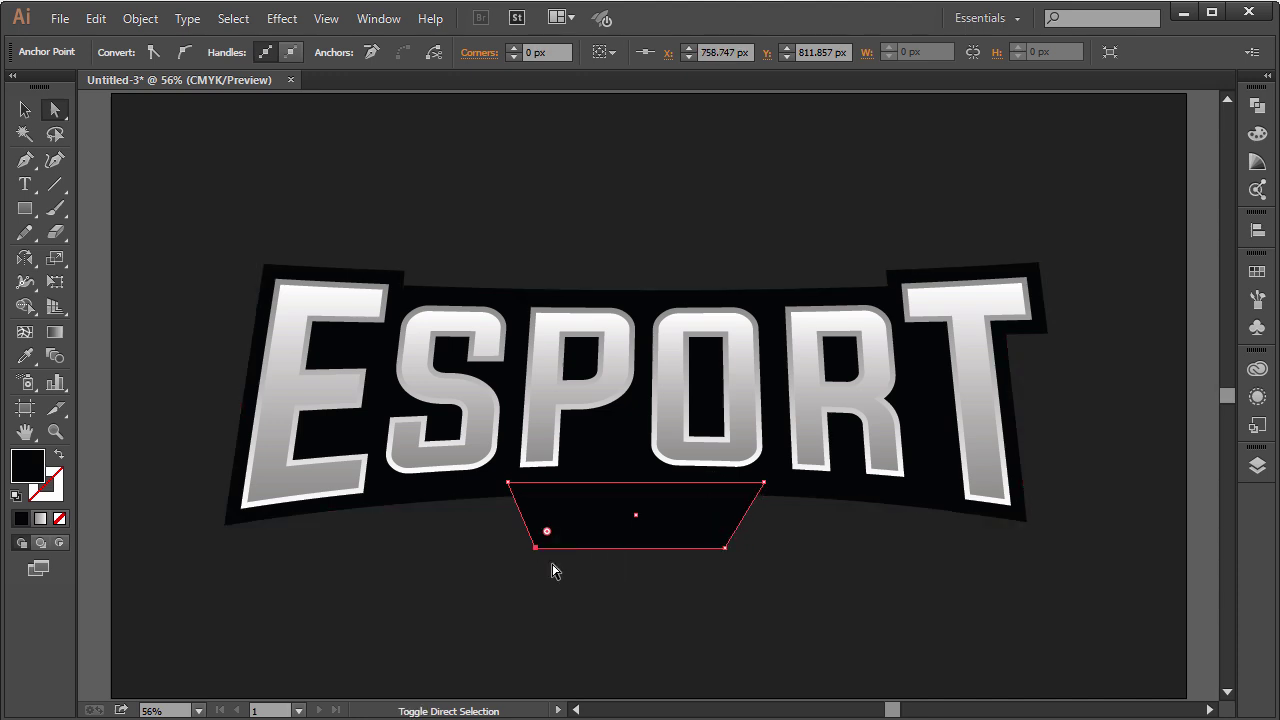
pyautogui.click(757, 612)
# Select the trapezoid together with the black backing shape and unite them.
pyautogui.click(629, 489)
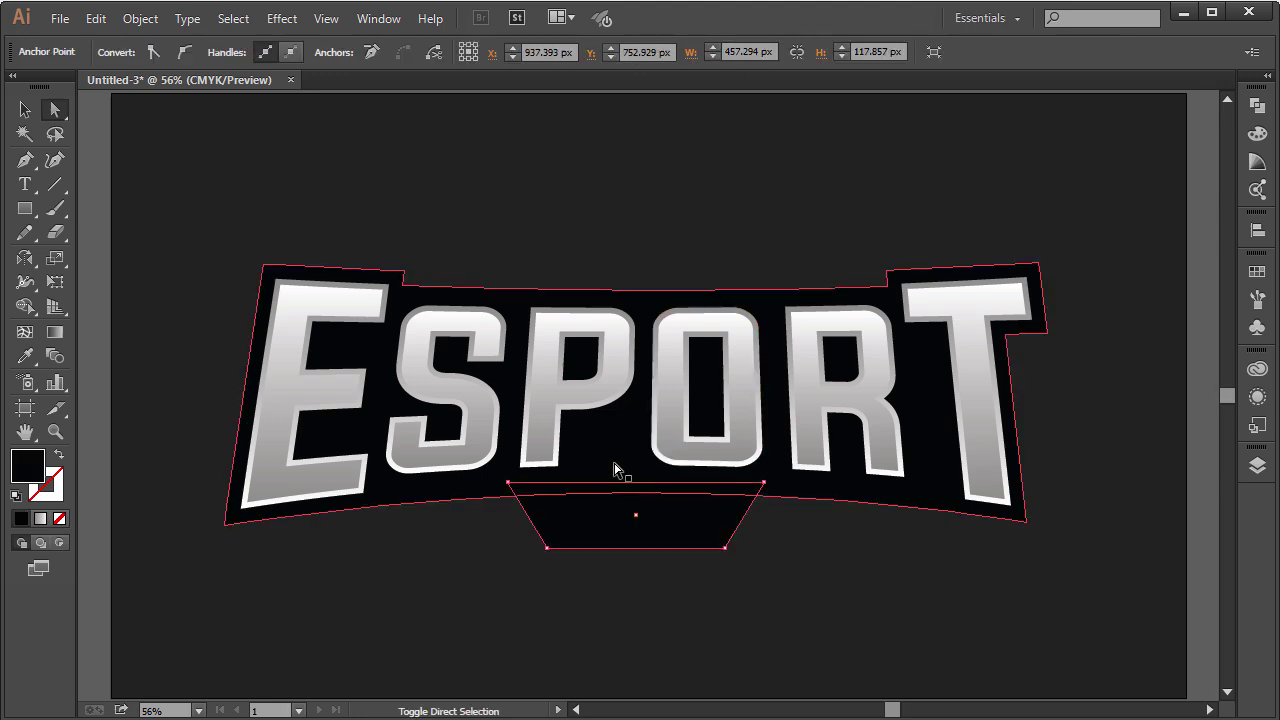
pyautogui.keyDown('shift'); pyautogui.click(615, 468); pyautogui.keyUp('shift')
pyautogui.click(1257, 105)
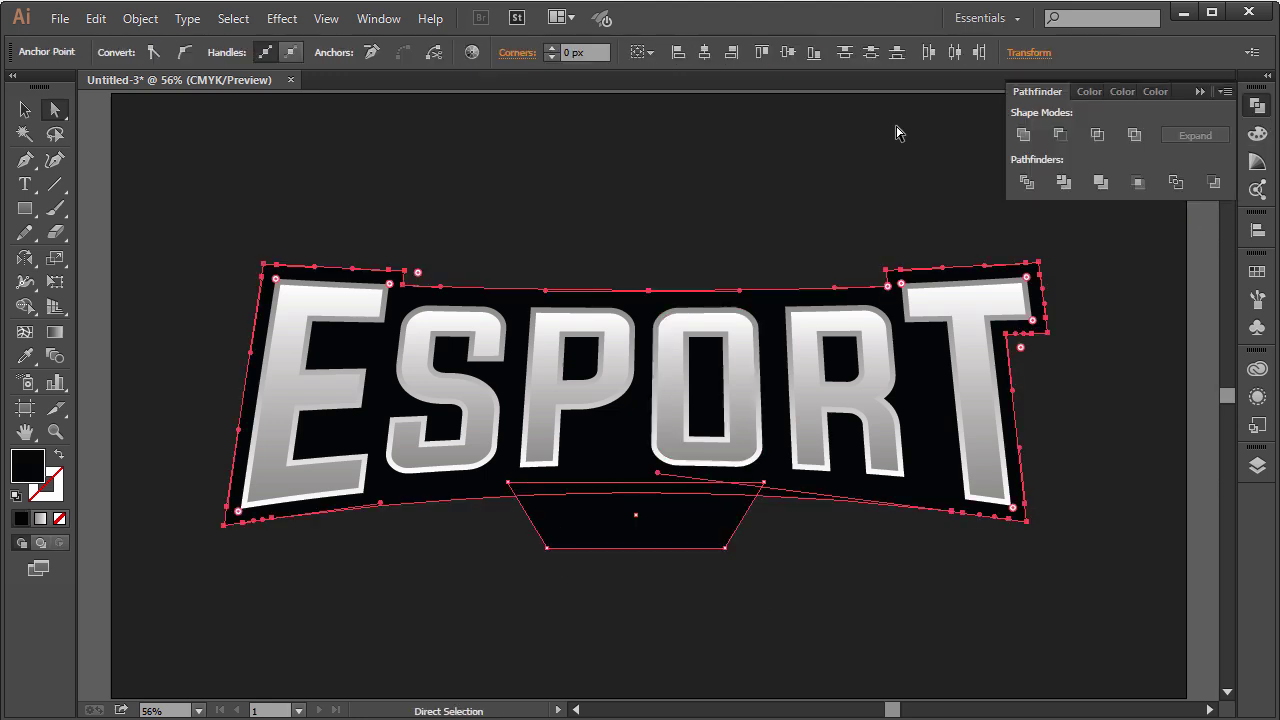
pyautogui.click(1023, 134)
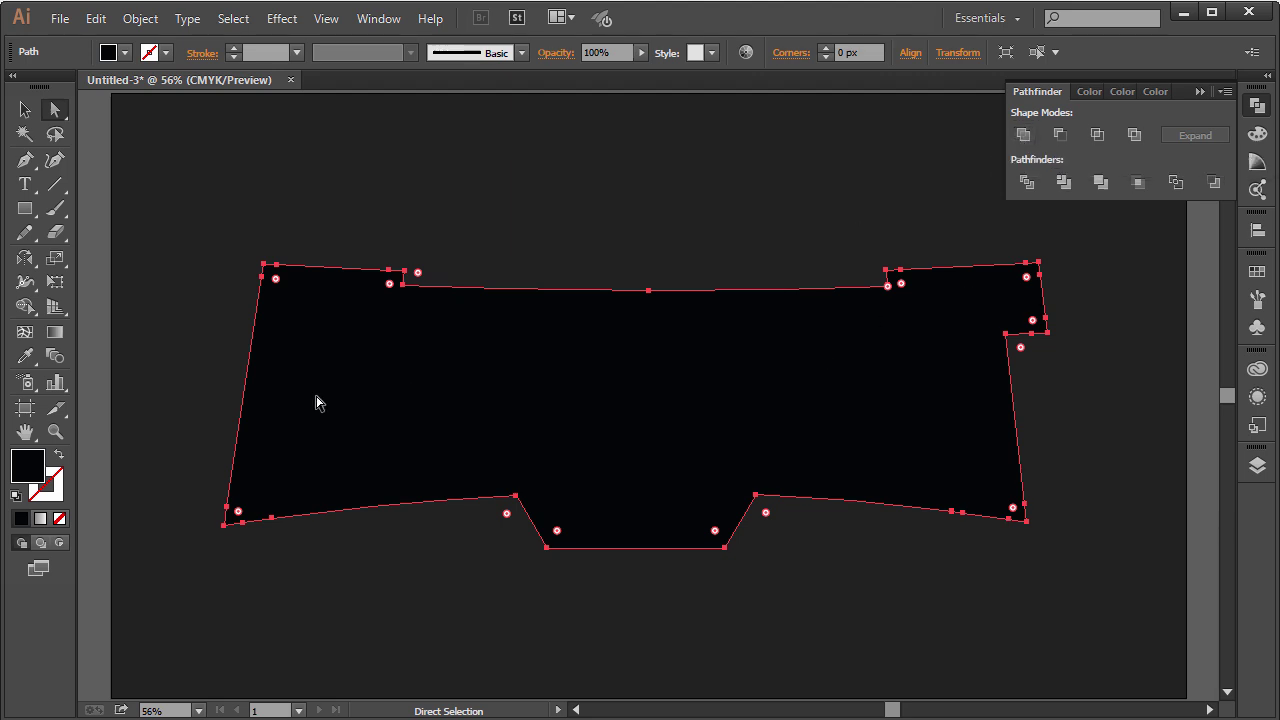
# Send the united black backing shape to the back behind the ESPORT lettering and deselect it.
pyautogui.rightClick(564, 377)
pyautogui.moveTo(623, 654)
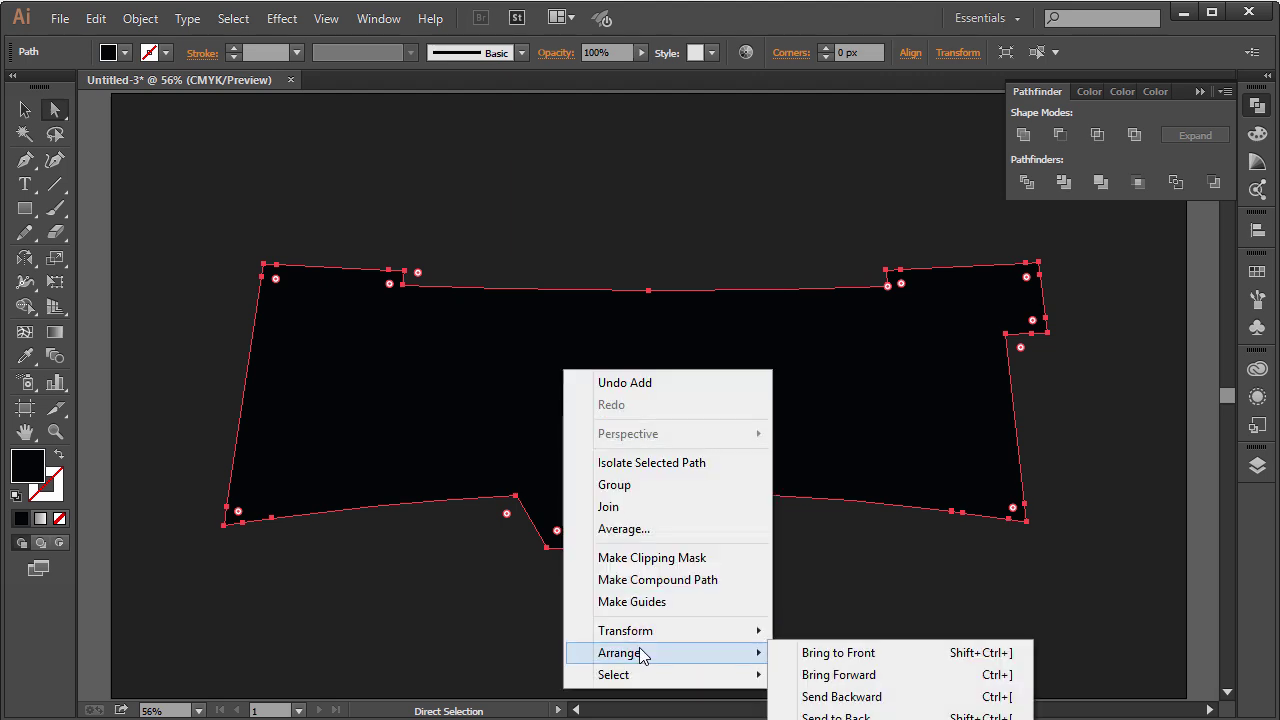
pyautogui.click(836, 716)
pyautogui.click(674, 611)
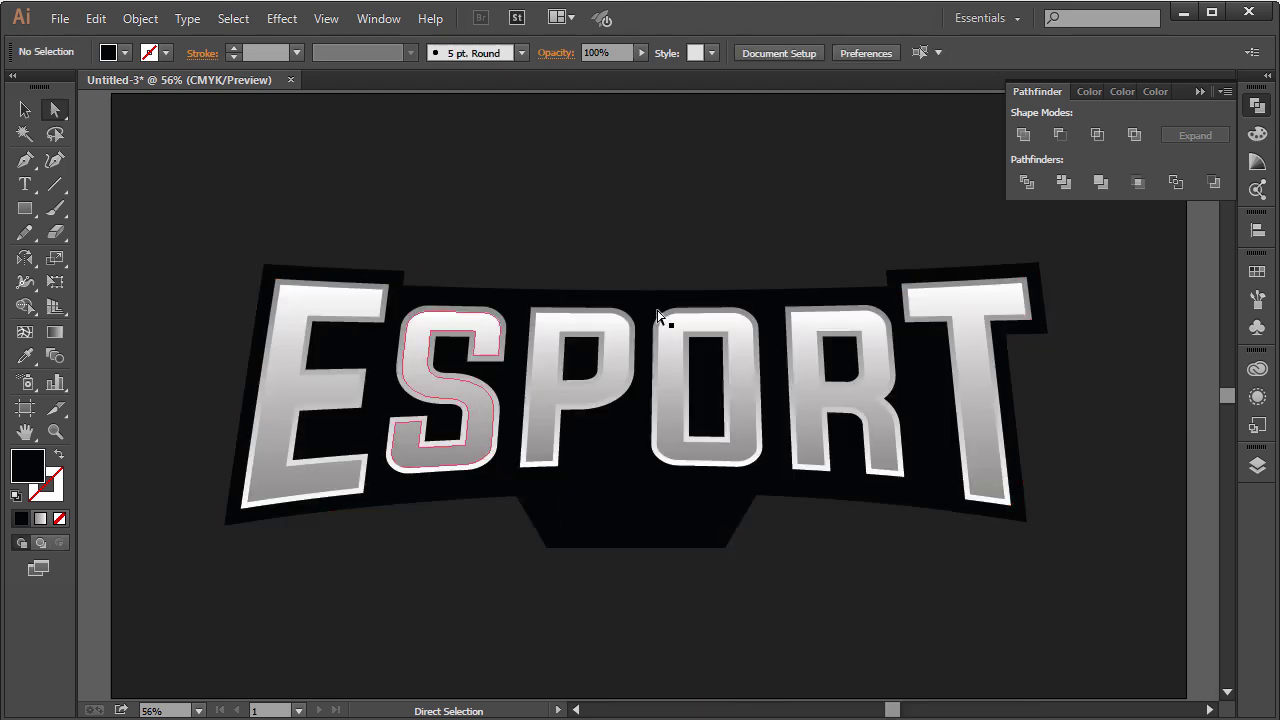
pyautogui.click(1194, 93)
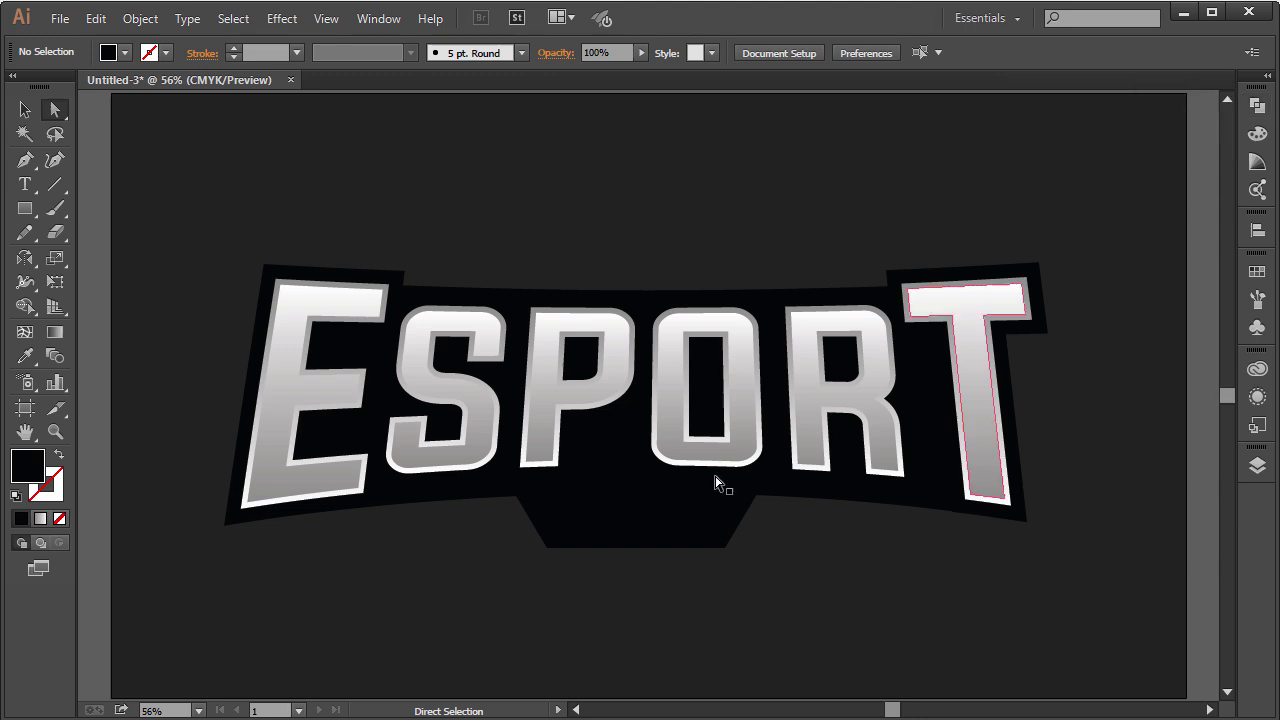
# Offset the black backing shape's path by 30 px with miter joins and a miter limit of 4.
pyautogui.click(608, 511)
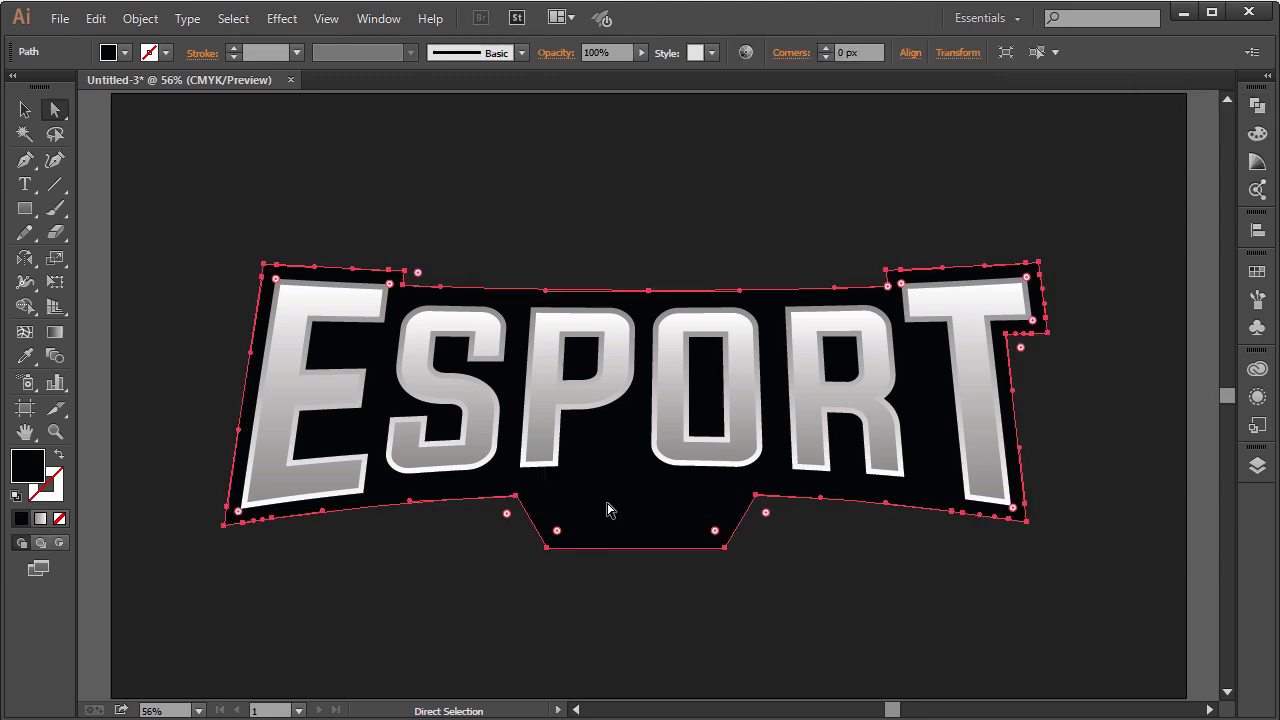
pyautogui.click(141, 19)
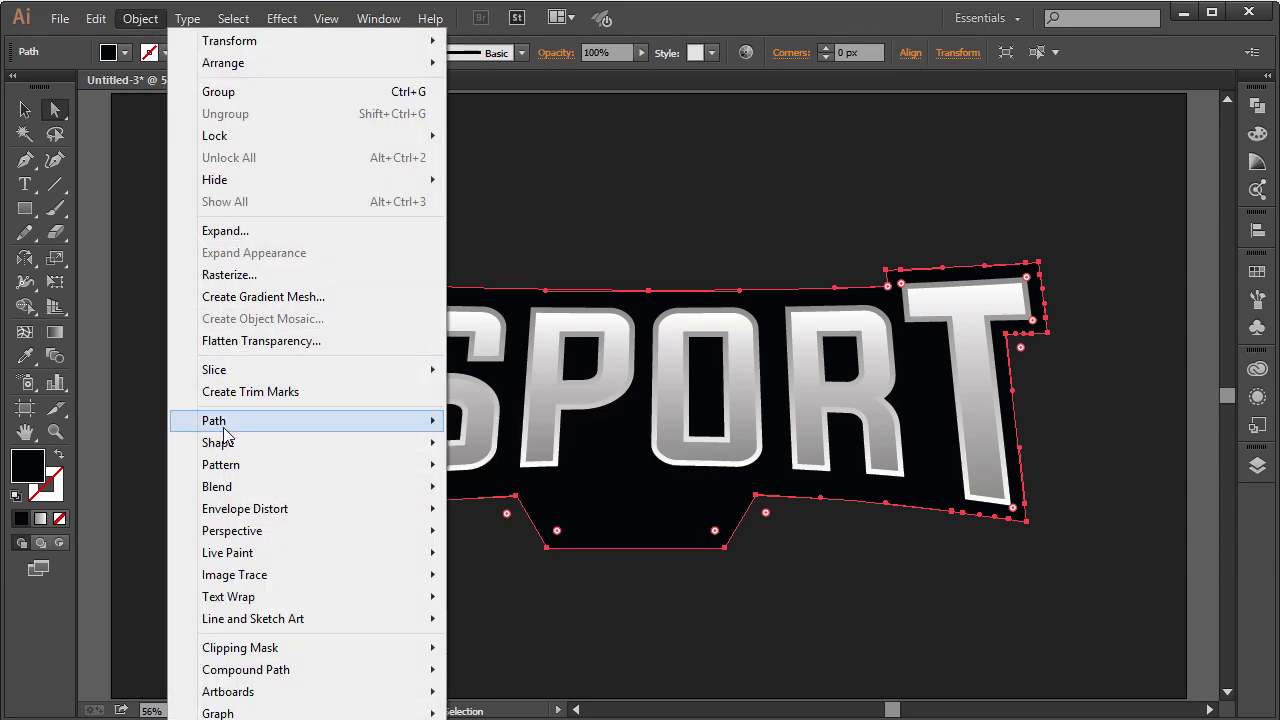
pyautogui.moveTo(380, 423)
pyautogui.click(518, 491)
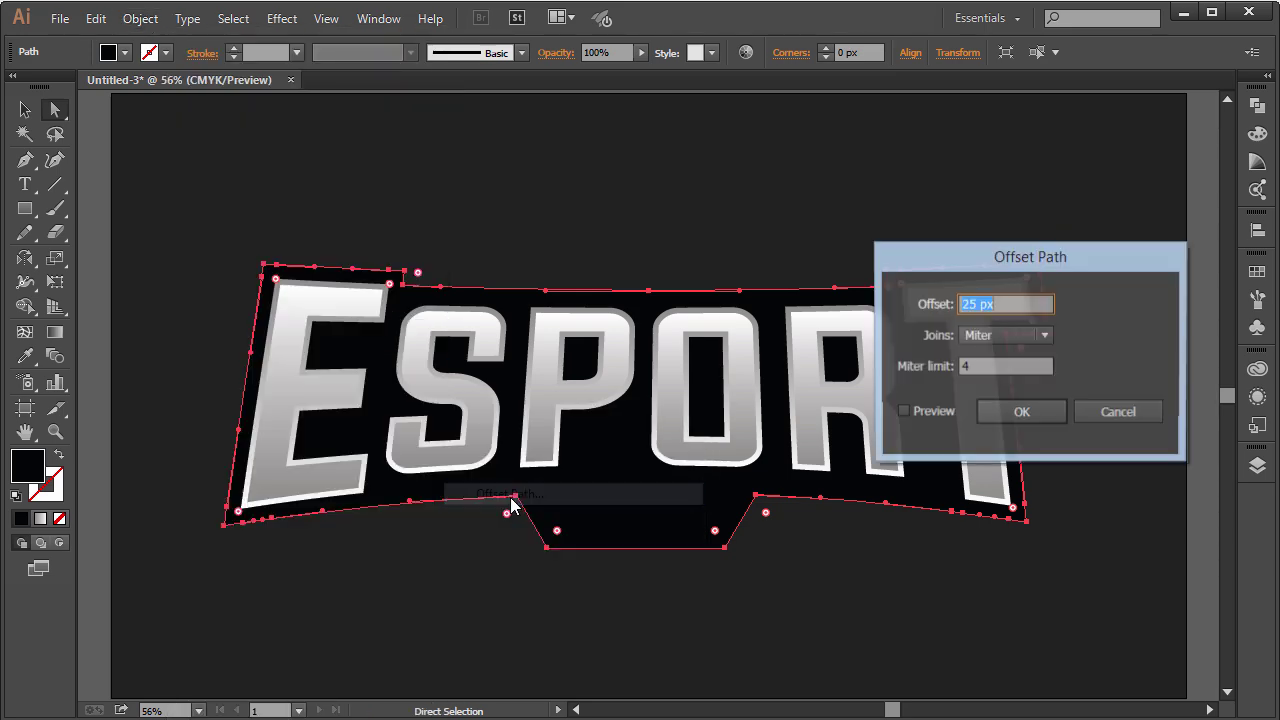
pyautogui.click(904, 411)
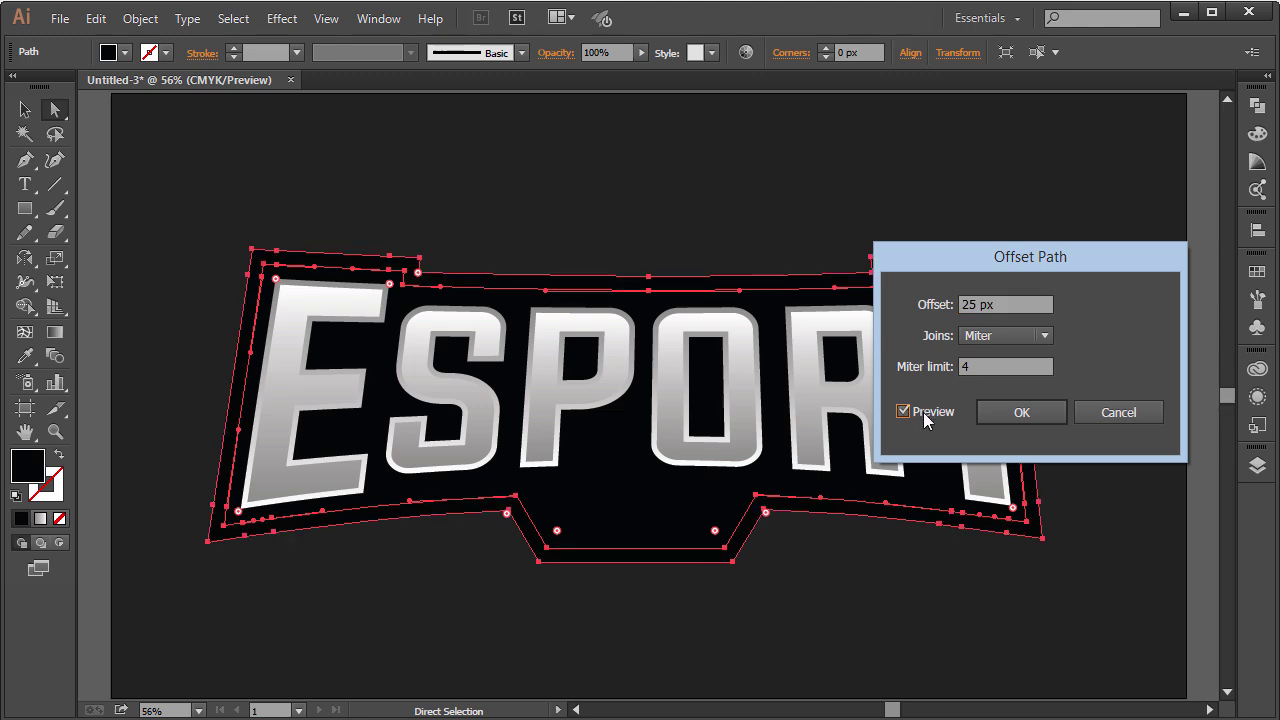
pyautogui.doubleClick(1003, 304)
pyautogui.write('30')
pyautogui.press('Tab')
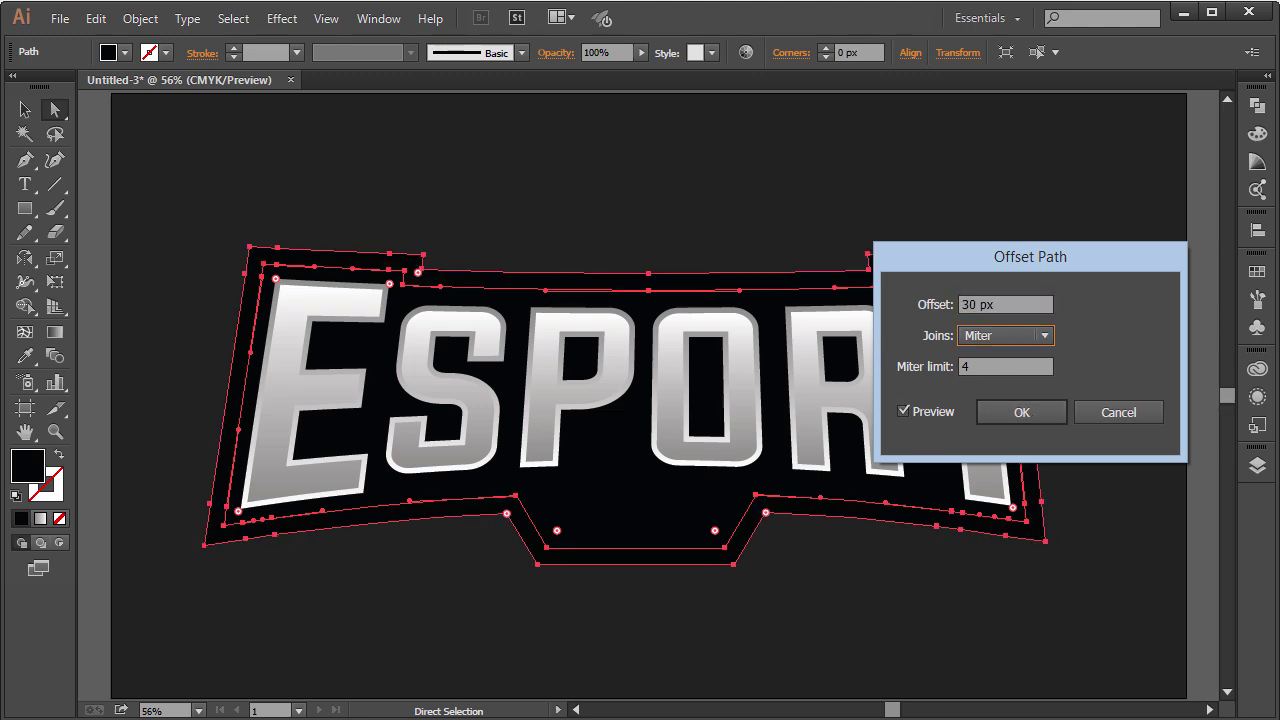
pyautogui.click(1021, 413)
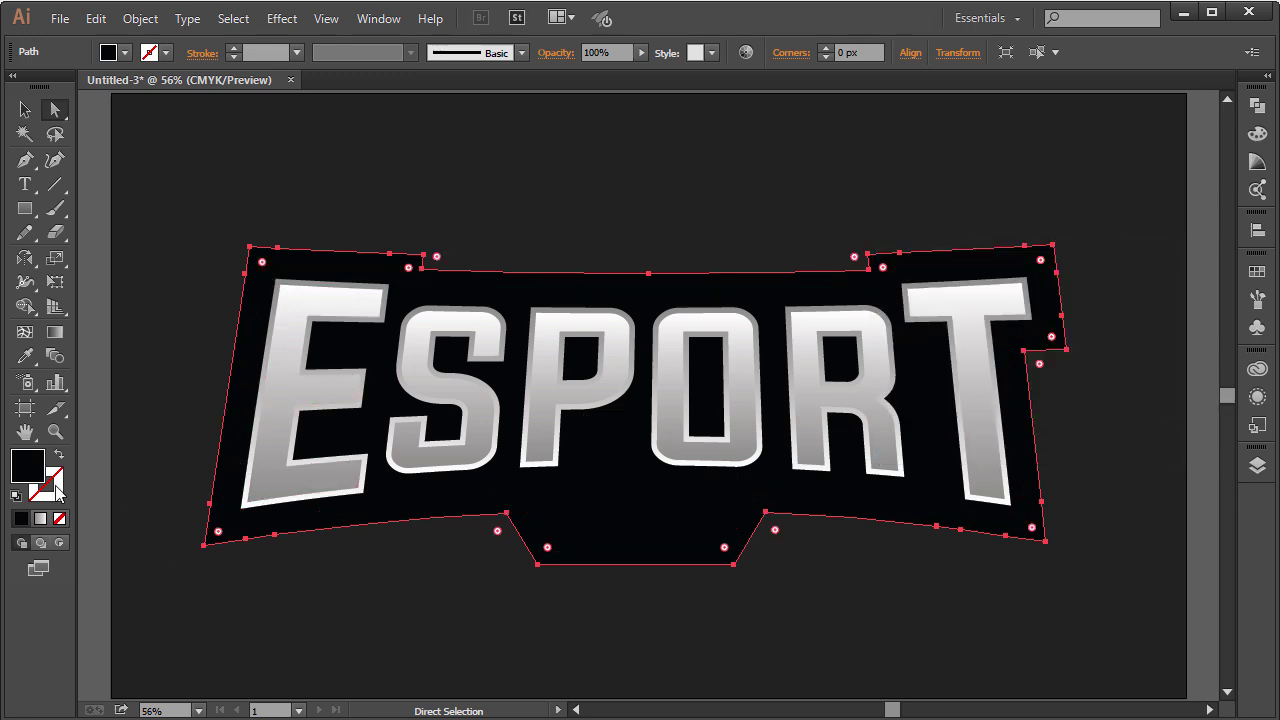
# Fill the new outer offset shape with red #d30000 and deselect it.
pyautogui.doubleClick(28, 466)
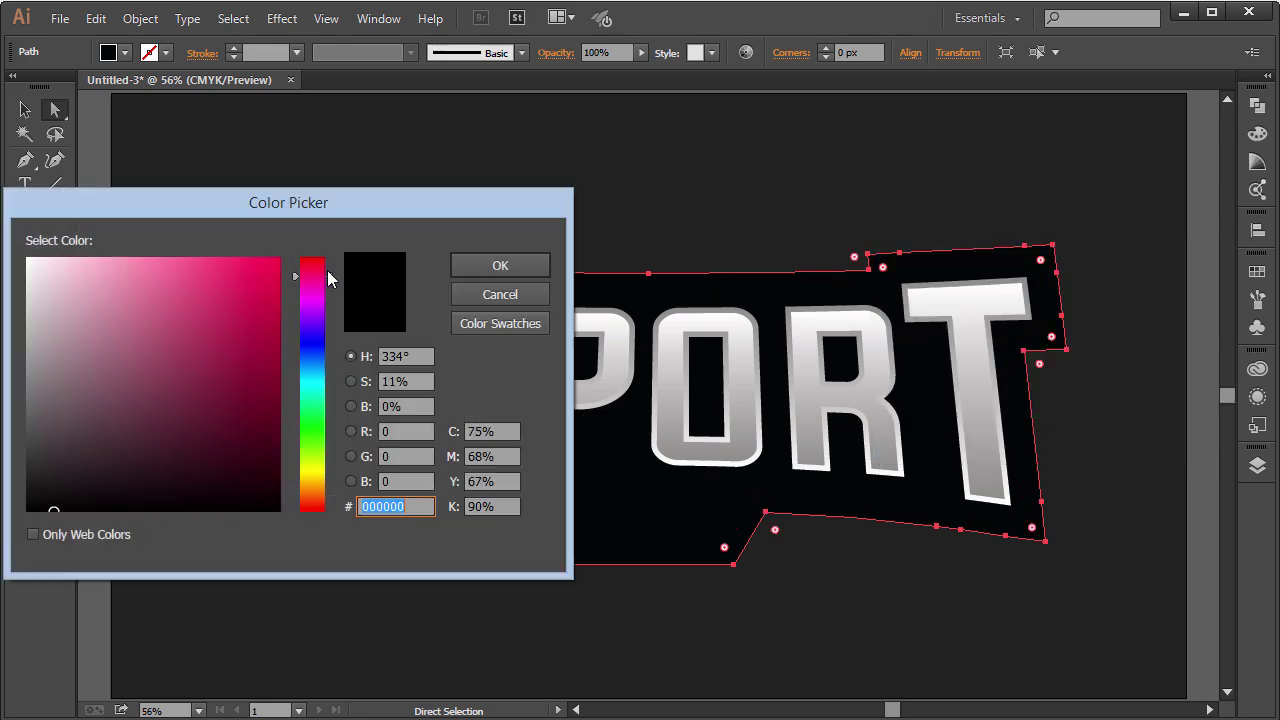
pyautogui.moveTo(330, 280)
pyautogui.mouseDown()
pyautogui.moveTo(330, 258)
pyautogui.moveTo(277, 262)
pyautogui.moveTo(290, 301)
pyautogui.mouseUp()
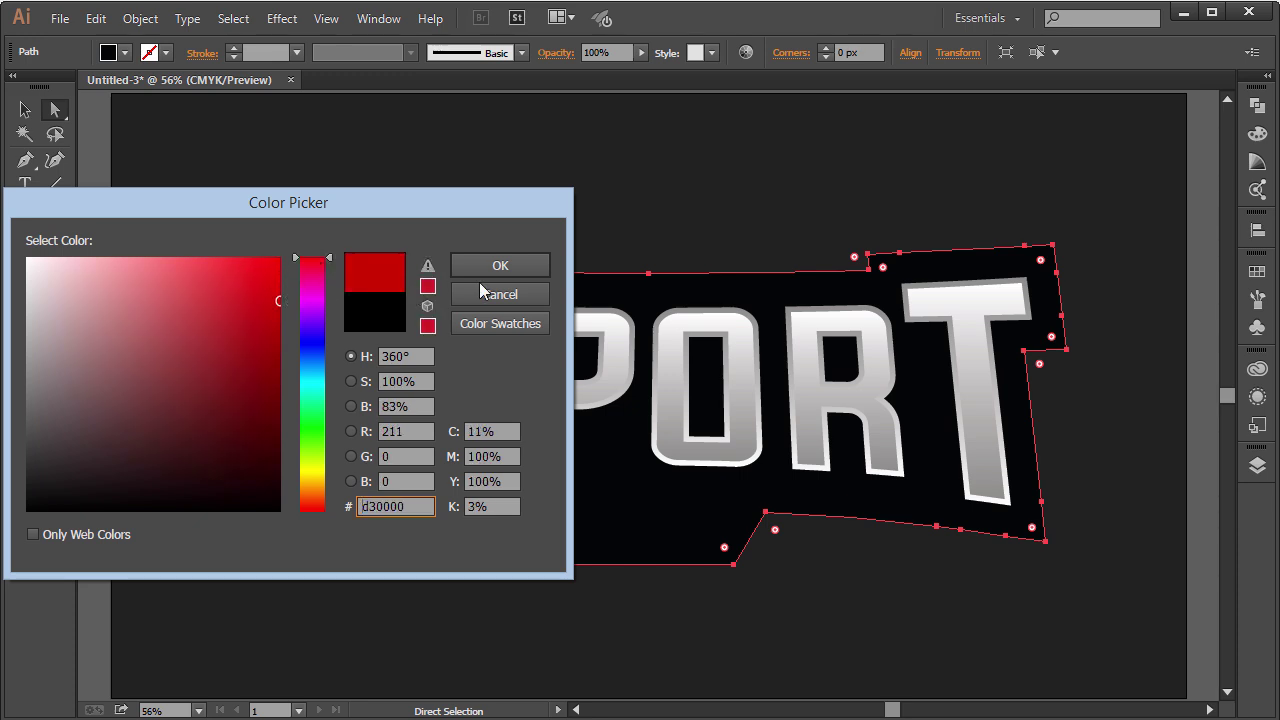
pyautogui.click(500, 265)
pyautogui.click(670, 208)
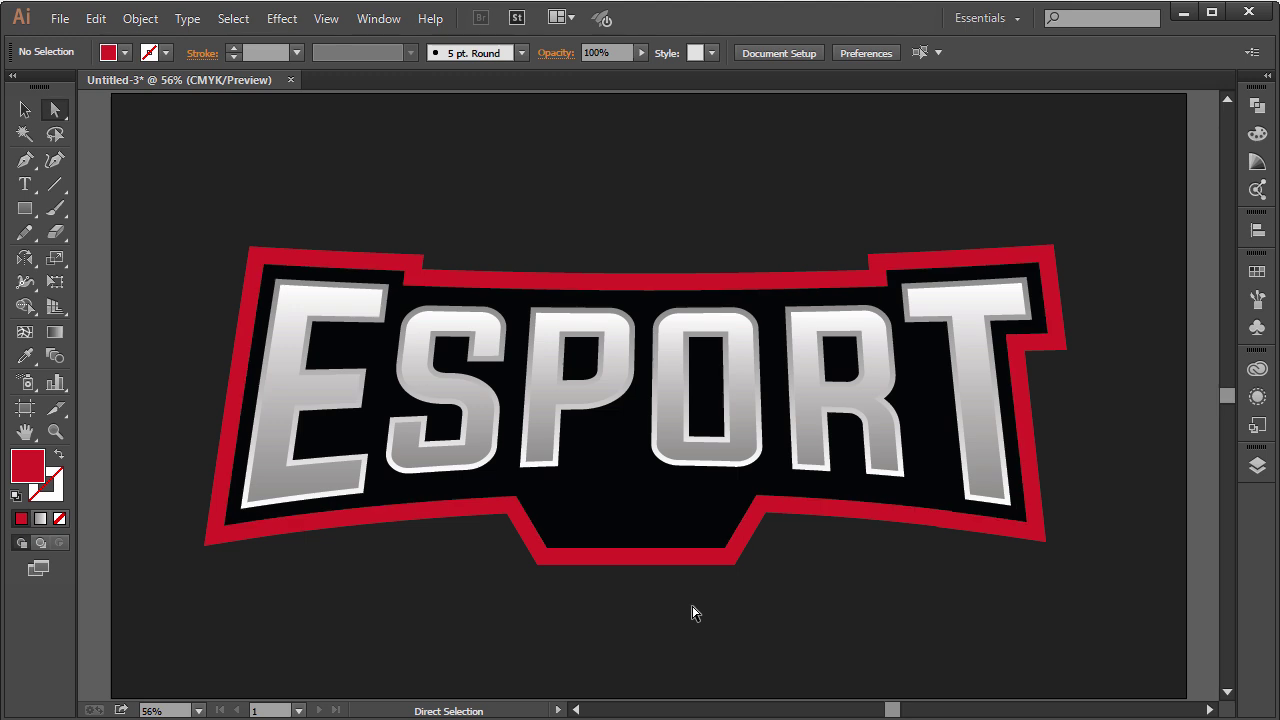
# Recolour the outer border shape with the darker red #a01c2f and deselect it.
pyautogui.click(243, 526)
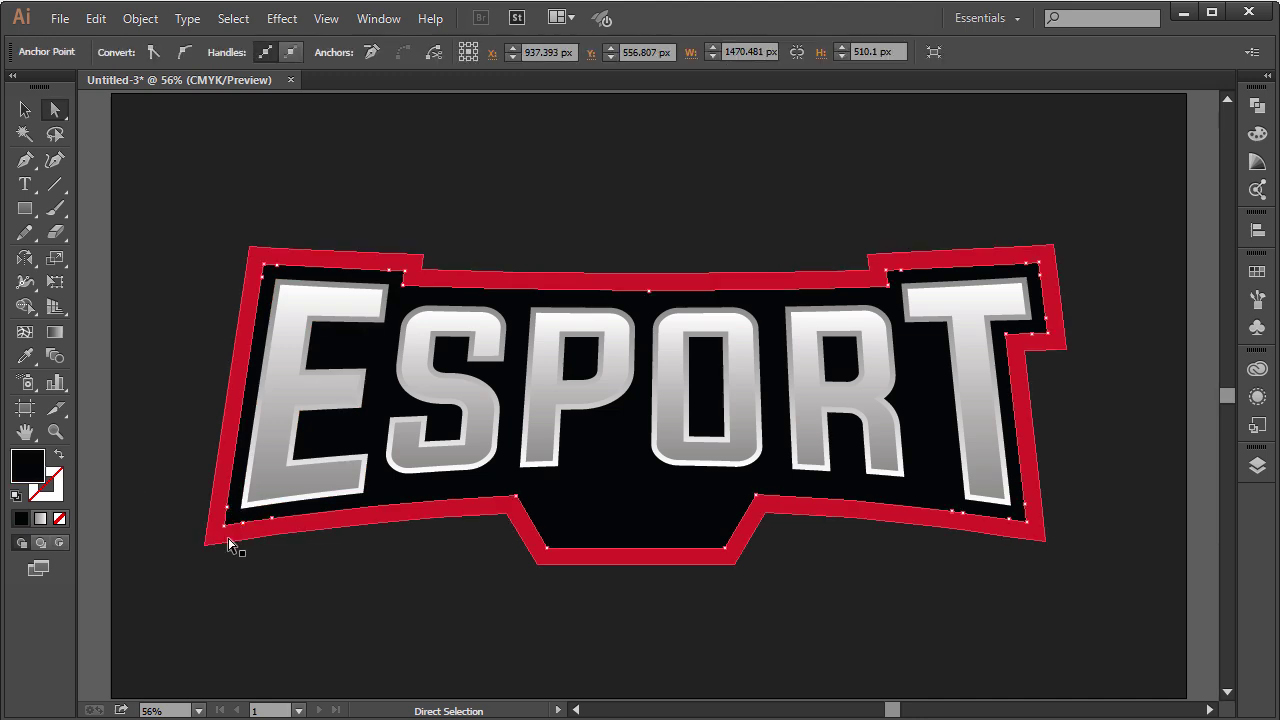
pyautogui.click(229, 543)
pyautogui.doubleClick(27, 465)
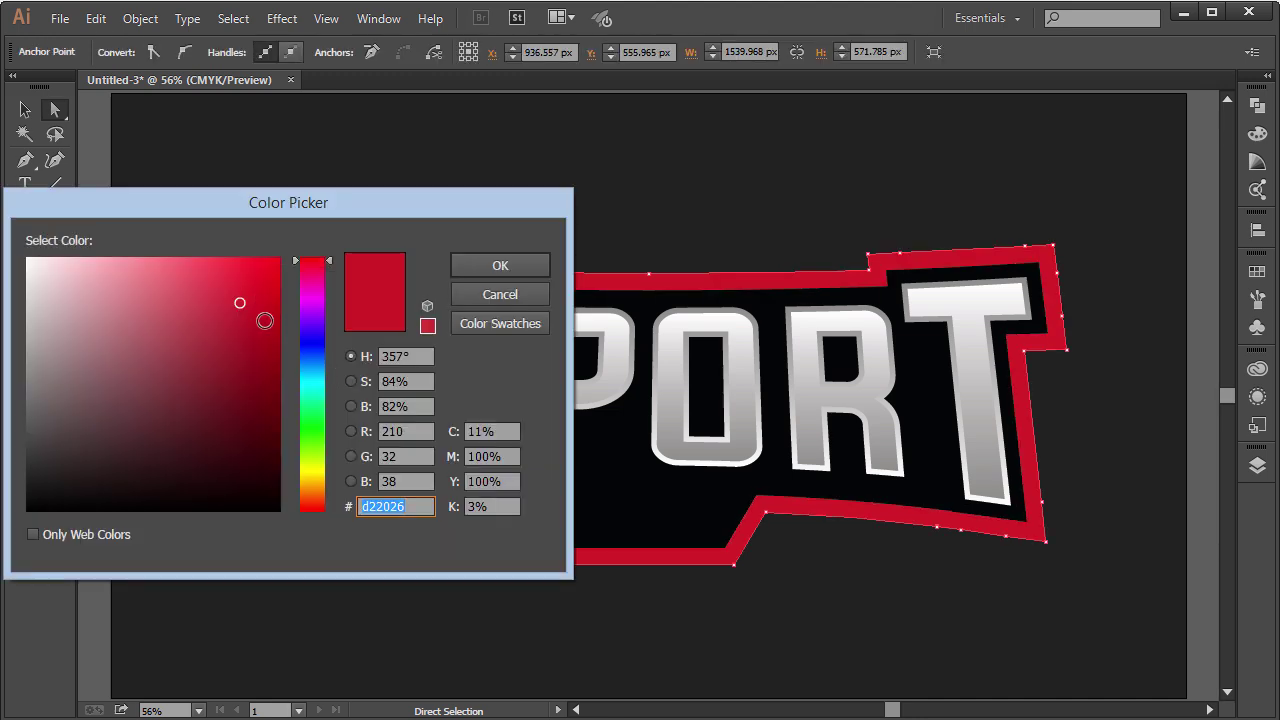
pyautogui.write('a01c2f')
pyautogui.click(500, 265)
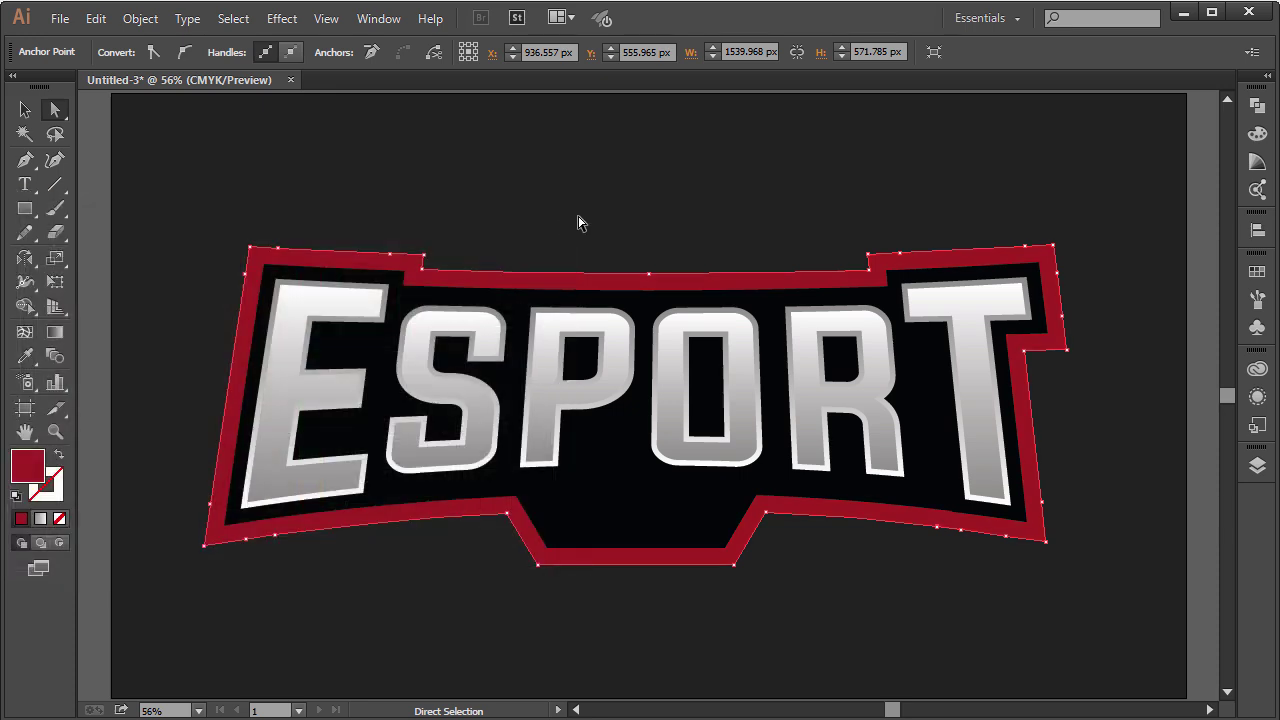
pyautogui.click(578, 222)
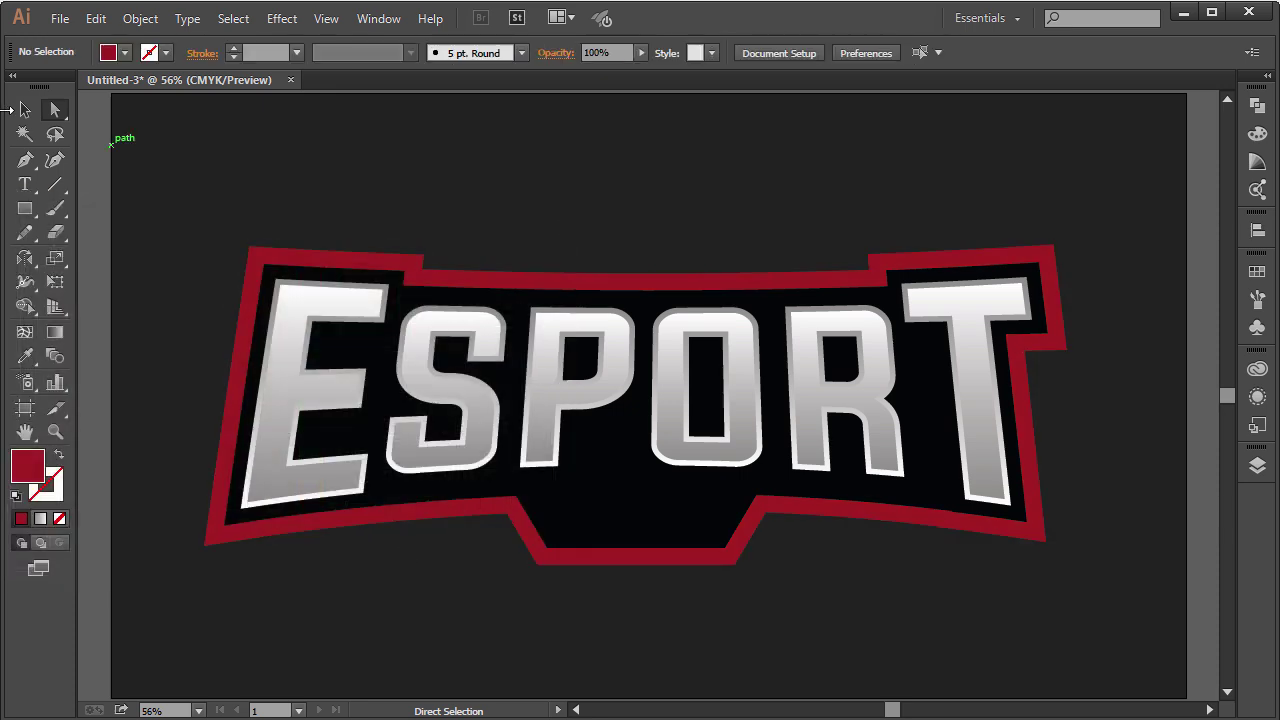
# Add the text TEAM in Evogria Regular 216 pt and move it below the left half of the ESPORT lettering.
pyautogui.click(25, 184)
pyautogui.click(557, 503)
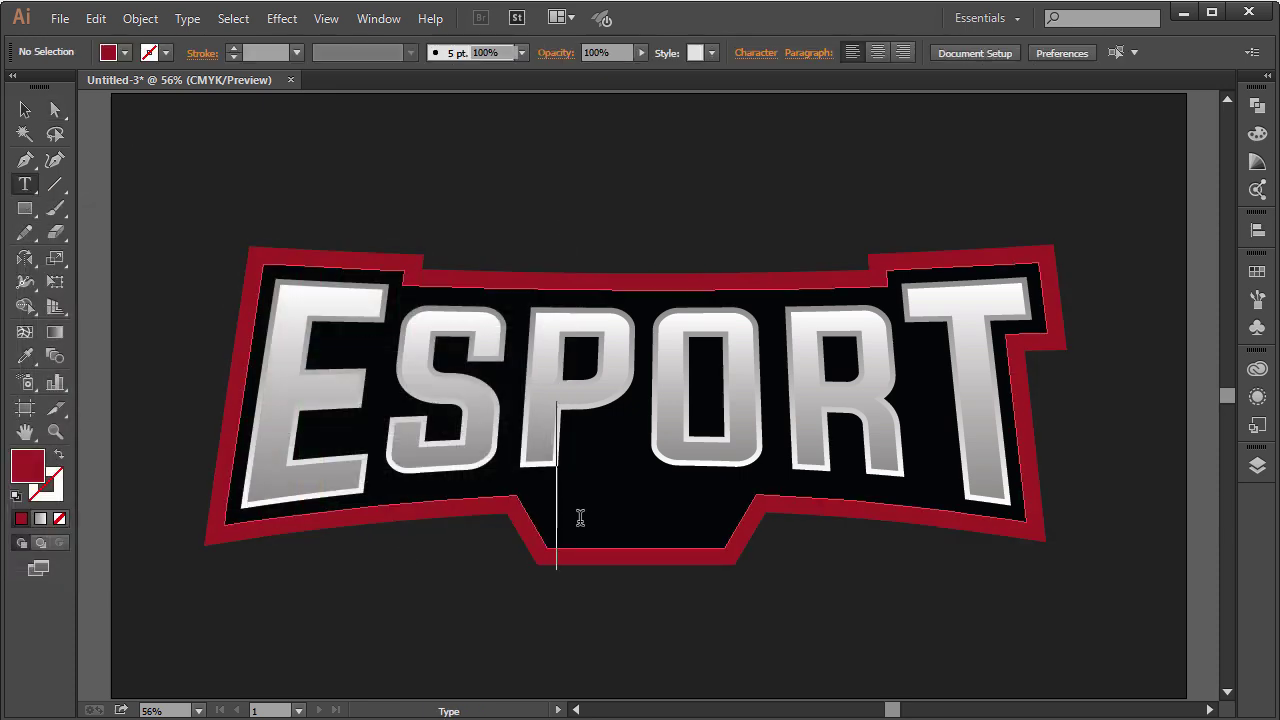
pyautogui.write('TEAM')
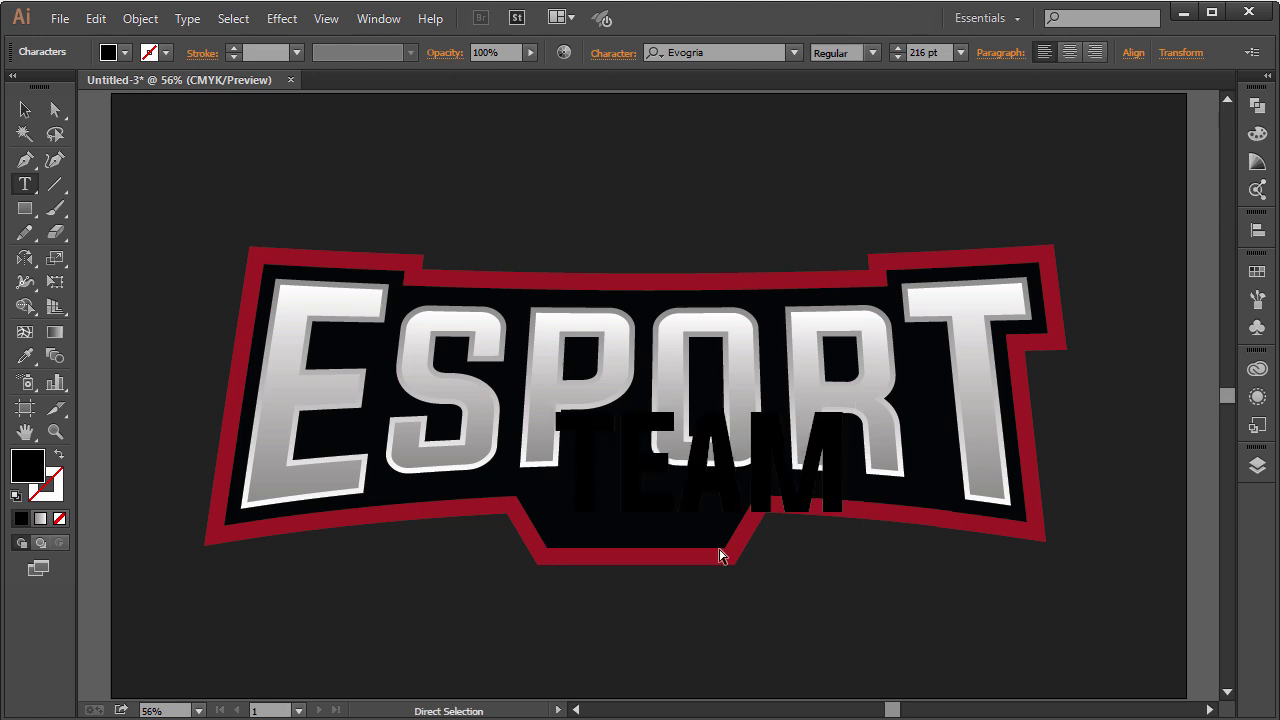
pyautogui.hotkey('ctrl', 'a')
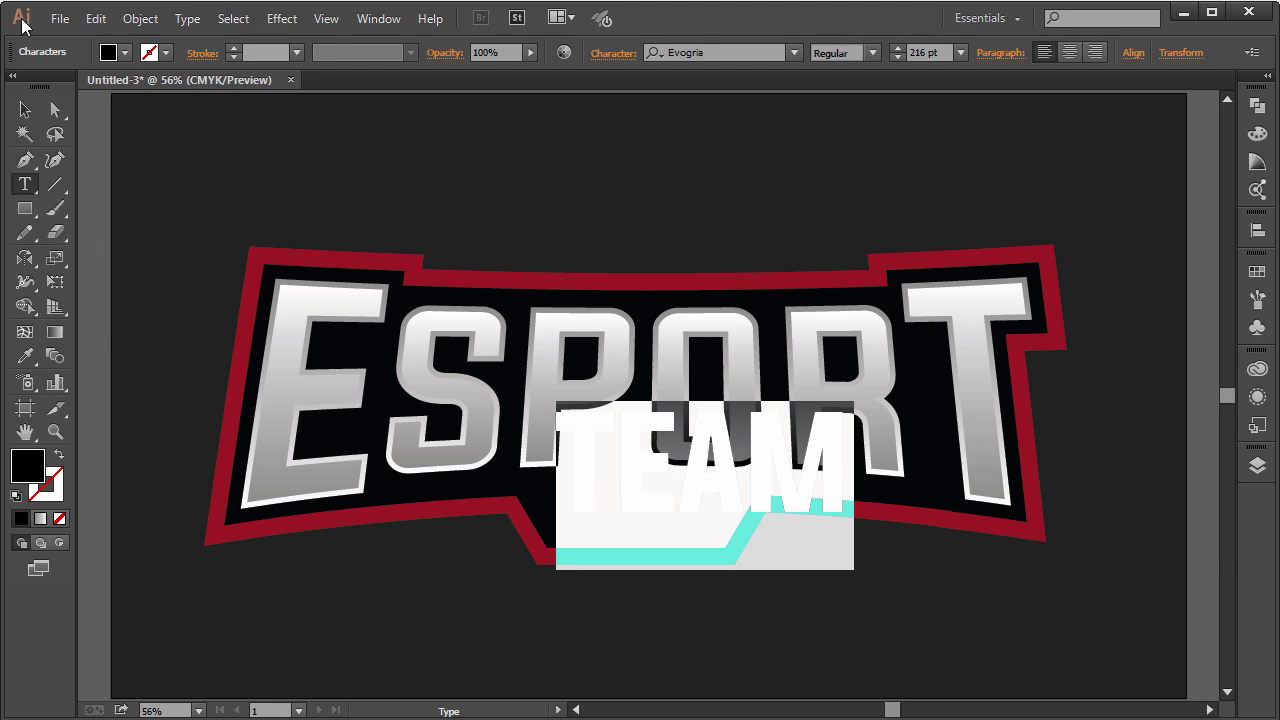
pyautogui.click(25, 110)
pyautogui.moveTo(682, 478); pyautogui.dragTo(612, 511)
# Expand the TEAM text into outlines and fill them with the grey-to-white linear gradient.
pyautogui.click(40, 518)
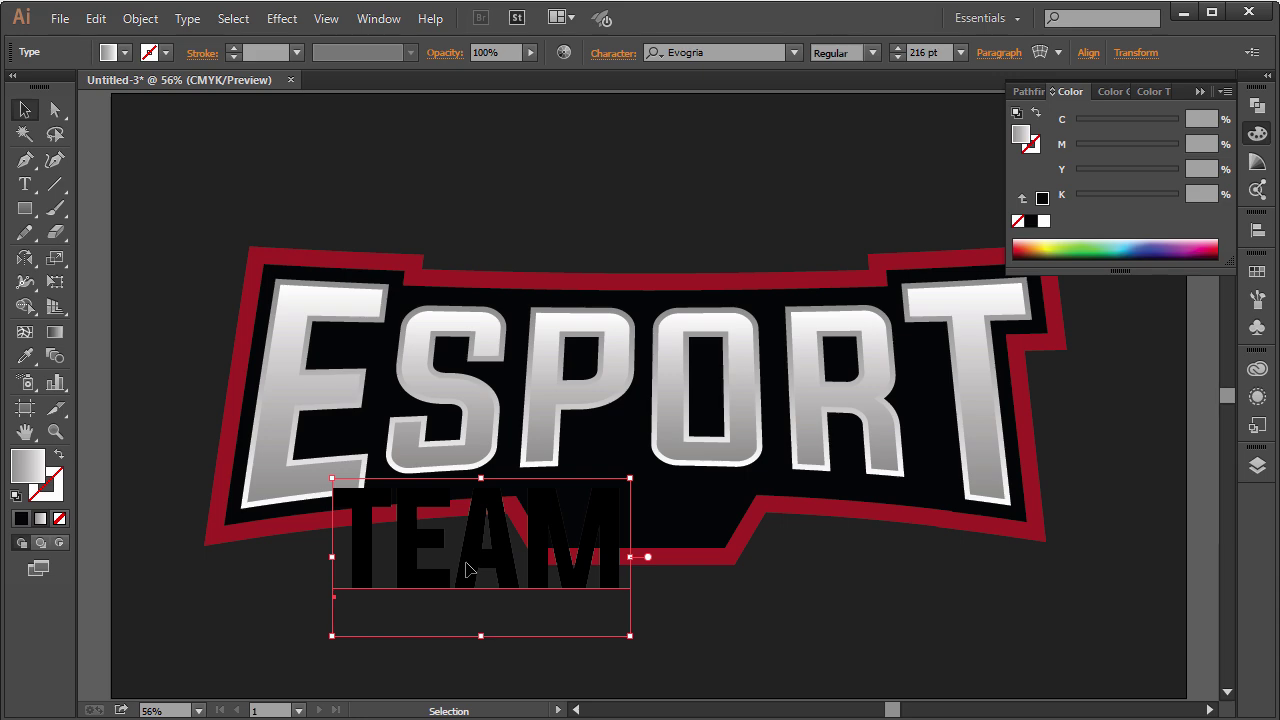
pyautogui.click(148, 18)
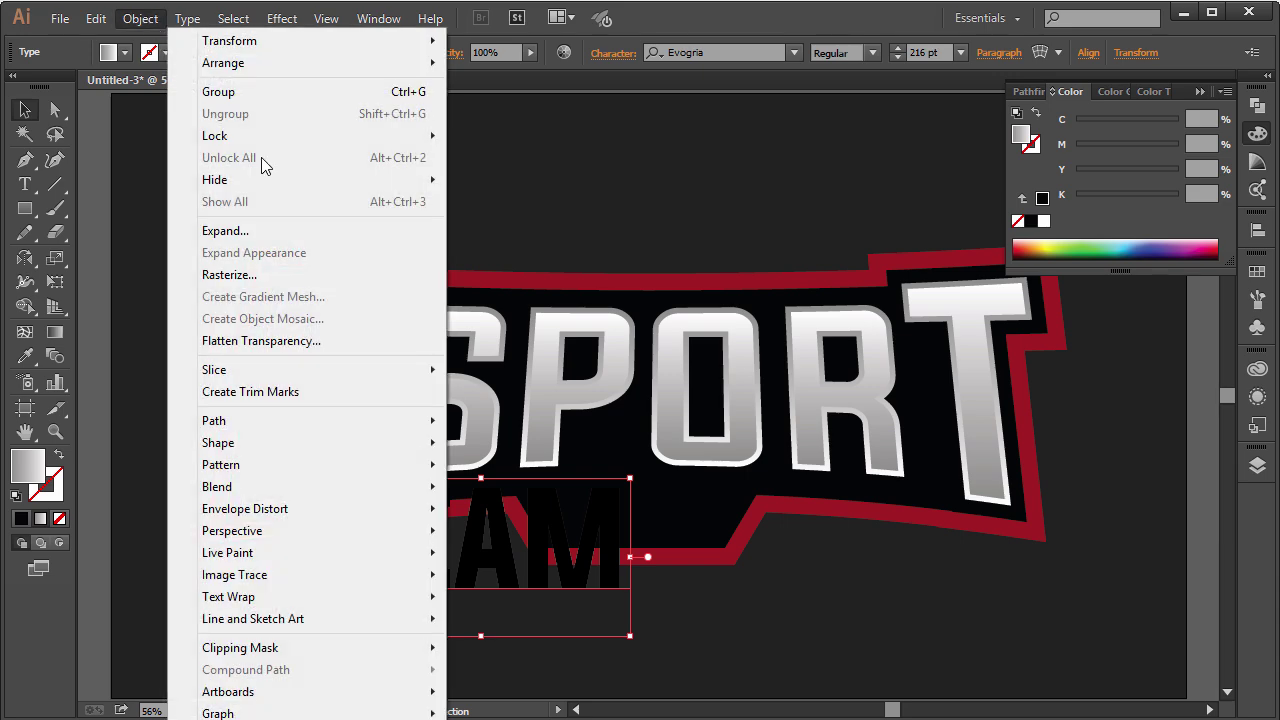
pyautogui.click(225, 230)
pyautogui.click(618, 484)
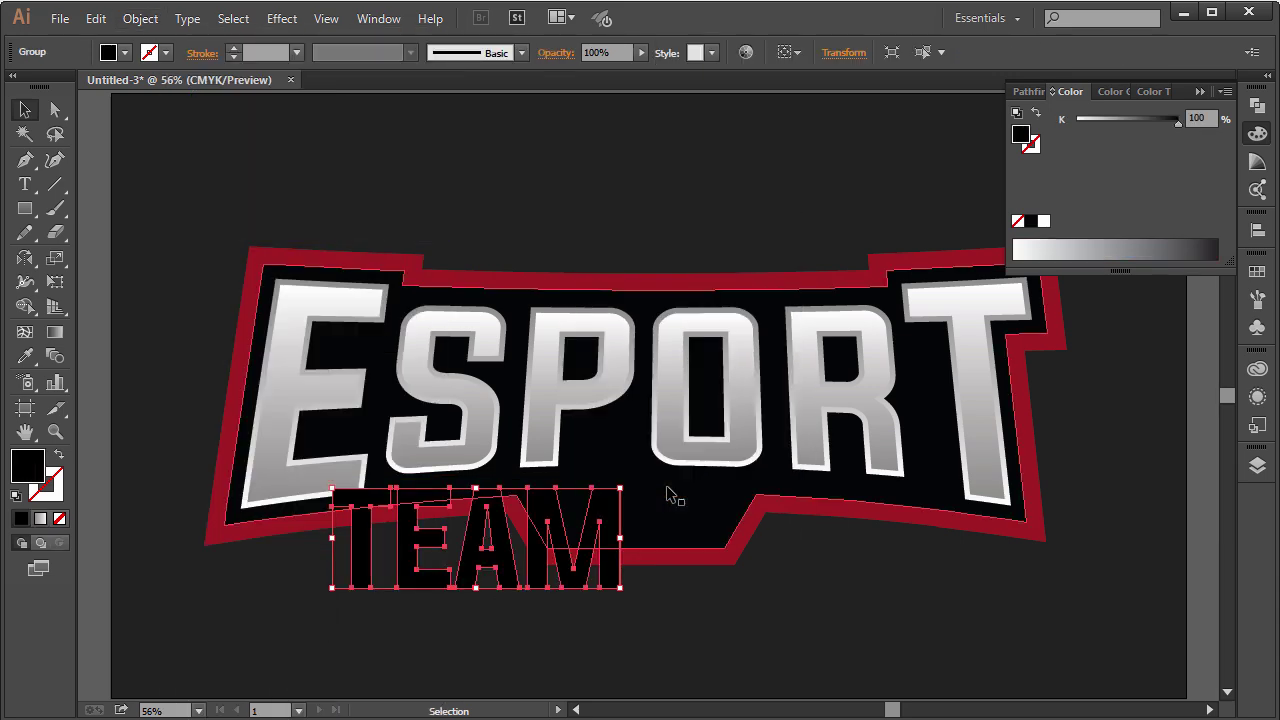
pyautogui.click(40, 518)
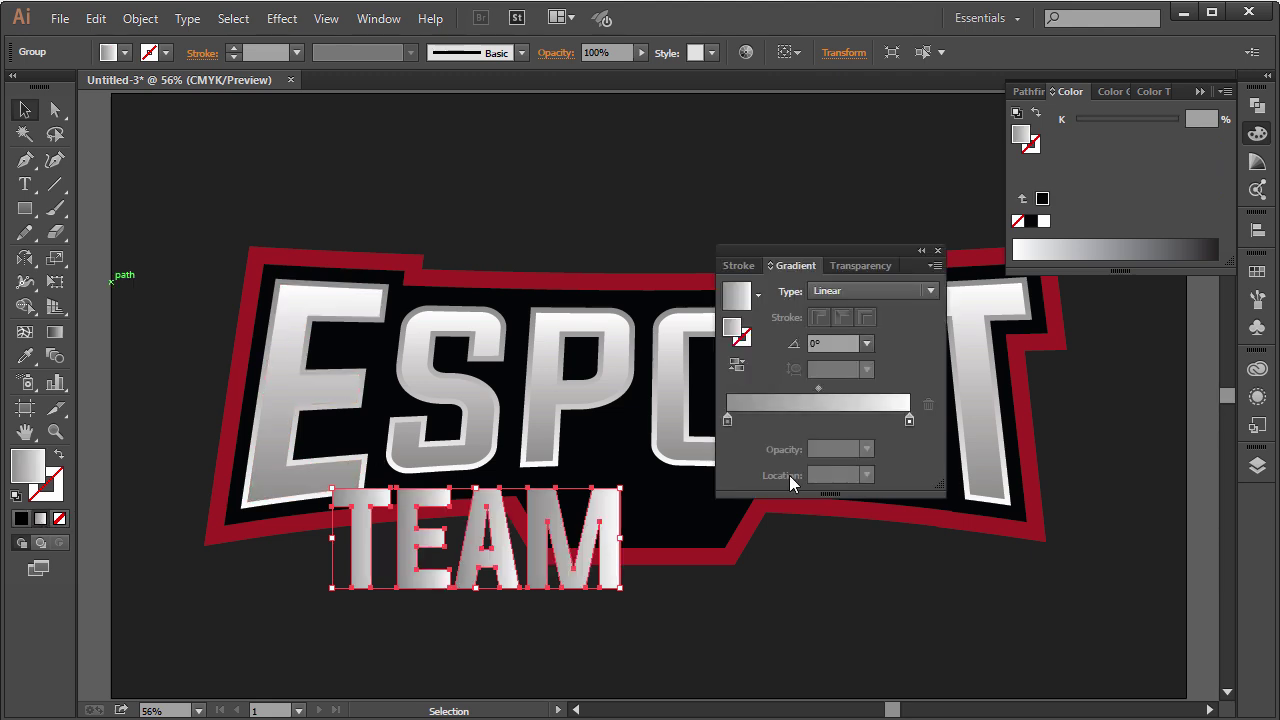
# Set the TEAM gradient's angle to 90° and recolour its white end stop with the light red #ff505d.
pyautogui.doubleClick(835, 343)
pyautogui.write('90')
pyautogui.click(864, 421)
pyautogui.moveTo(864, 421); pyautogui.dragTo(876, 458)
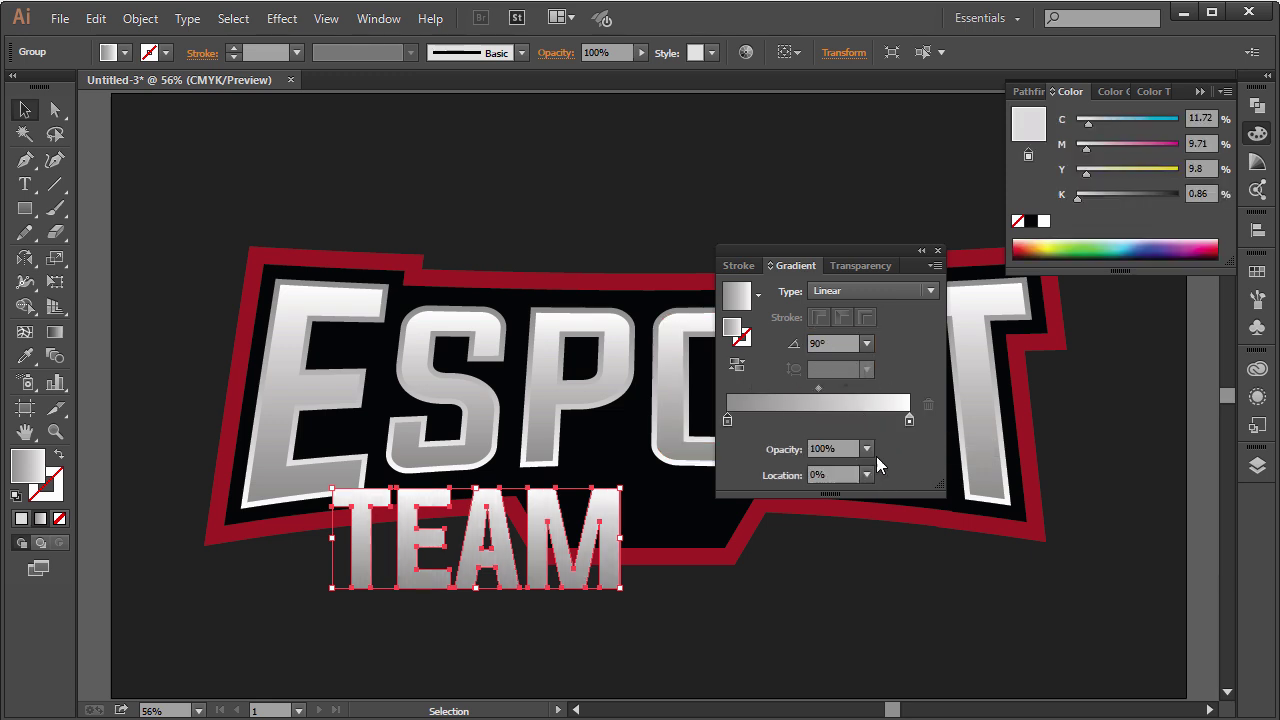
pyautogui.doubleClick(908, 421)
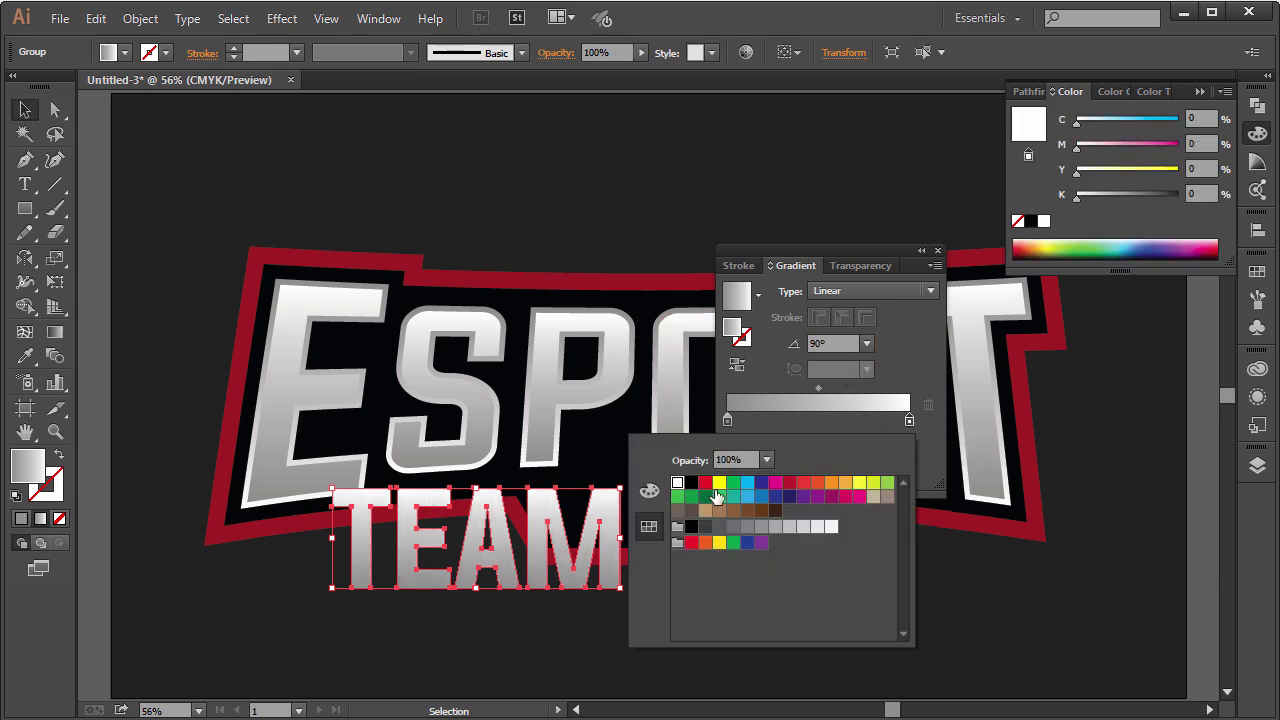
pyautogui.click(910, 418)
pyautogui.doubleClick(744, 339)
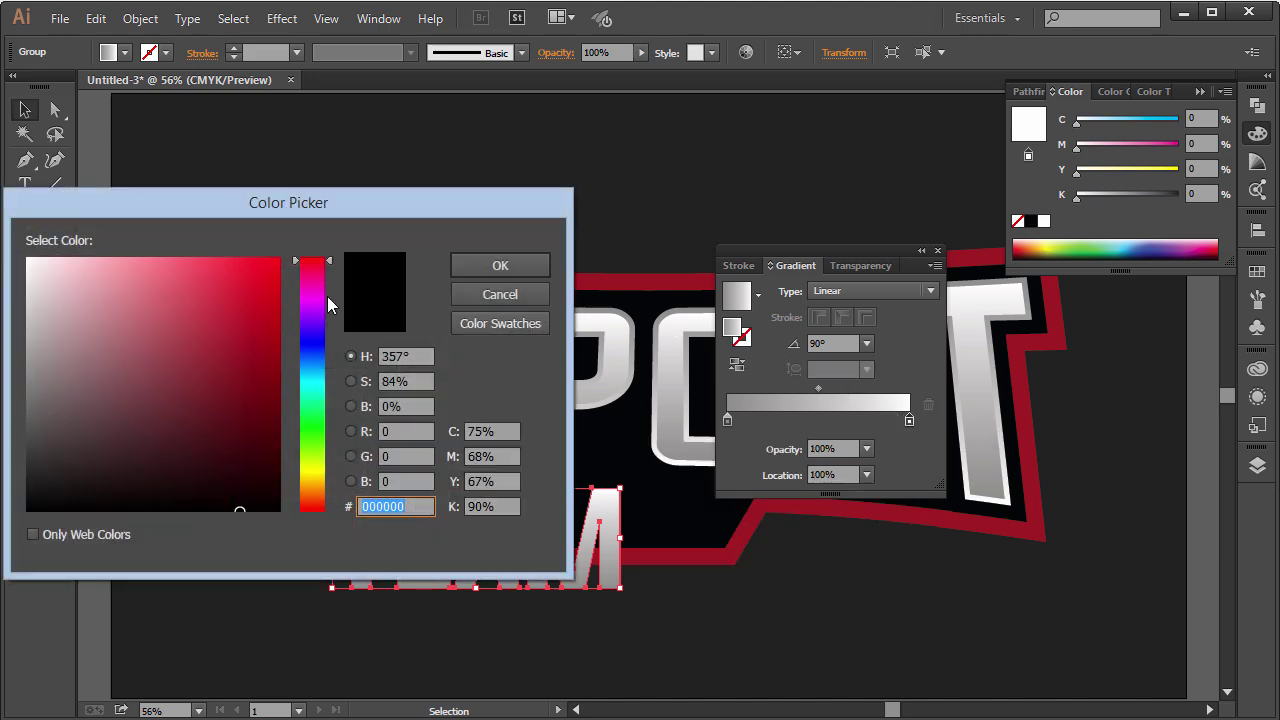
pyautogui.moveTo(297, 190); pyautogui.dragTo(860, 103)
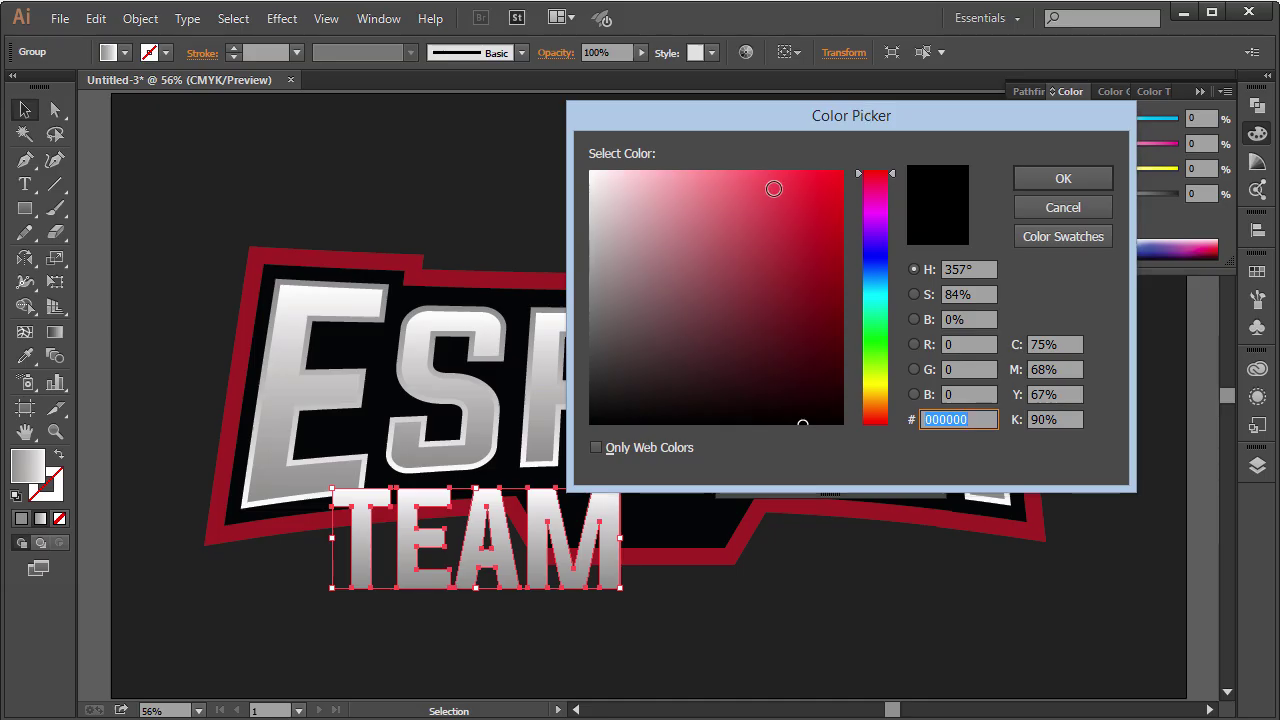
pyautogui.moveTo(771, 186)
pyautogui.mouseDown()
pyautogui.moveTo(803, 150)
pyautogui.moveTo(765, 150)
pyautogui.mouseUp()
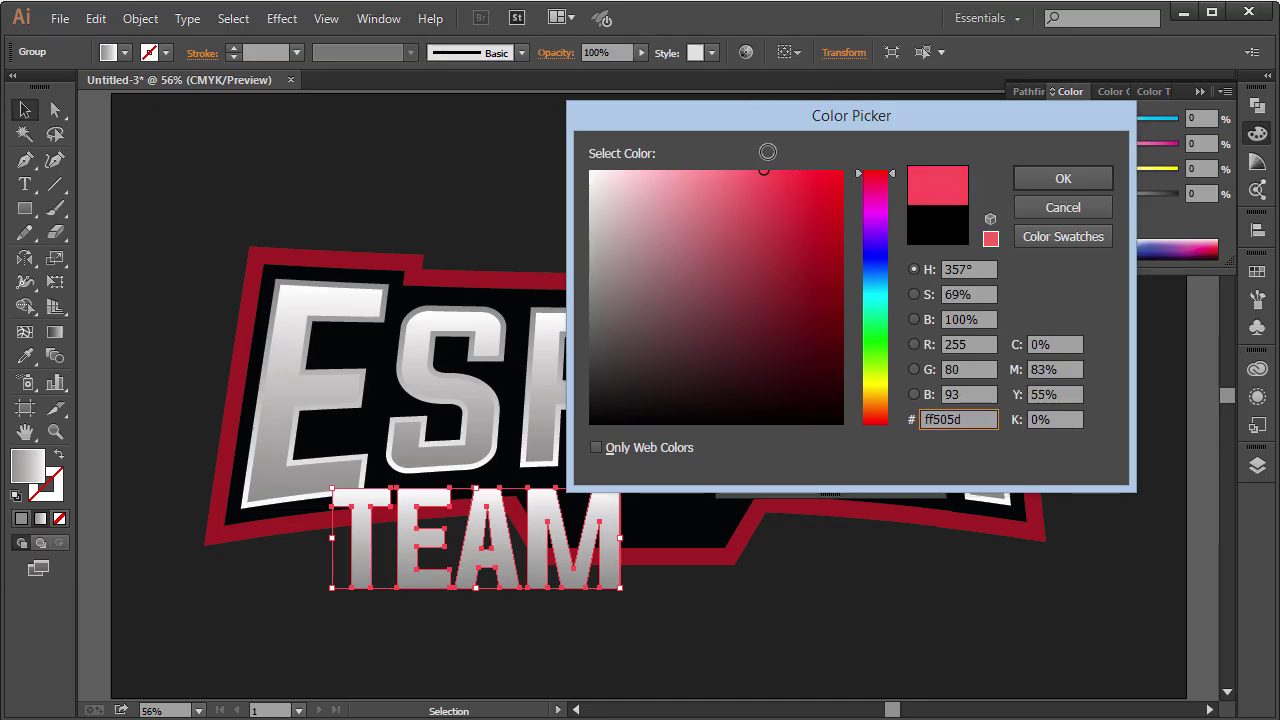
pyautogui.click(1063, 180)
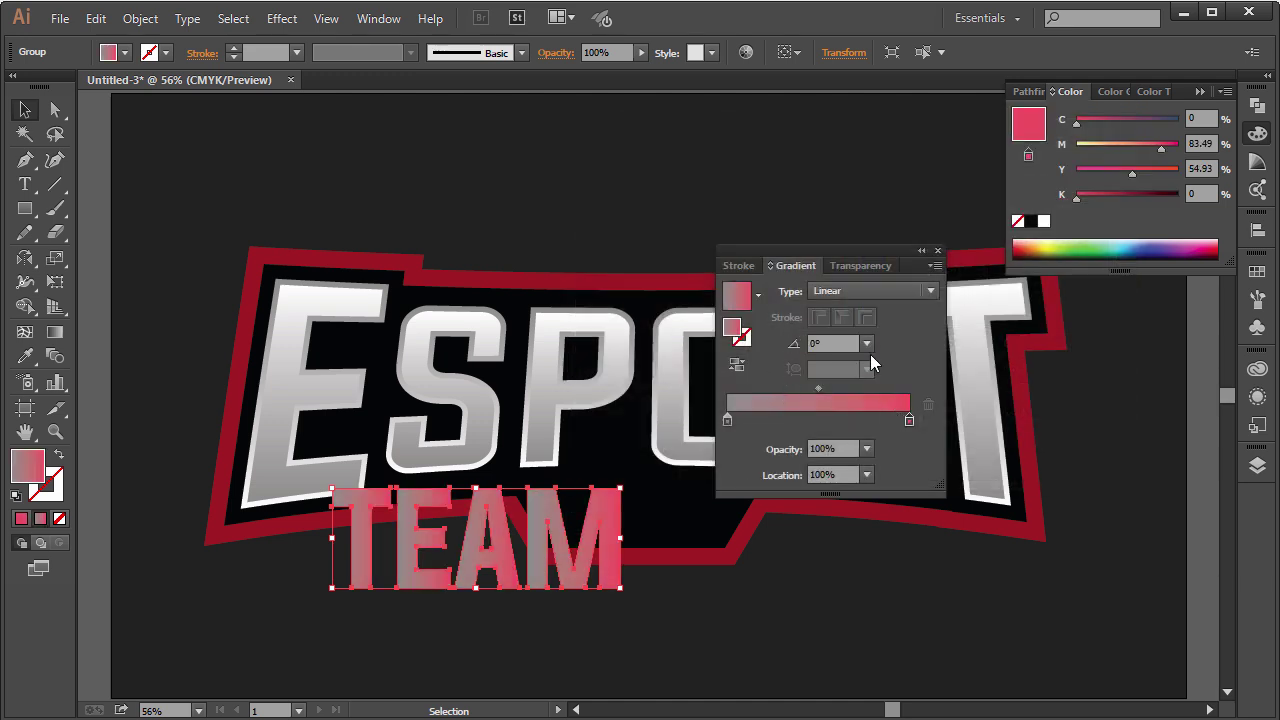
# Recolour the TEAM gradient's grey start stop with pure red (M 100, Y 100) and set the angle to 90°.
pyautogui.doubleClick(727, 419)
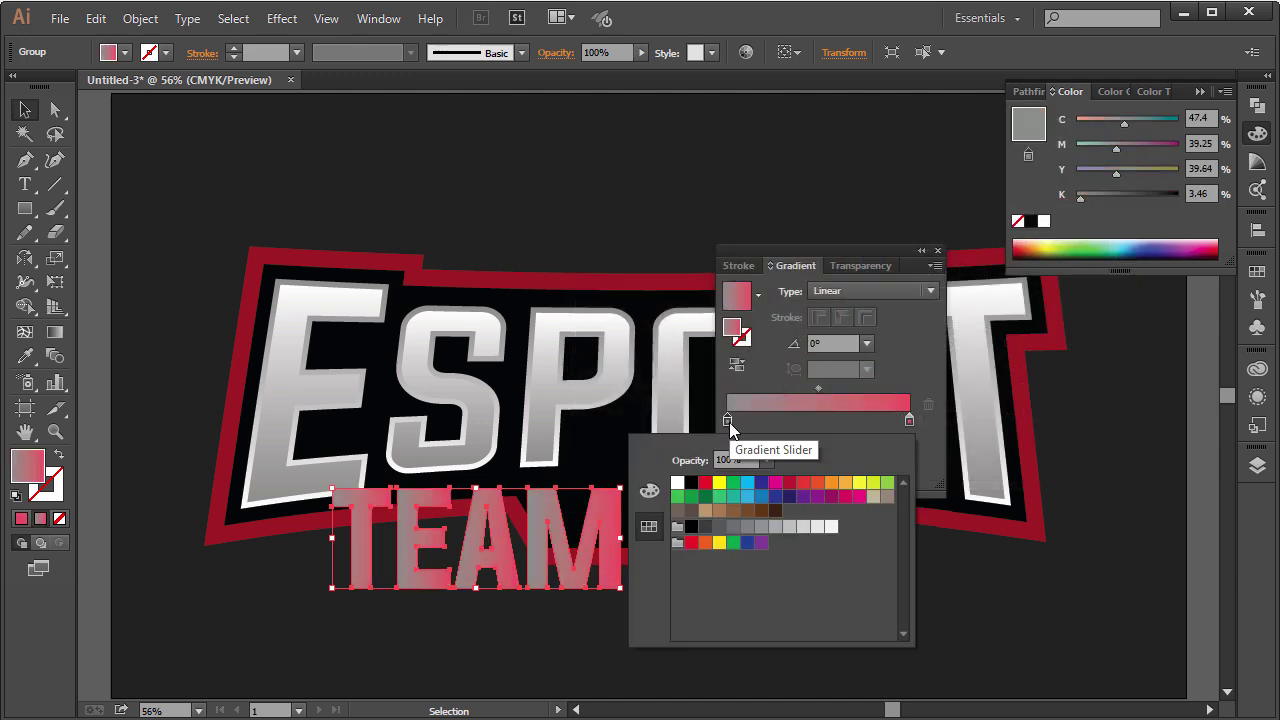
pyautogui.click(707, 485)
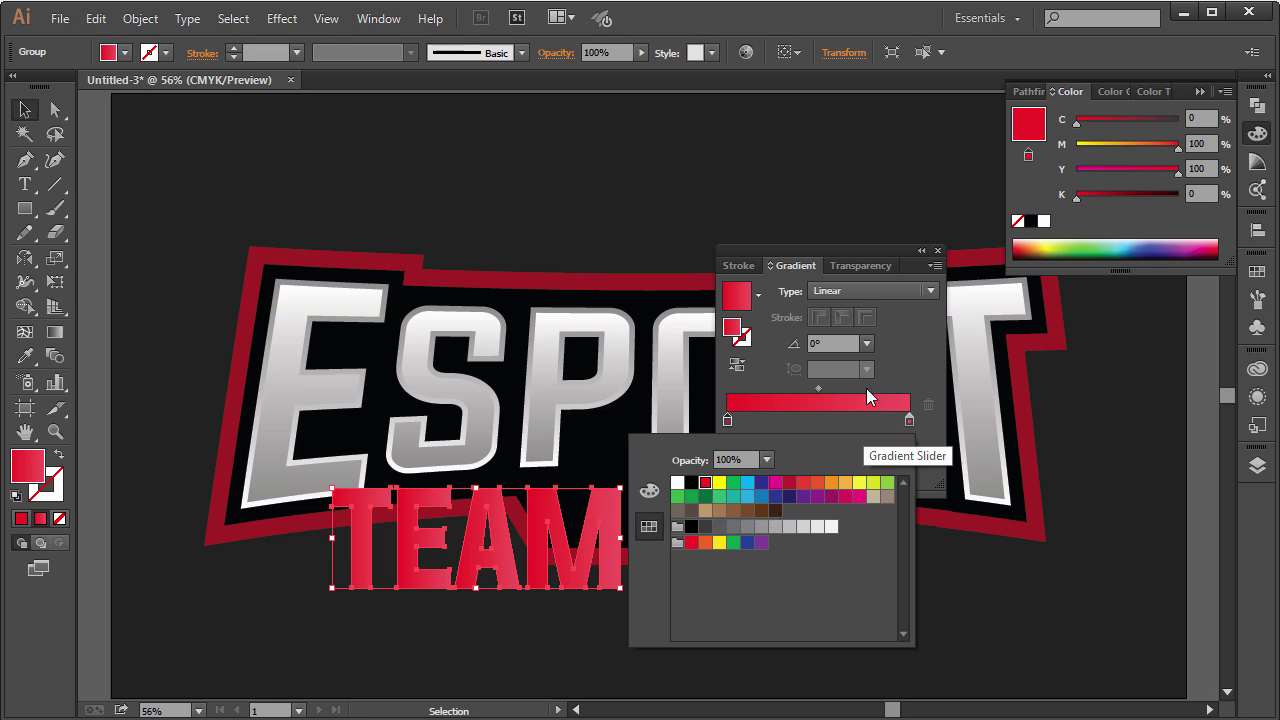
pyautogui.click(858, 352)
pyautogui.write('90')
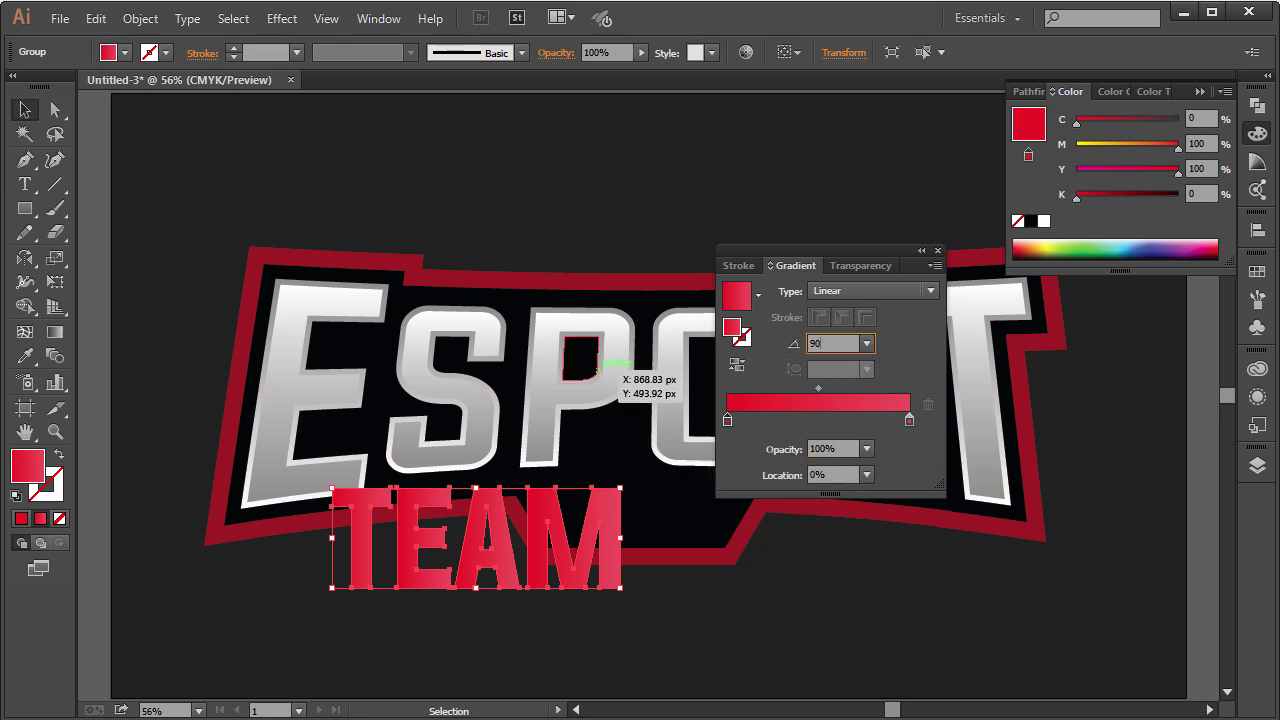
pyautogui.press('Tab')
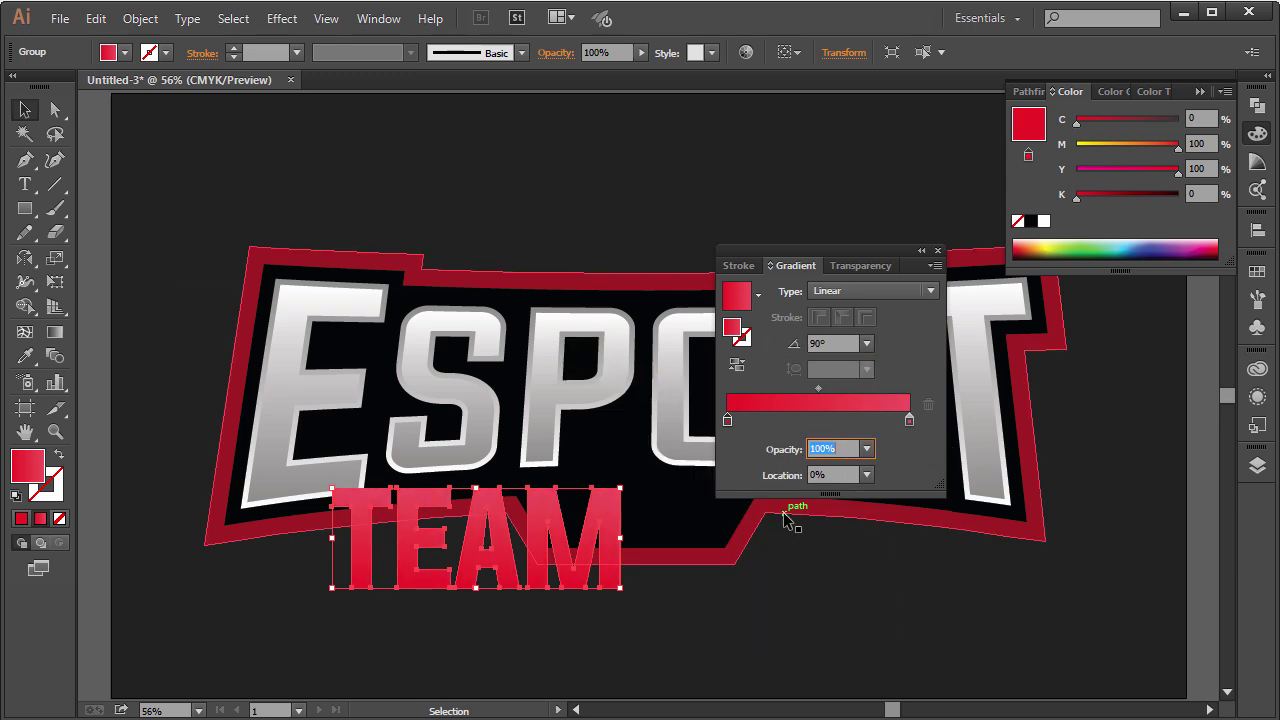
# Refine the TEAM gradient from a dark red start stop to a bright red end stop (M 87.62, Y 62.41) at 90°.
pyautogui.doubleClick(727, 419)
pyautogui.click(724, 420)
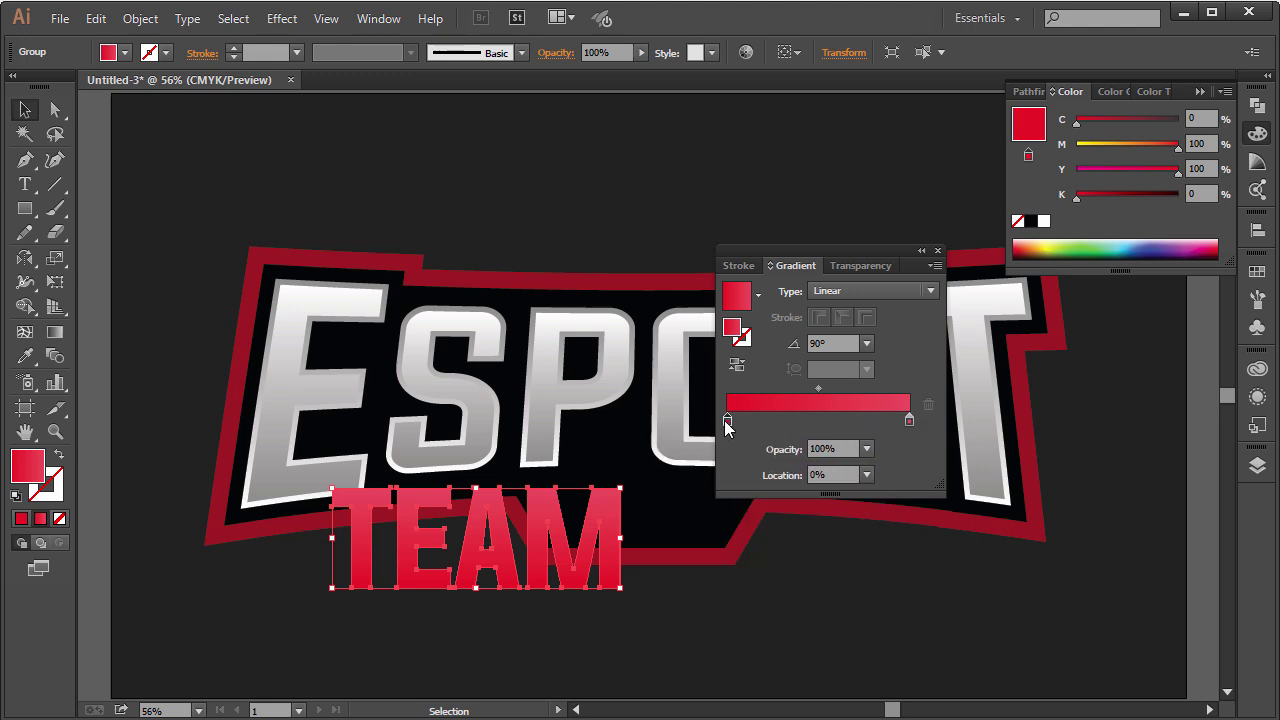
pyautogui.click(909, 419)
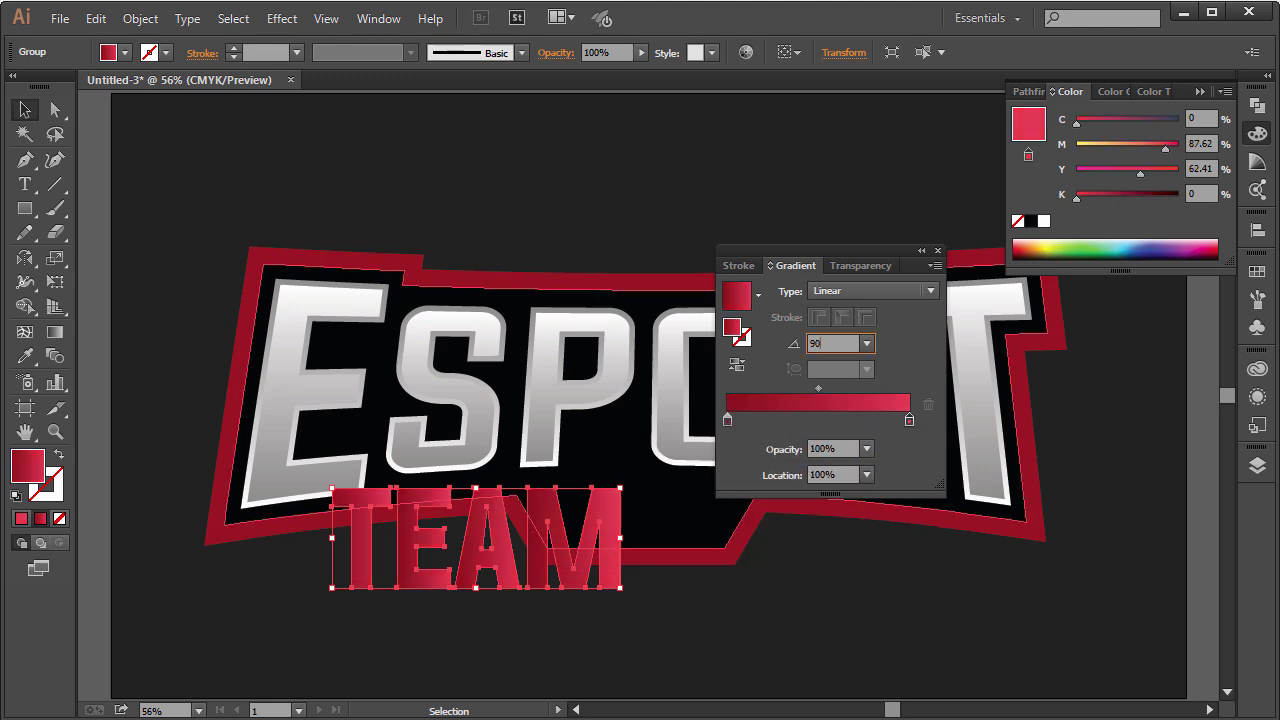
pyautogui.click(937, 250)
pyautogui.hotkey('ctrl', 'shift', 'a')
# Move the TEAM lettering over the lower tab and scale it down to fit inside the black area.
pyautogui.moveTo(446, 576); pyautogui.dragTo(562, 541)
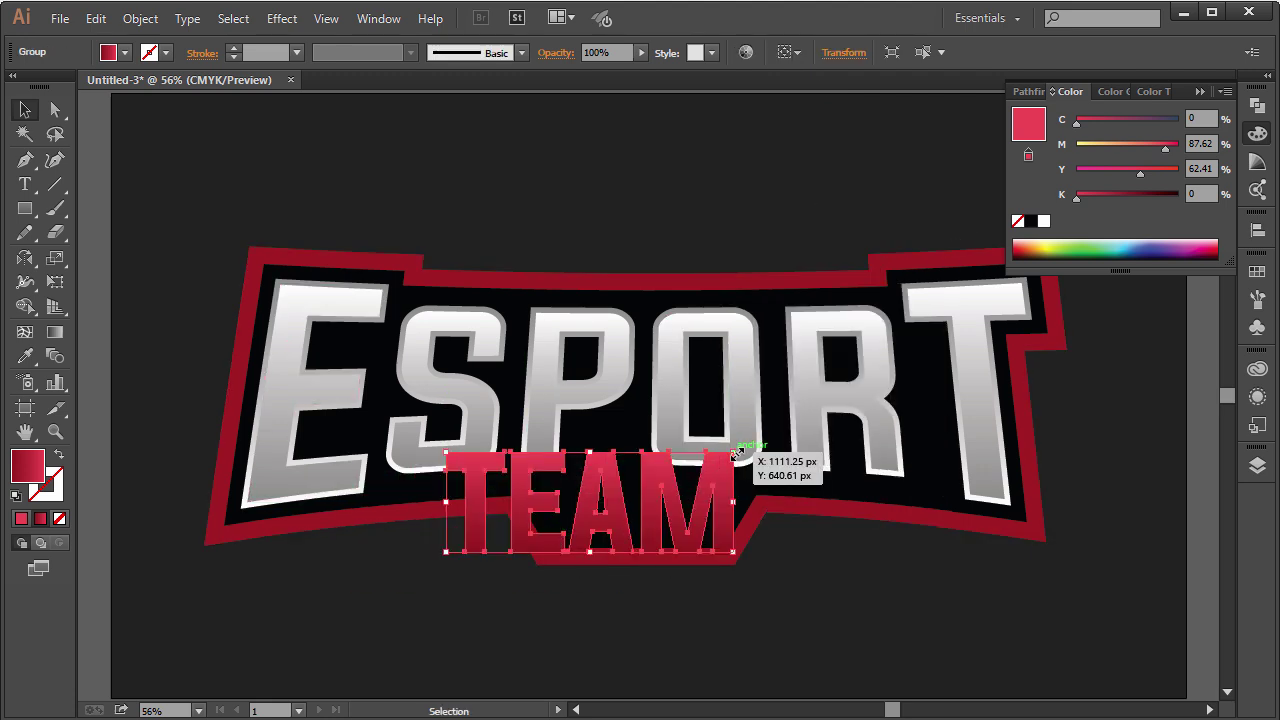
pyautogui.moveTo(735, 453); pyautogui.dragTo(688, 512)
pyautogui.click(690, 512)
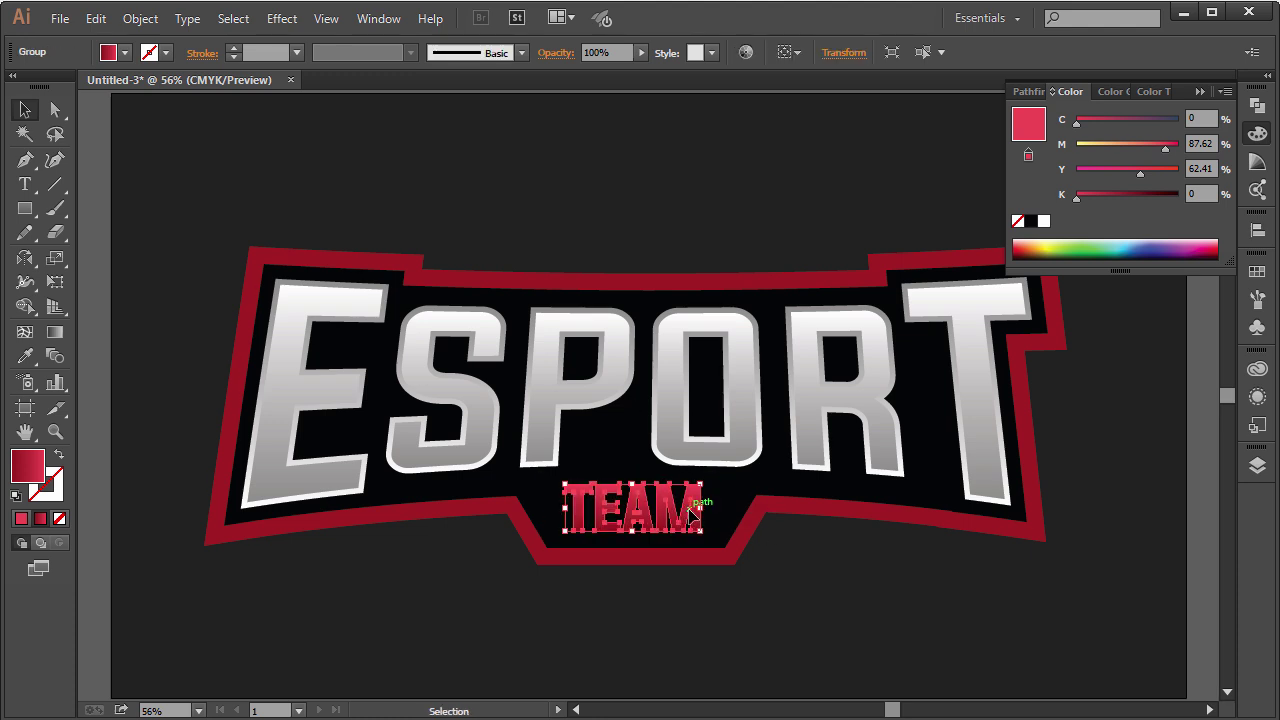
pyautogui.click(774, 578)
# Apply a Free Distort effect to the TEAM lettering, pulling both upper corners slightly inward, and deselect it.
pyautogui.click(692, 510)
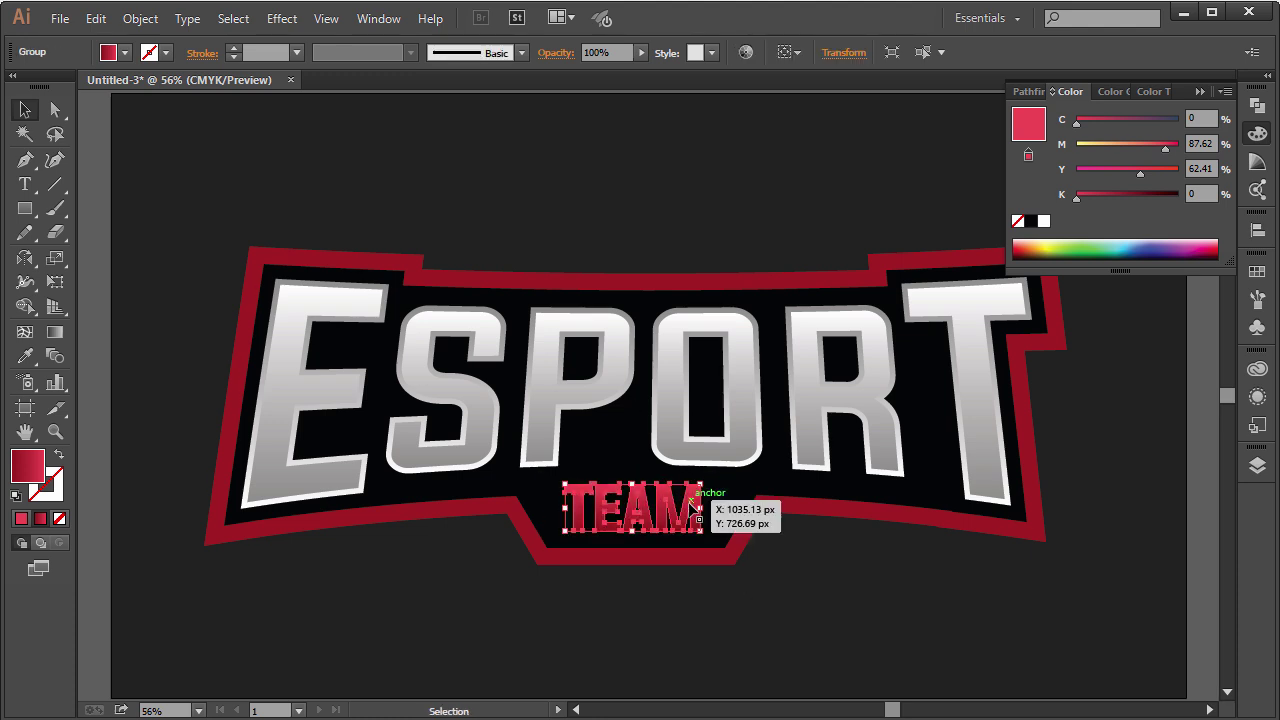
pyautogui.click(281, 18)
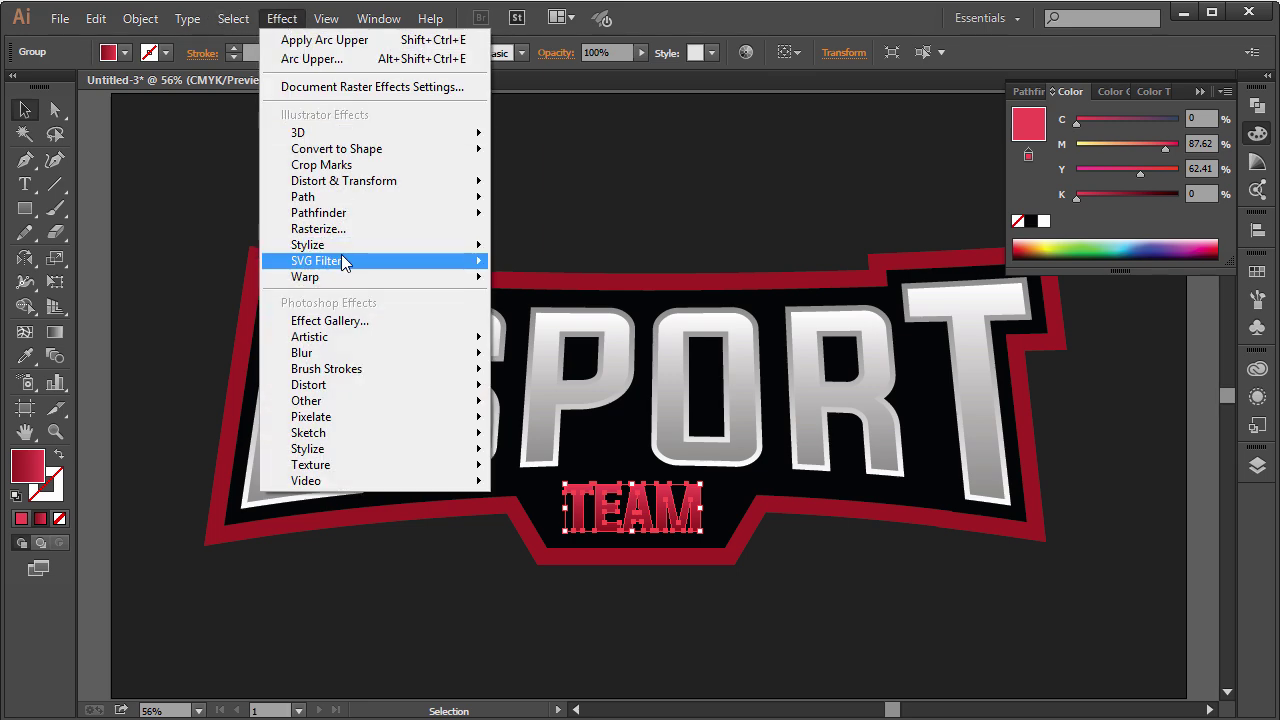
pyautogui.moveTo(342, 278)
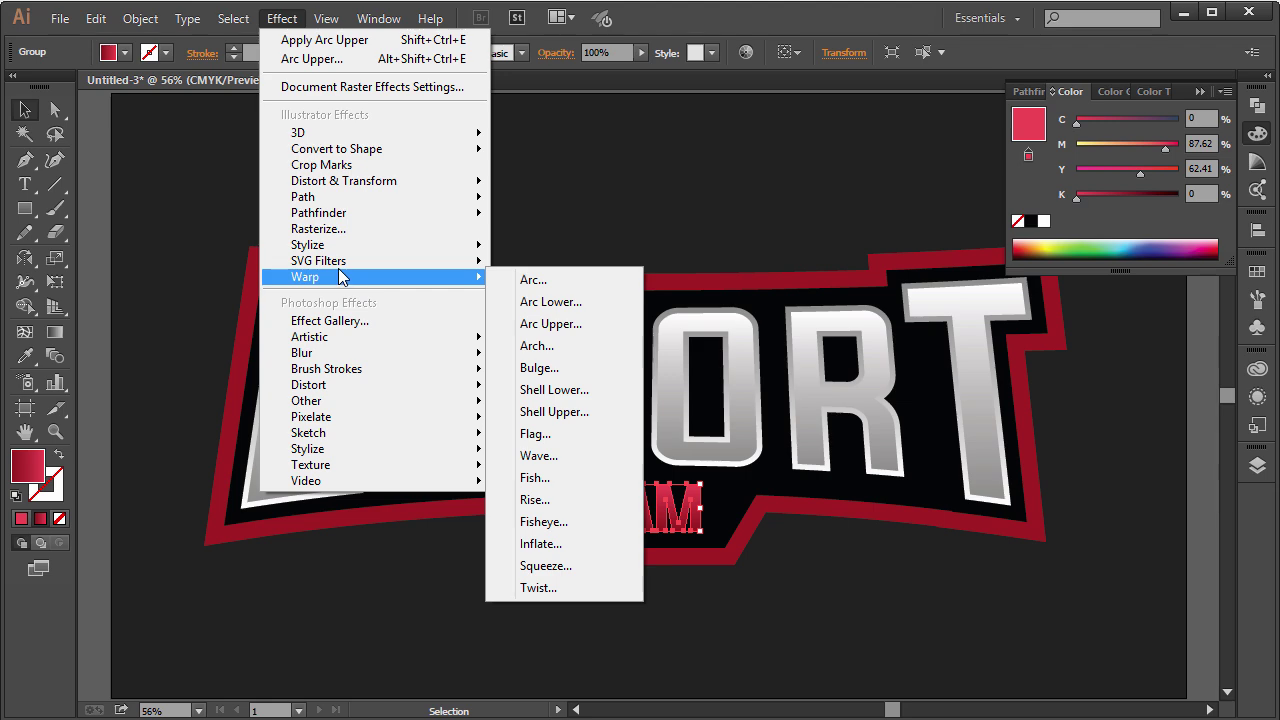
pyautogui.moveTo(222, 26)
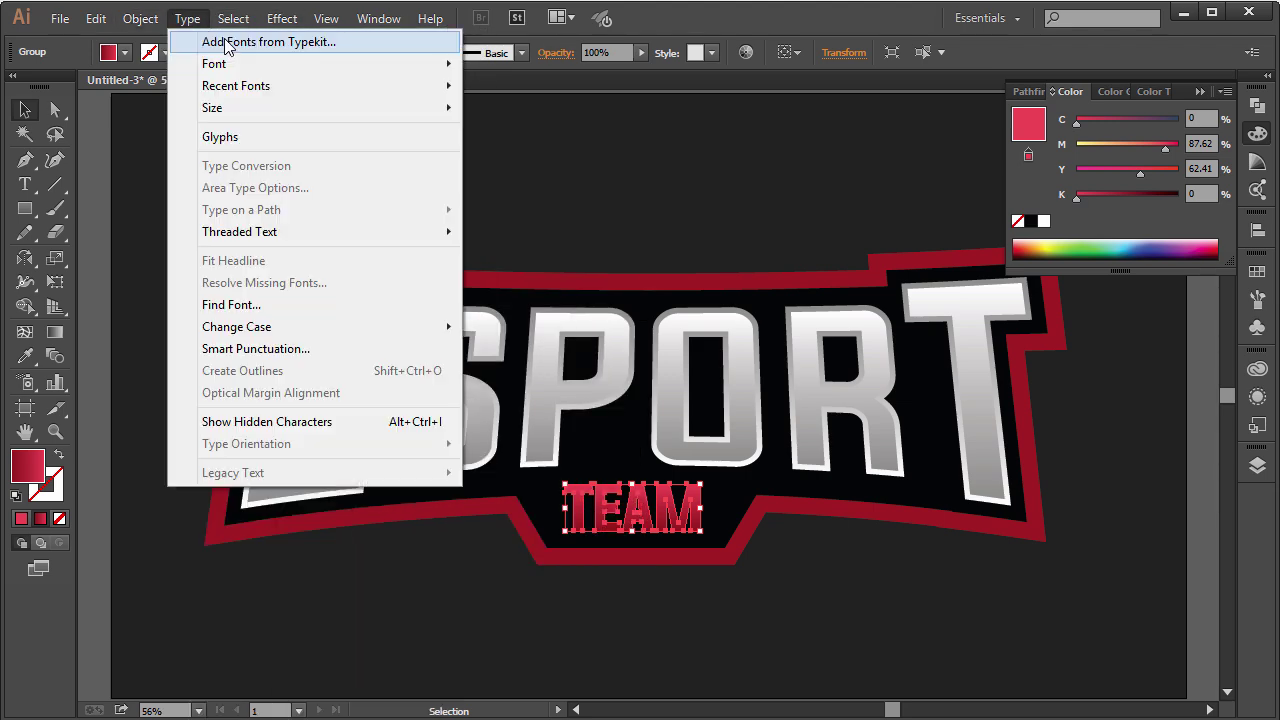
pyautogui.moveTo(281, 18)
pyautogui.moveTo(363, 188)
pyautogui.click(518, 189)
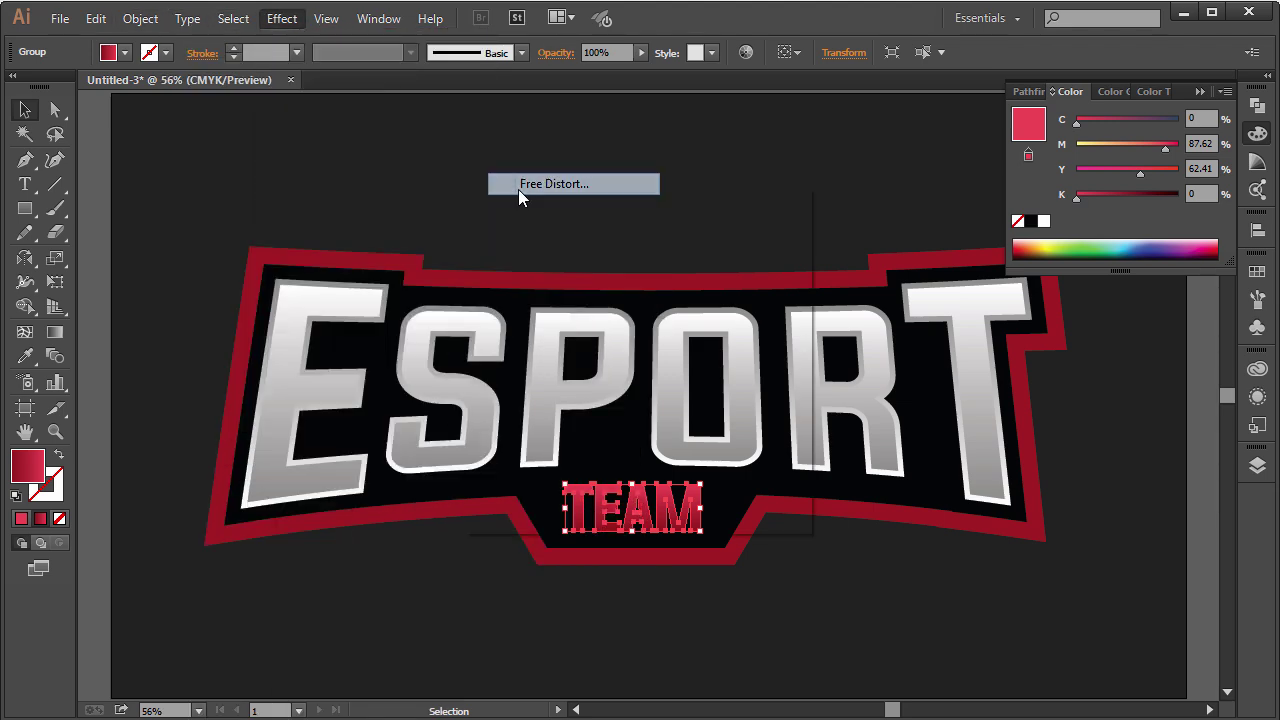
pyautogui.moveTo(708, 320); pyautogui.dragTo(702, 319)
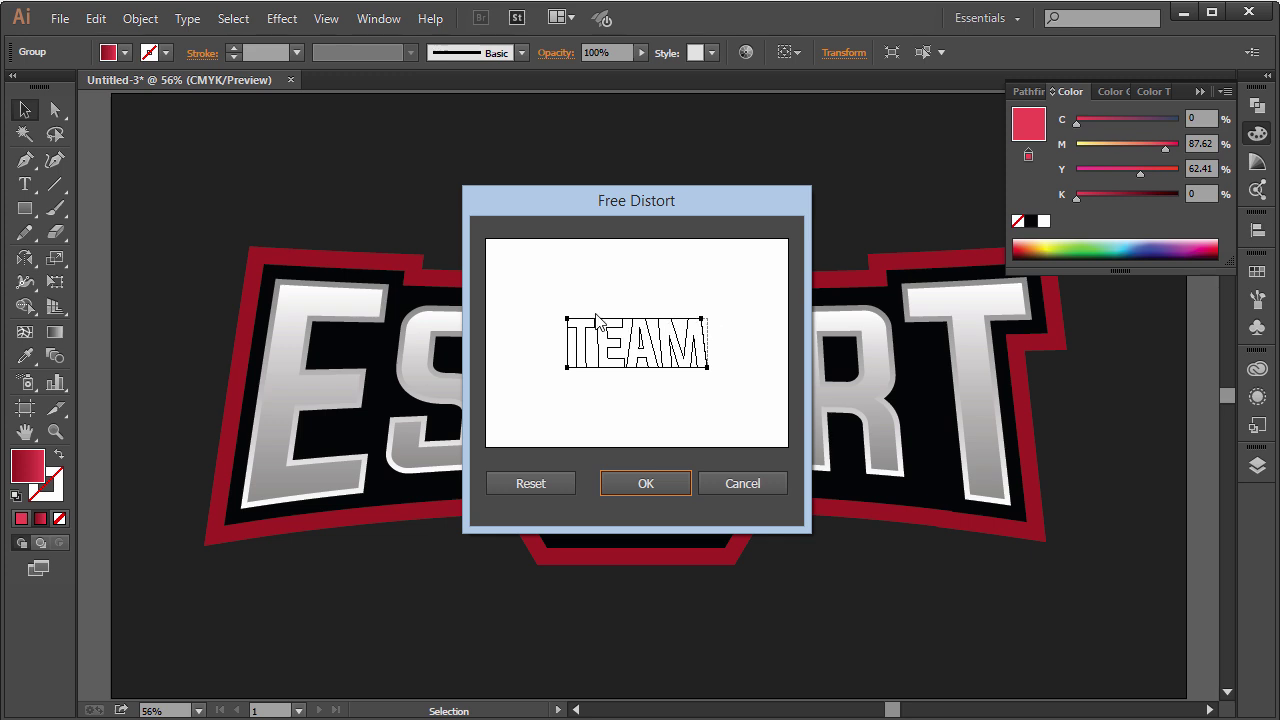
pyautogui.moveTo(568, 320); pyautogui.dragTo(572, 320)
pyautogui.click(646, 483)
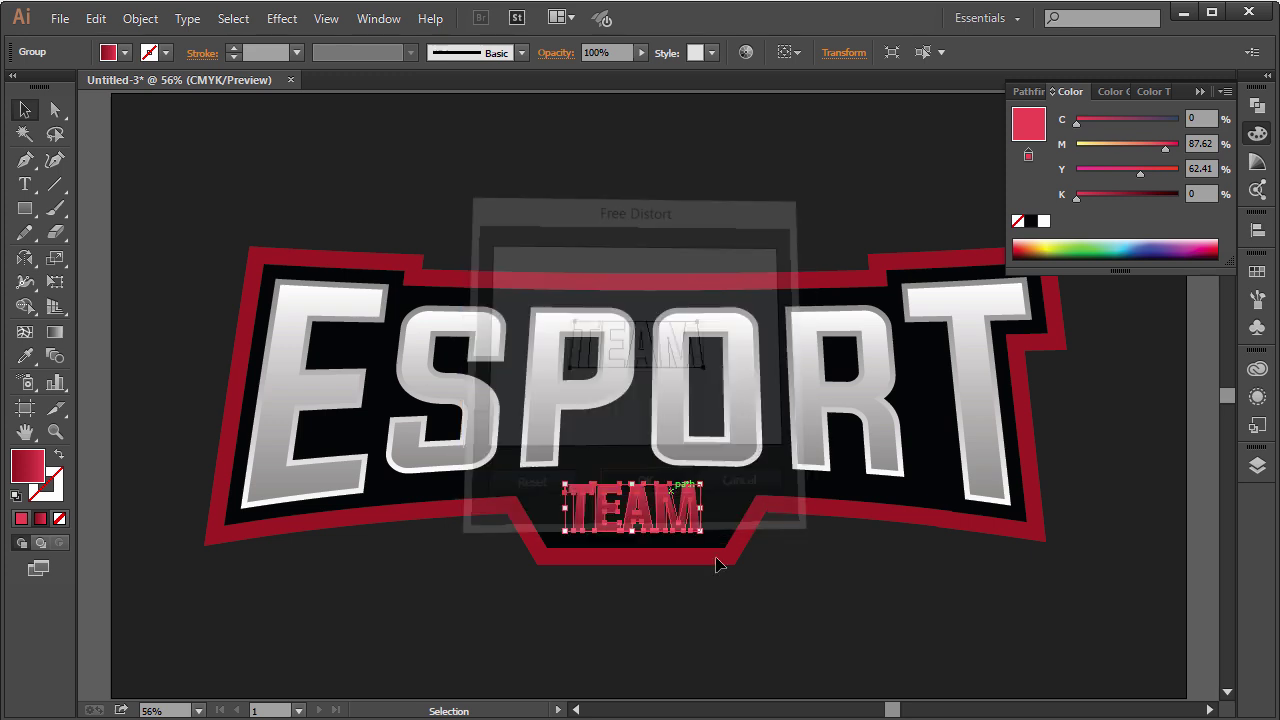
pyautogui.click(815, 665)
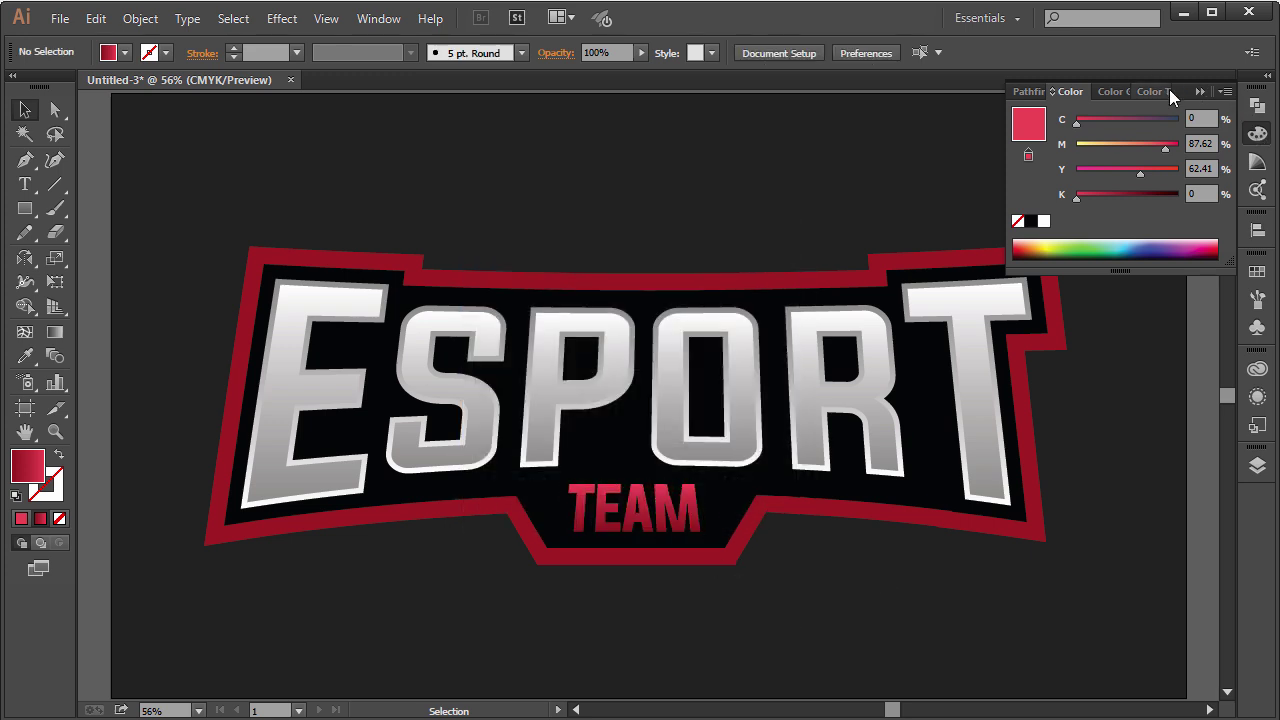
# Reshape the lower tab of the black backing and red border so its sides flare outward toward the bottom.
pyautogui.click(1199, 91)
pyautogui.press('a')
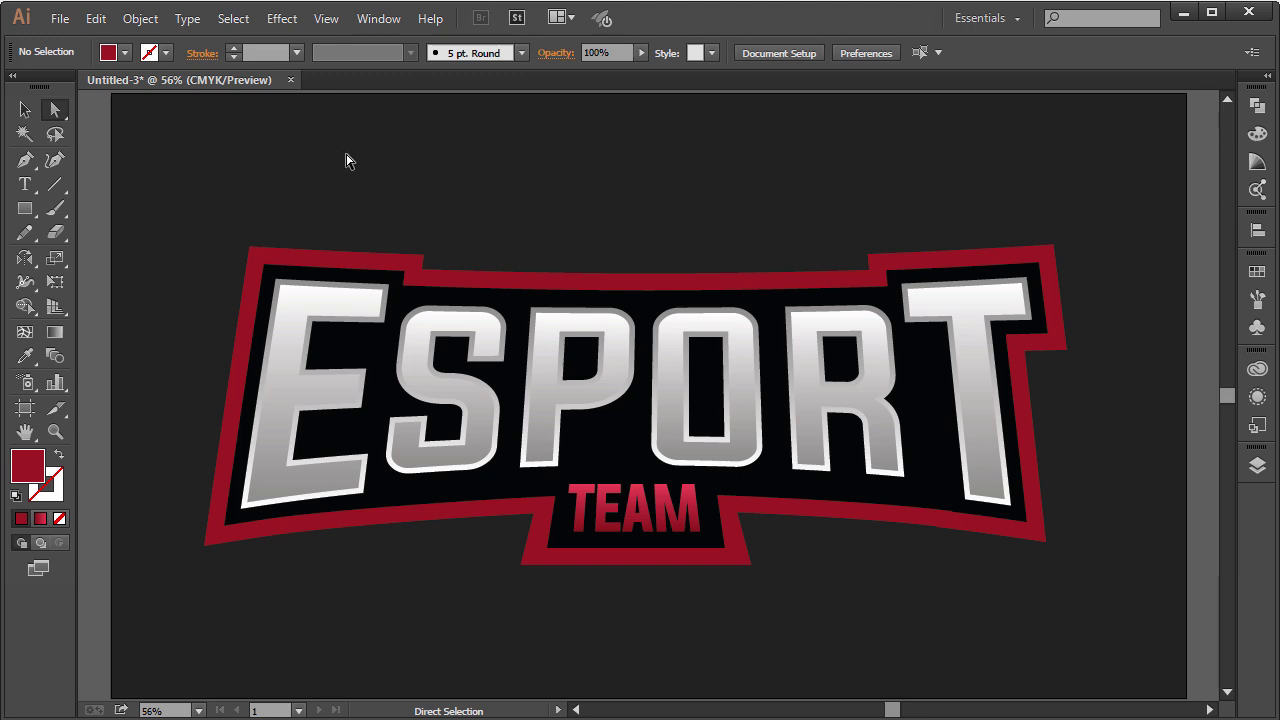
# Hide the dark background layer, Layer 1.
pyautogui.click(1257, 465)
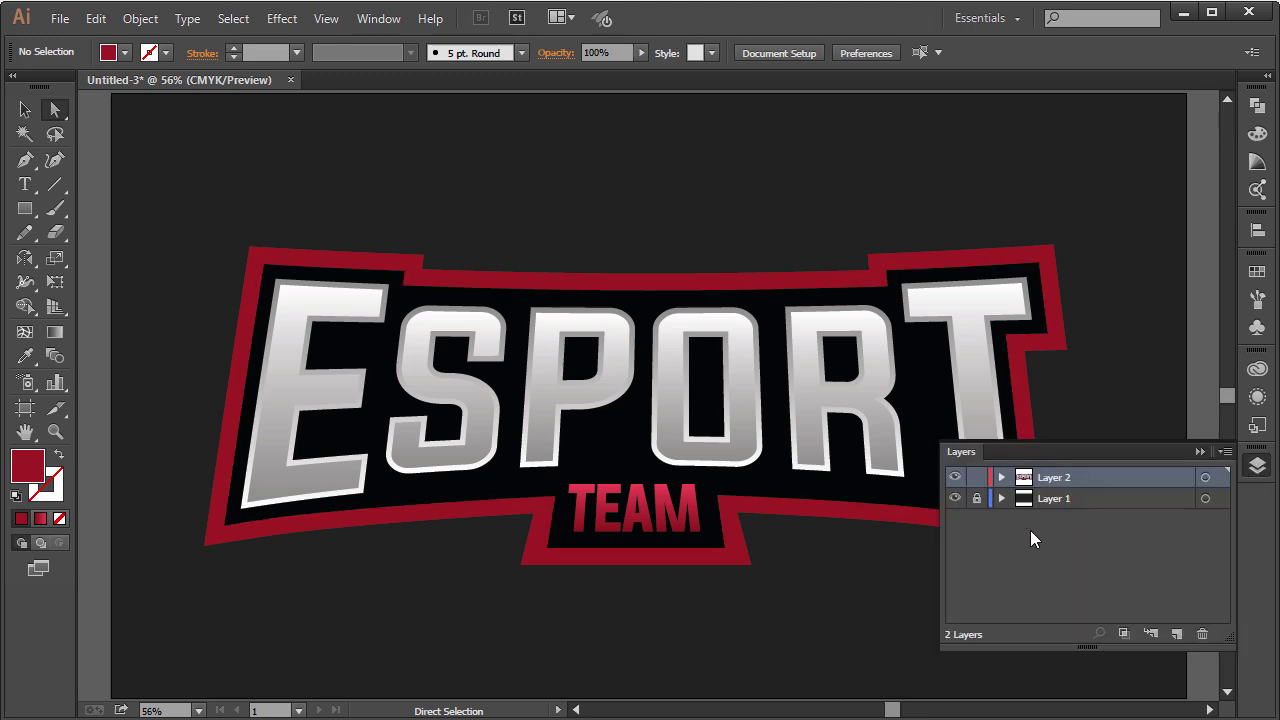
pyautogui.click(977, 498)
pyautogui.click(955, 498)
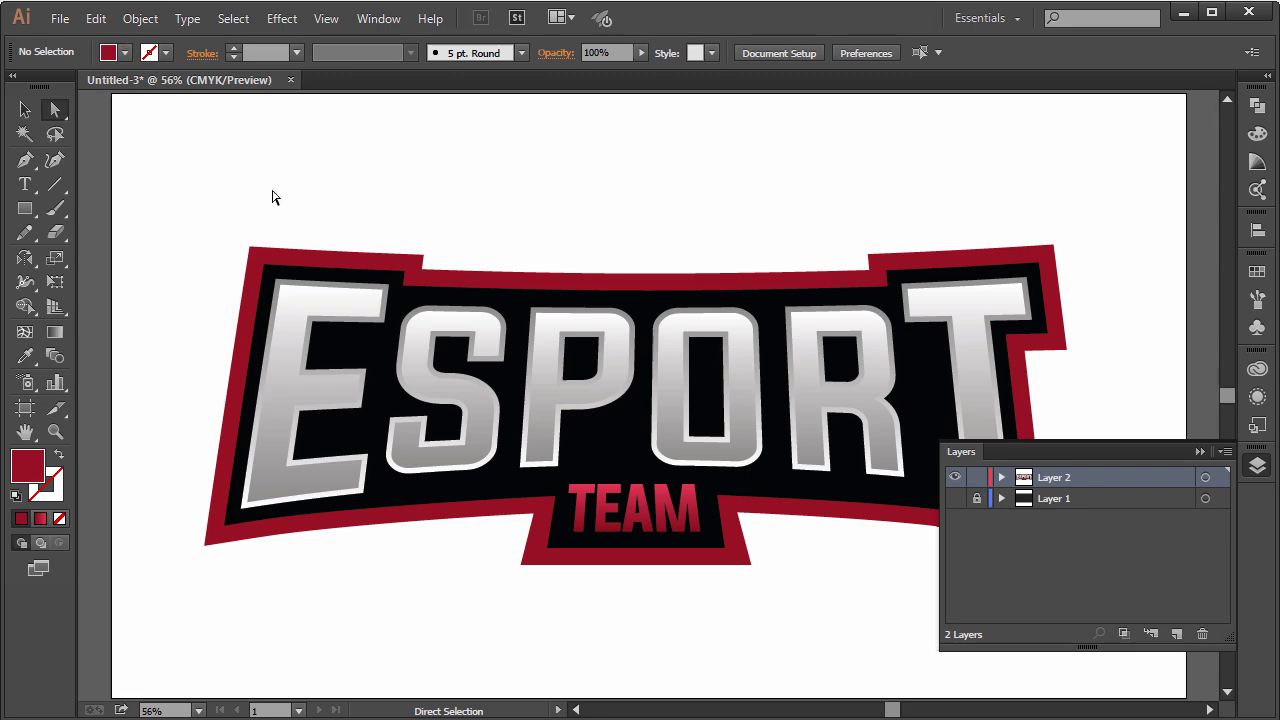
# Review the Save for Web settings for a transparent PNG-24 and the available format presets, and leave the export dialog.
pyautogui.hotkey('ctrl', 'alt', 'shift', 's')
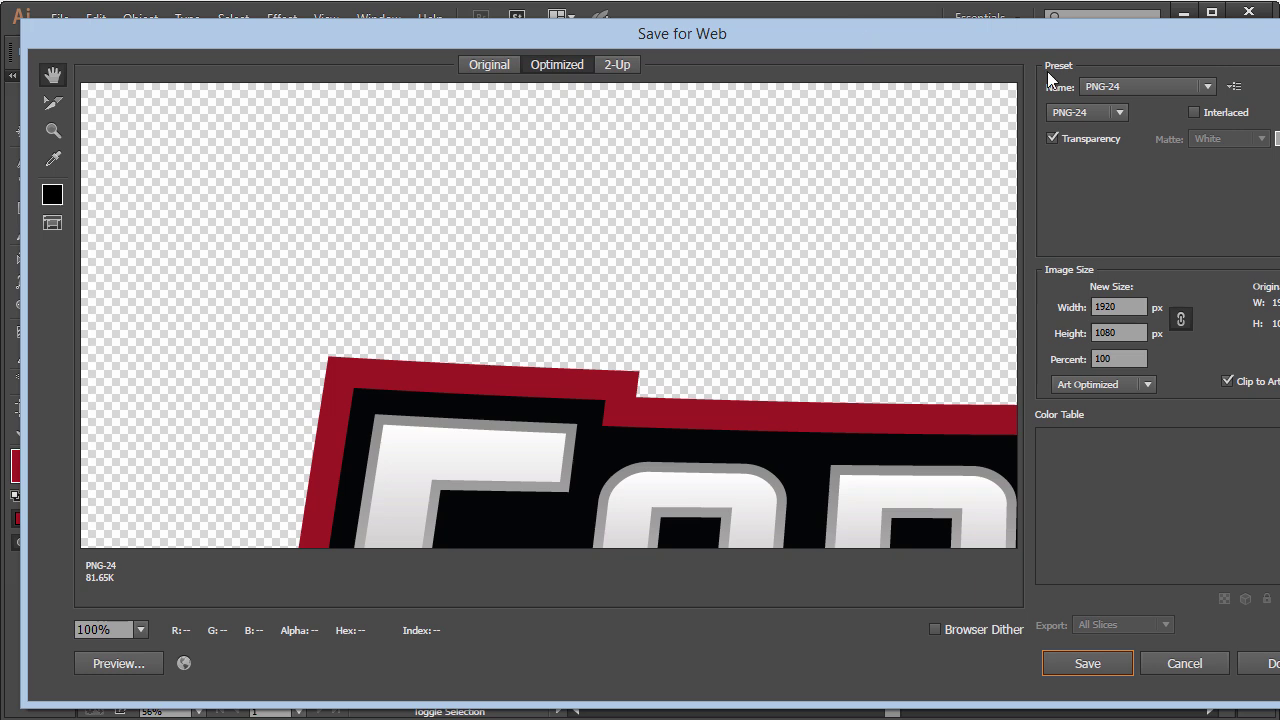
pyautogui.click(1130, 87)
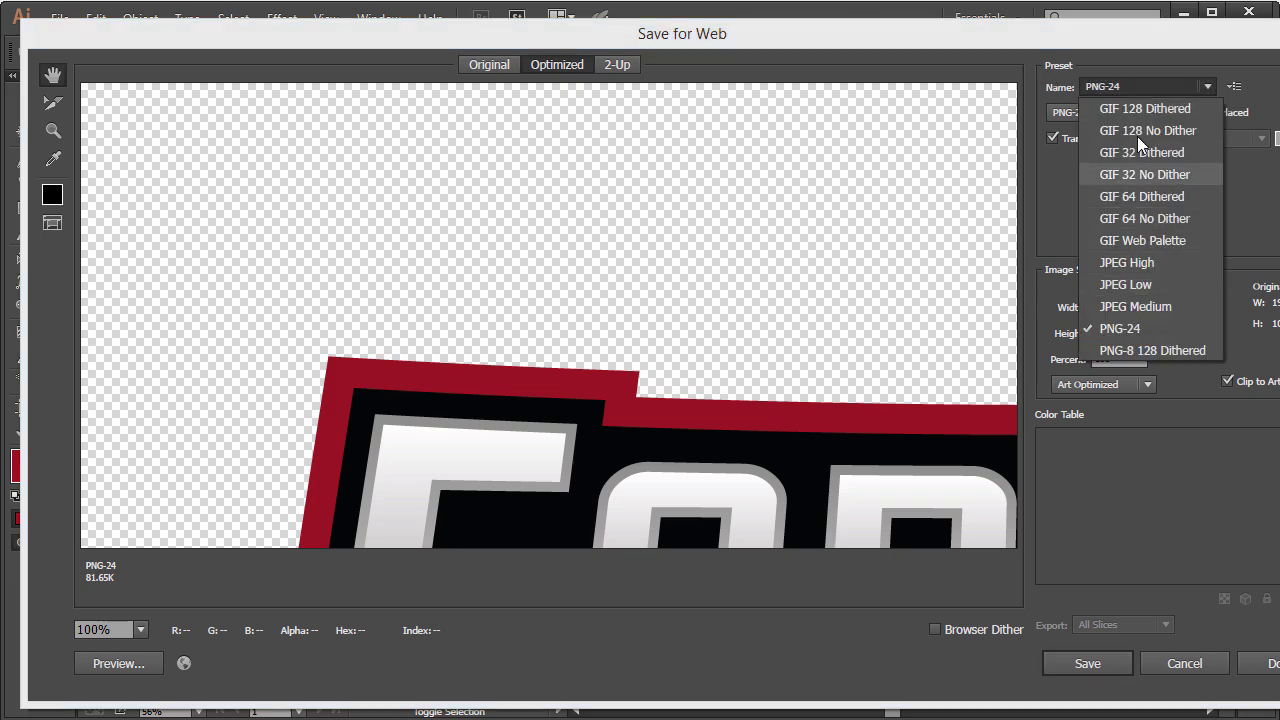
pyautogui.click(1131, 629)
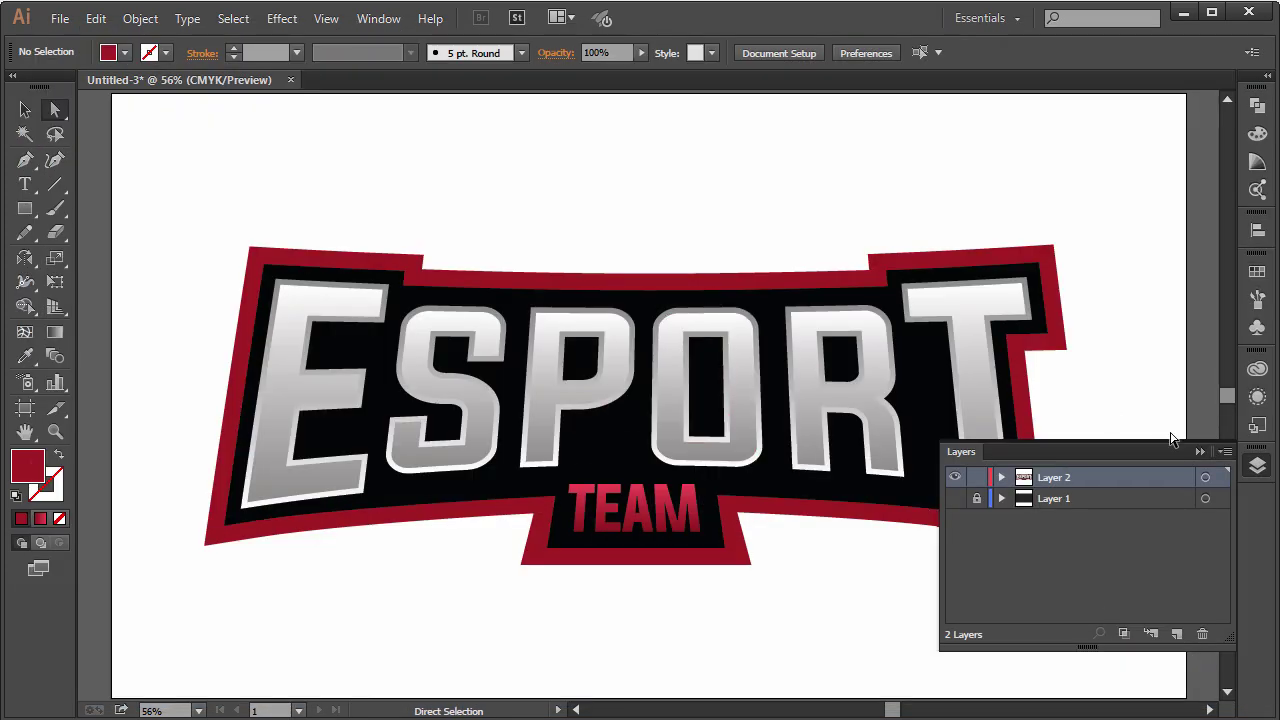
pyautogui.click(1200, 451)
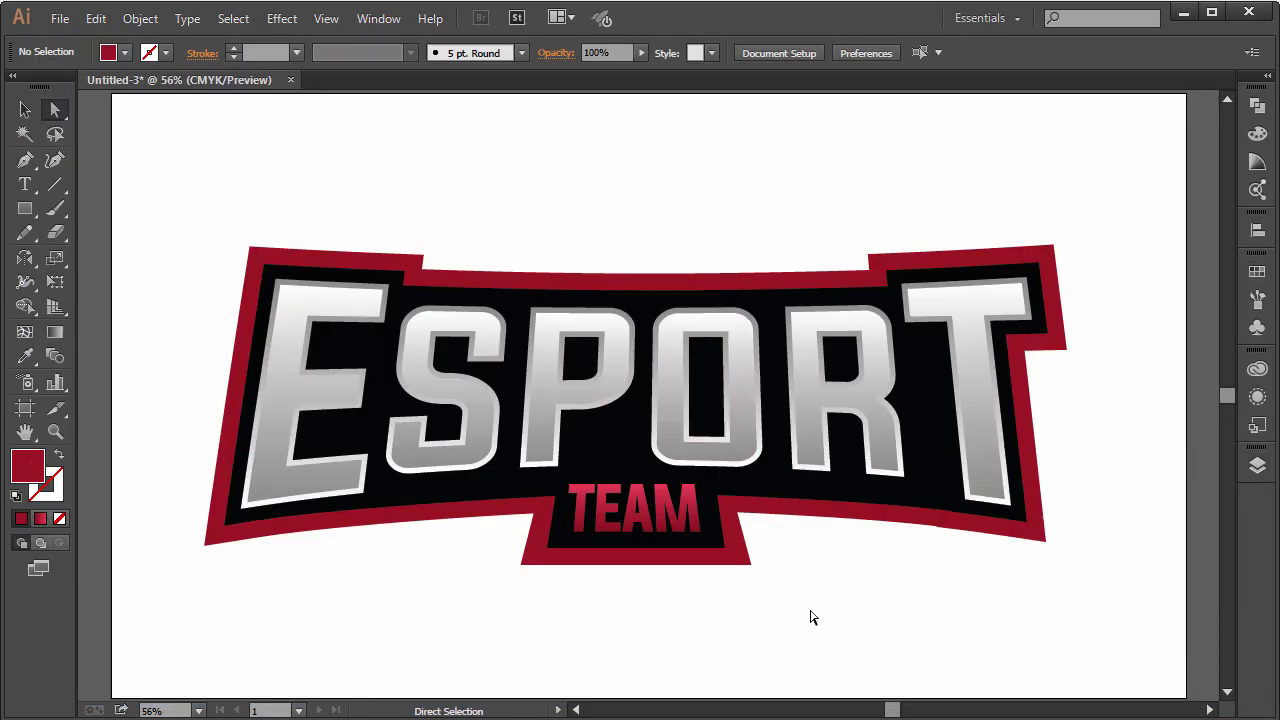